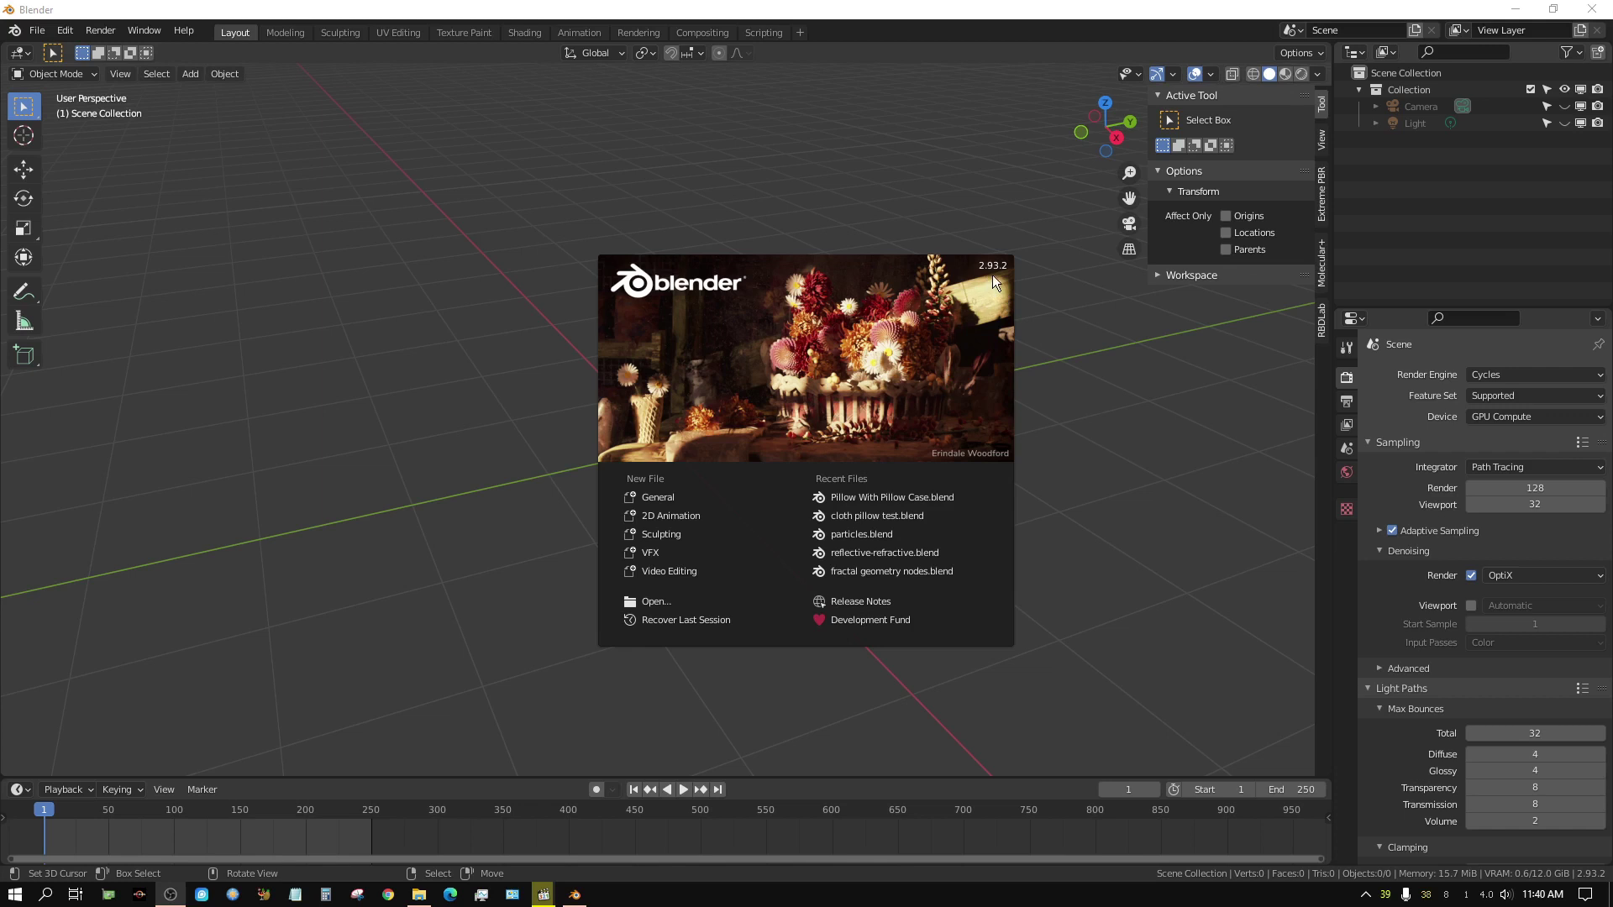
Close the Blender 2.93 splash screen to reveal the default camera-and-light scene.
{"action": "left_click", "coordinate": [502, 432]}
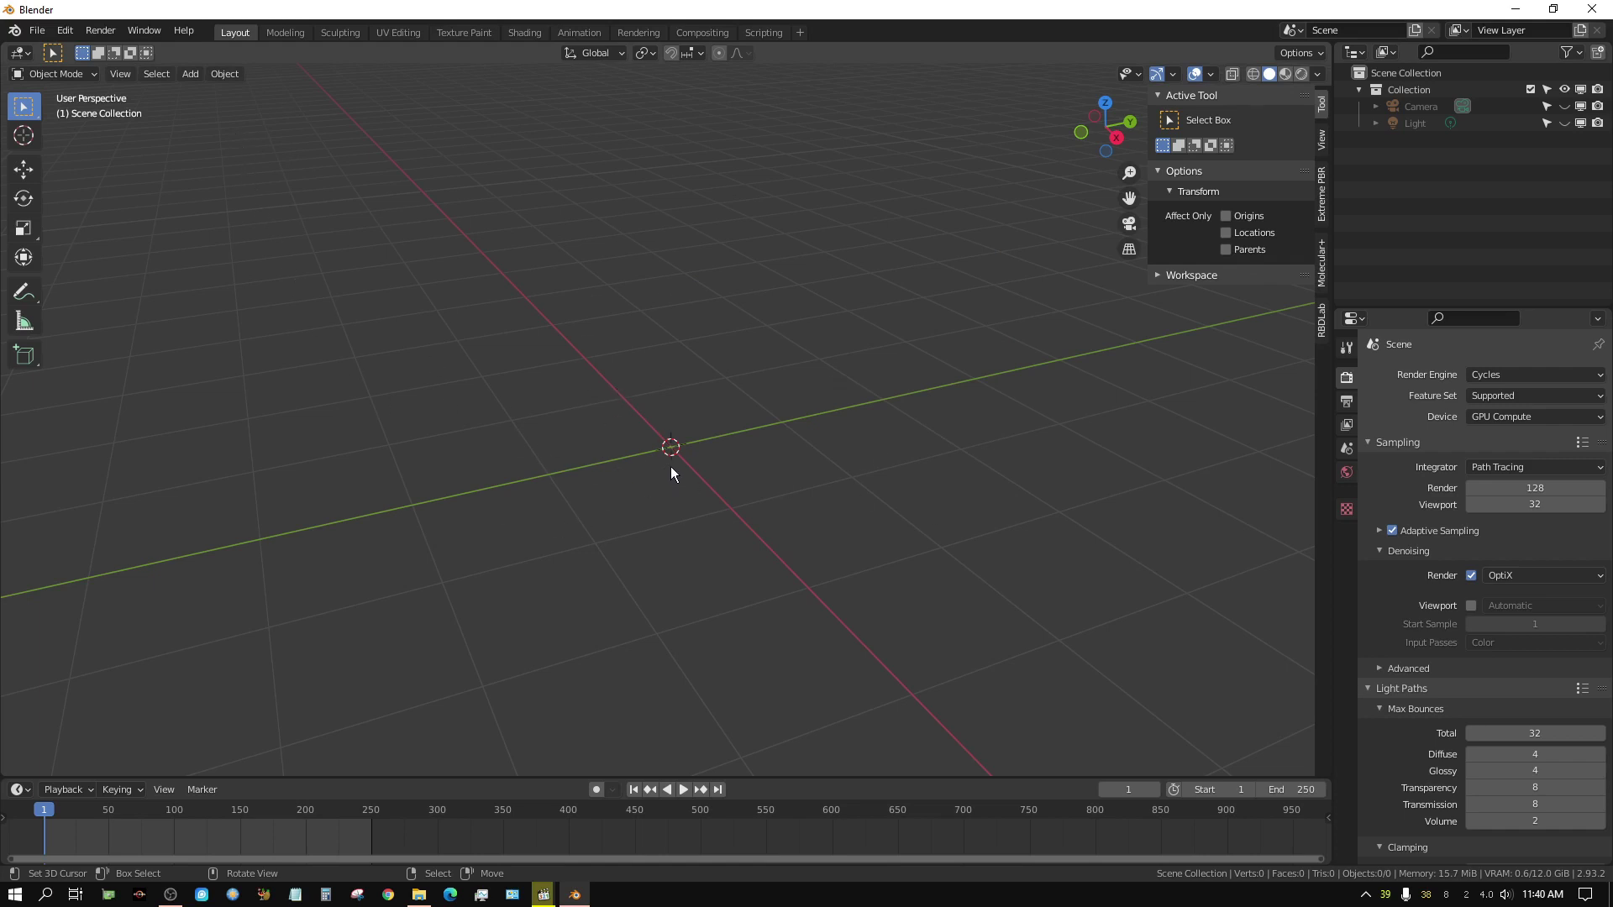
Add a cube mesh at the world origin from the Add > Mesh menu.
{"action": "left_click", "coordinate": [192, 75]}
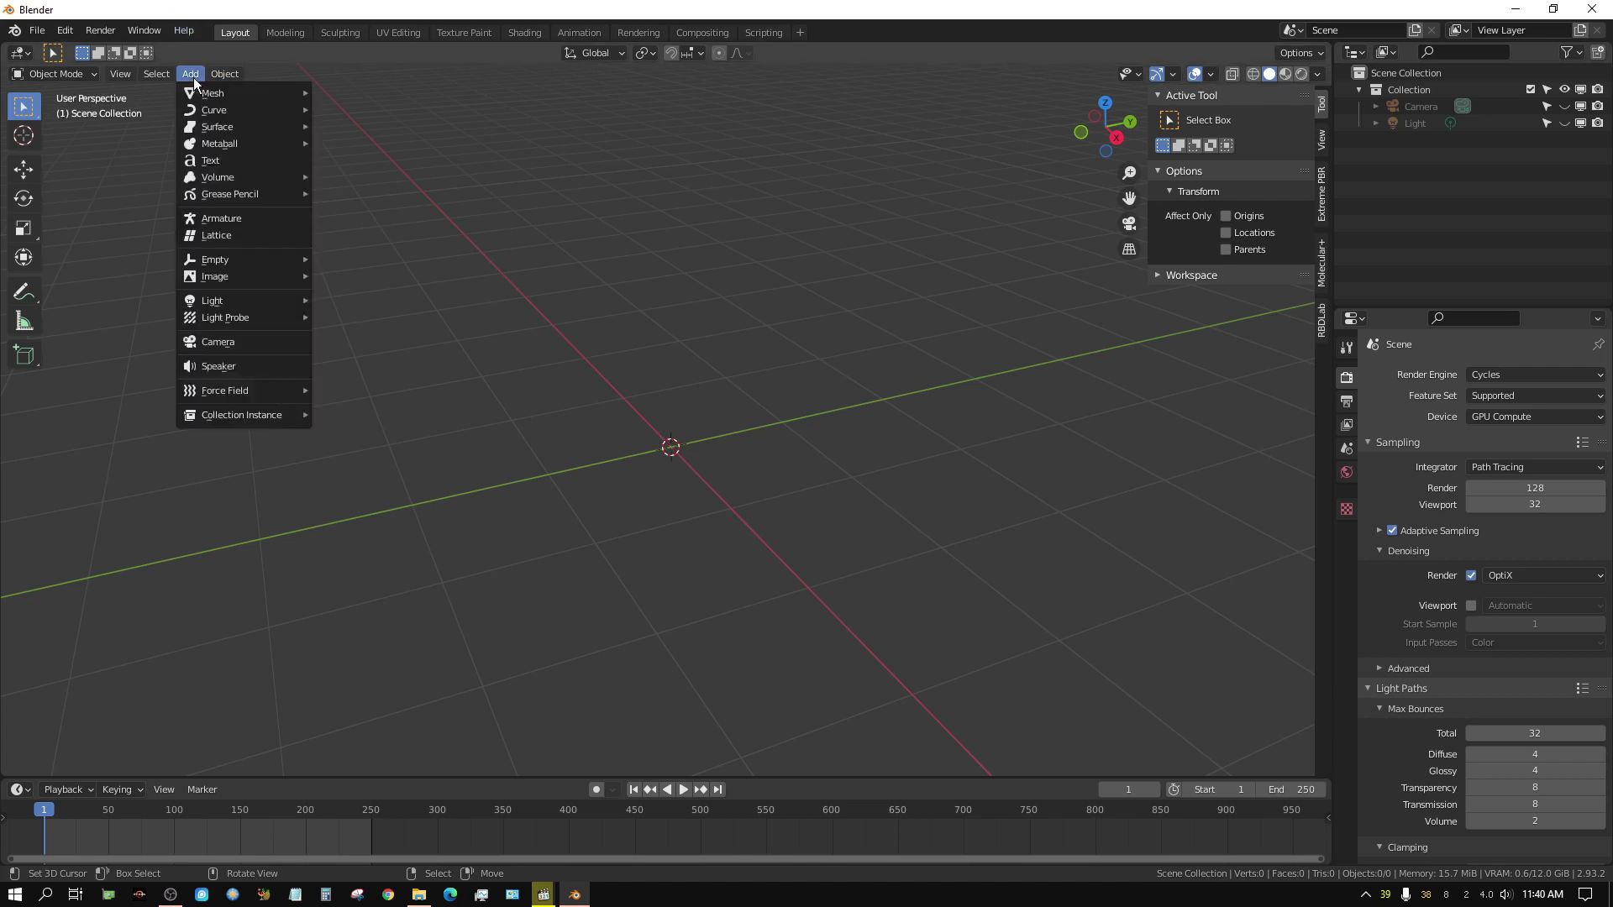
{"action": "mouse_move", "coordinate": [199, 93]}
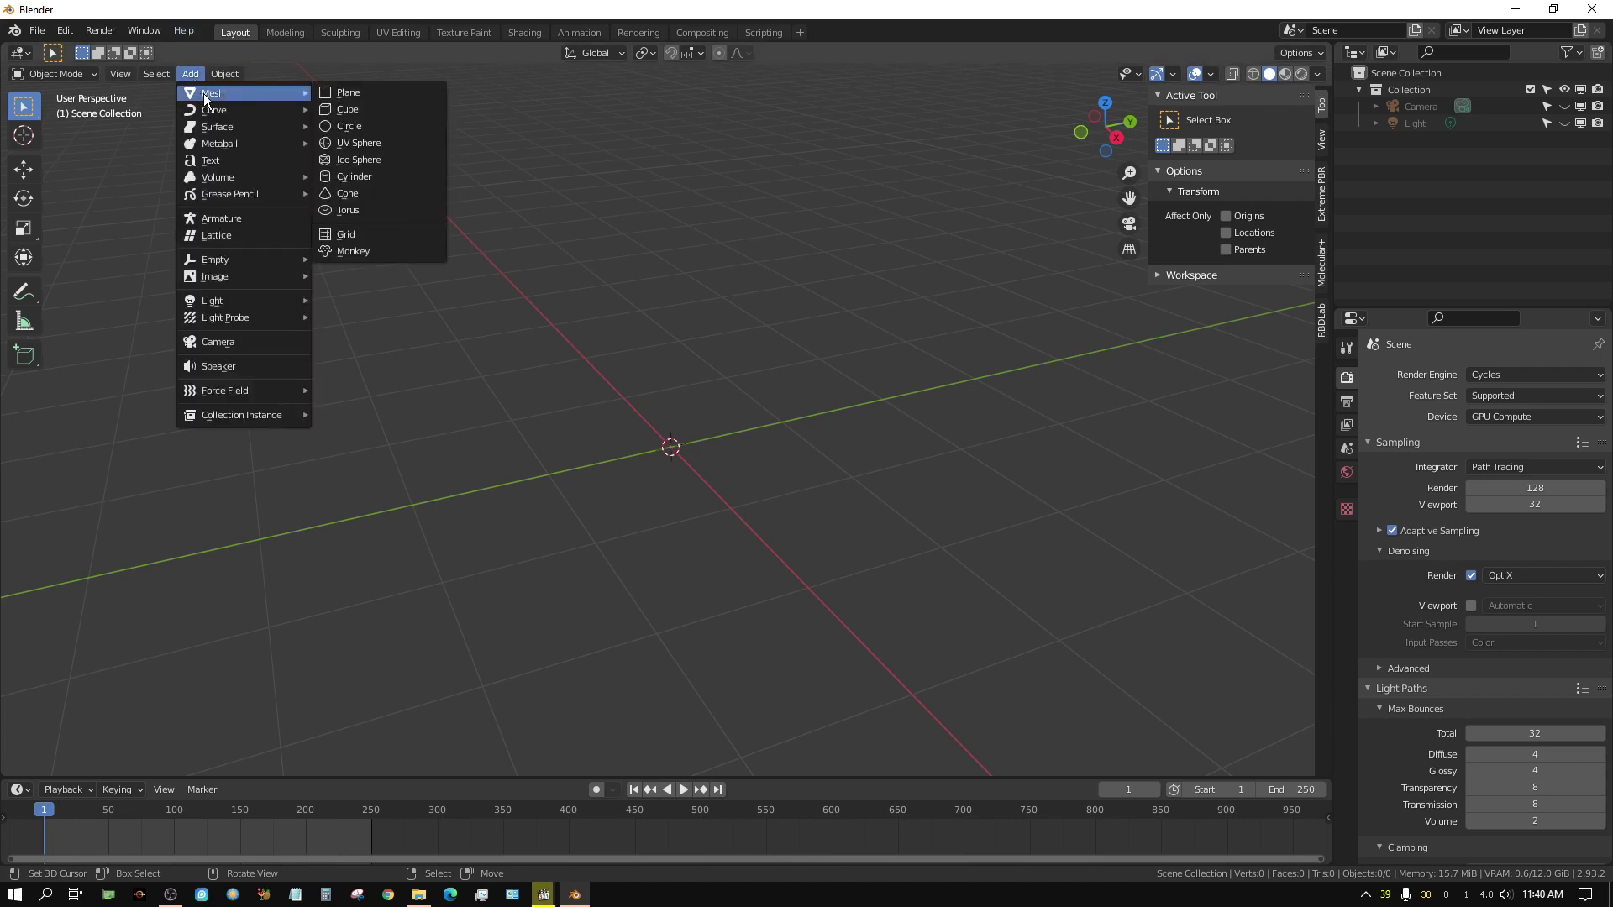
{"action": "left_click", "coordinate": [342, 109]}
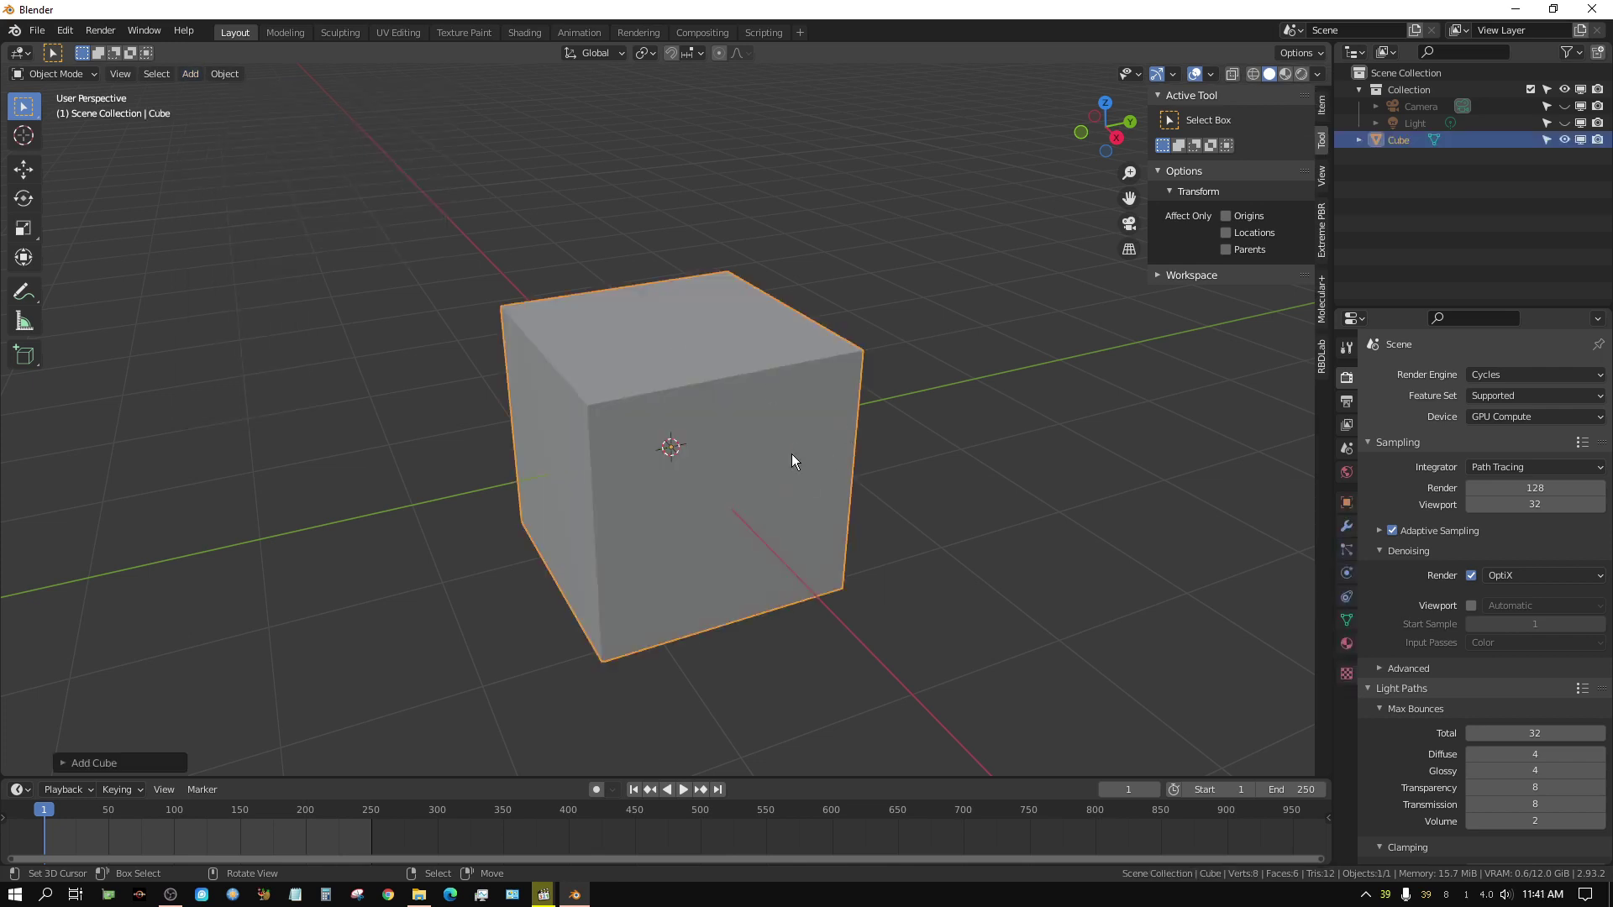
In front orthographic view, scale the cube to 0.1 along Z.
{"action": "key", "text": "KP_1"}
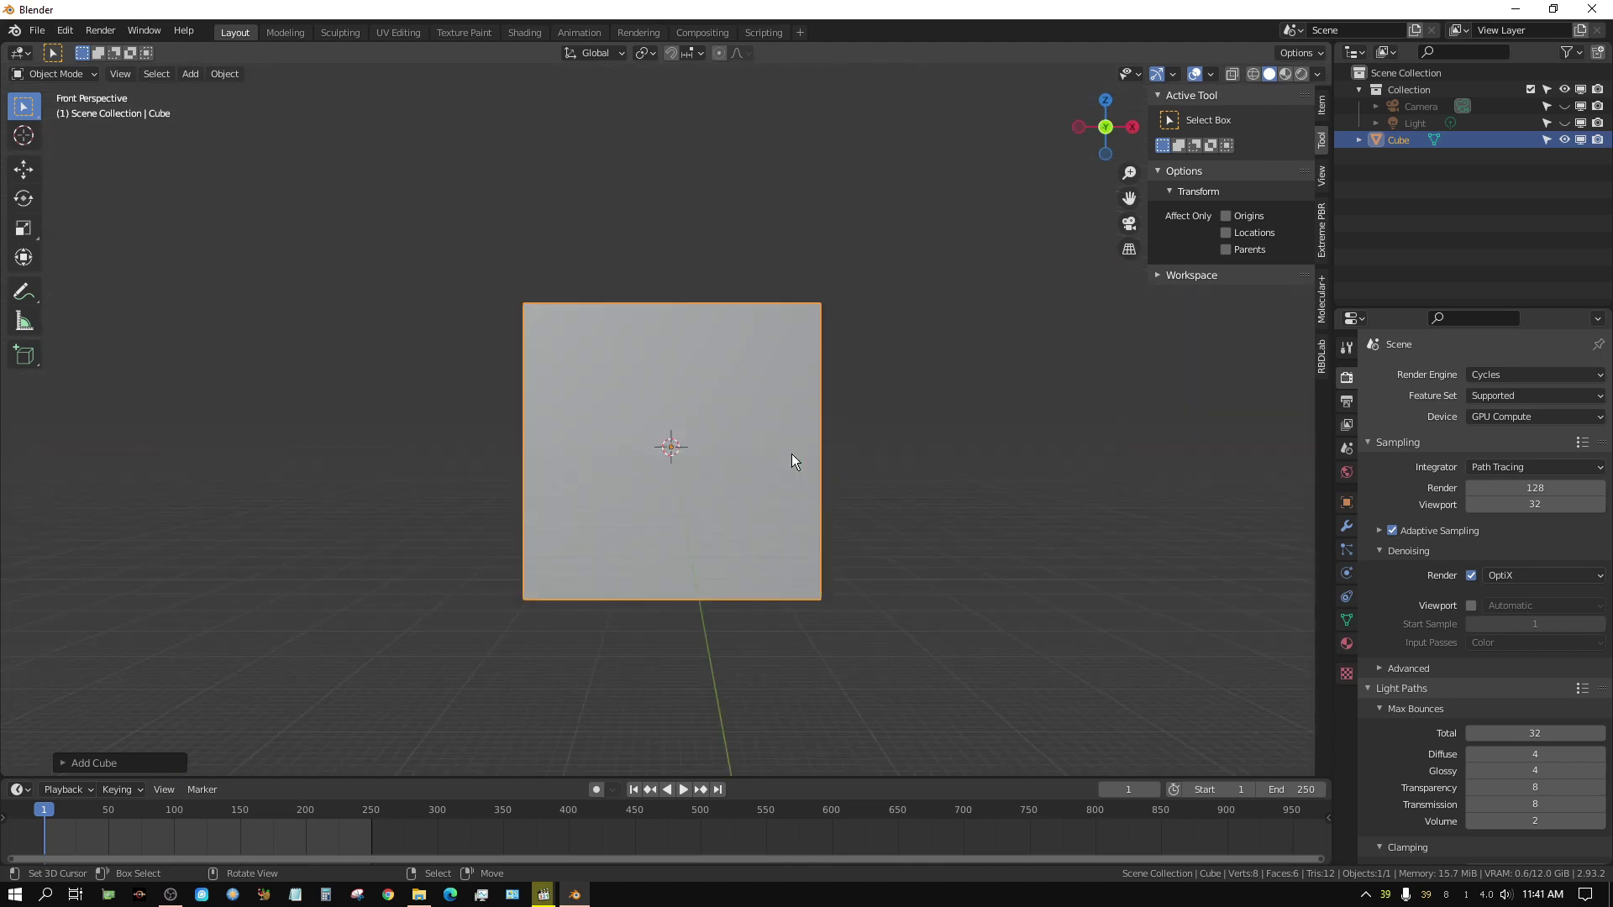
{"action": "key", "text": "KP_5"}
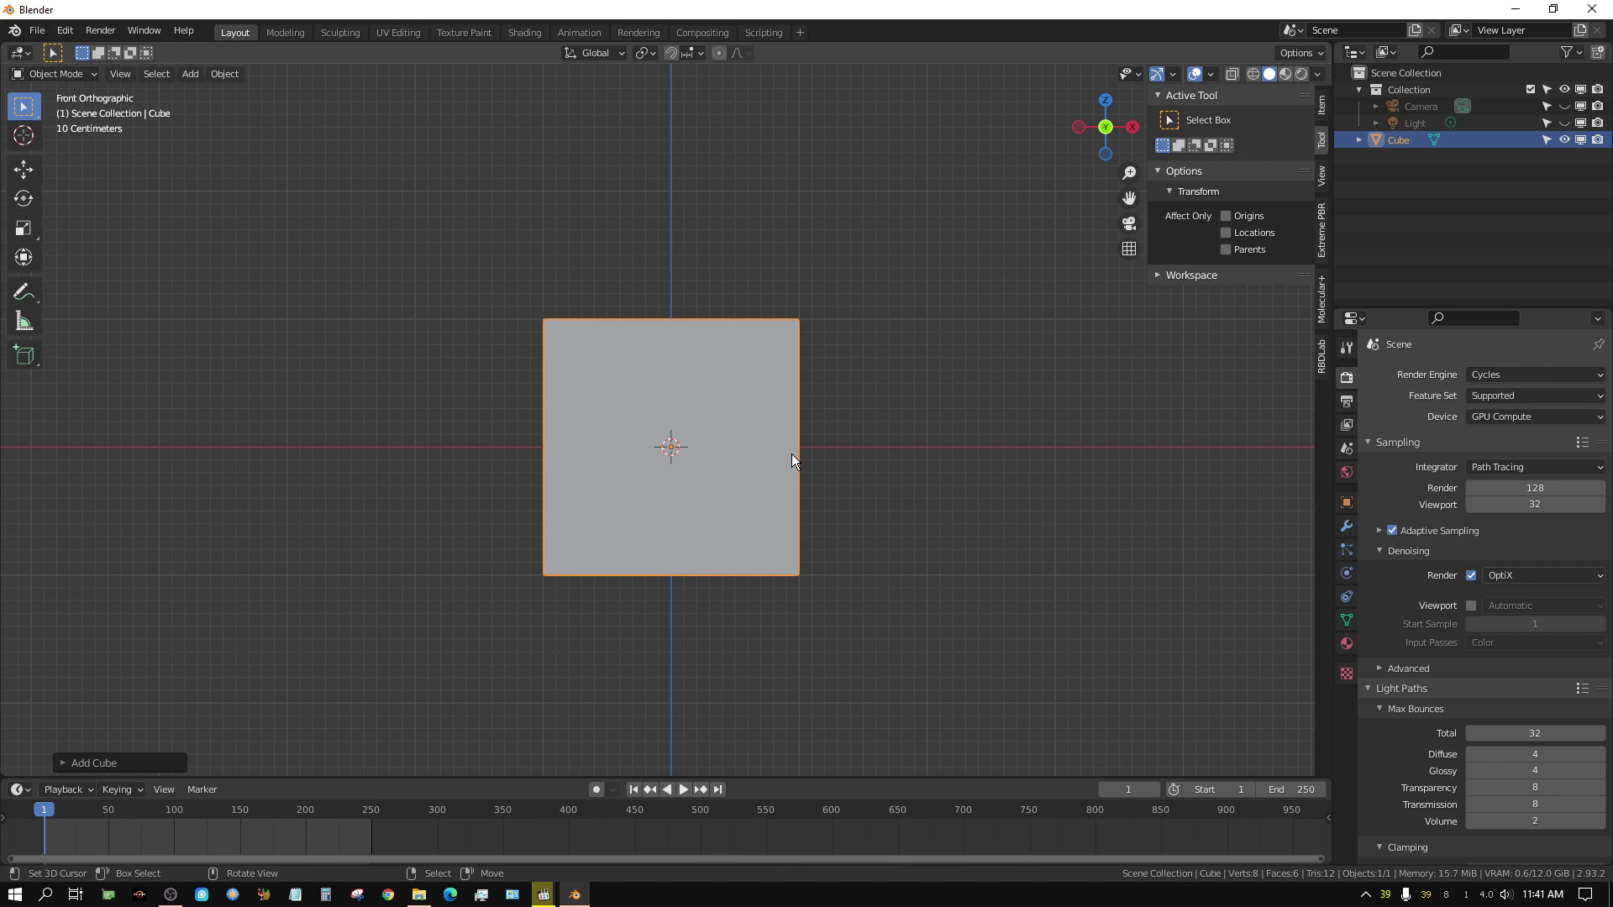
{"action": "key", "text": "s"}
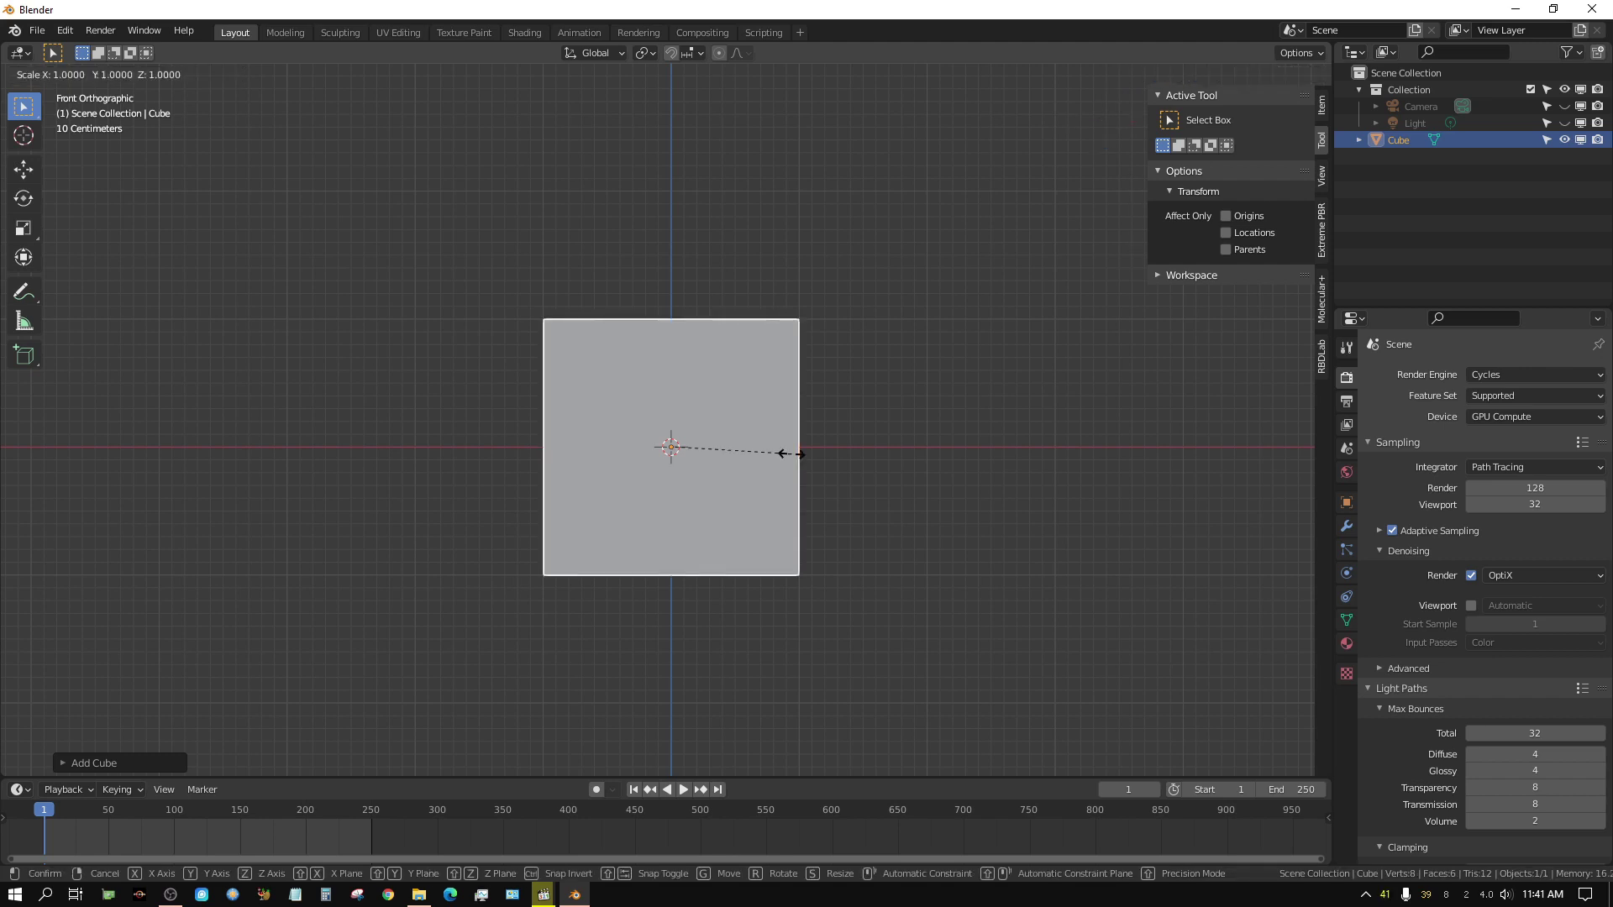
{"action": "type", "text": "z"}
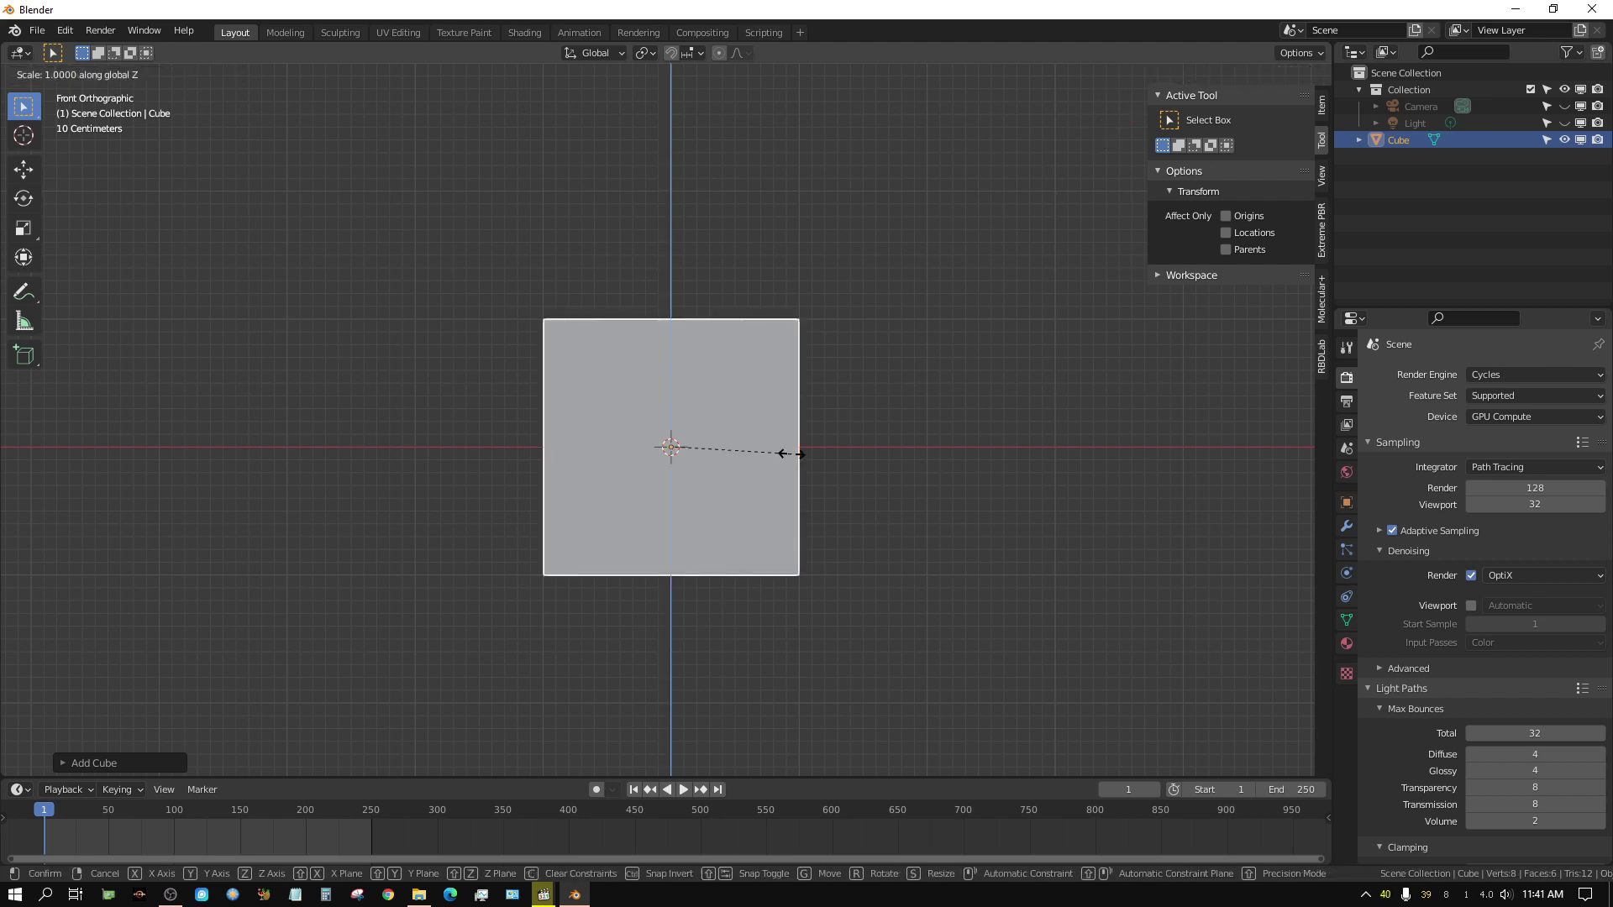
{"action": "type", "text": ".1"}
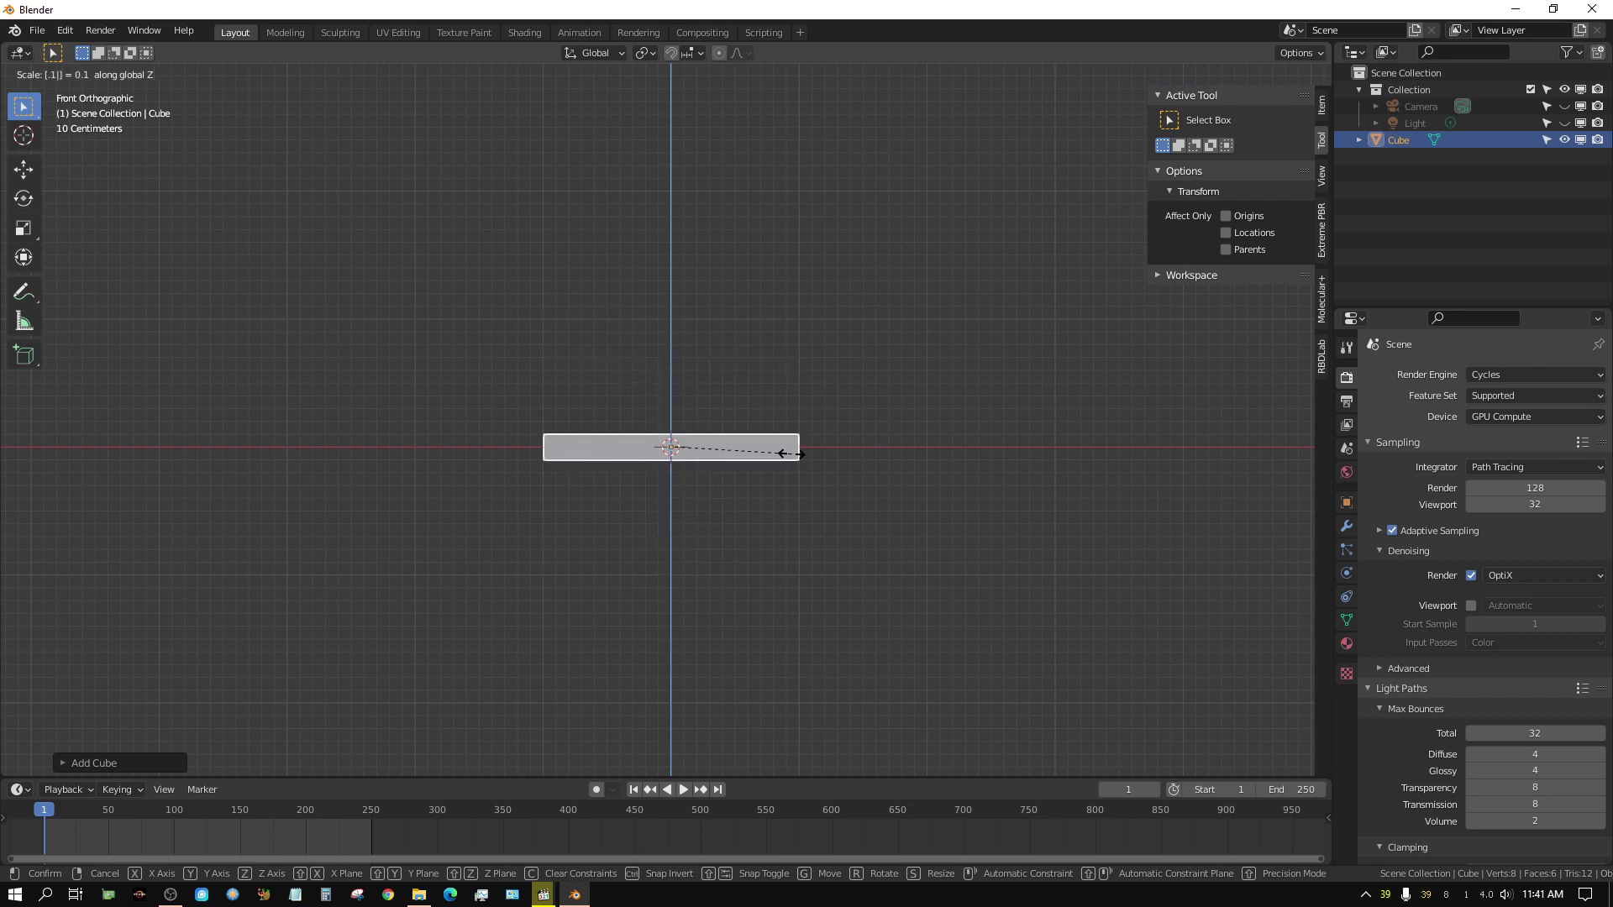
{"action": "key", "text": "Return"}
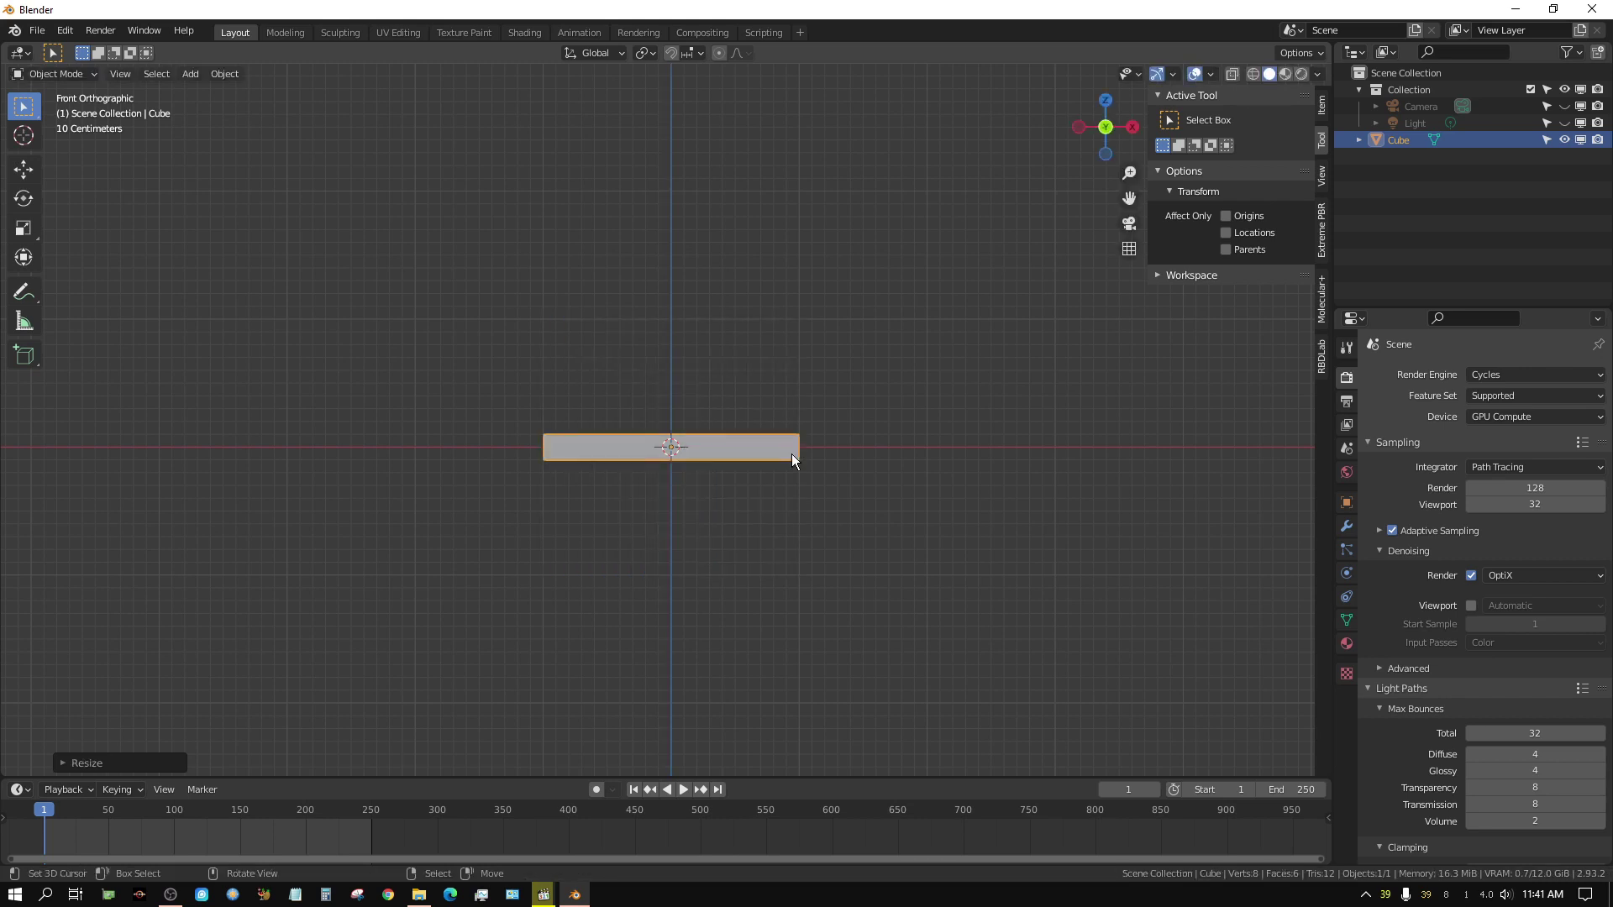
From the top view, scale the slab by 2 along X.
{"action": "key", "text": "KP_7"}
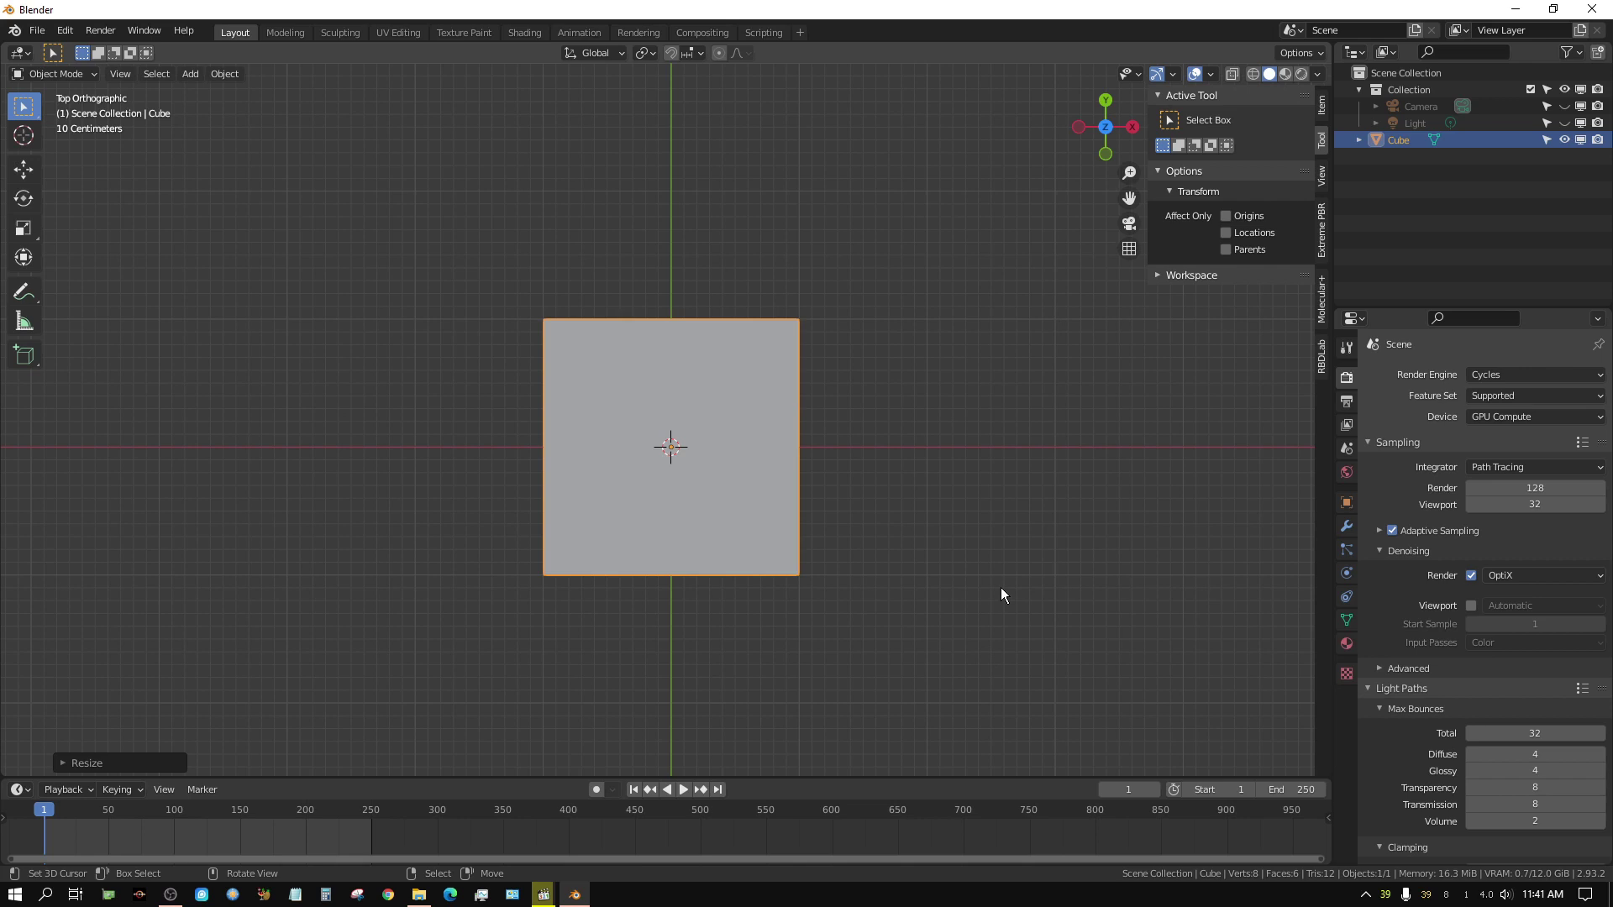
{"action": "key", "text": "s"}
{"action": "key", "text": "x"}
{"action": "key", "text": "2"}
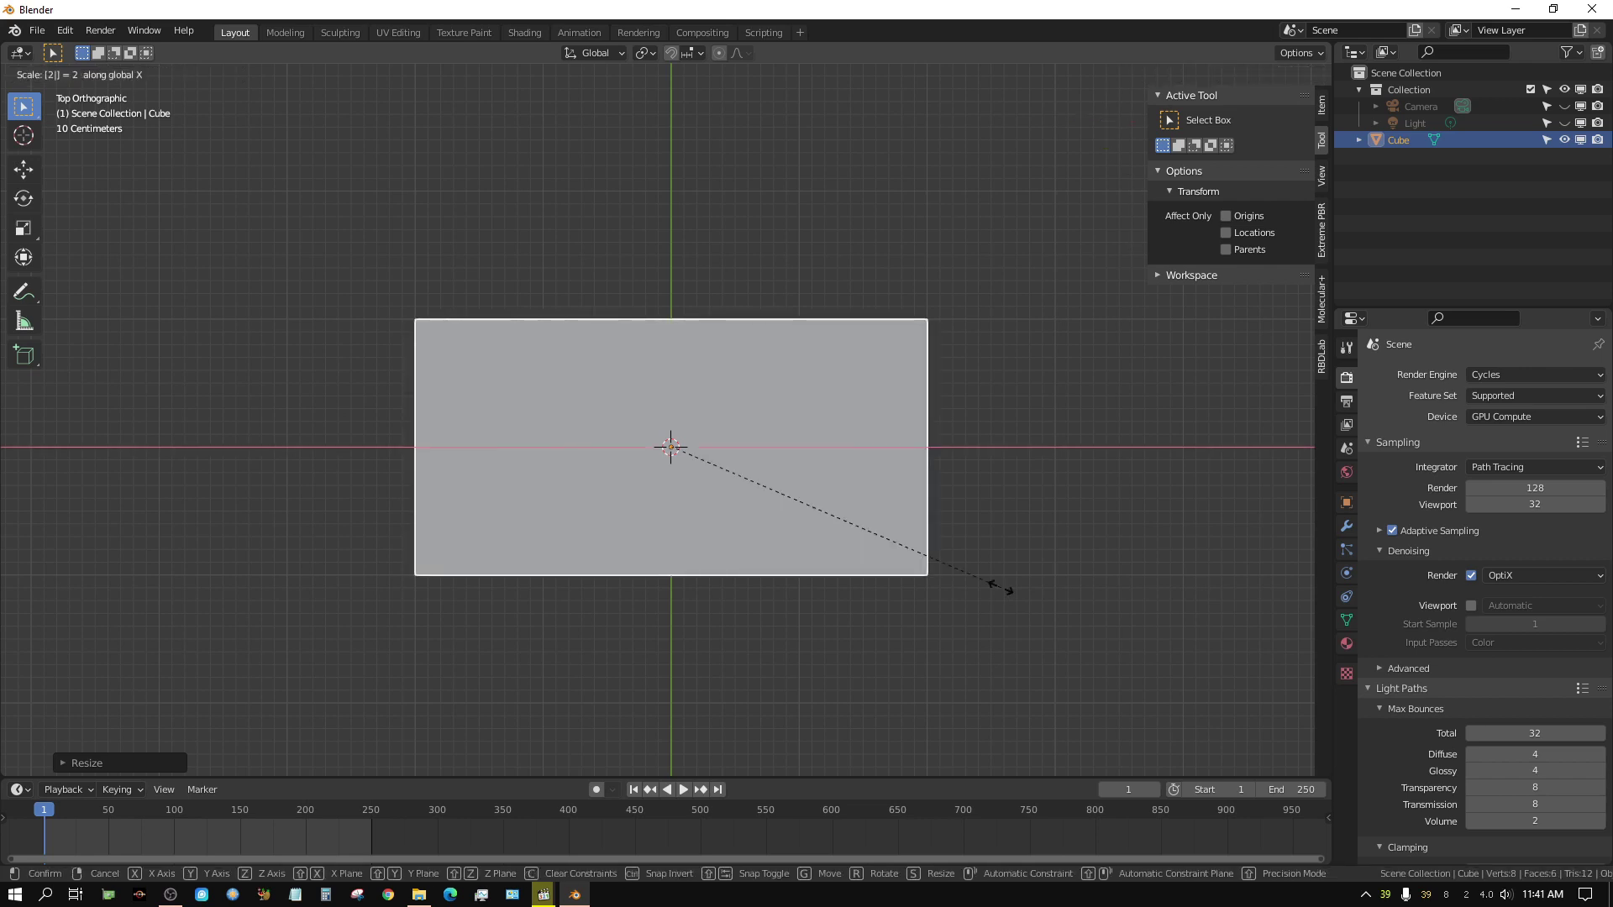
{"action": "key", "text": "Return"}
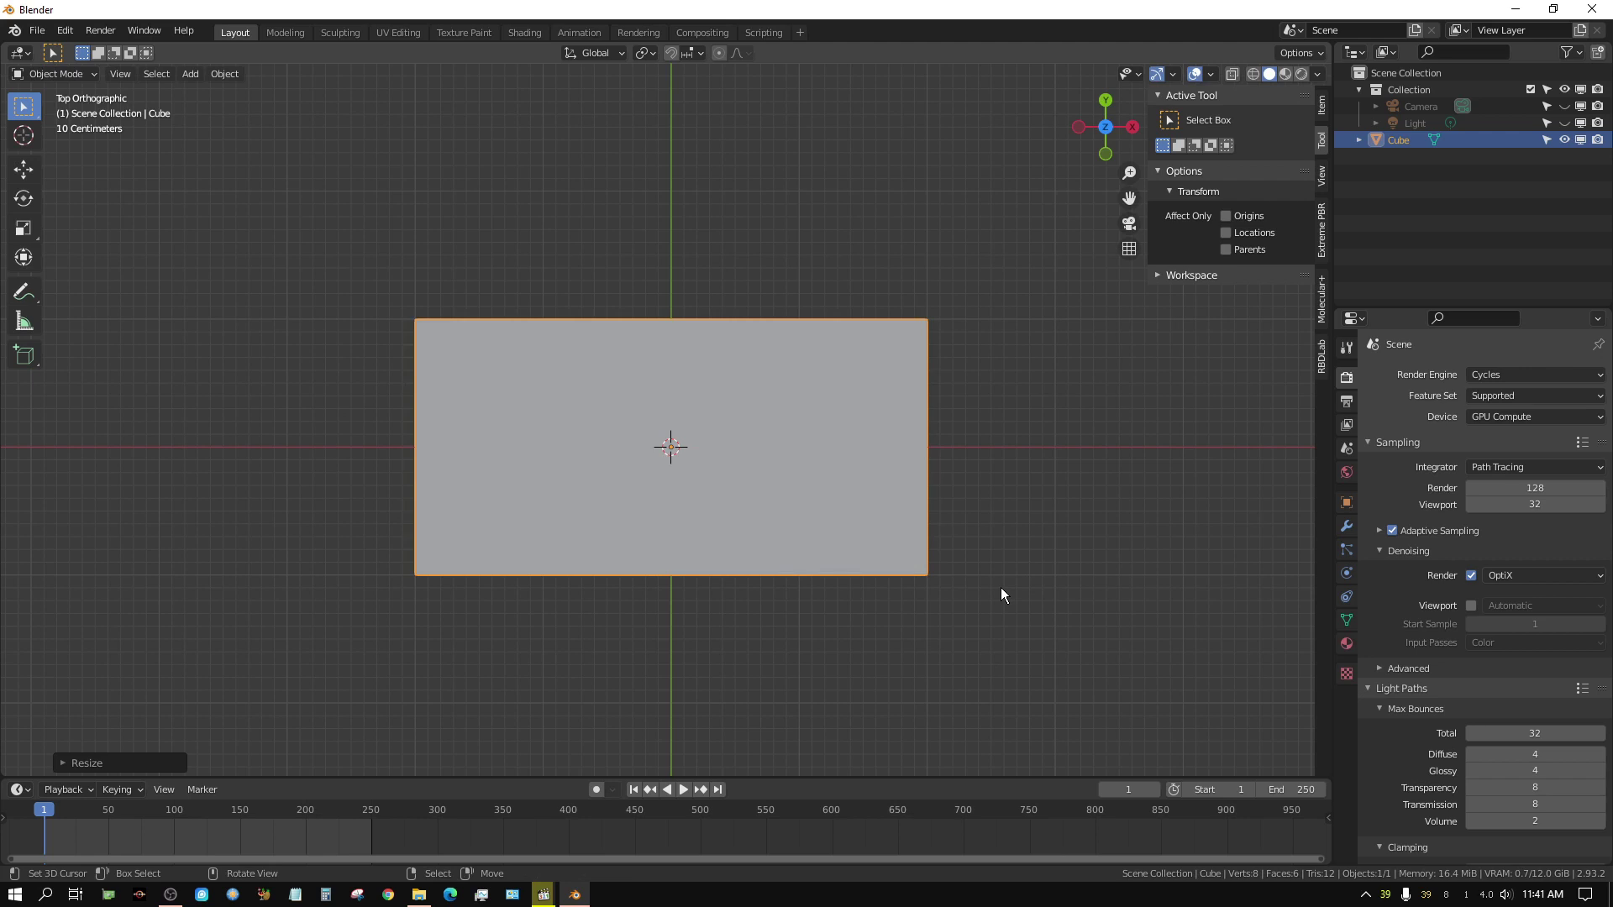
Apply the slab's scale and enter Edit Mode.
{"action": "key", "text": "ctrl+a"}
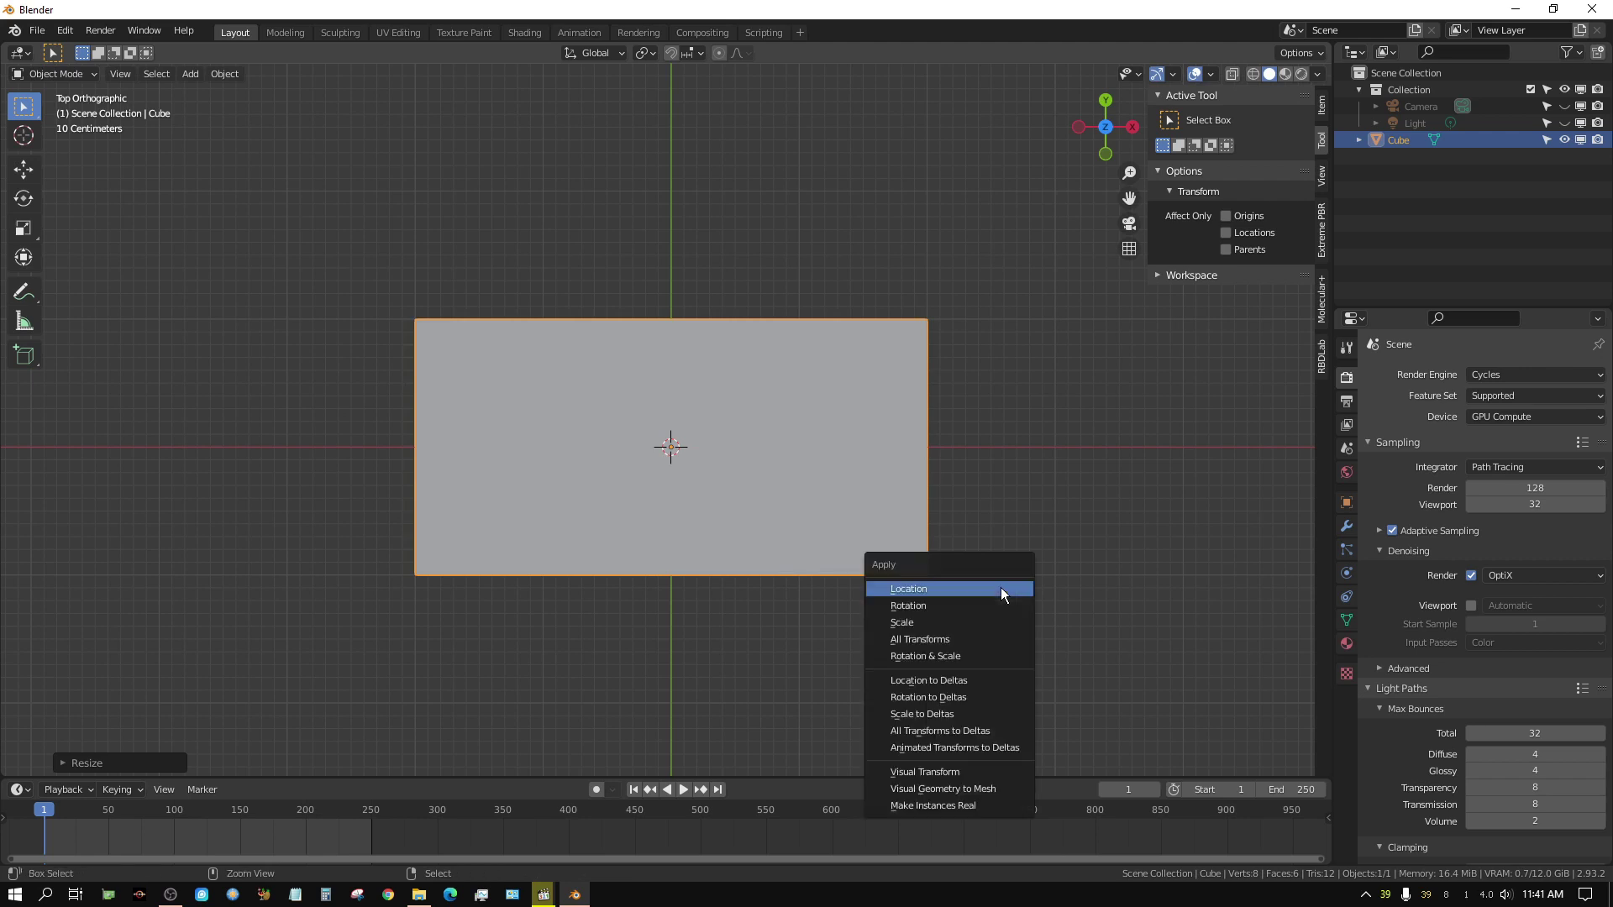
{"action": "left_click", "coordinate": [975, 623]}
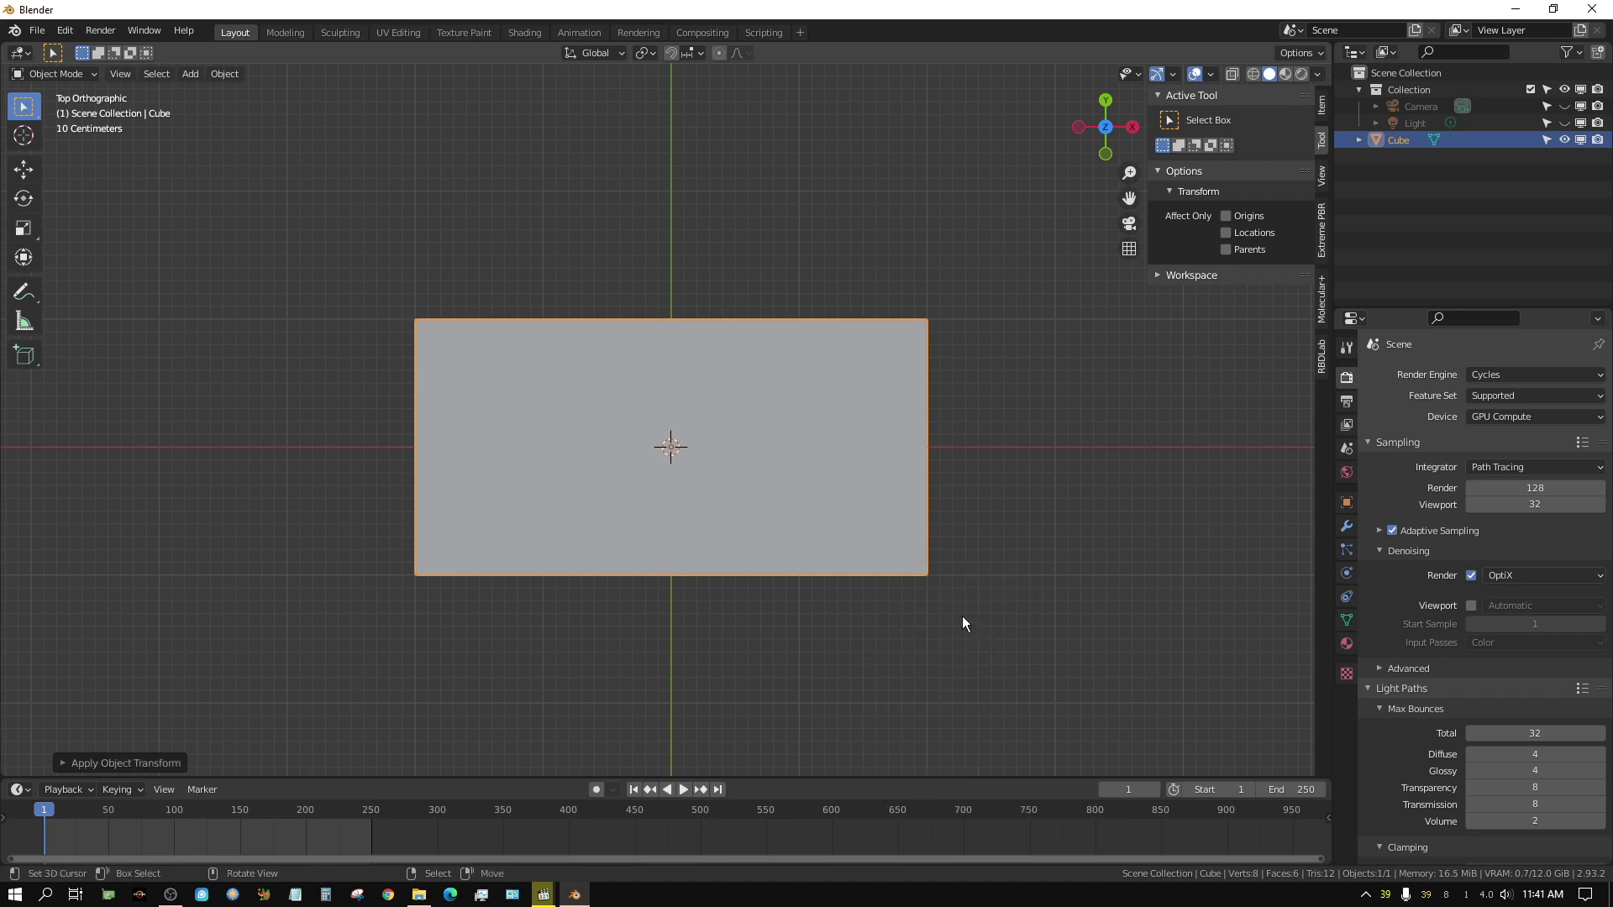
{"action": "key", "text": "Tab"}
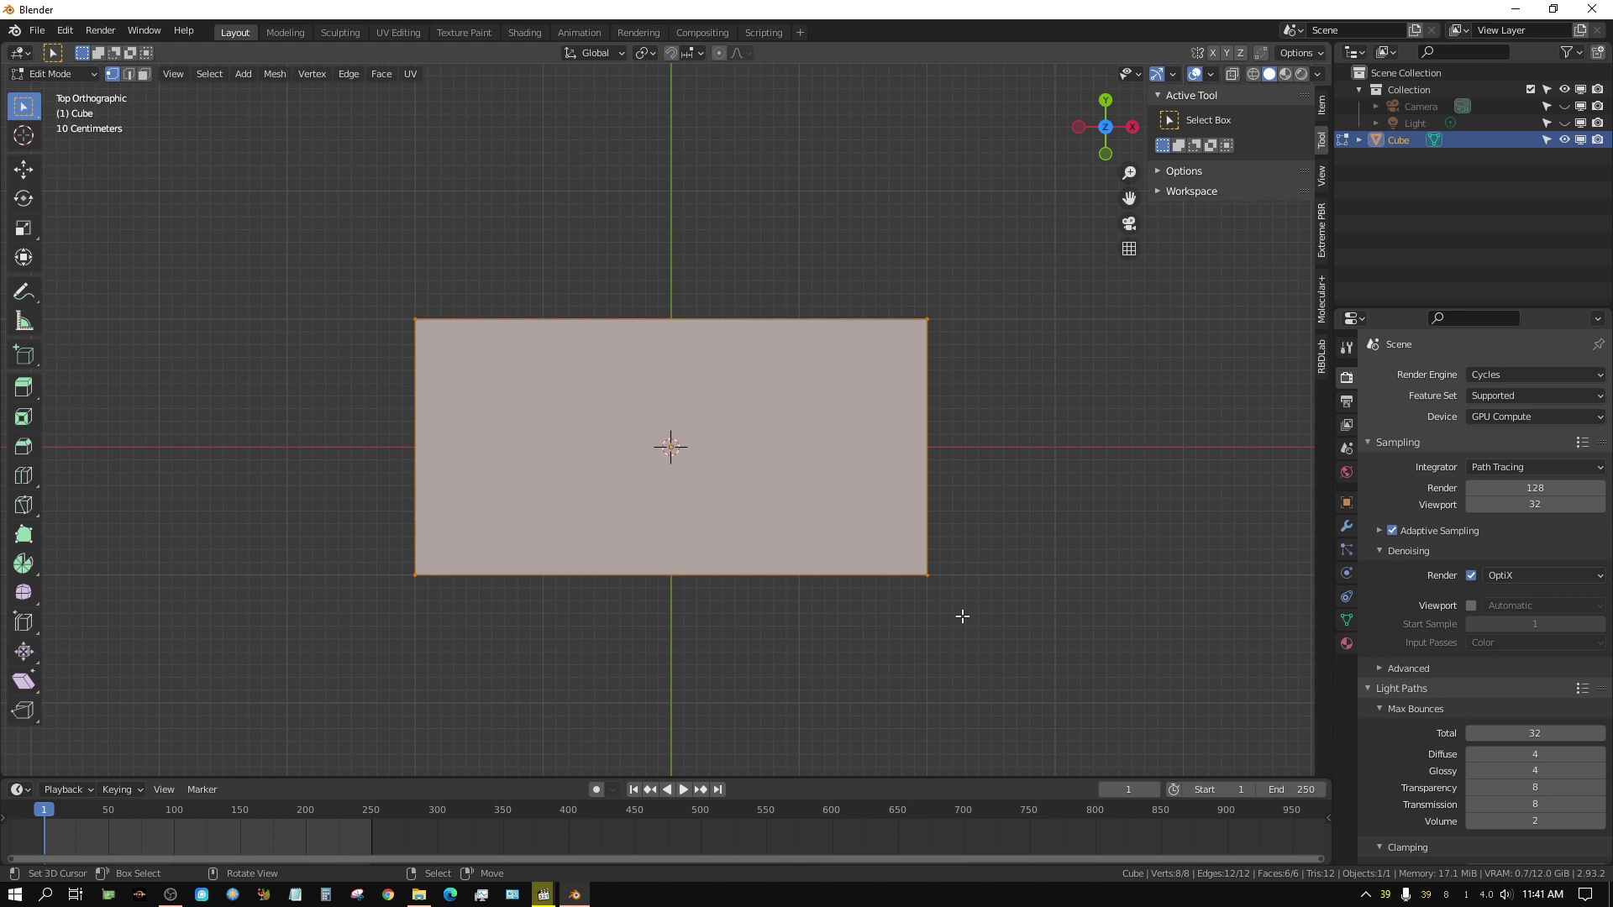
Loop-cut across the slab's middle, raising the number of cuts to 21.
{"action": "key", "text": "KP_1"}
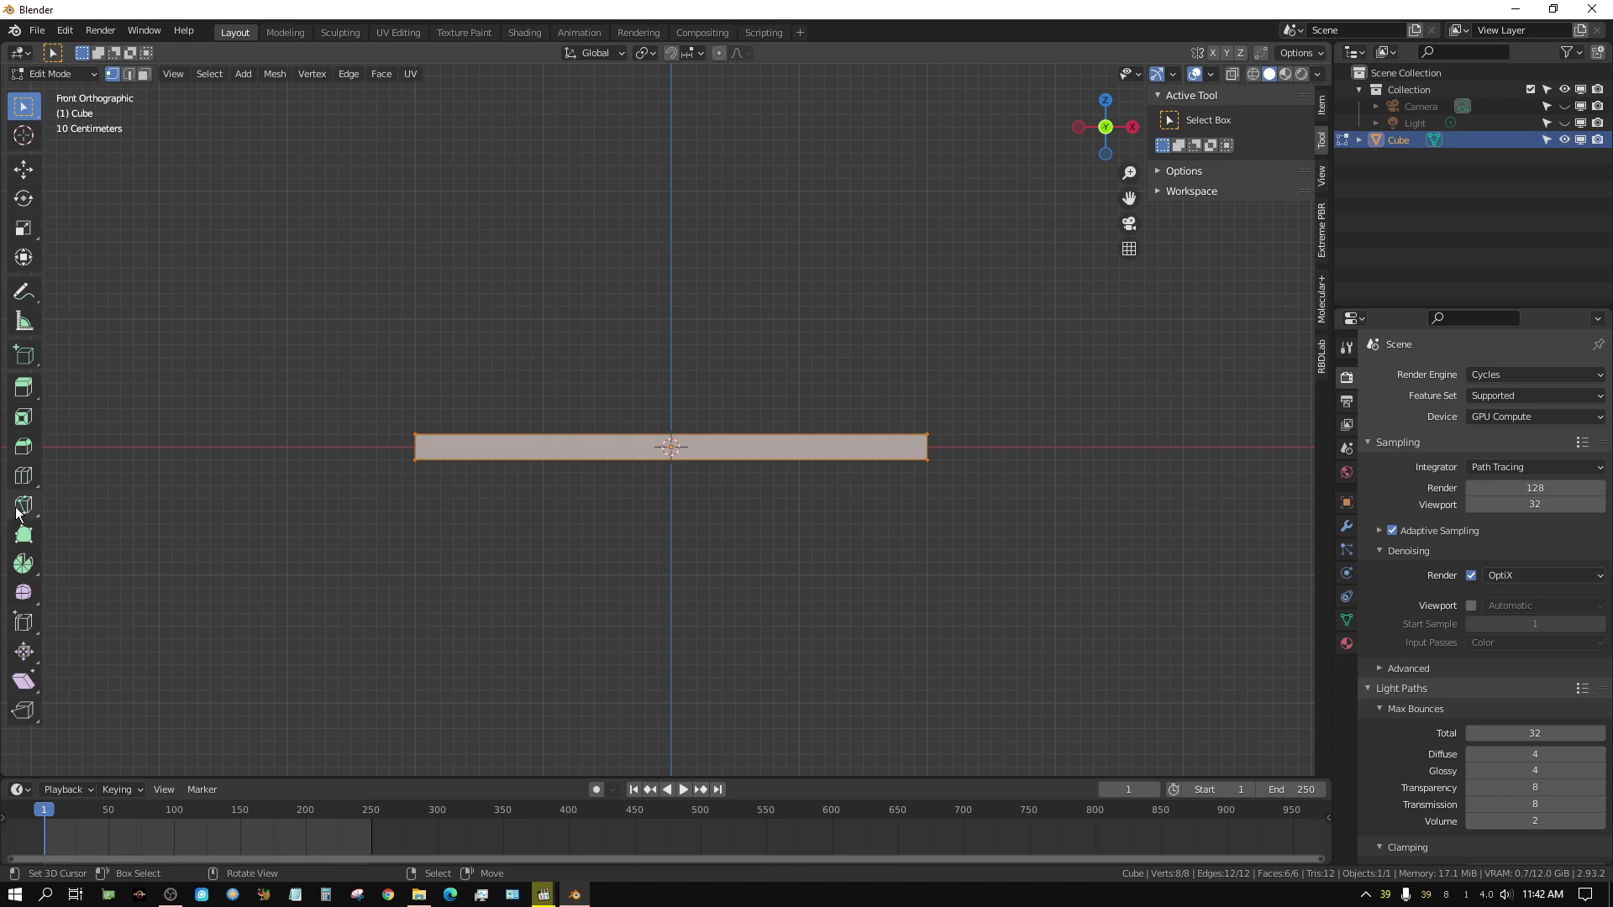
{"action": "left_click", "coordinate": [24, 476]}
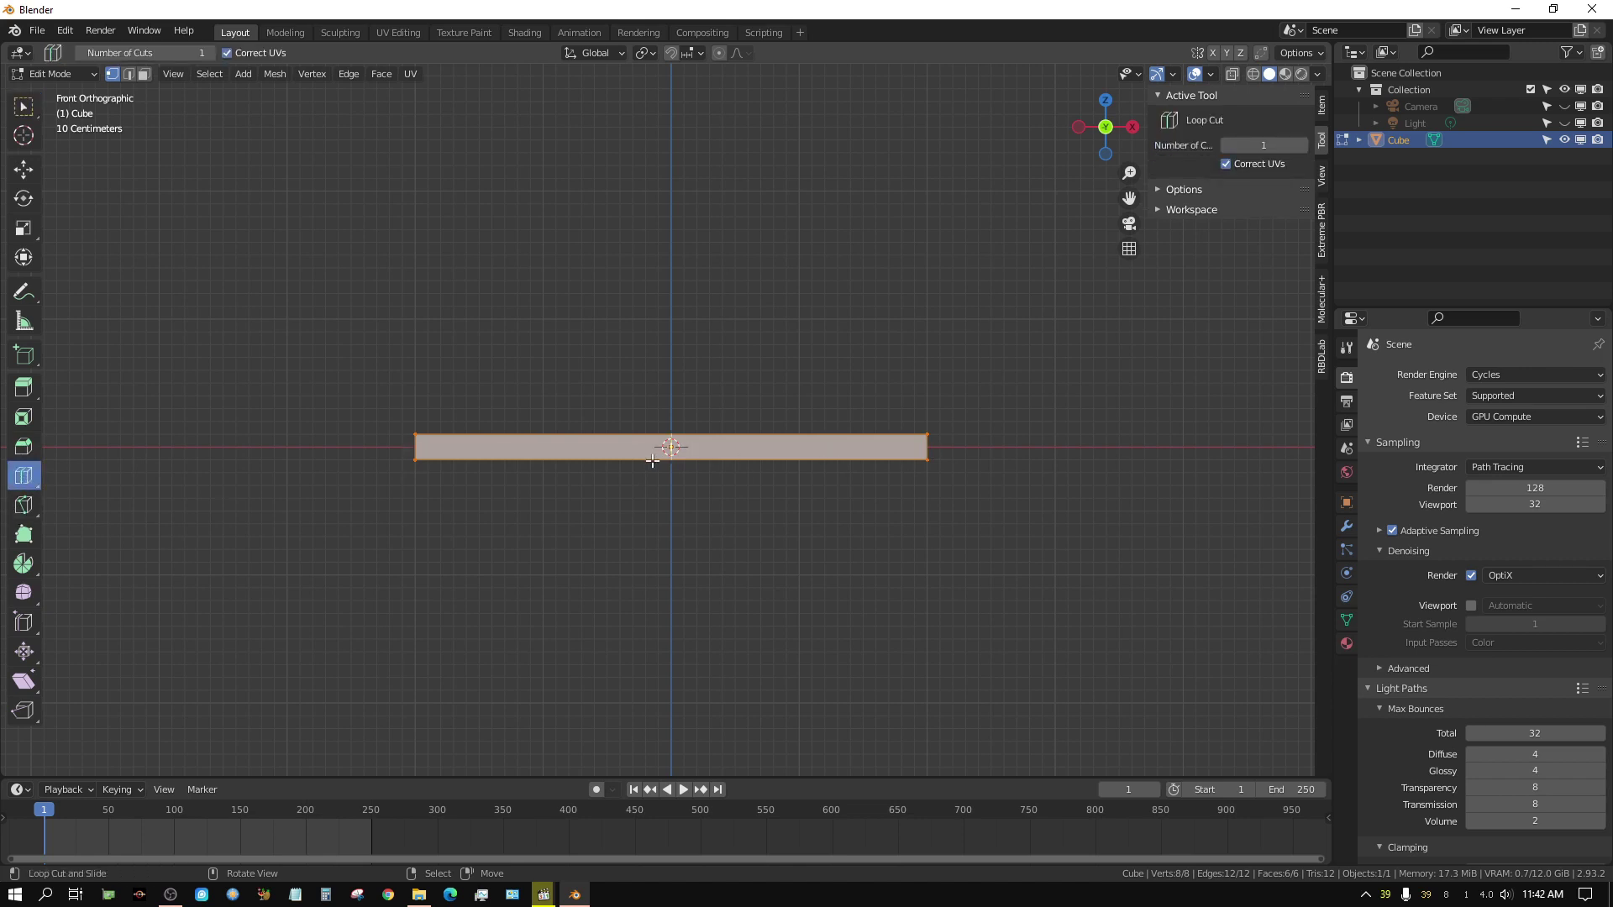
{"action": "left_click", "coordinate": [929, 447]}
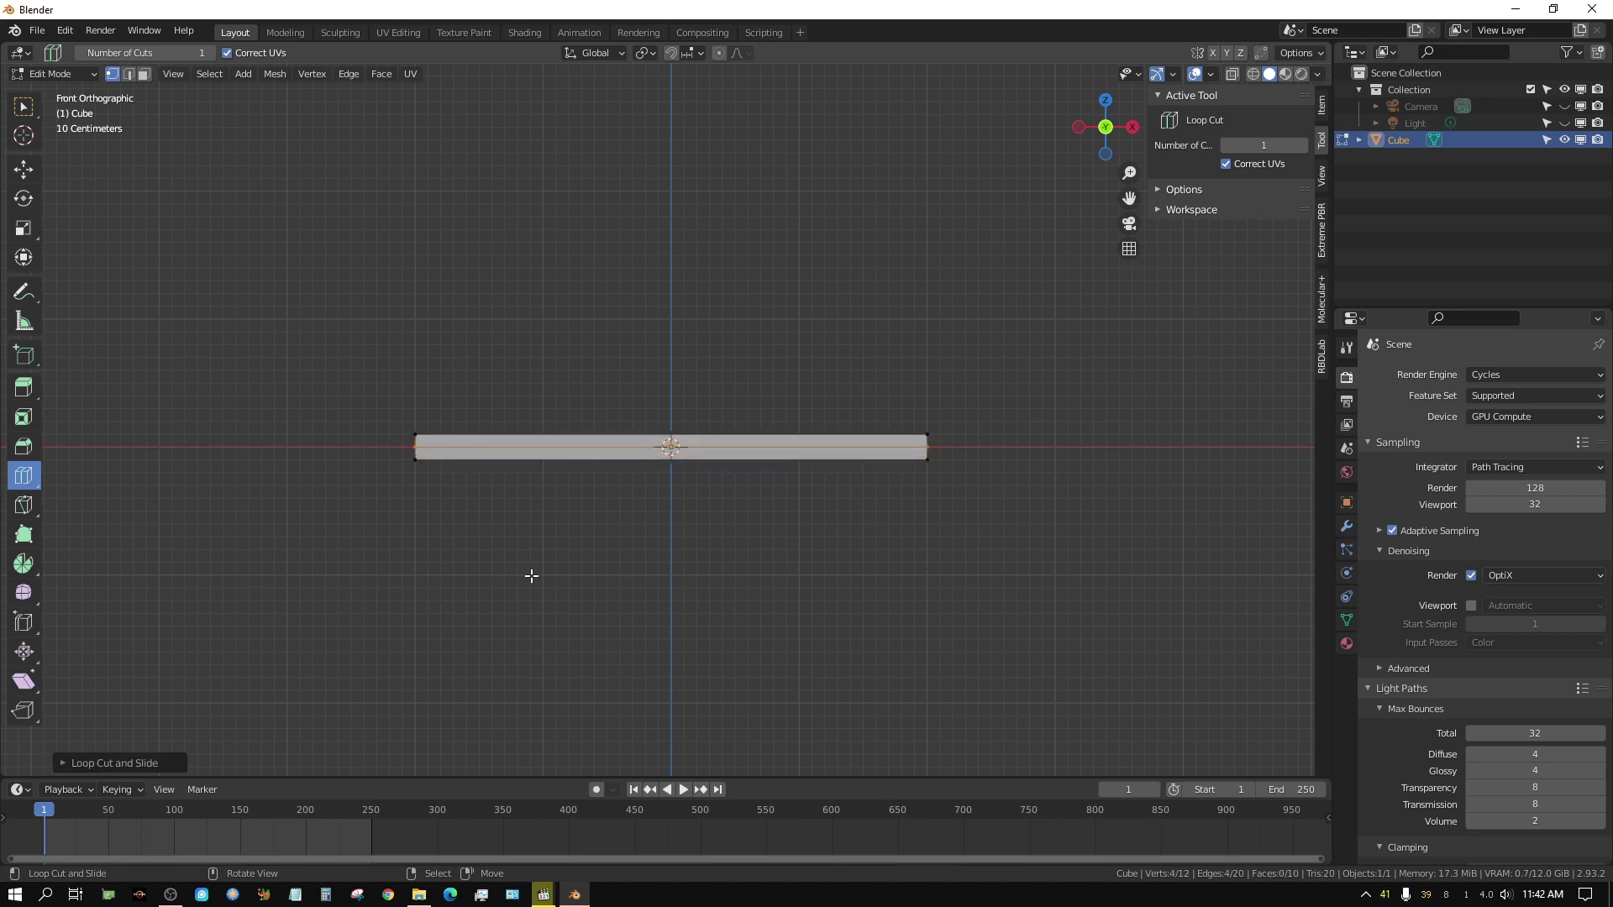
{"action": "key", "text": "KP_7"}
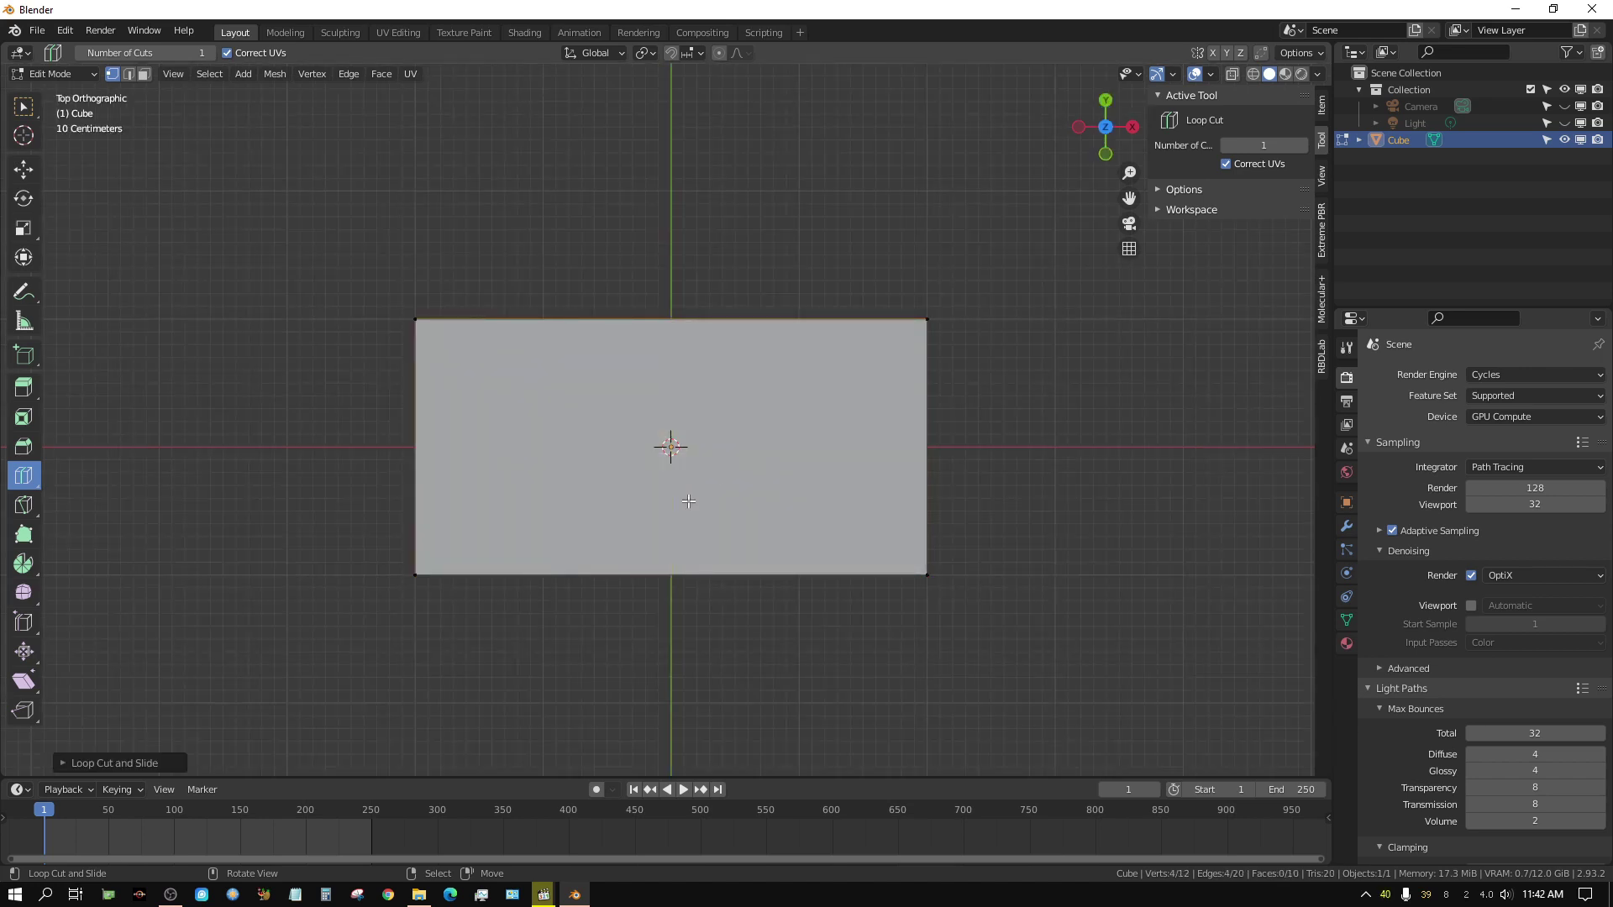
{"action": "left_click", "coordinate": [677, 567]}
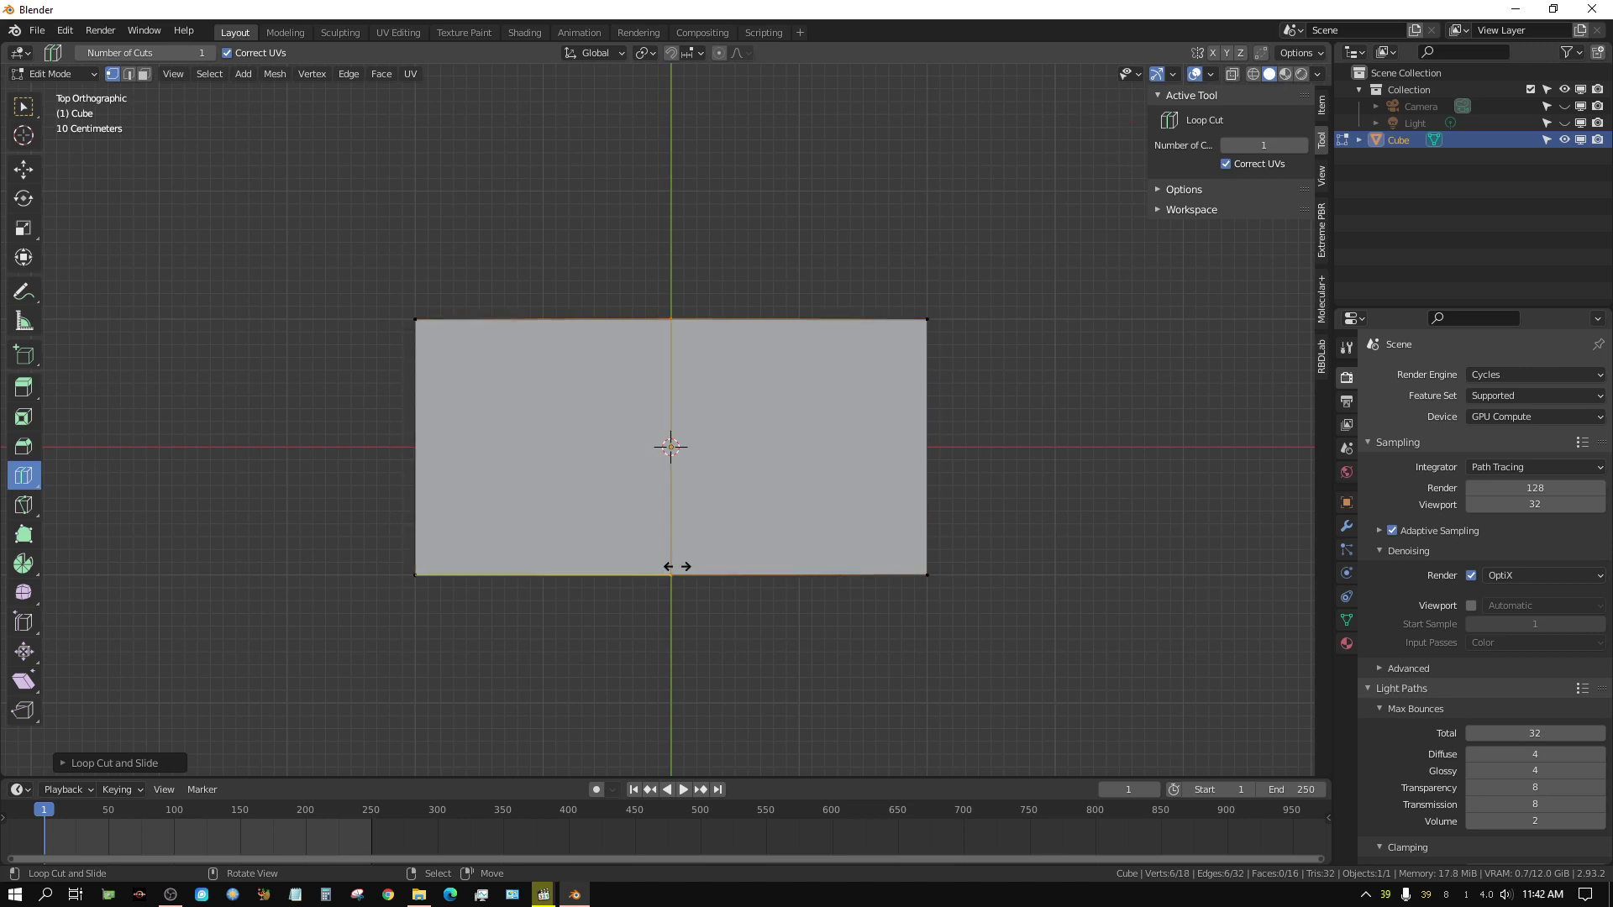
{"action": "left_click", "coordinate": [59, 763]}
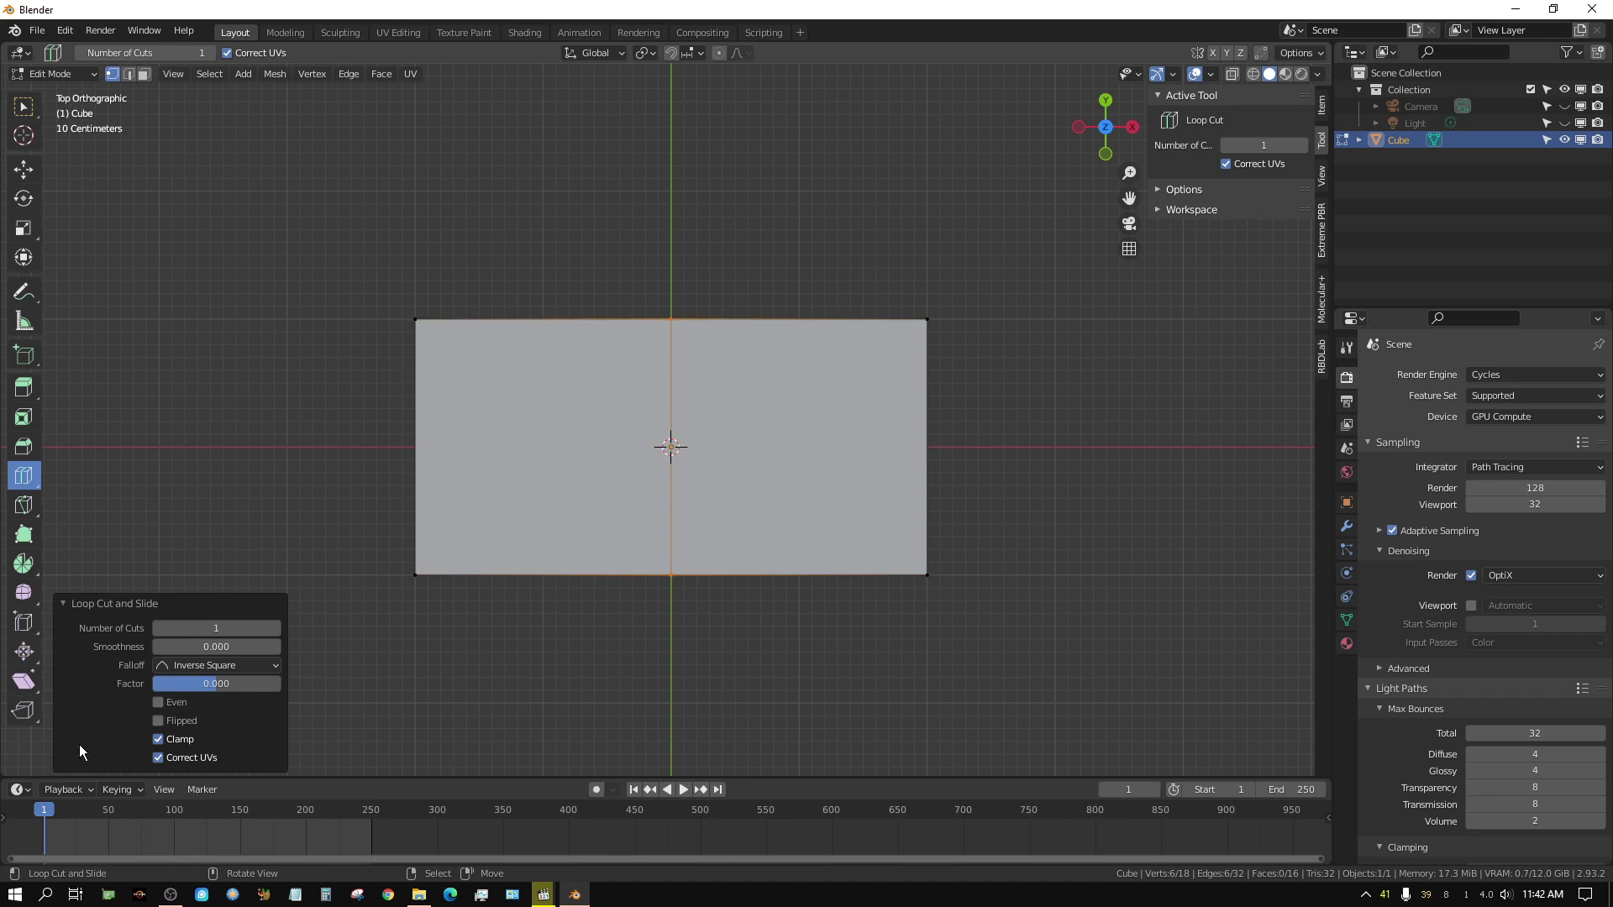
{"action": "left_click", "coordinate": [216, 628]}
{"action": "type", "text": "4"}
{"action": "key", "text": "Return"}
{"action": "mouse_move", "coordinate": [216, 629]}
{"action": "left_mouse_down"}
{"action": "mouse_move", "coordinate": [442, 628]}
{"action": "mouse_move", "coordinate": [216, 629]}
{"action": "left_mouse_up"}
{"action": "left_click", "coordinate": [67, 609]}
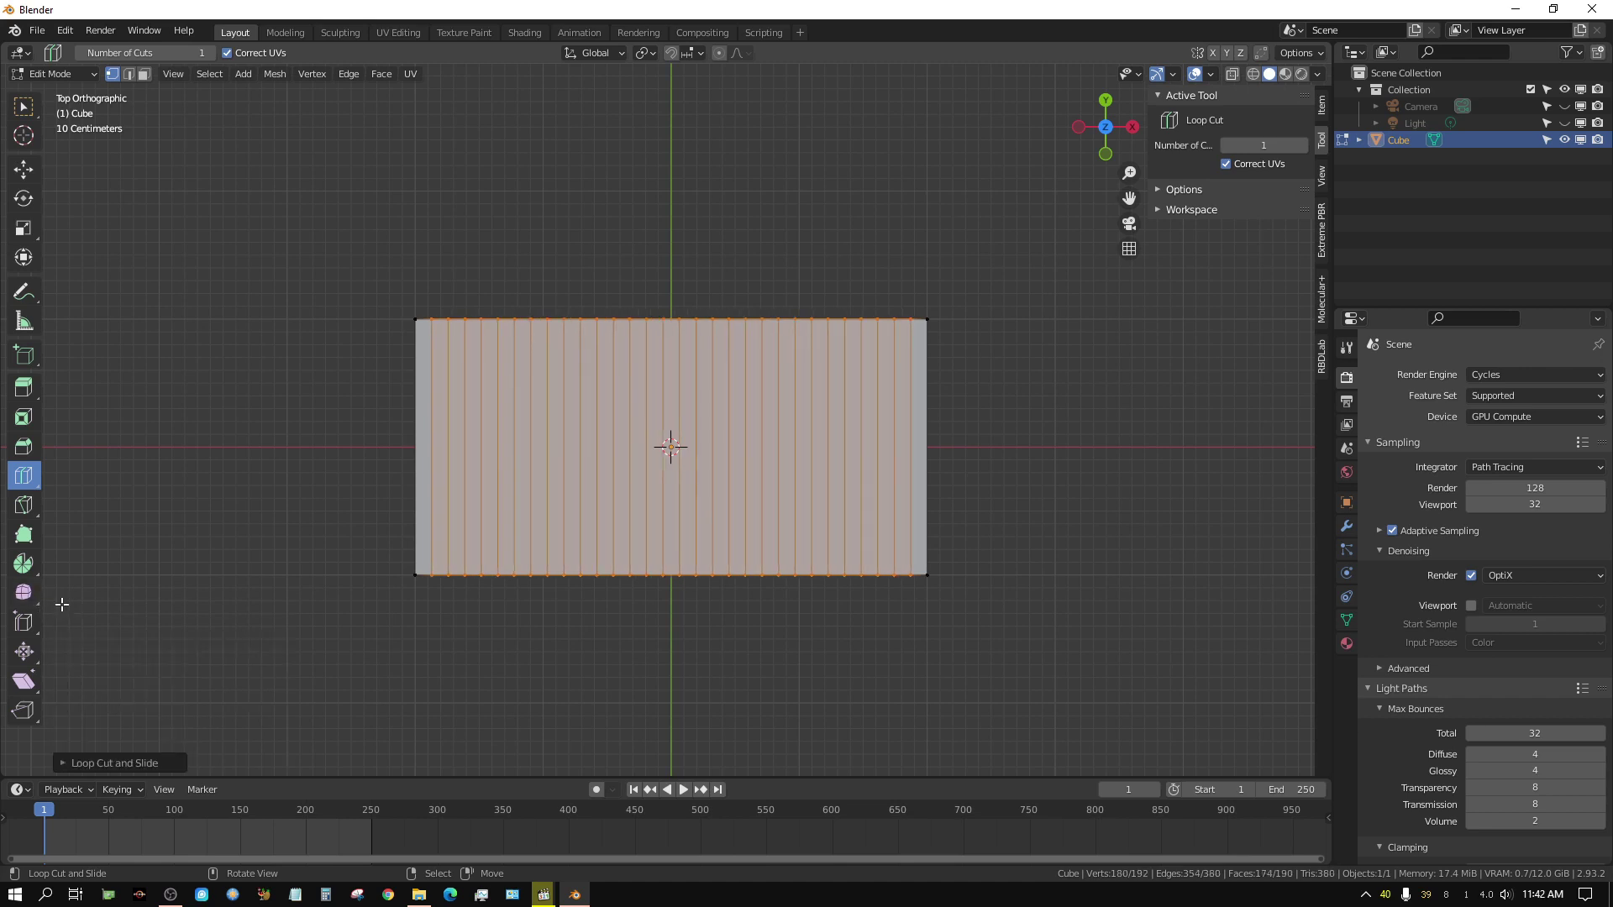
Add a lengthwise loop cut with 13 cuts and view the grid at an angle.
{"action": "left_click", "coordinate": [934, 446]}
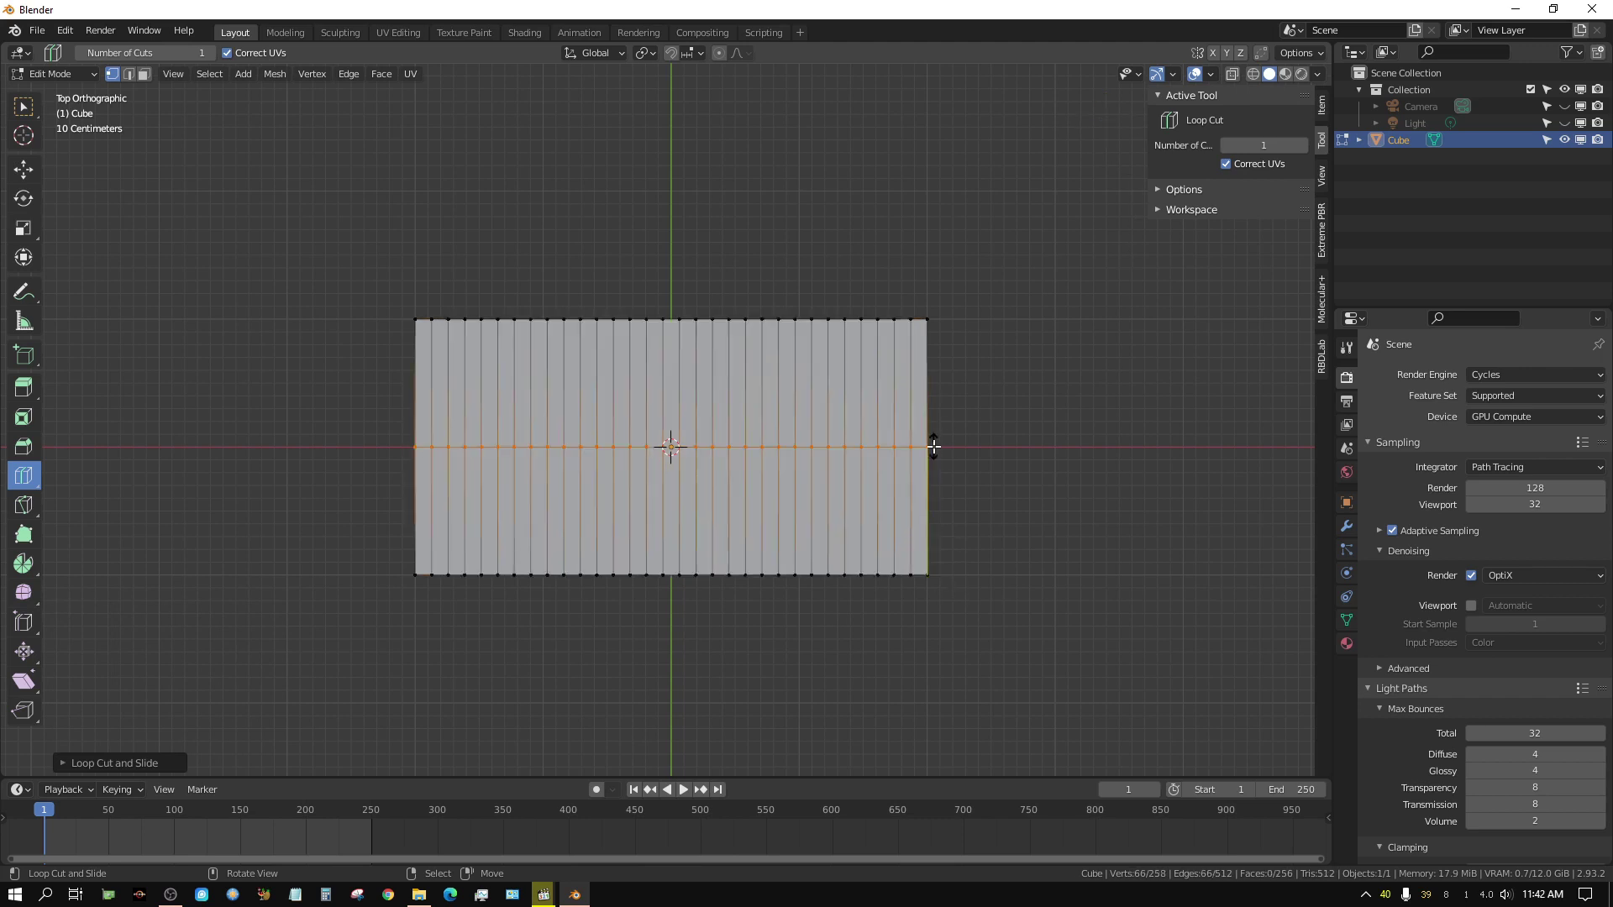
{"action": "left_click", "coordinate": [64, 761]}
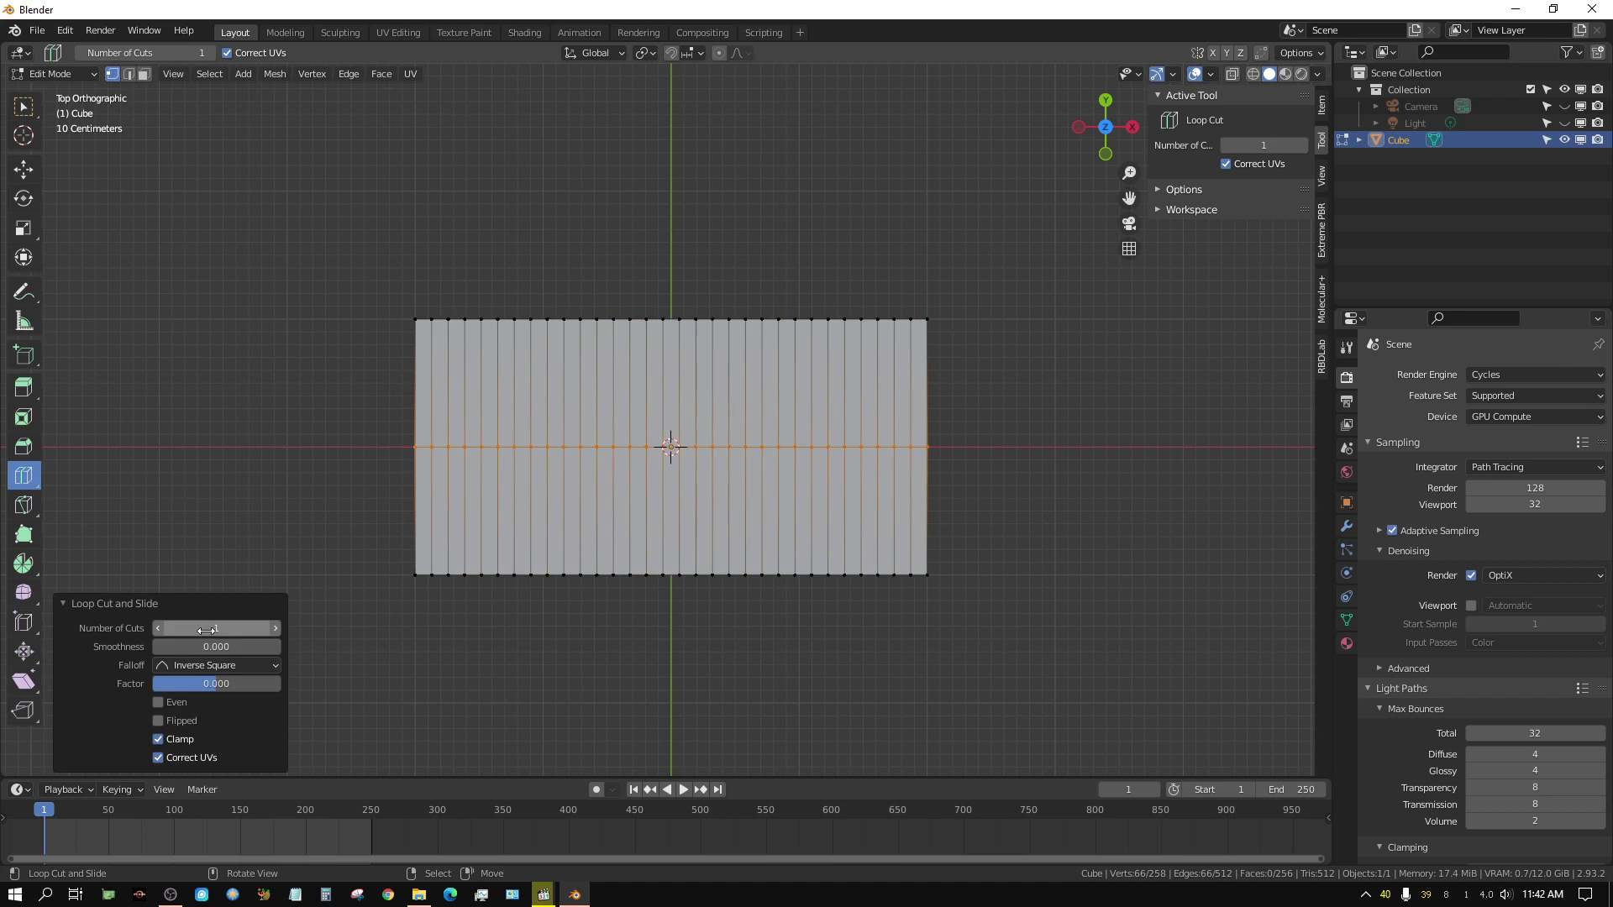
{"action": "left_click_drag", "start_coordinate": [216, 629], "coordinate": [340, 628]}
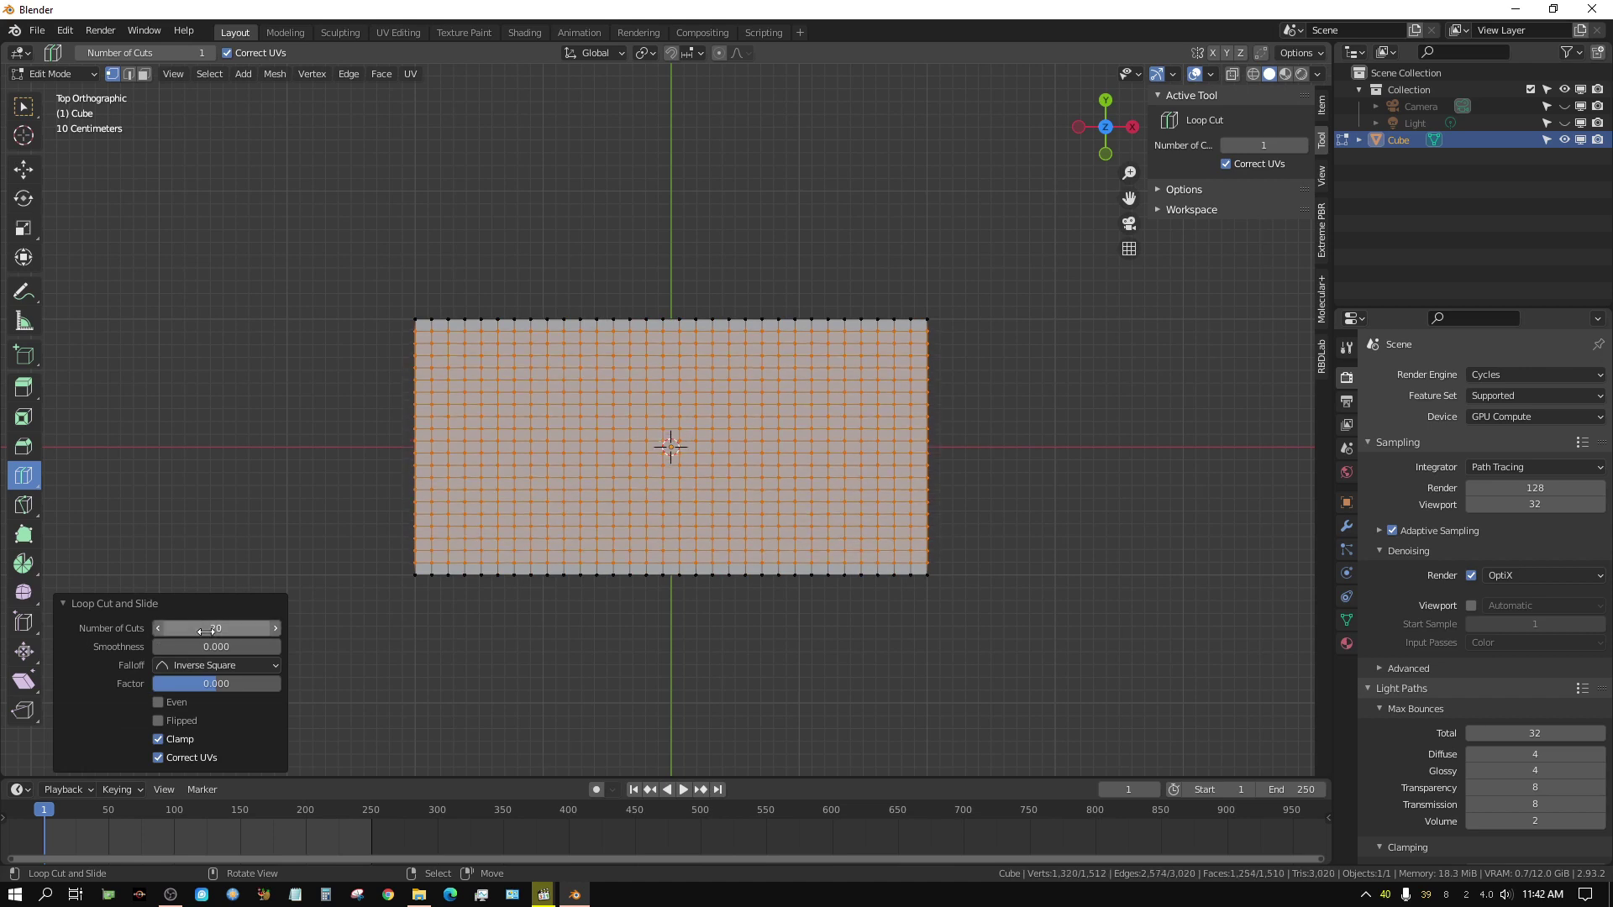
{"action": "left_click", "coordinate": [64, 604]}
{"action": "middle_click_drag", "start_coordinate": [832, 729], "coordinate": [823, 632]}
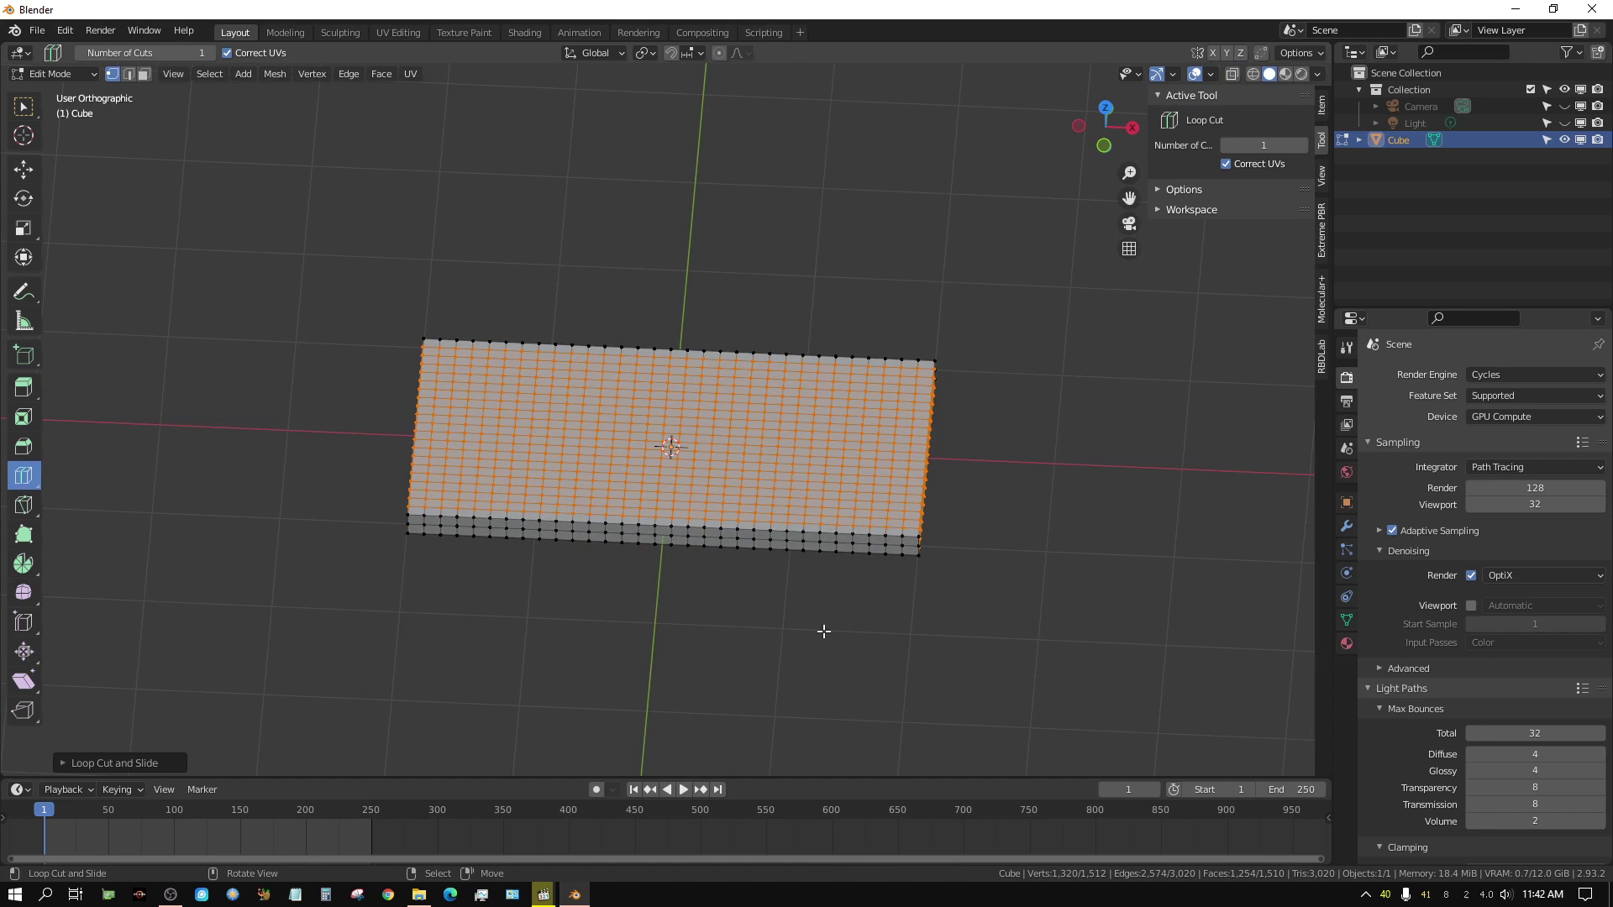
Back in Object Mode, give the slab Cloth physics with Quality Steps 6.
{"action": "key", "text": "Tab"}
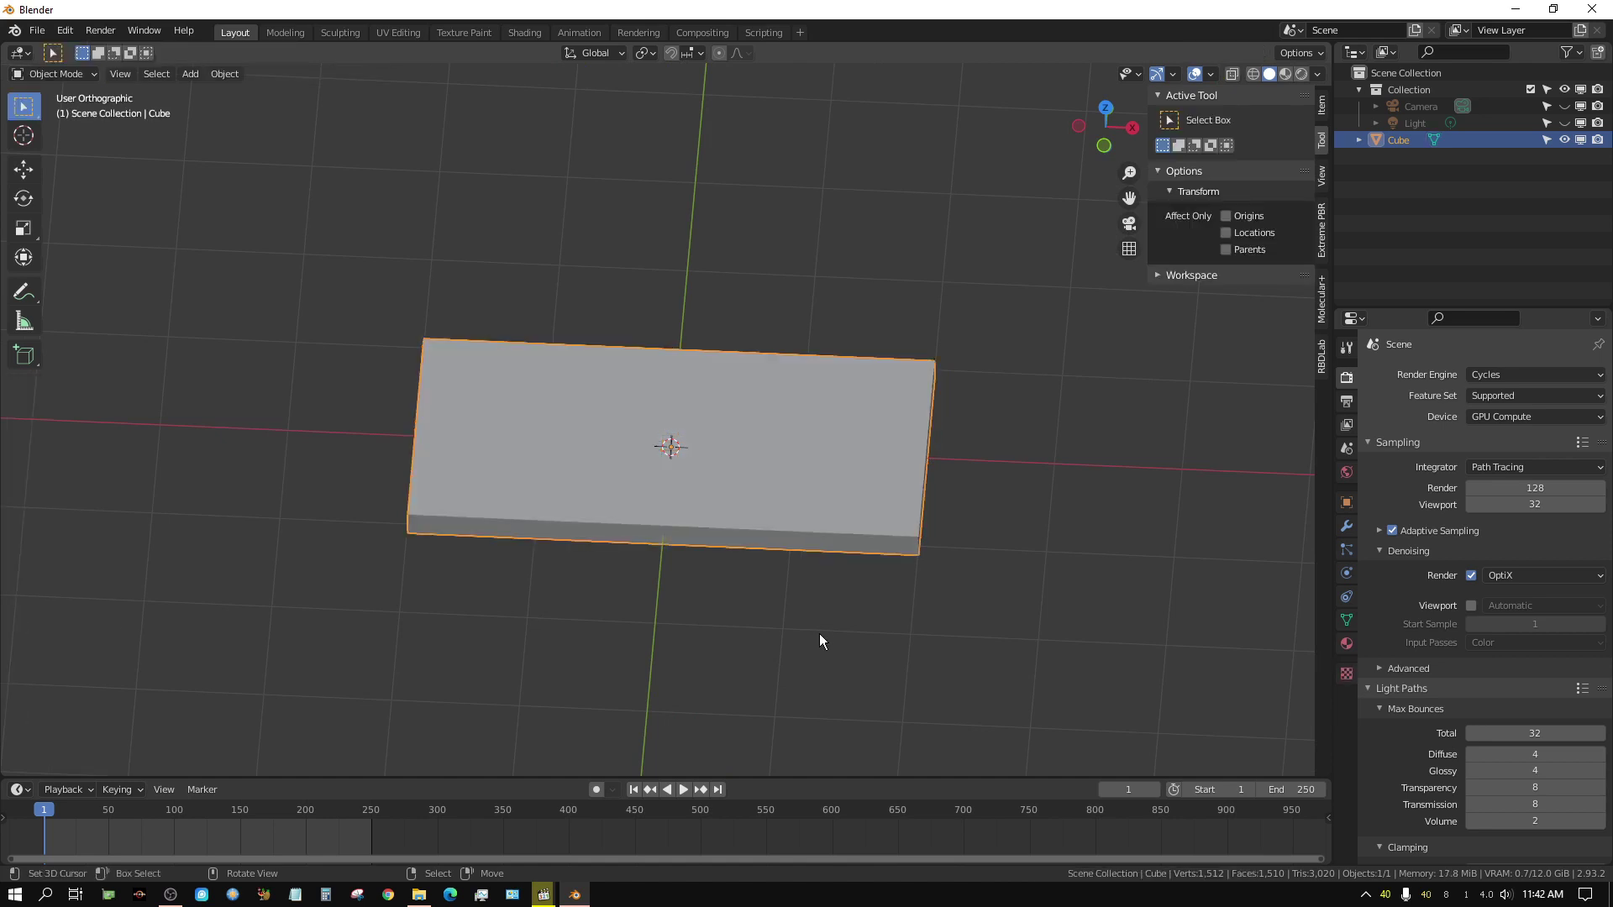
{"action": "left_click", "coordinate": [1347, 573]}
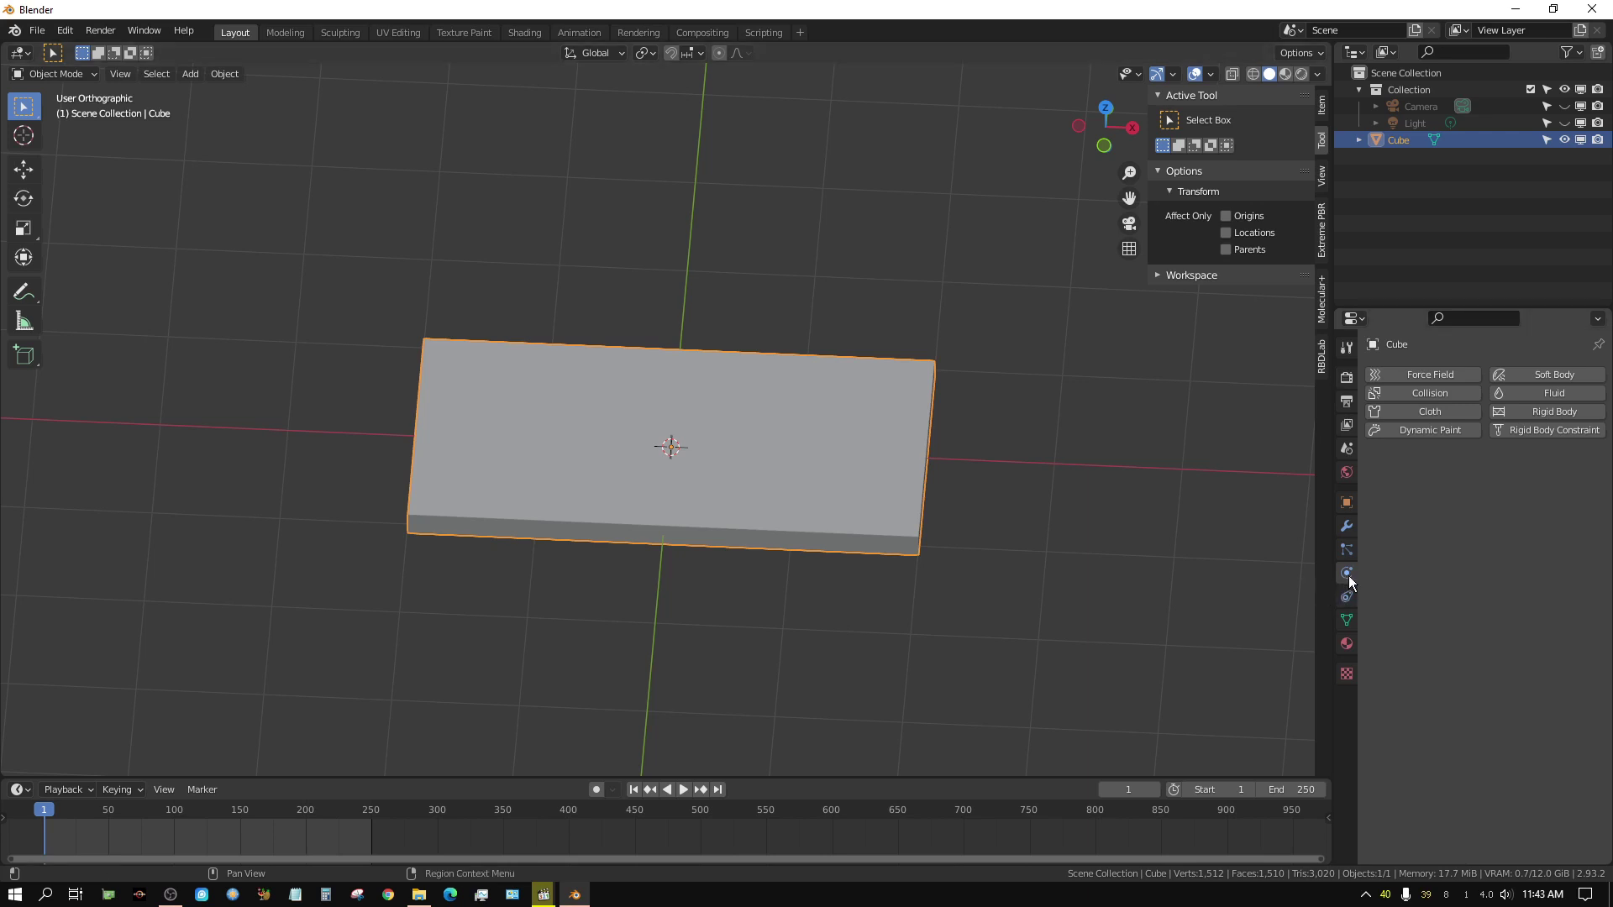
{"action": "left_click", "coordinate": [1439, 412]}
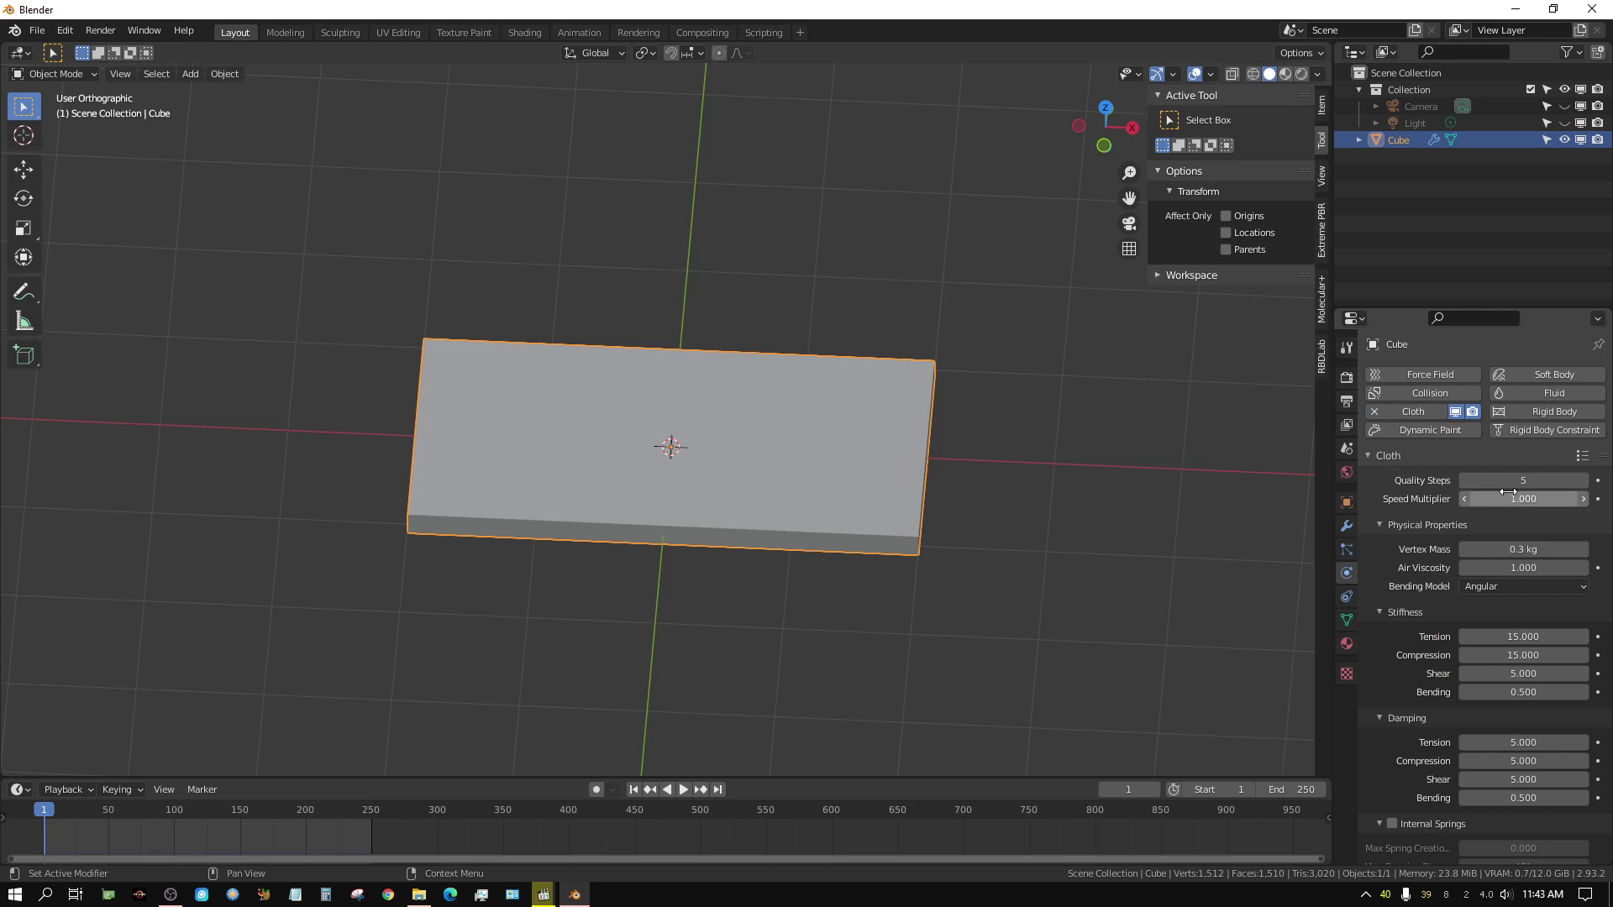
{"action": "left_click", "coordinate": [1582, 482]}
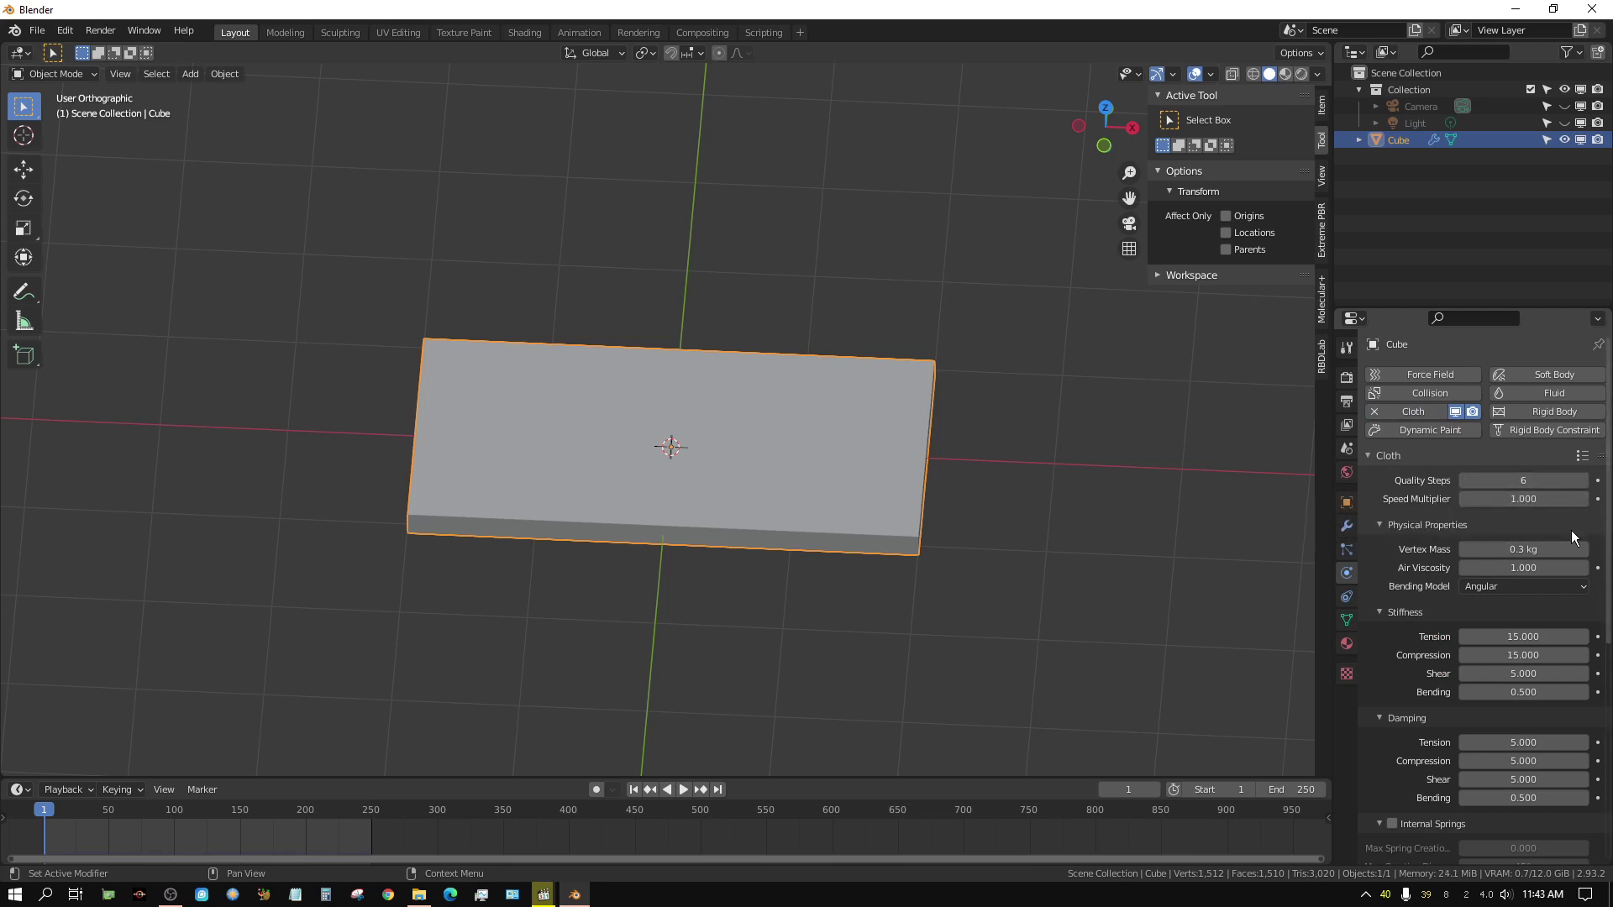
Enable Pressure in the slab's cloth settings.
{"action": "scroll", "coordinate": [1430, 658], "scroll_direction": "down", "scroll_amount": 3}
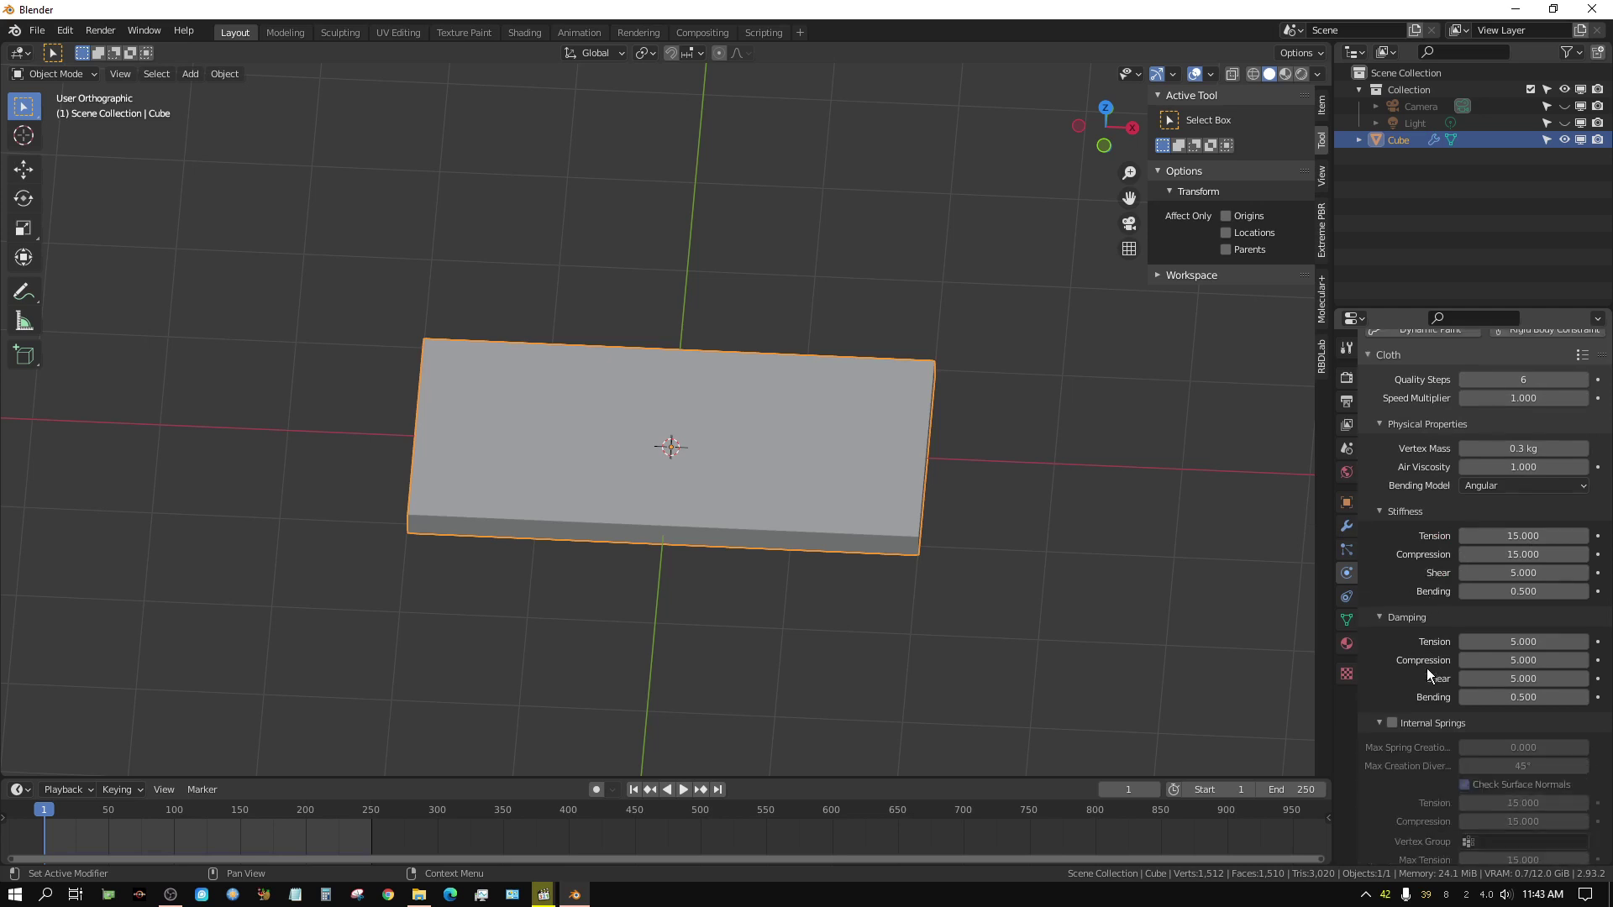
{"action": "scroll", "coordinate": [1427, 669], "scroll_direction": "down", "scroll_amount": 3}
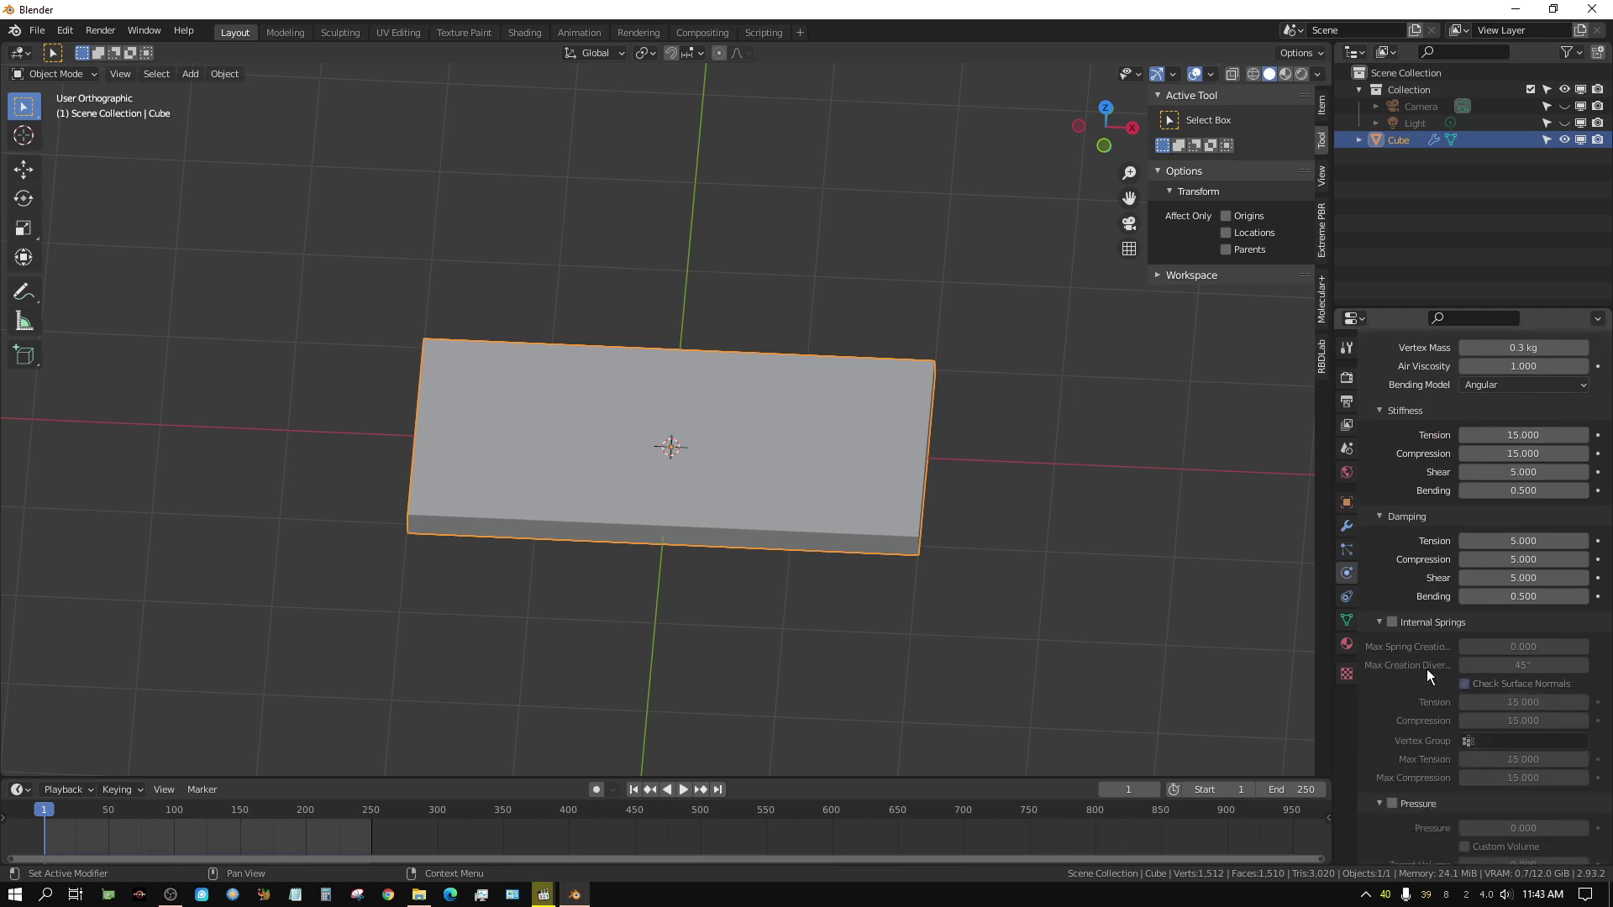
{"action": "scroll", "coordinate": [1426, 667], "scroll_direction": "down", "scroll_amount": 3}
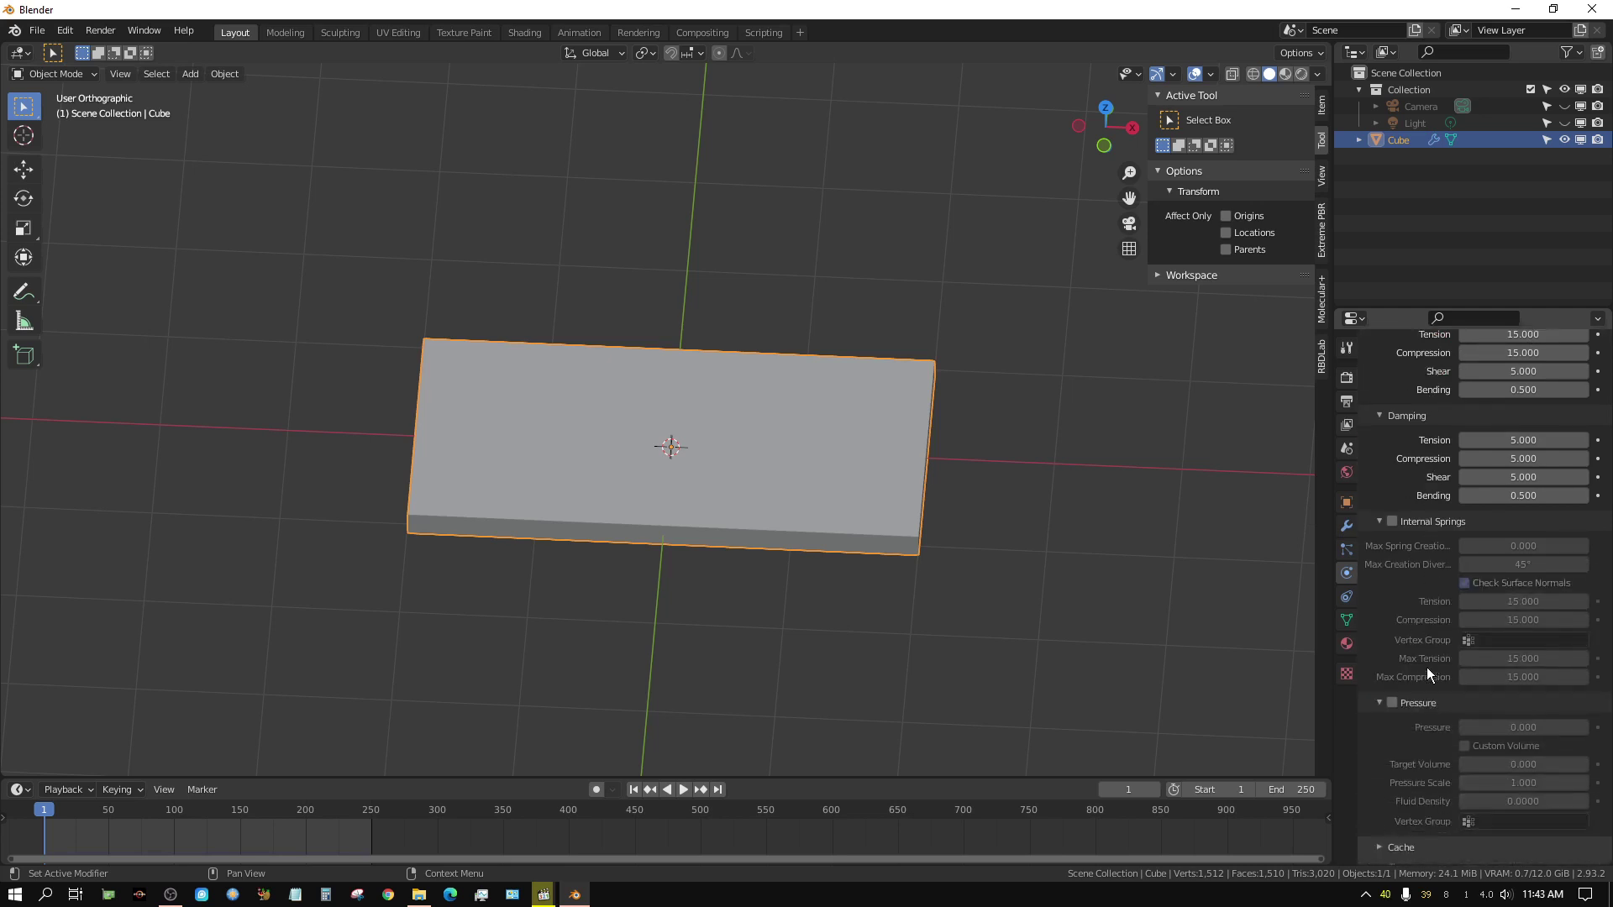
{"action": "left_click", "coordinate": [1391, 704]}
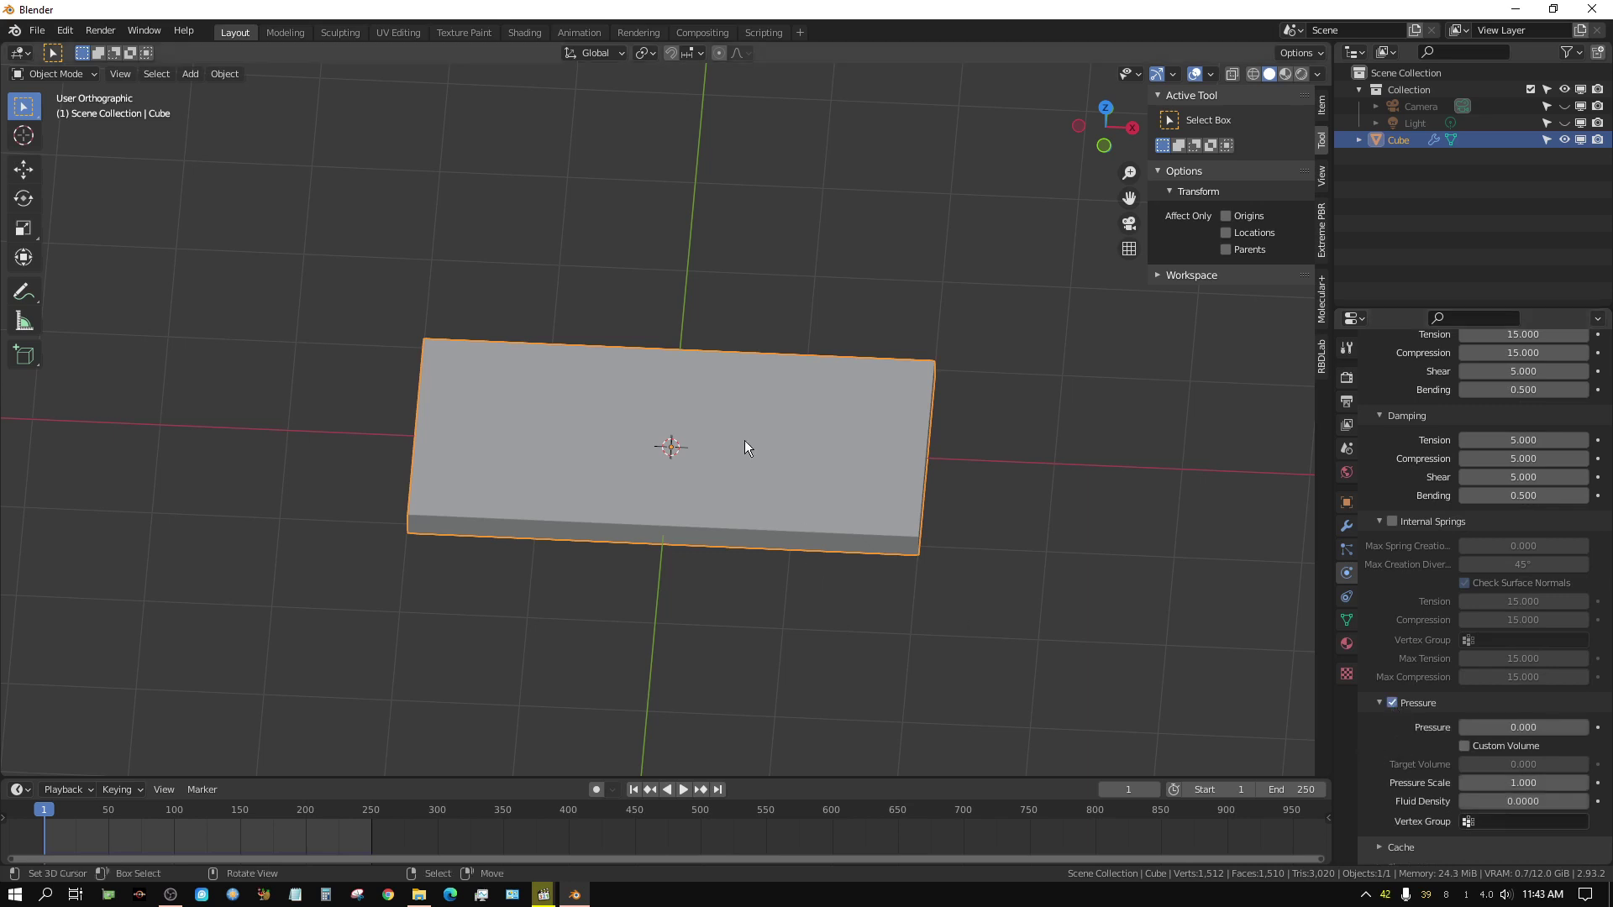
{"action": "middle_click_drag", "start_coordinate": [798, 513], "coordinate": [704, 501]}
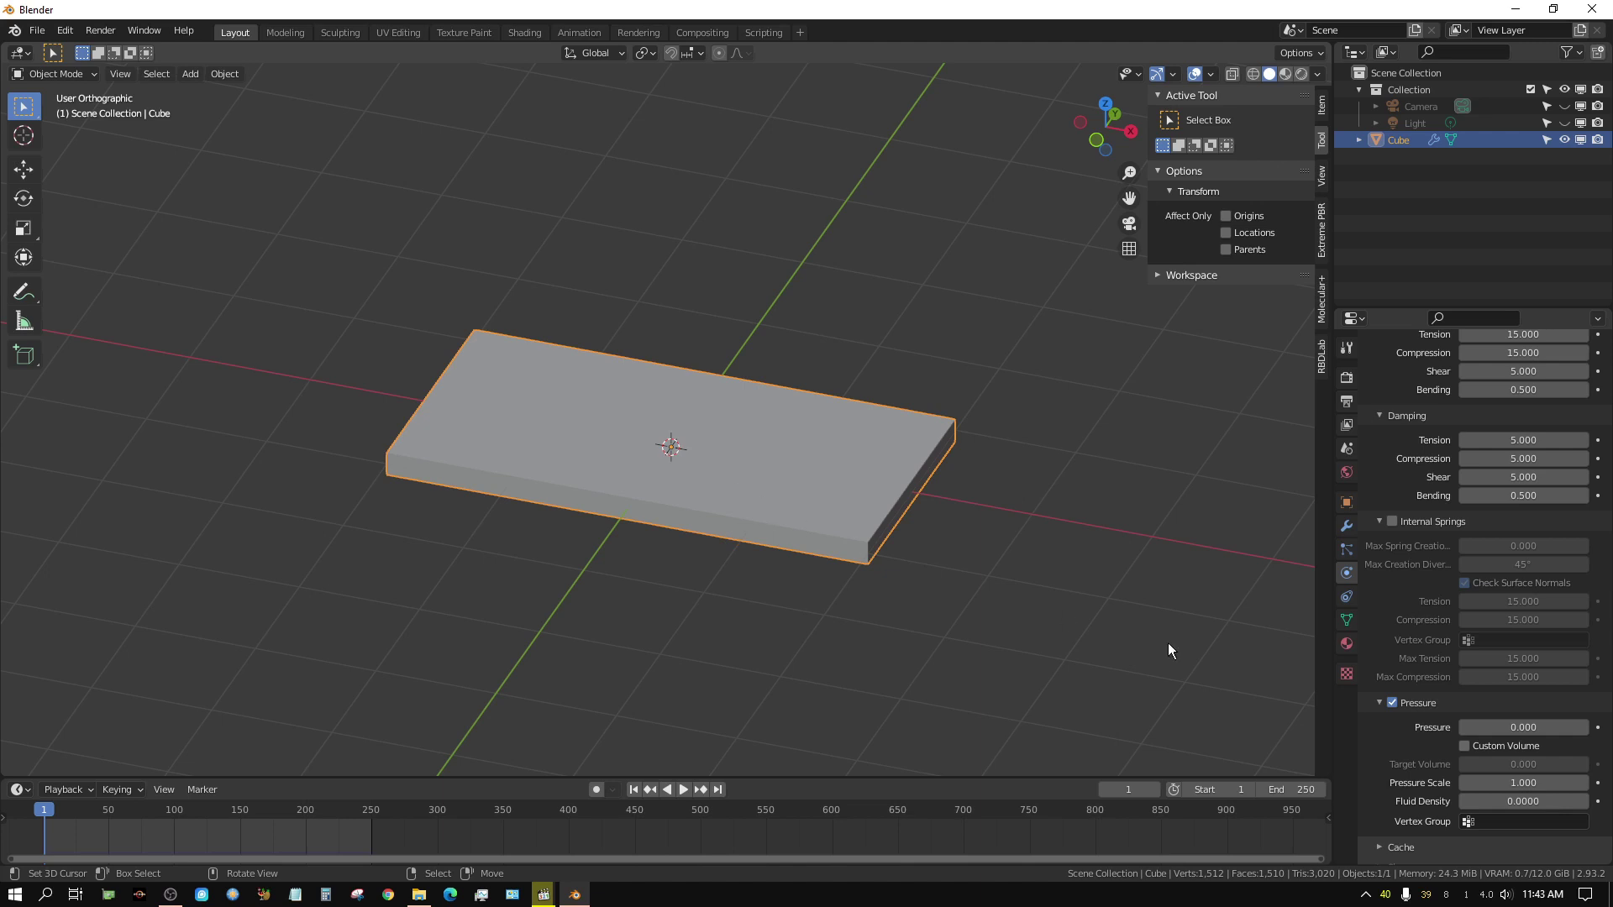
Set the cloth Pressure value to 5.
{"action": "left_click", "coordinate": [1524, 727]}
{"action": "type", "text": "0.0"}
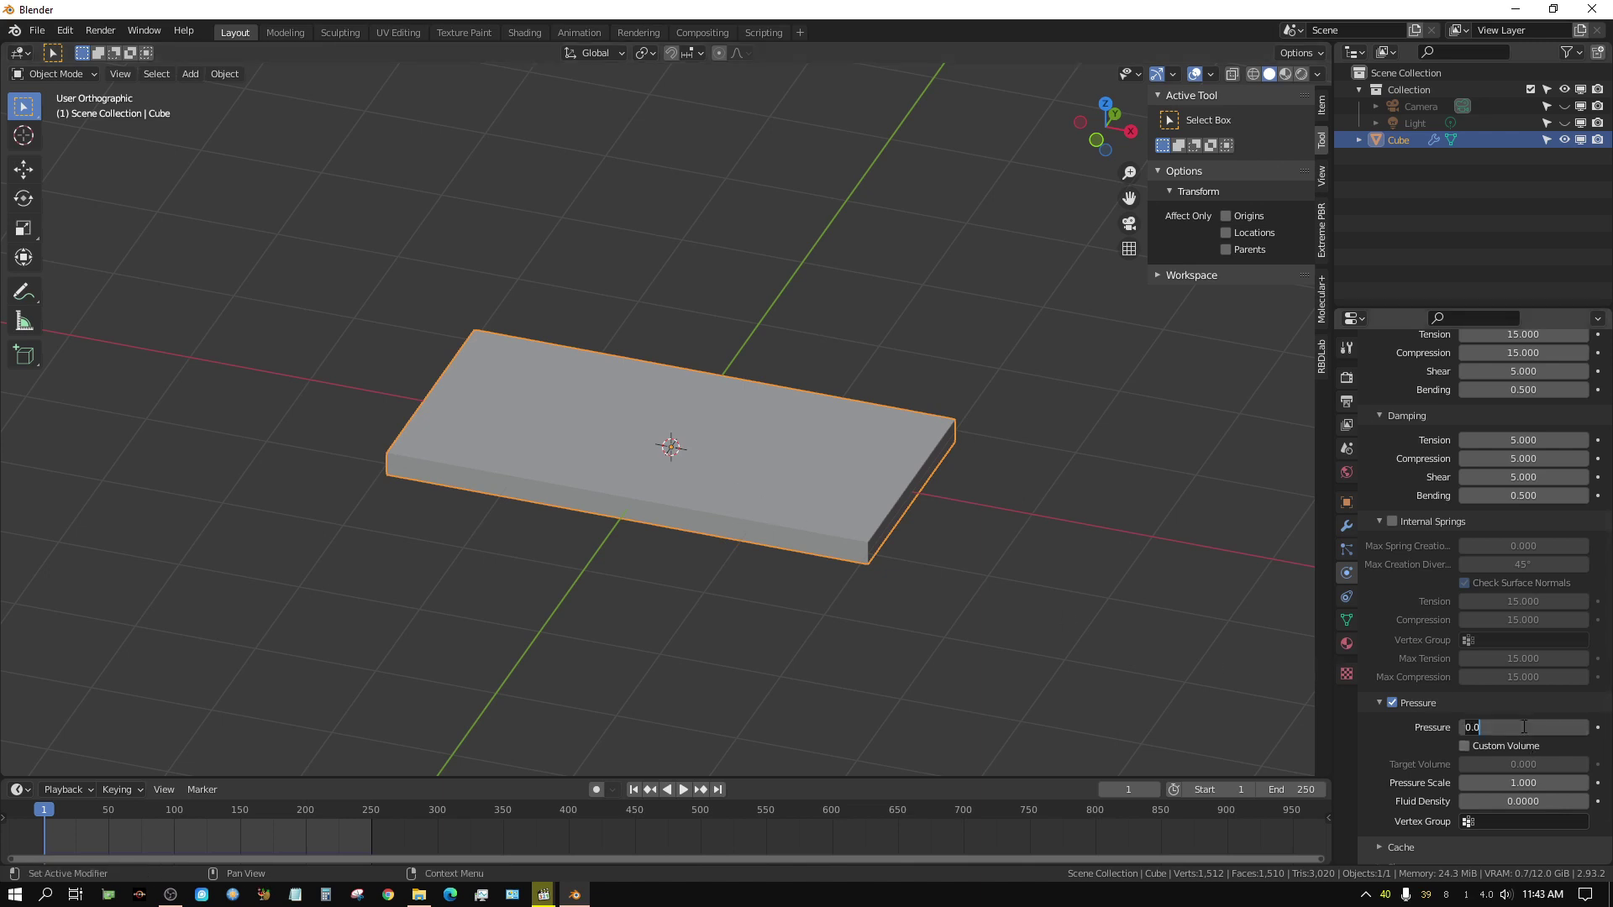
{"action": "type", "text": "5"}
{"action": "key", "text": "Return"}
Raise cloth collision Quality to 5 and enable Self Collisions.
{"action": "scroll", "coordinate": [1439, 744], "scroll_direction": "down", "scroll_amount": 2}
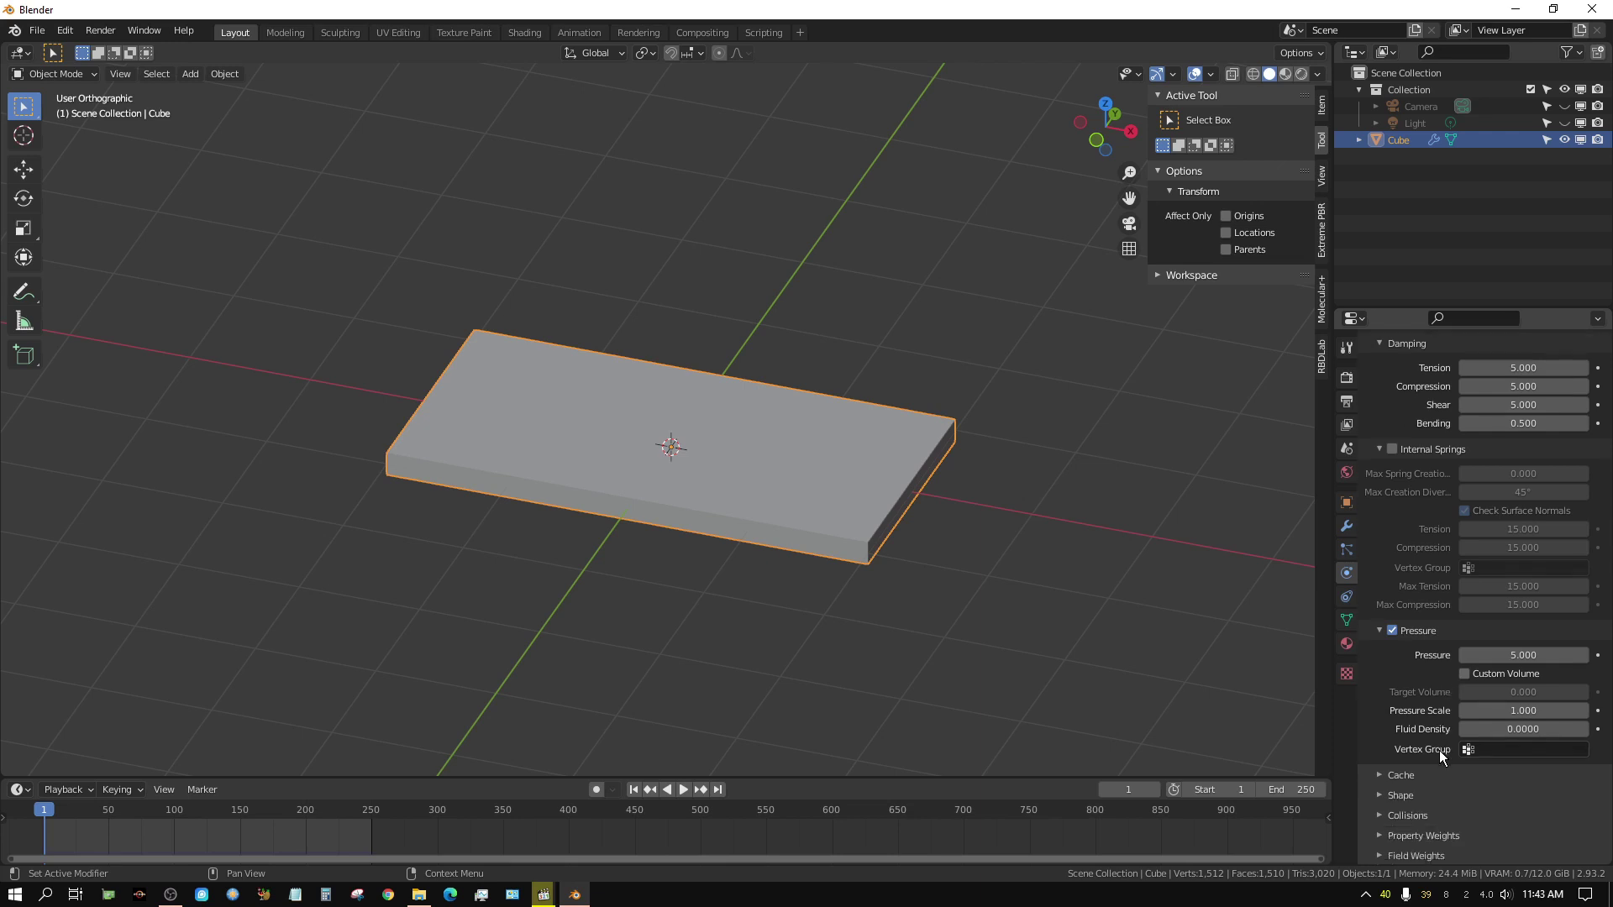
{"action": "left_click", "coordinate": [1378, 815]}
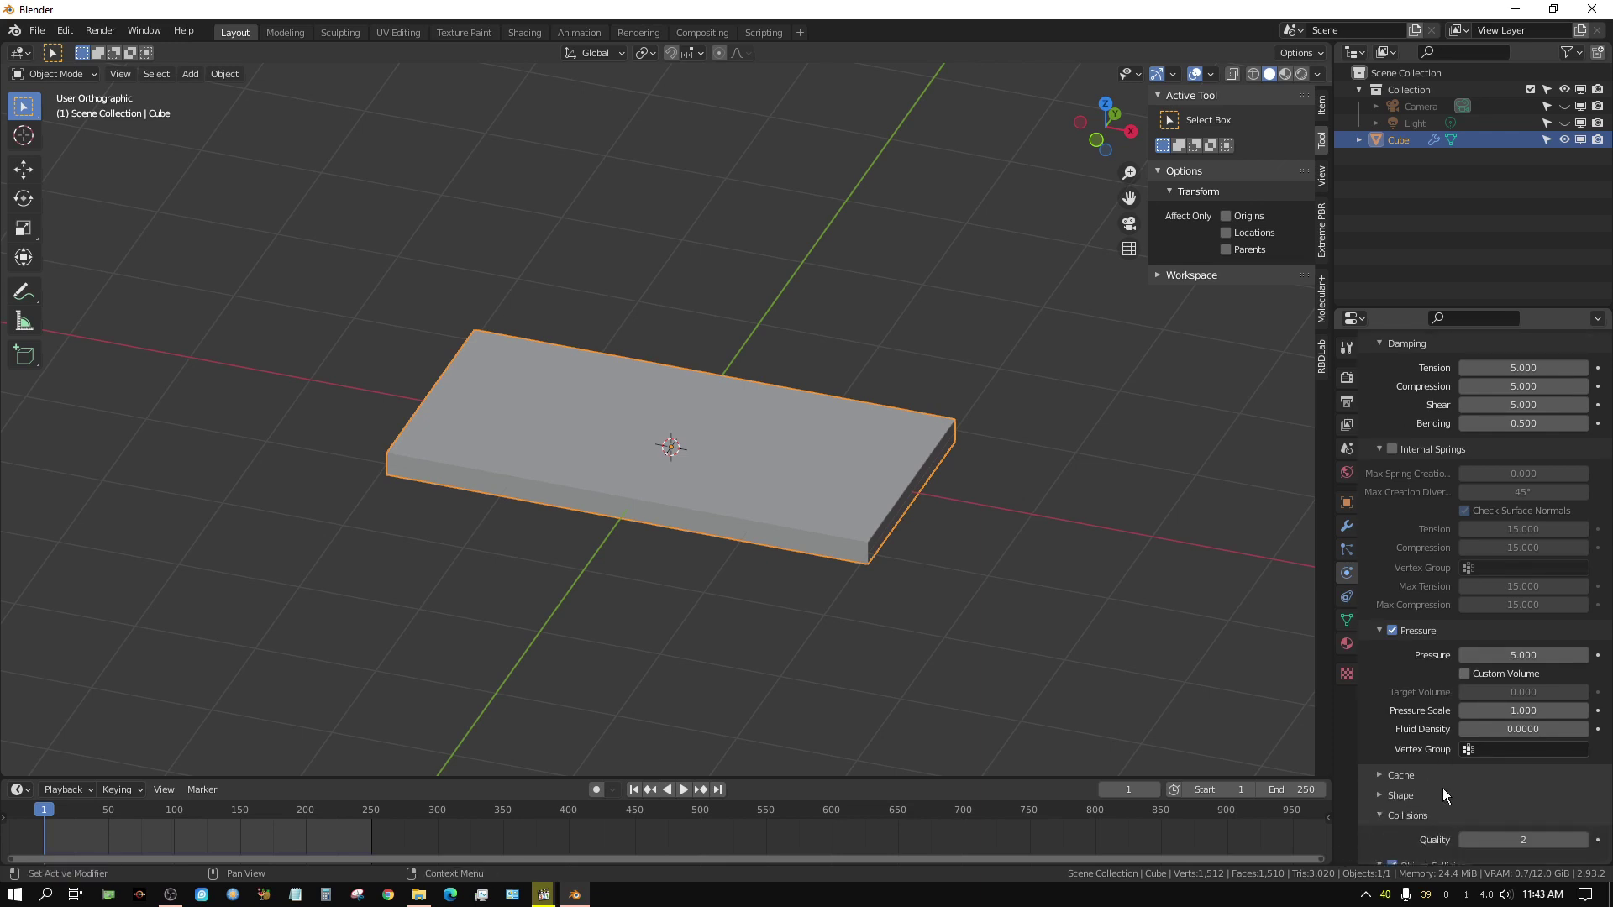
{"action": "scroll", "coordinate": [1443, 788], "scroll_direction": "down", "scroll_amount": 5}
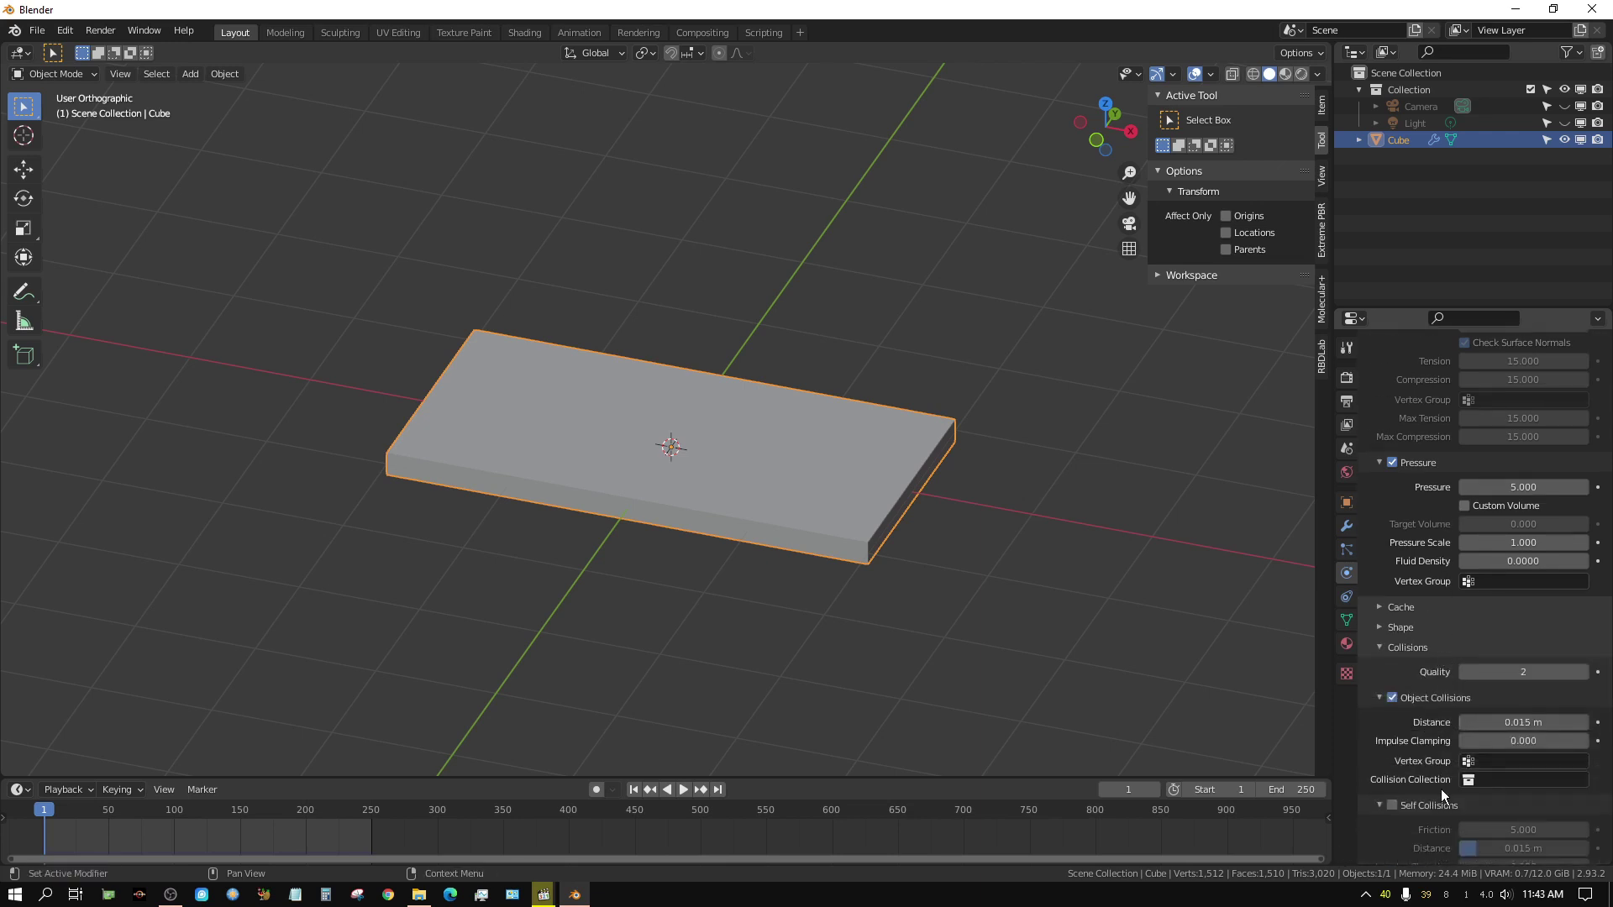
{"action": "left_click", "coordinate": [1583, 674]}
{"action": "left_click", "coordinate": [1583, 672]}
{"action": "left_click", "coordinate": [1391, 806]}
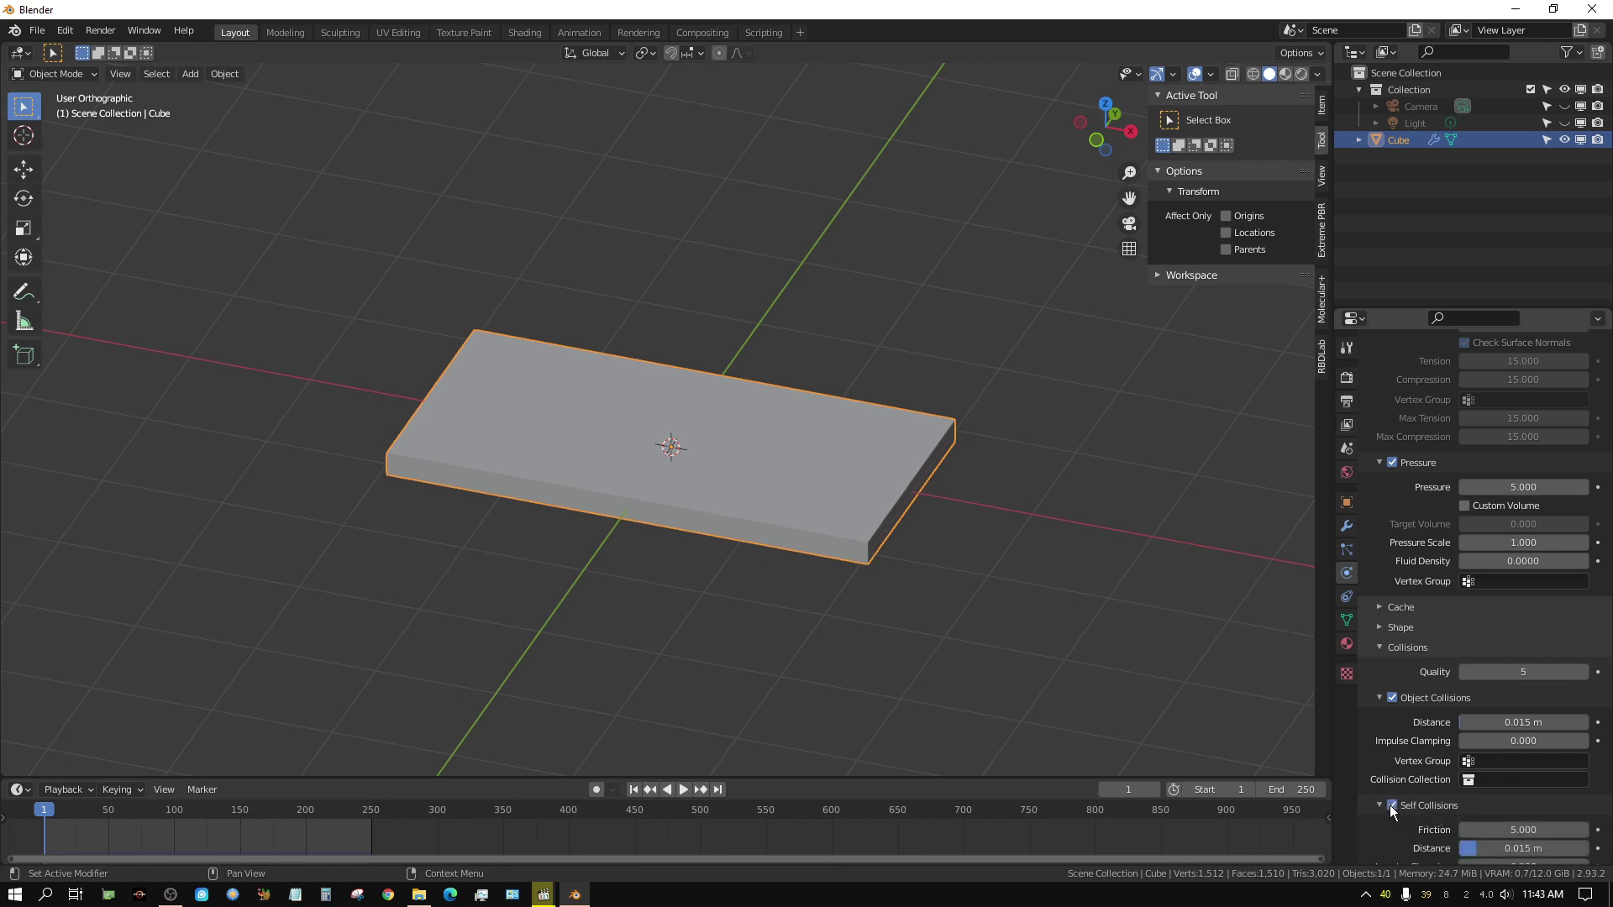
{"action": "scroll", "coordinate": [1386, 813], "scroll_direction": "down", "scroll_amount": 3}
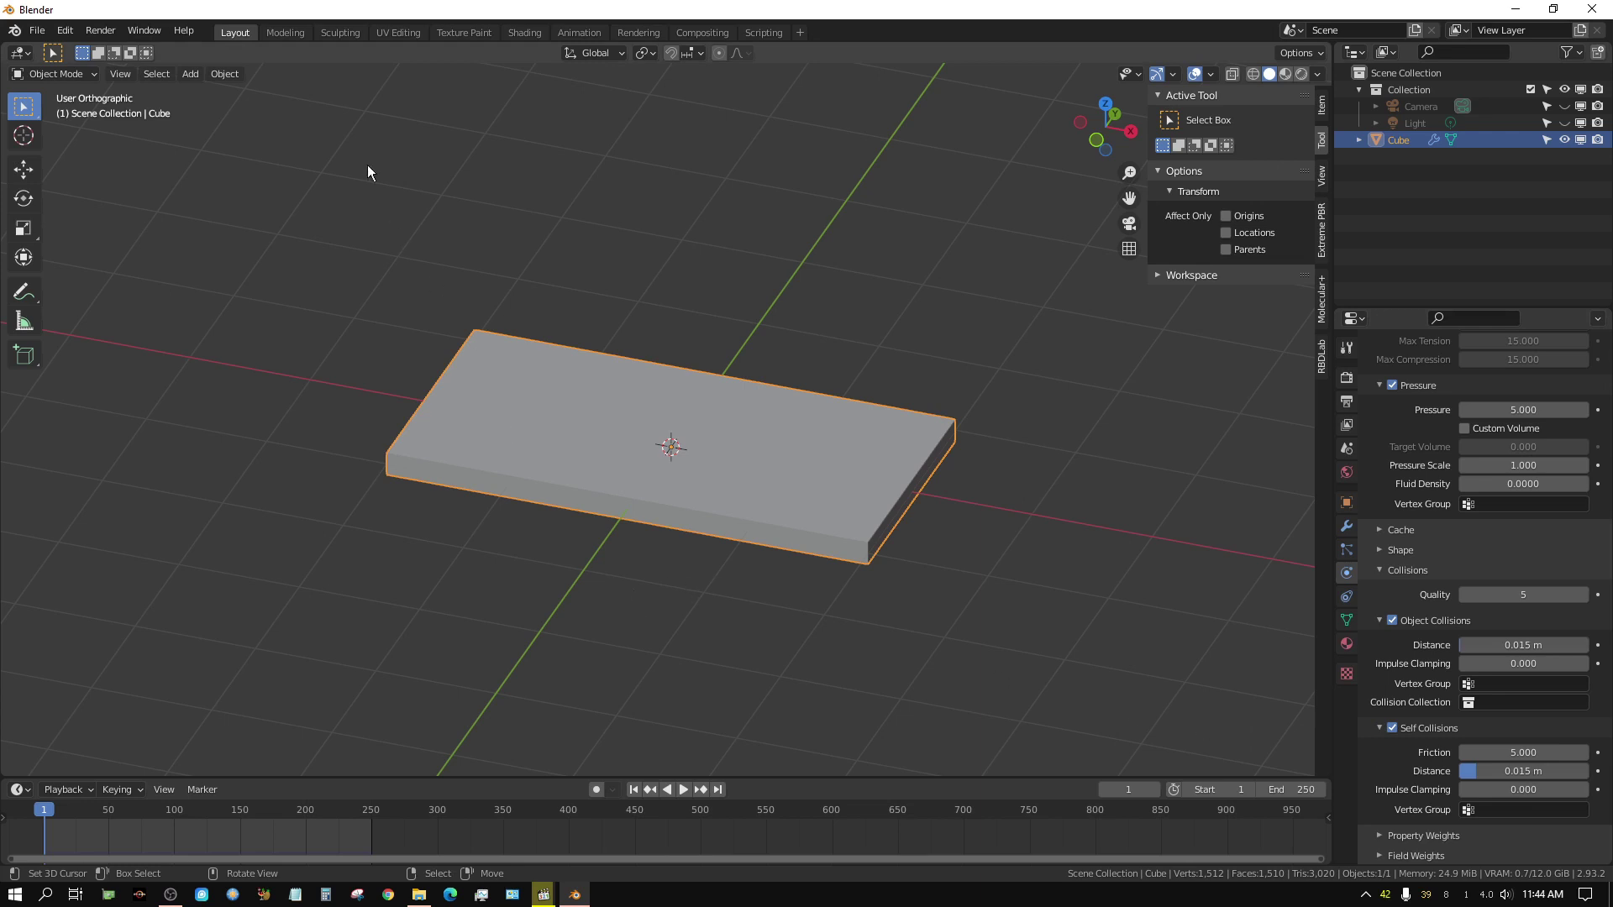
Add a plane, scale it up about 10.4 times, and apply its scale.
{"action": "left_click", "coordinate": [187, 73]}
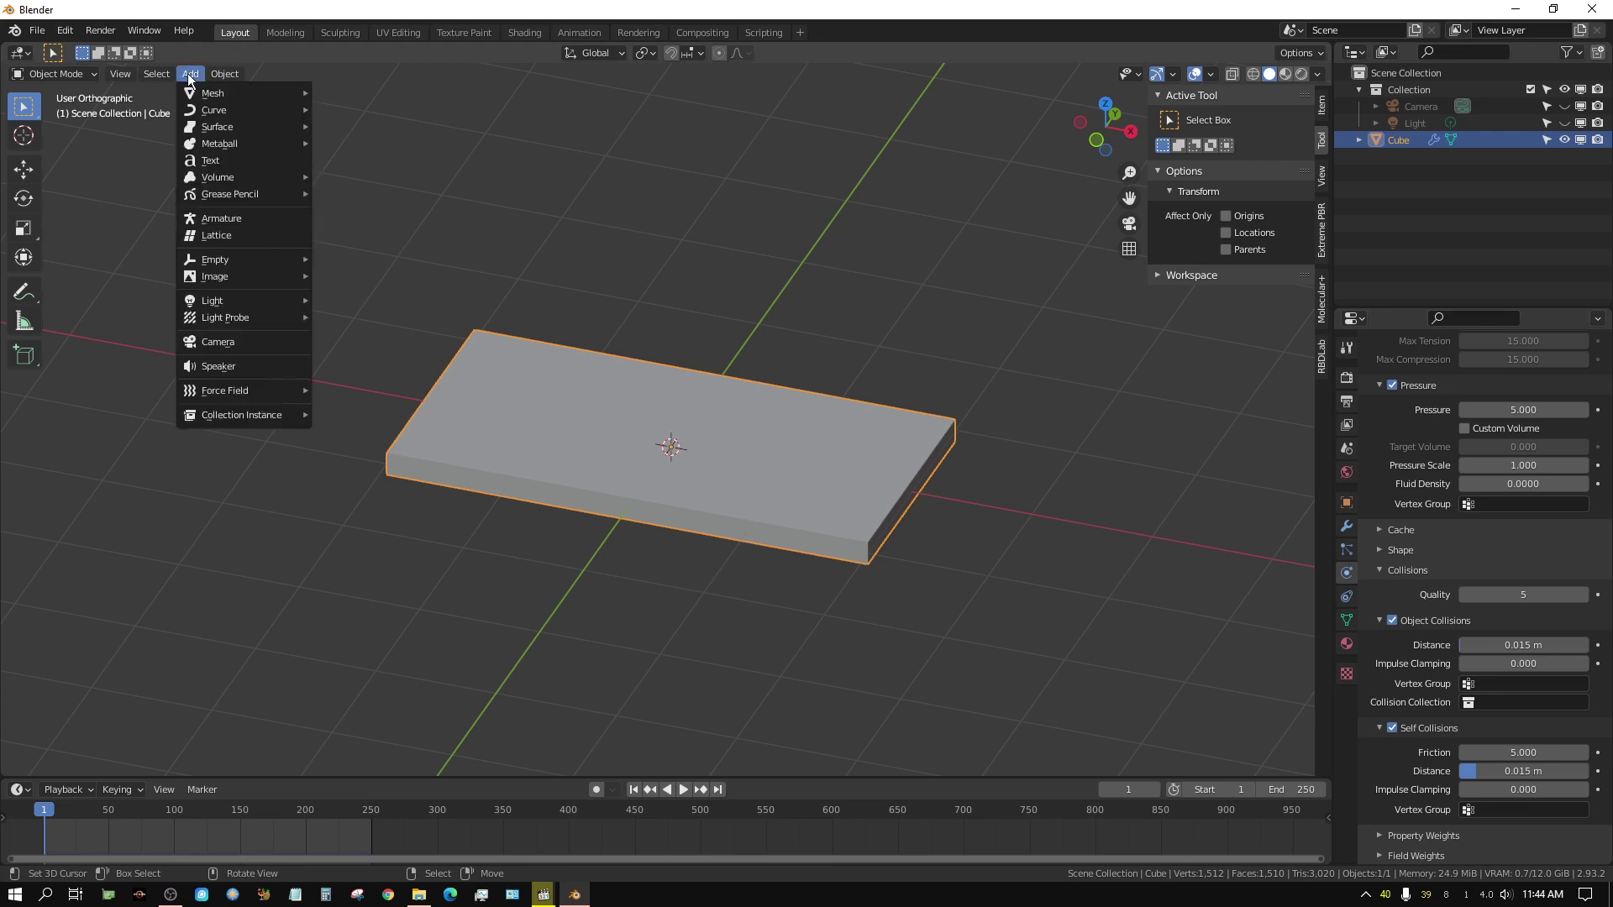
{"action": "mouse_move", "coordinate": [205, 91]}
{"action": "left_click", "coordinate": [354, 92]}
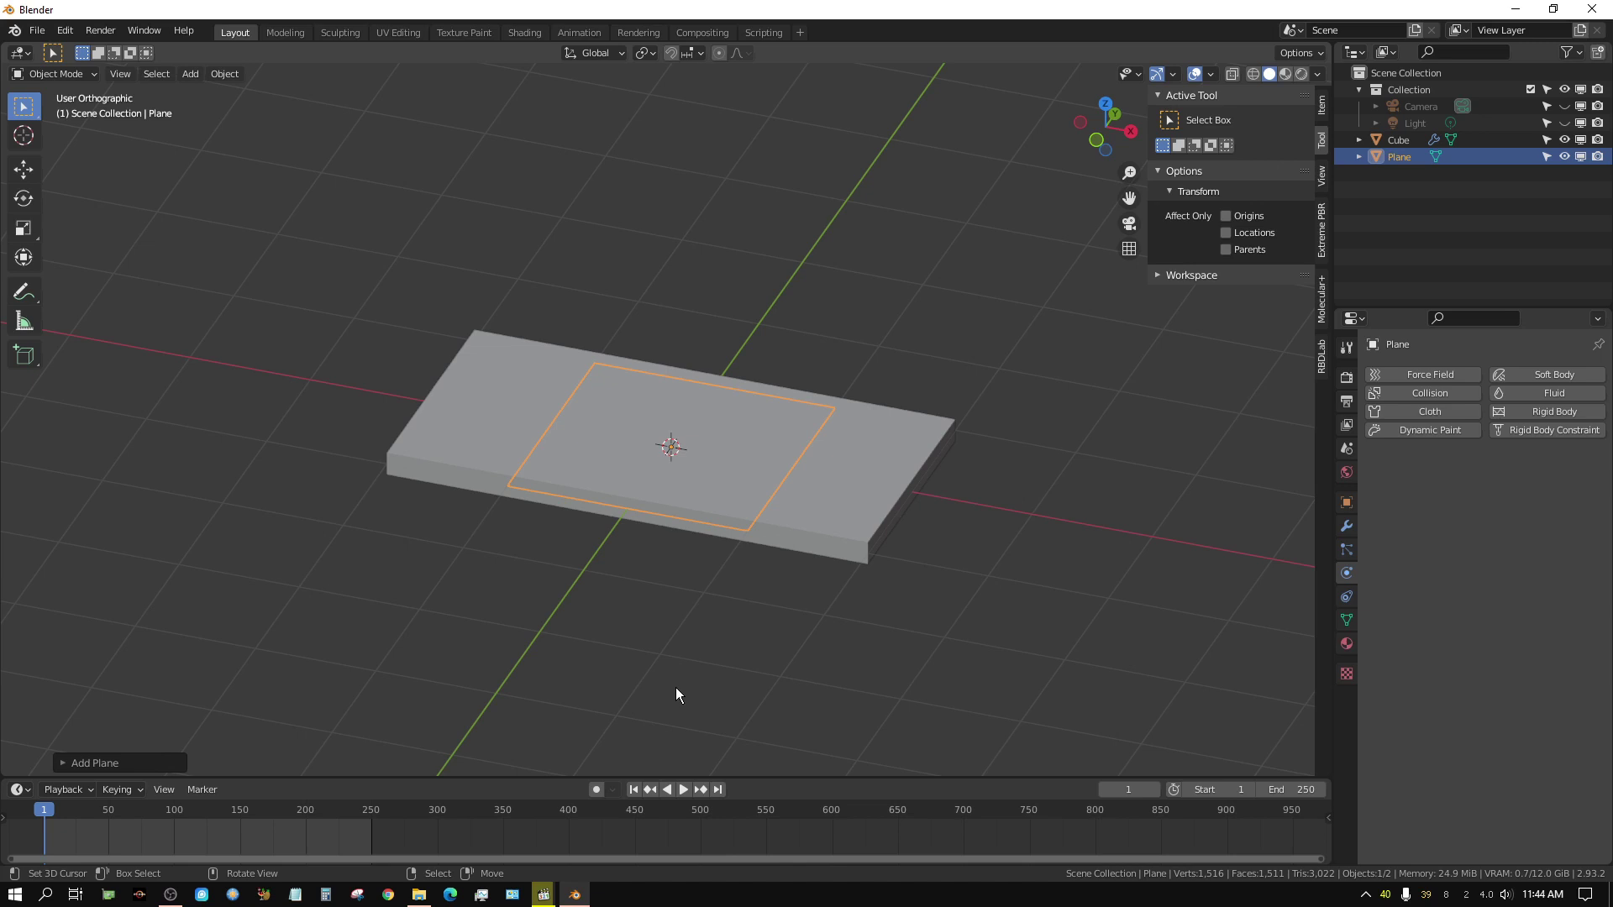
{"action": "key", "text": "KP_1"}
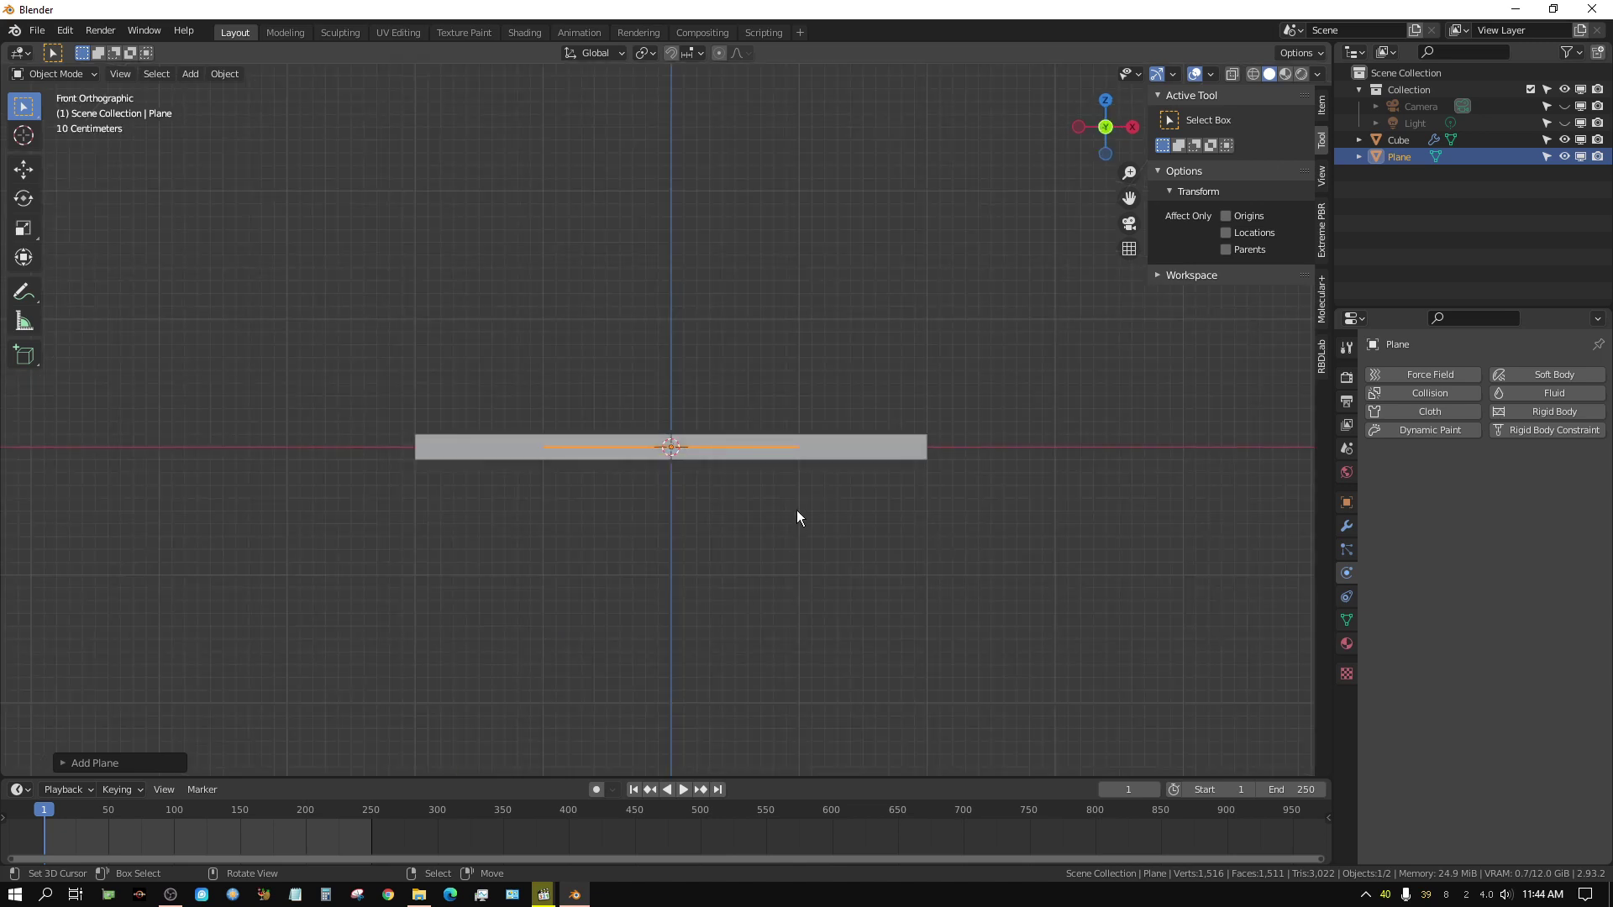
{"action": "key", "text": "s"}
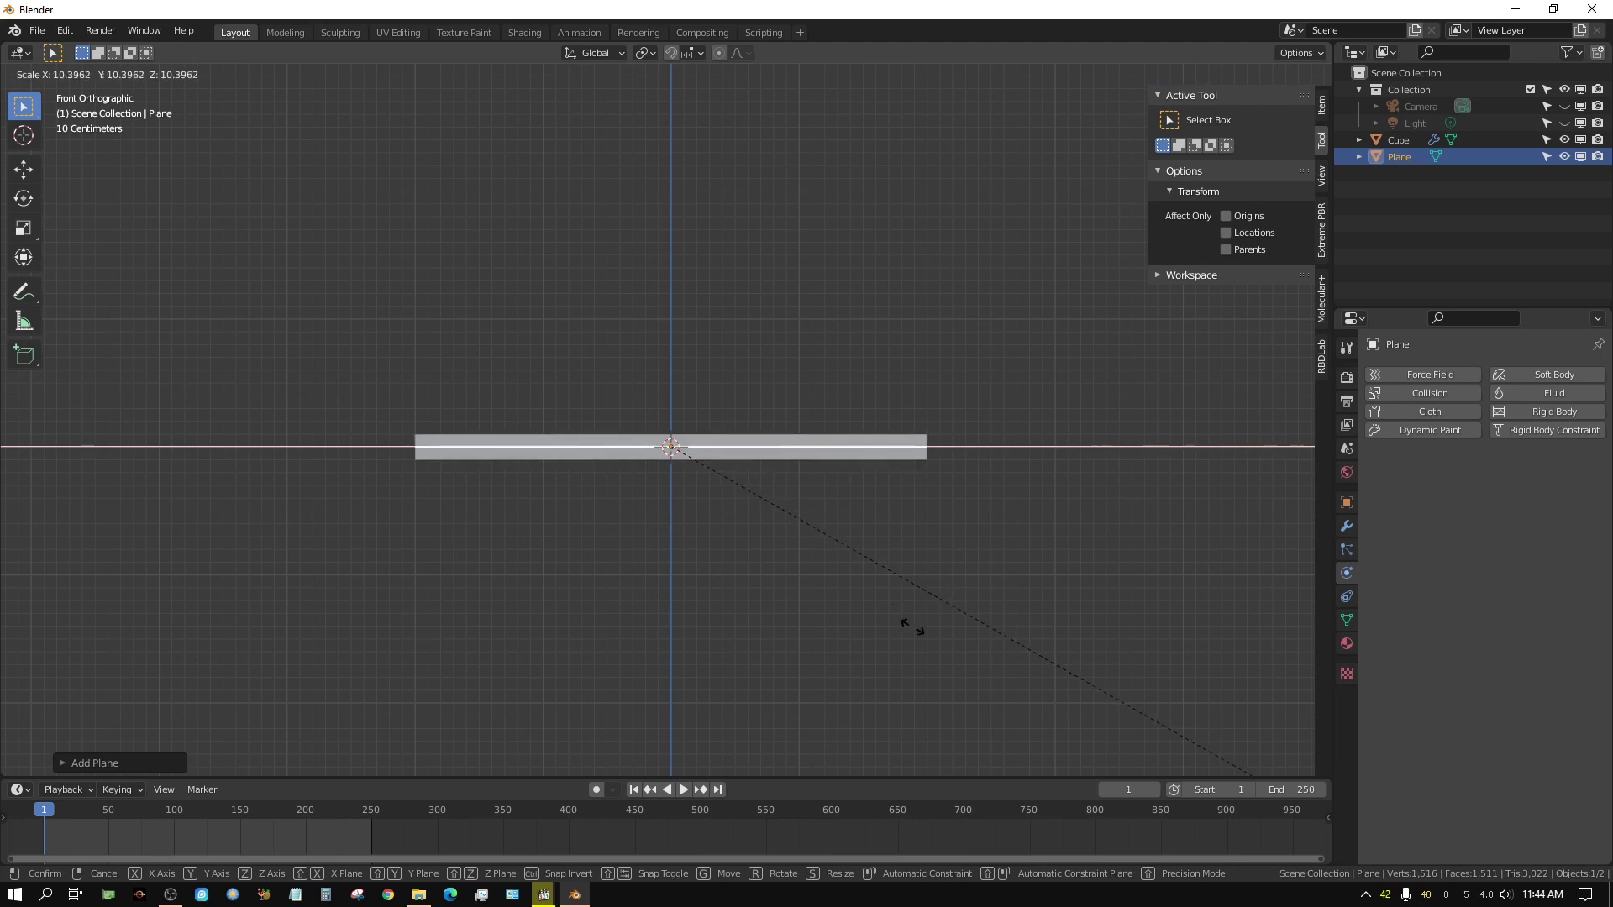
{"action": "left_click", "coordinate": [912, 626]}
{"action": "key", "text": "ctrl+a"}
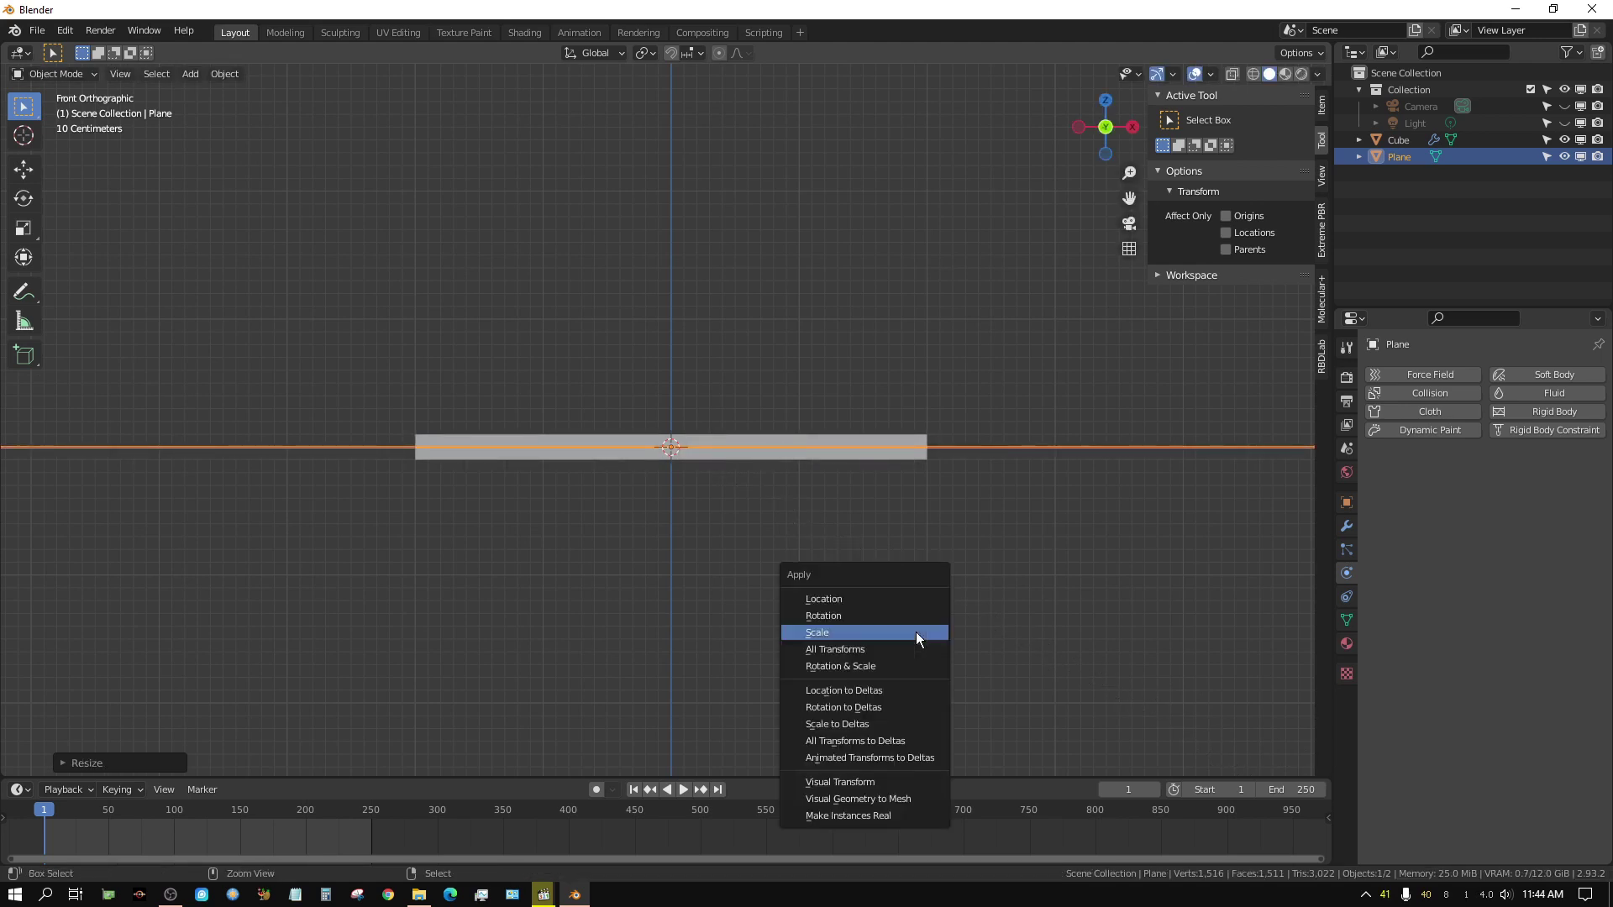
{"action": "left_click", "coordinate": [915, 631]}
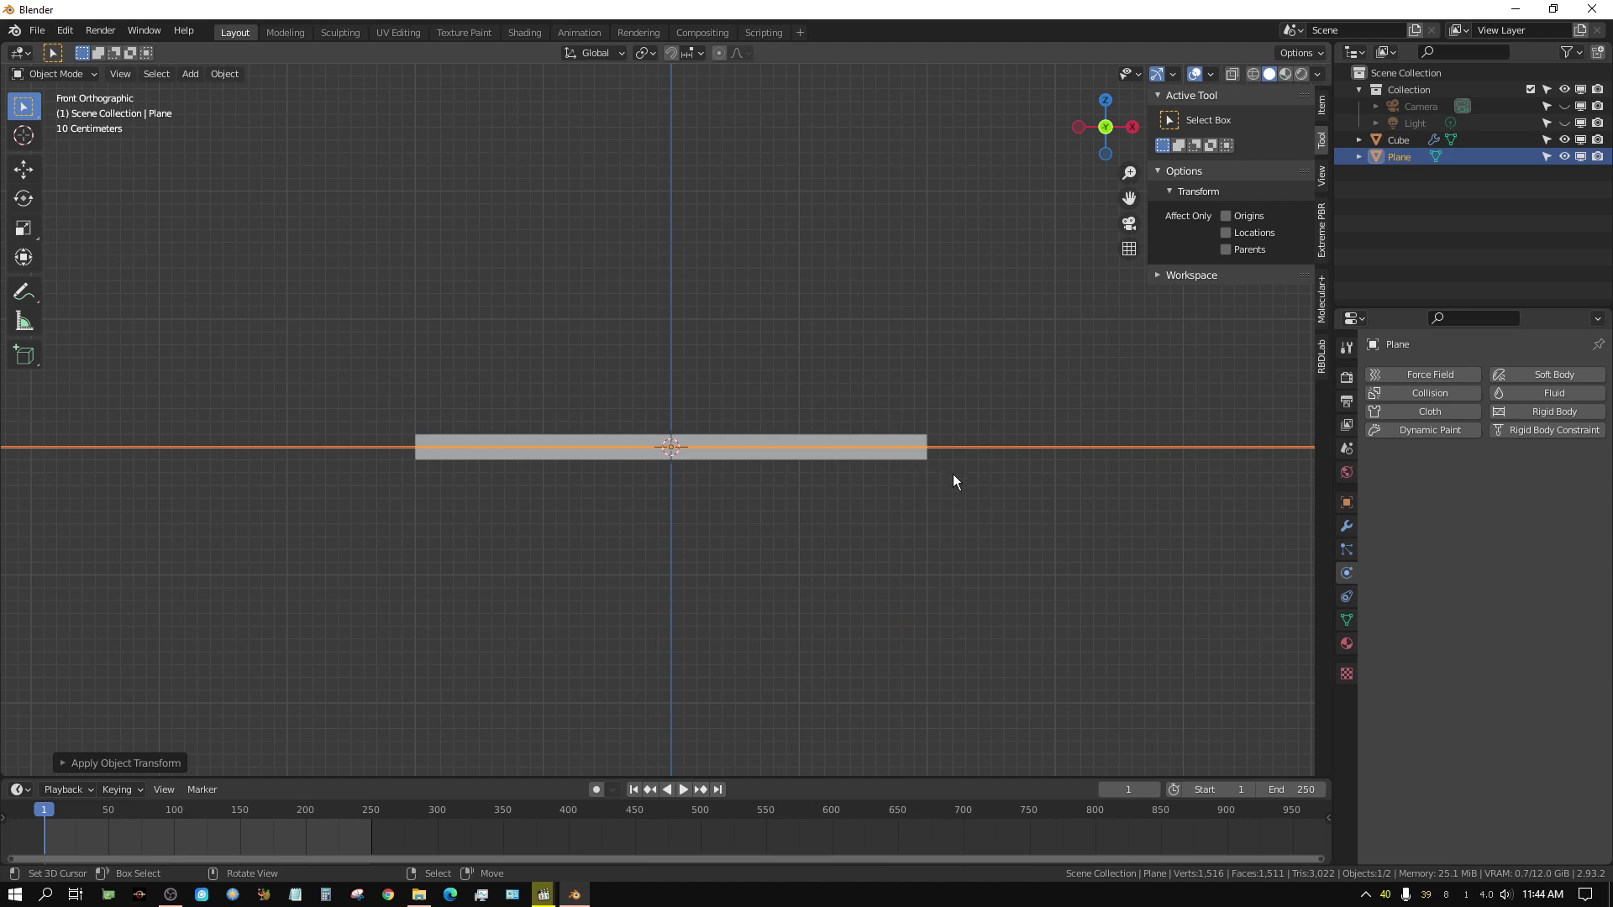
Move the plane down along Z to sit beneath the slab.
{"action": "key", "text": "g"}
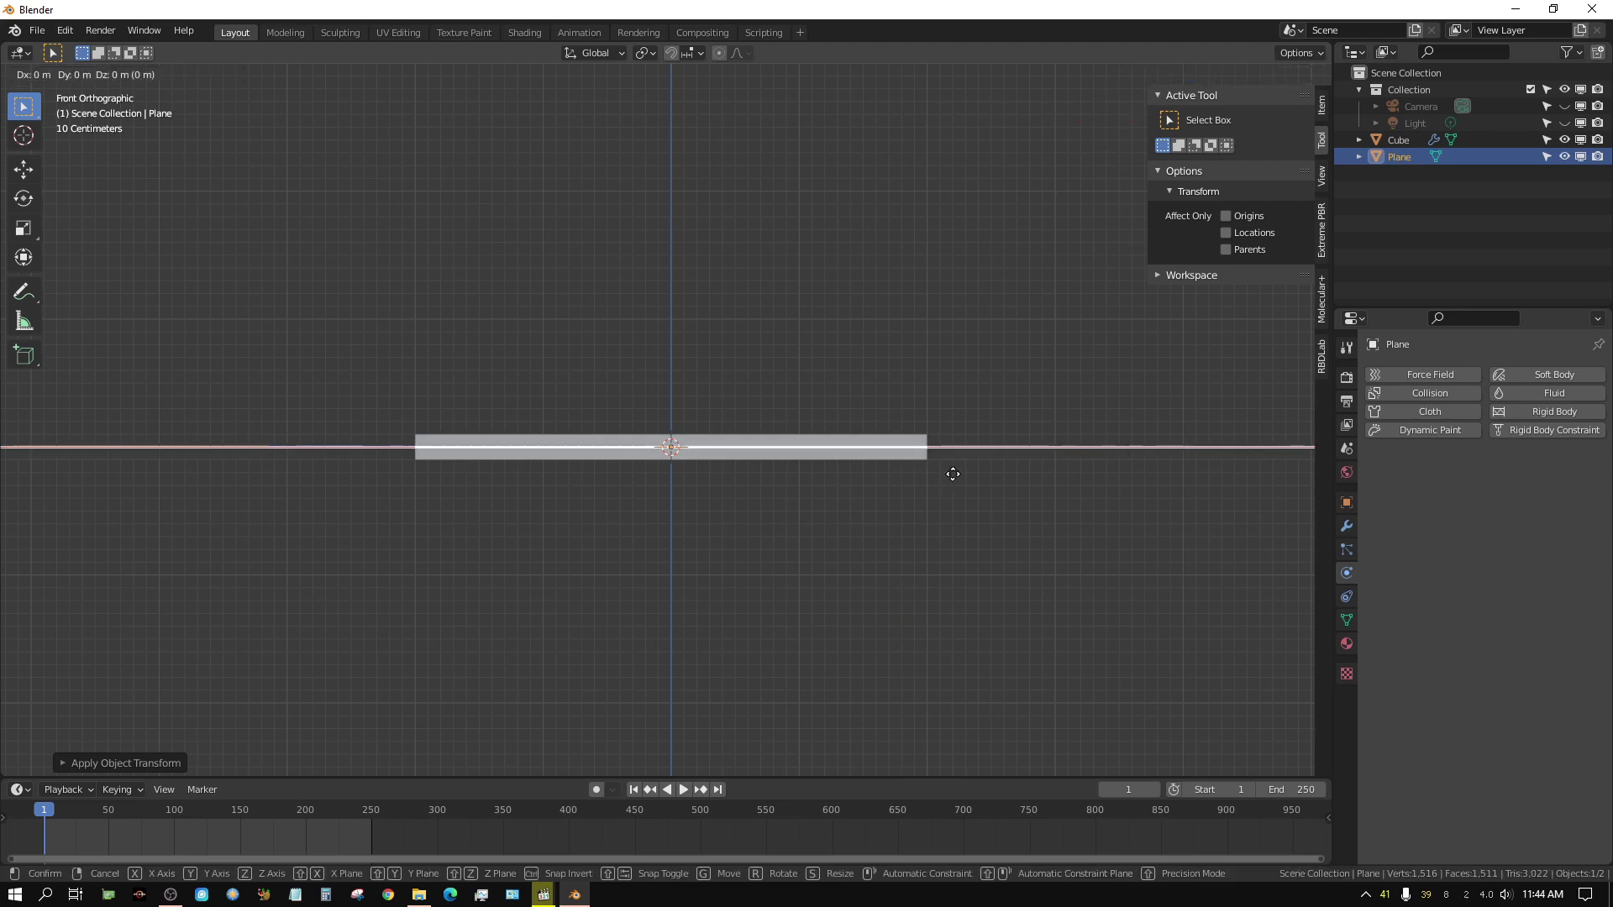
{"action": "key", "text": "z"}
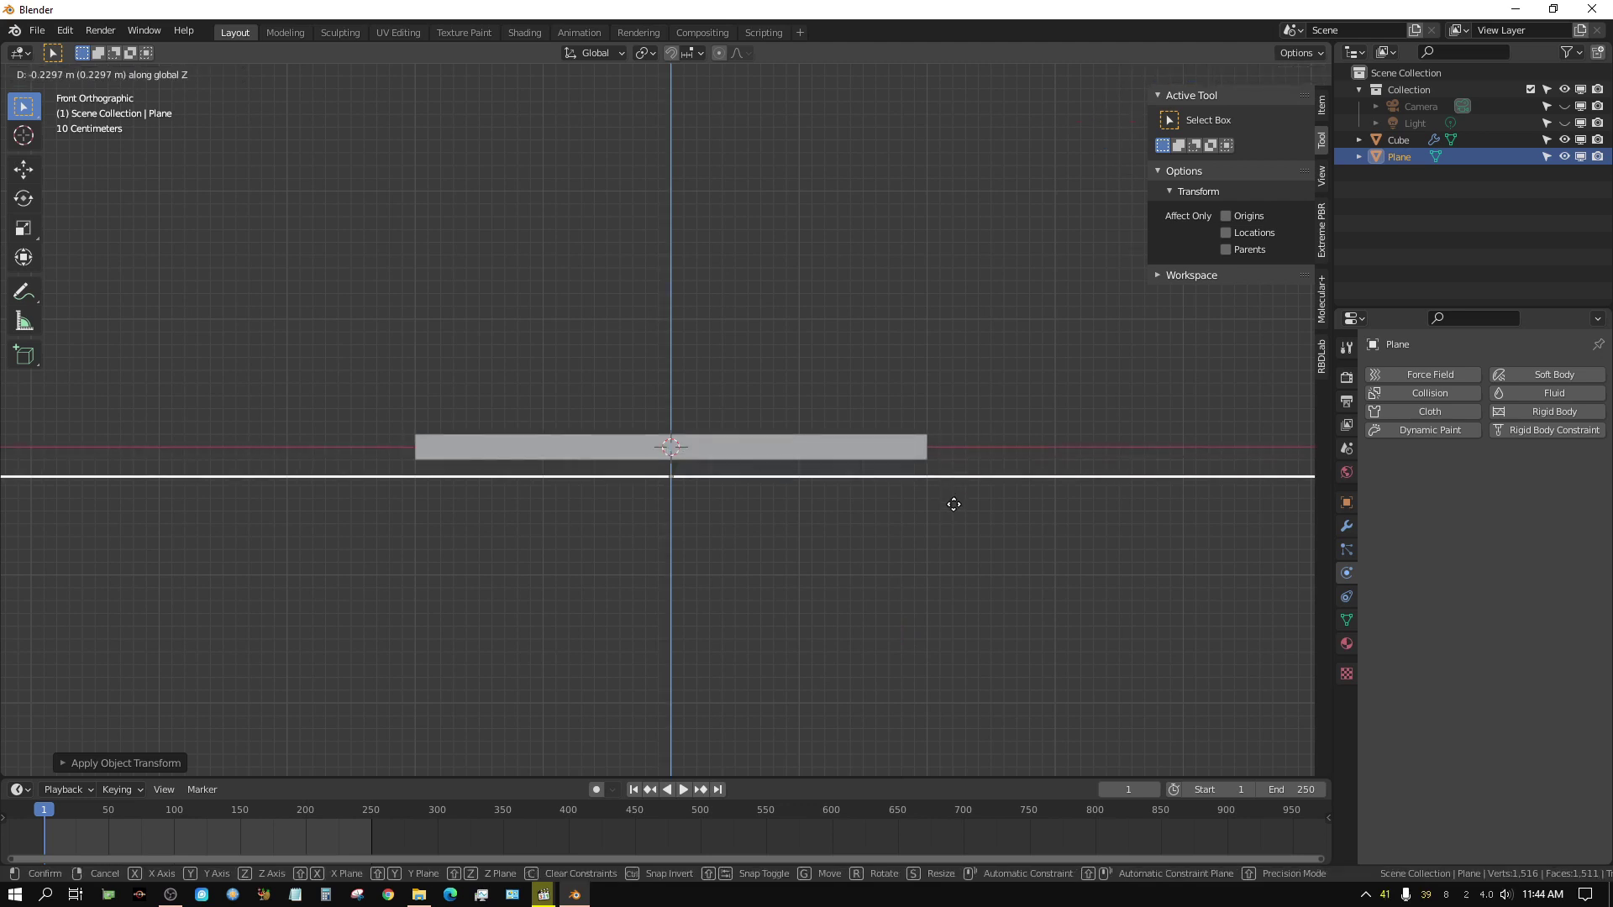
{"action": "left_click", "coordinate": [948, 525]}
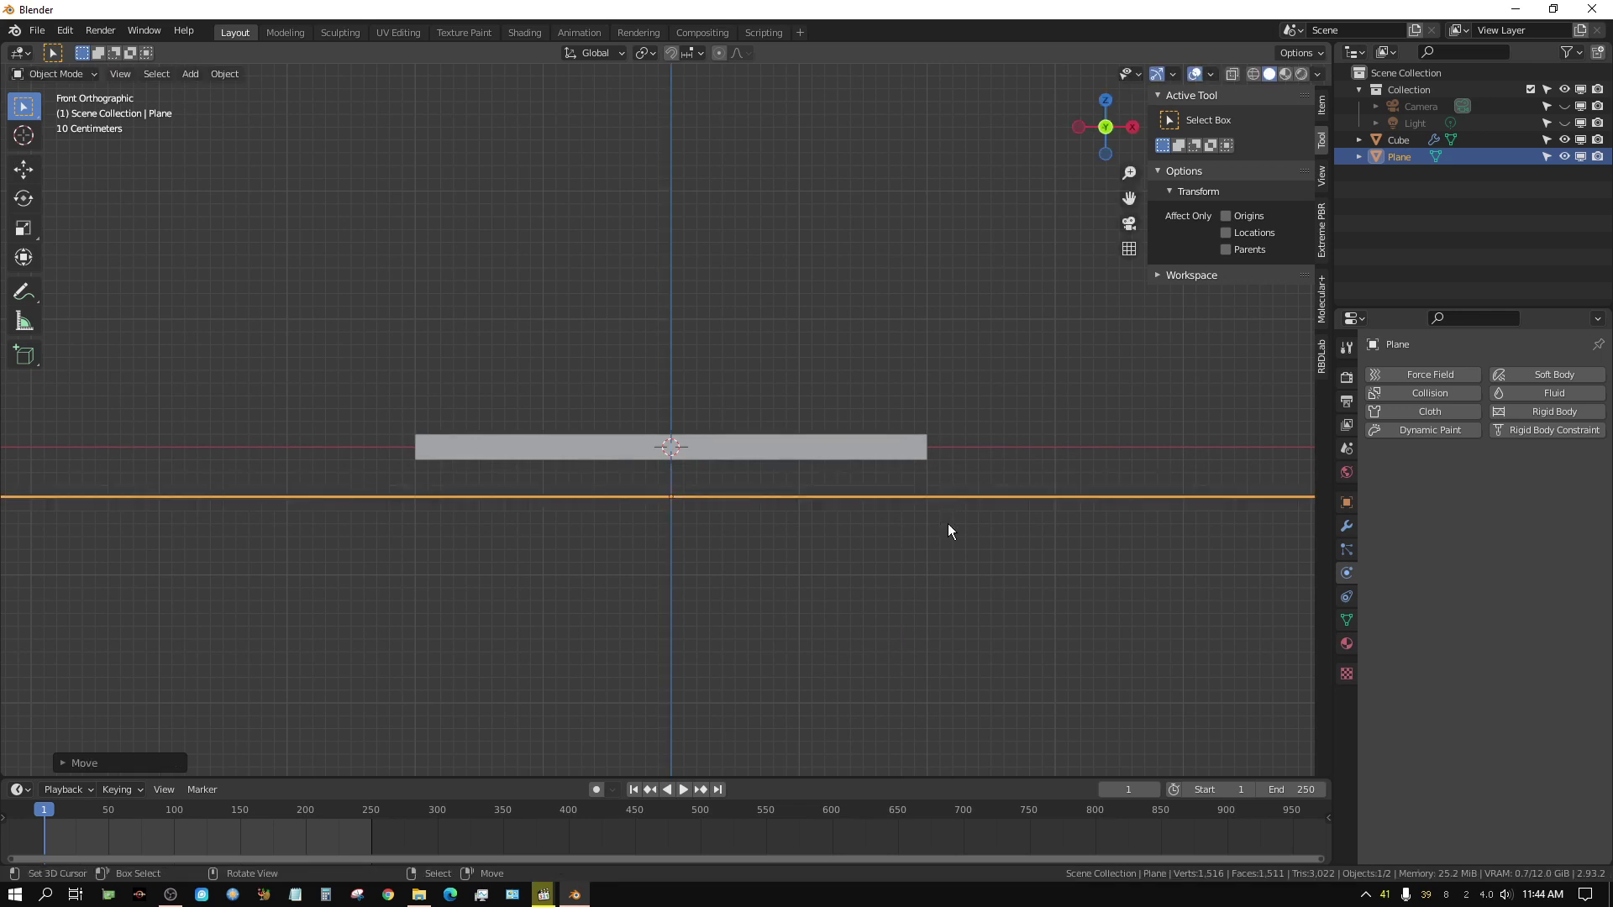
Make the plane a Collision object, preview the slab inflating, then rewind and reselect the Cube.
{"action": "middle_click_drag", "start_coordinate": [880, 595], "coordinate": [845, 637]}
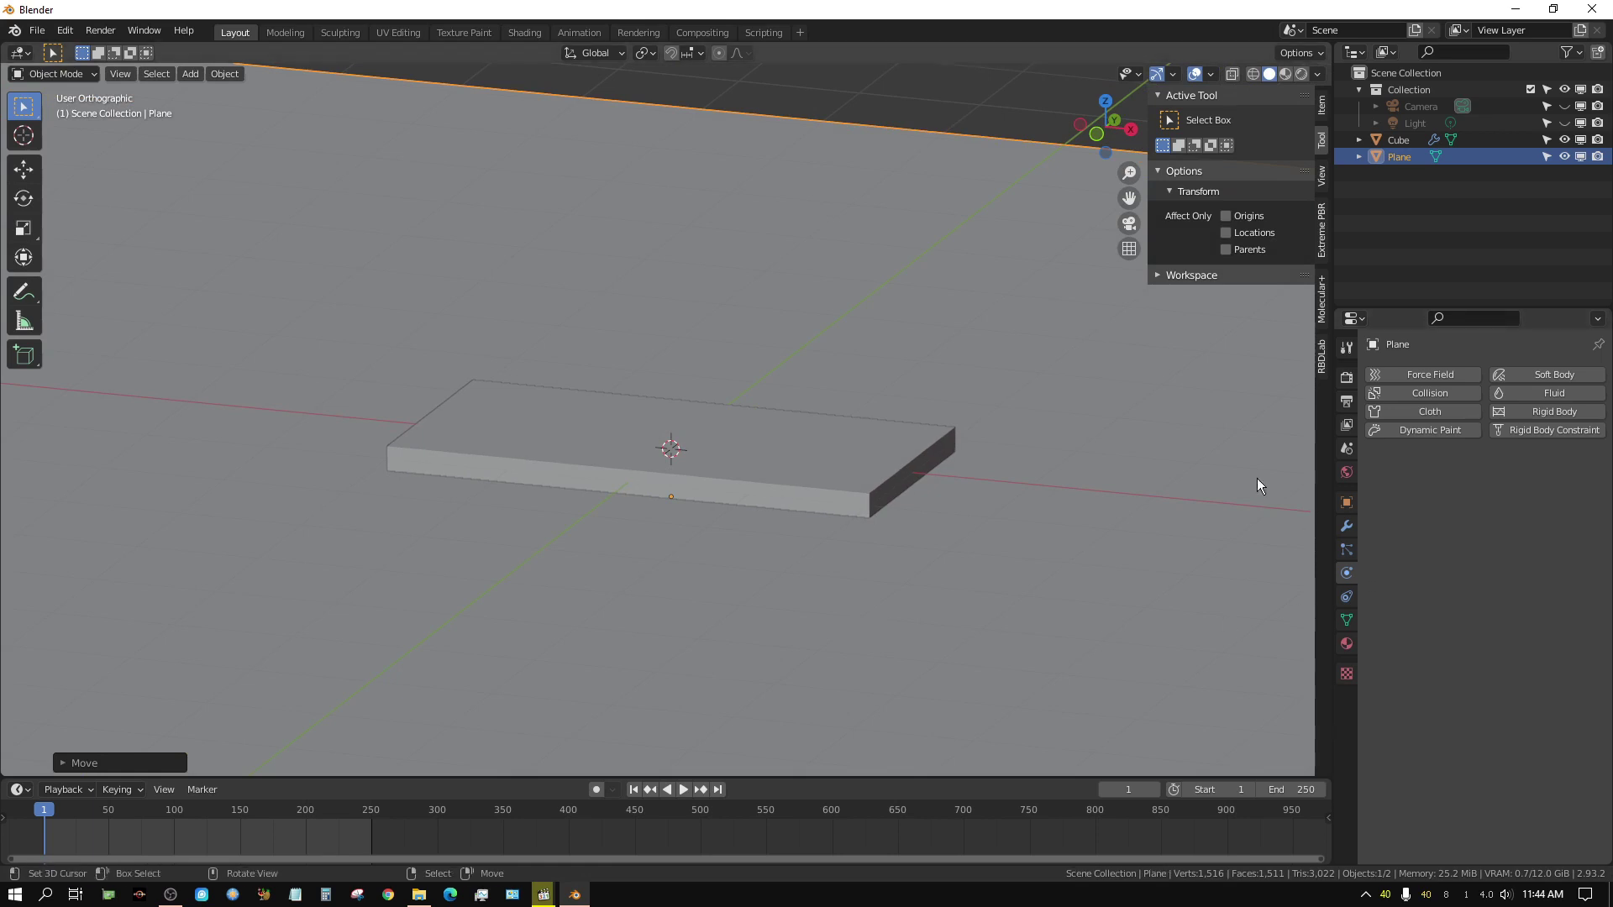
{"action": "left_click", "coordinate": [1431, 393]}
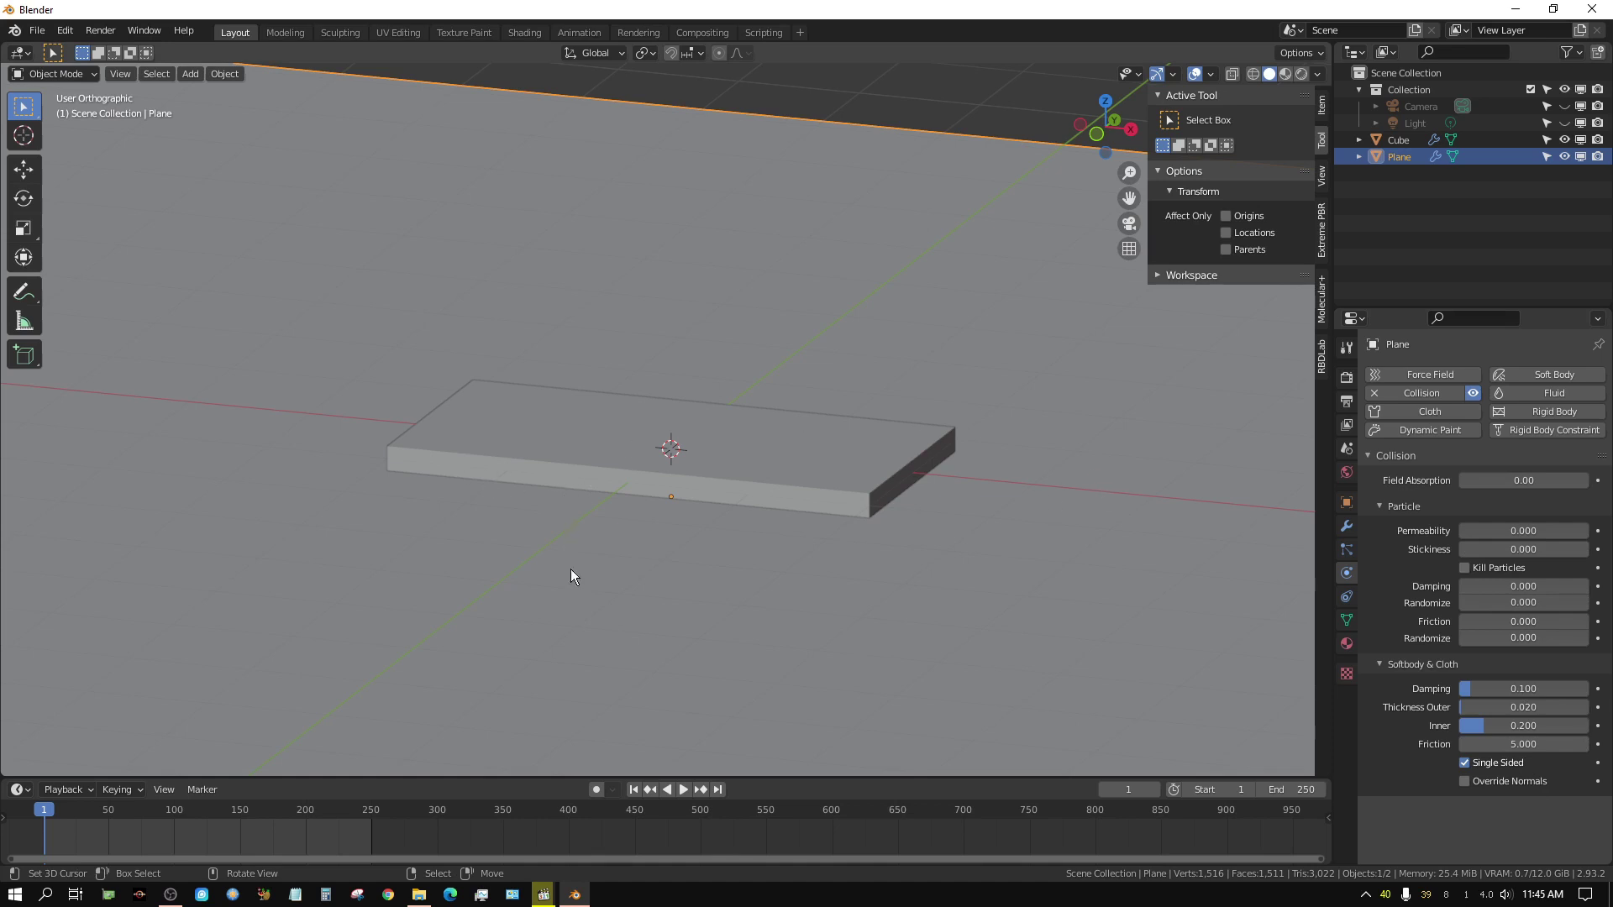
{"action": "left_click", "coordinate": [683, 790]}
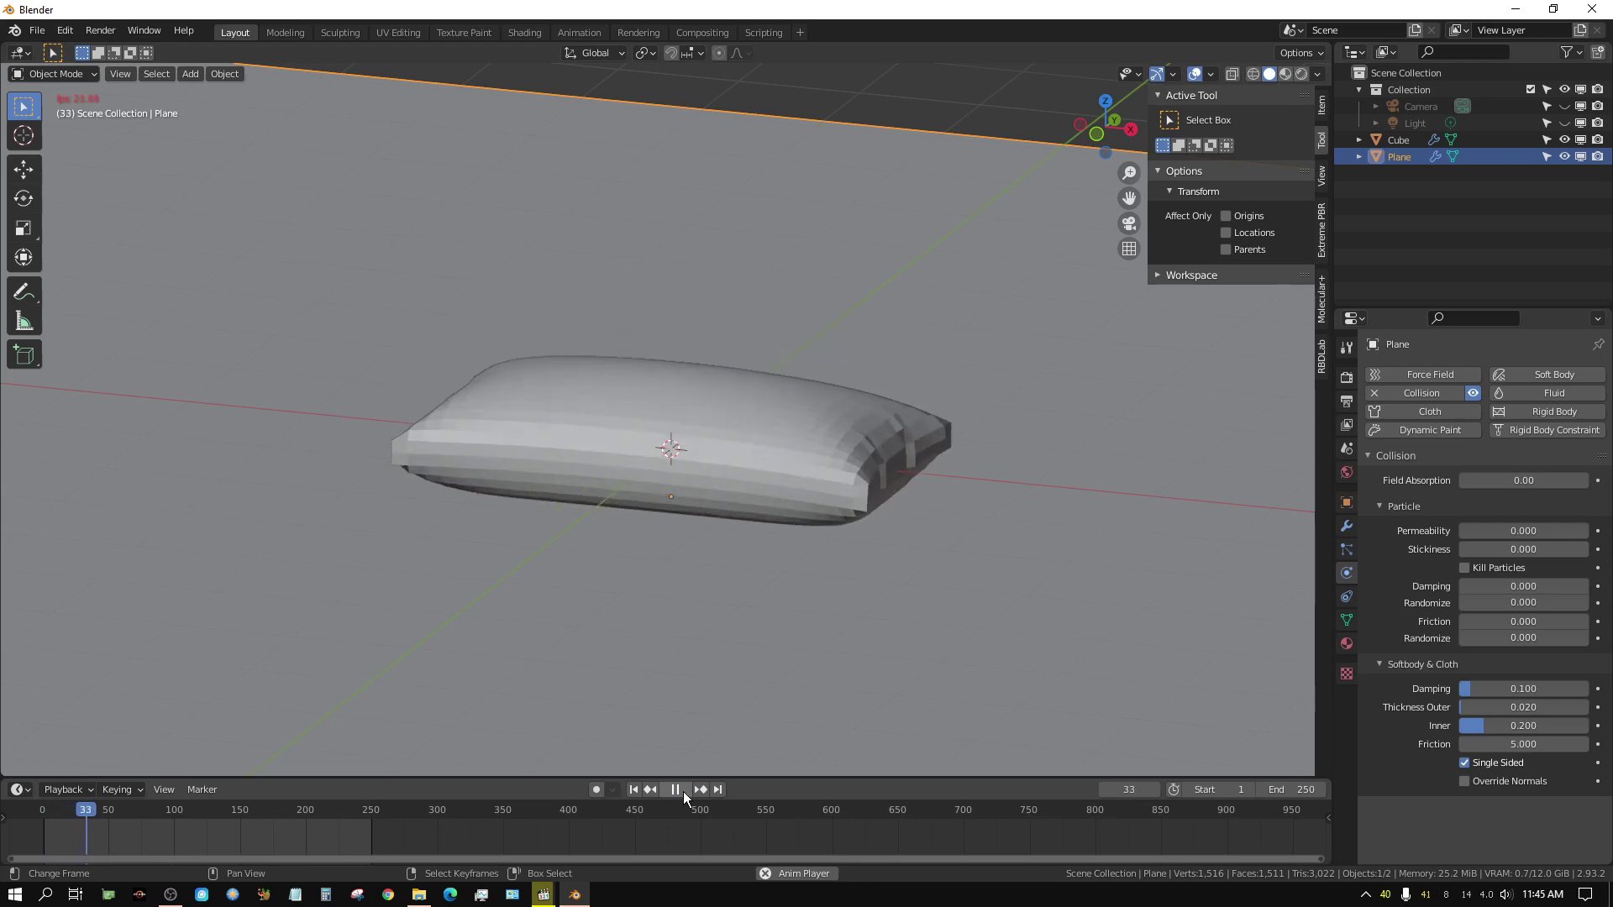
{"action": "left_click", "coordinate": [683, 791]}
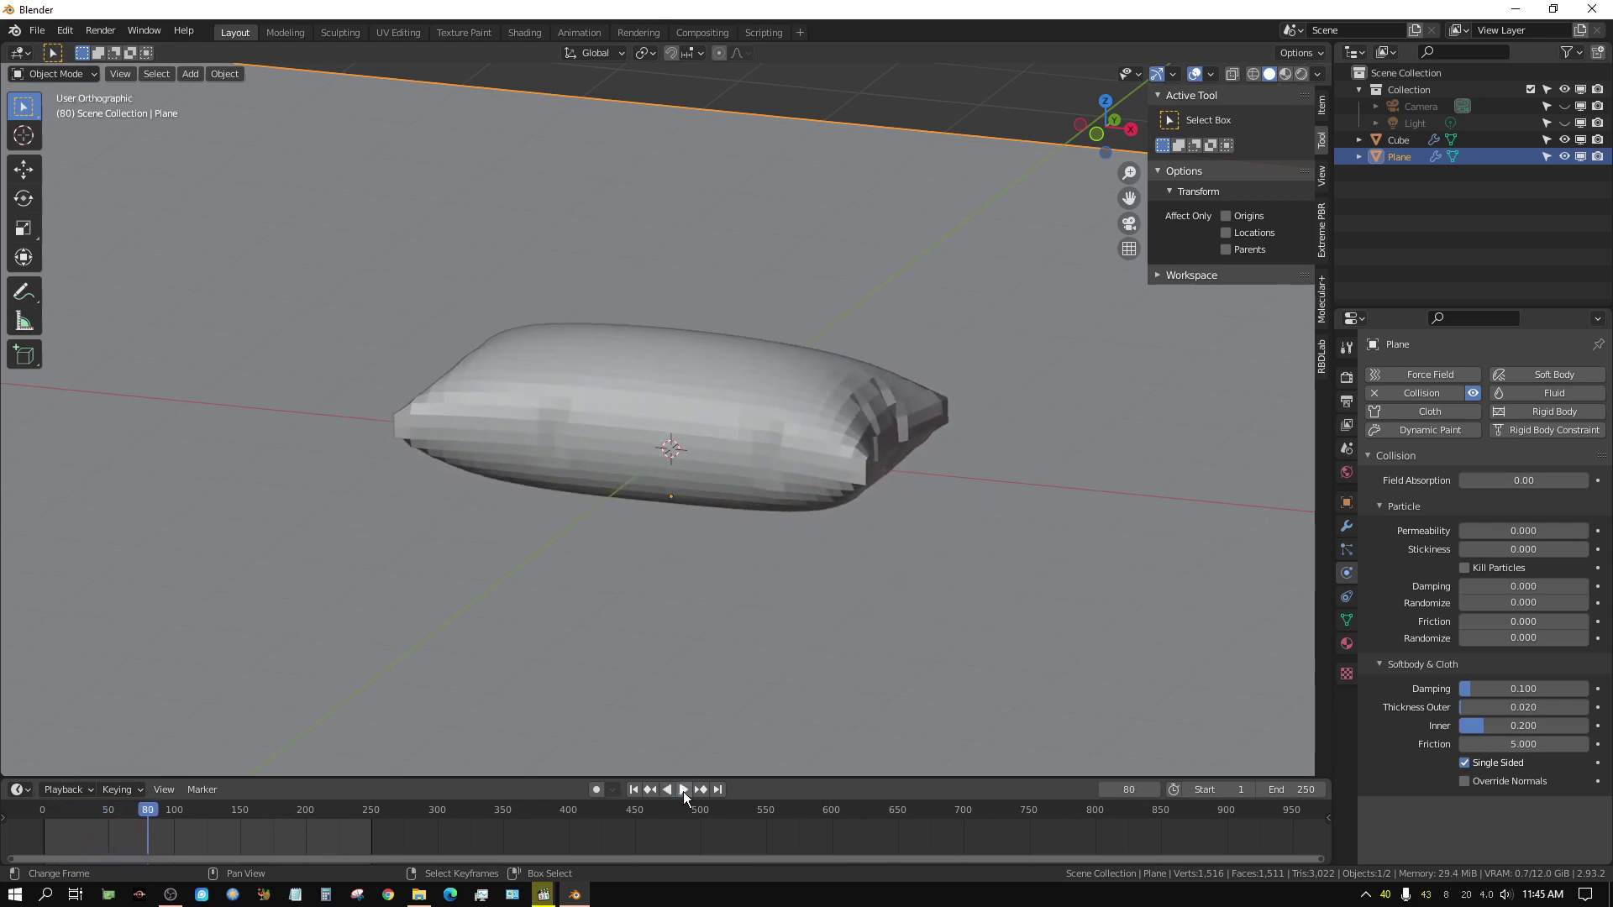
{"action": "left_click", "coordinate": [633, 790]}
{"action": "left_click", "coordinate": [728, 460]}
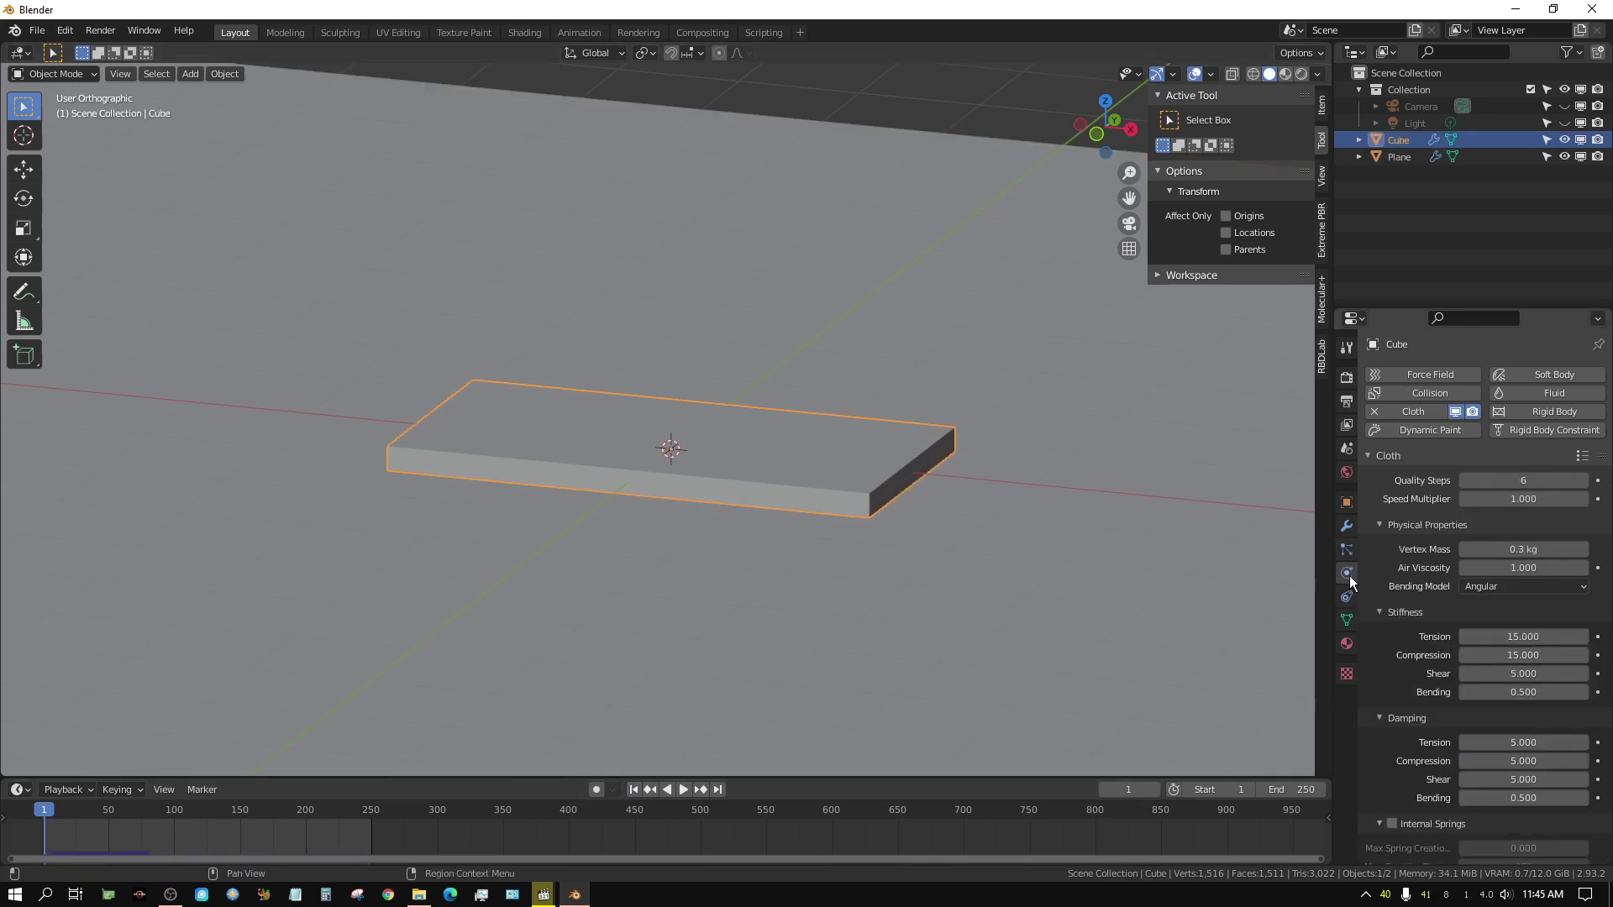
Set cloth pressure to 1, play the simulation, then rewind to frame 1.
{"action": "scroll", "coordinate": [1509, 768], "scroll_direction": "down", "scroll_amount": 5}
{"action": "scroll", "coordinate": [1509, 772], "scroll_direction": "down", "scroll_amount": 4}
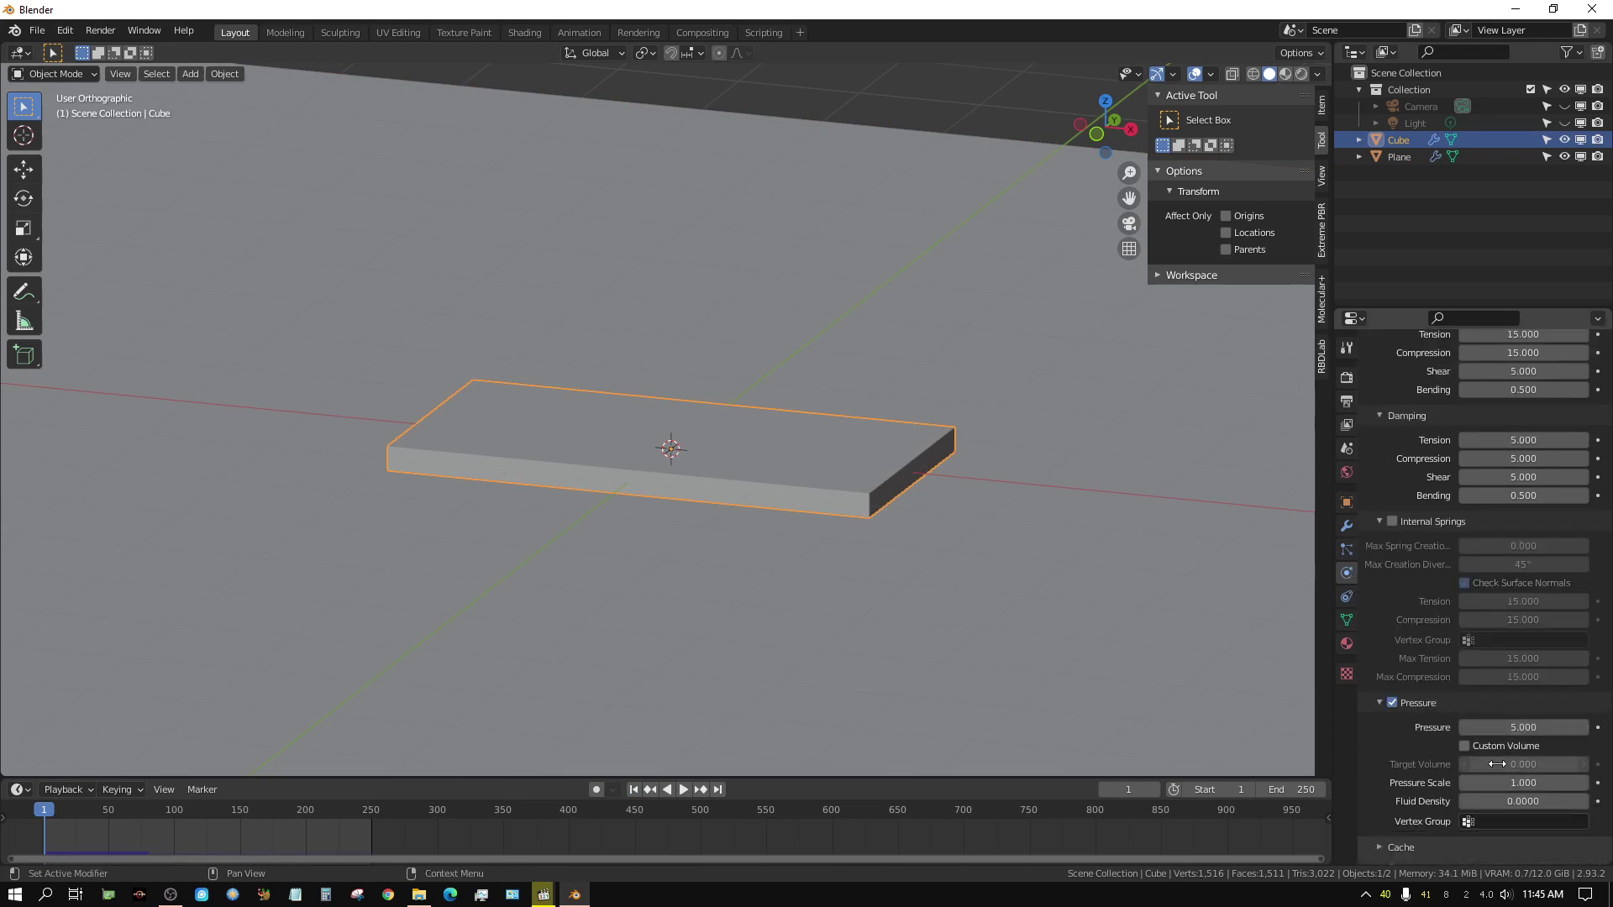
{"action": "left_click", "coordinate": [1515, 728]}
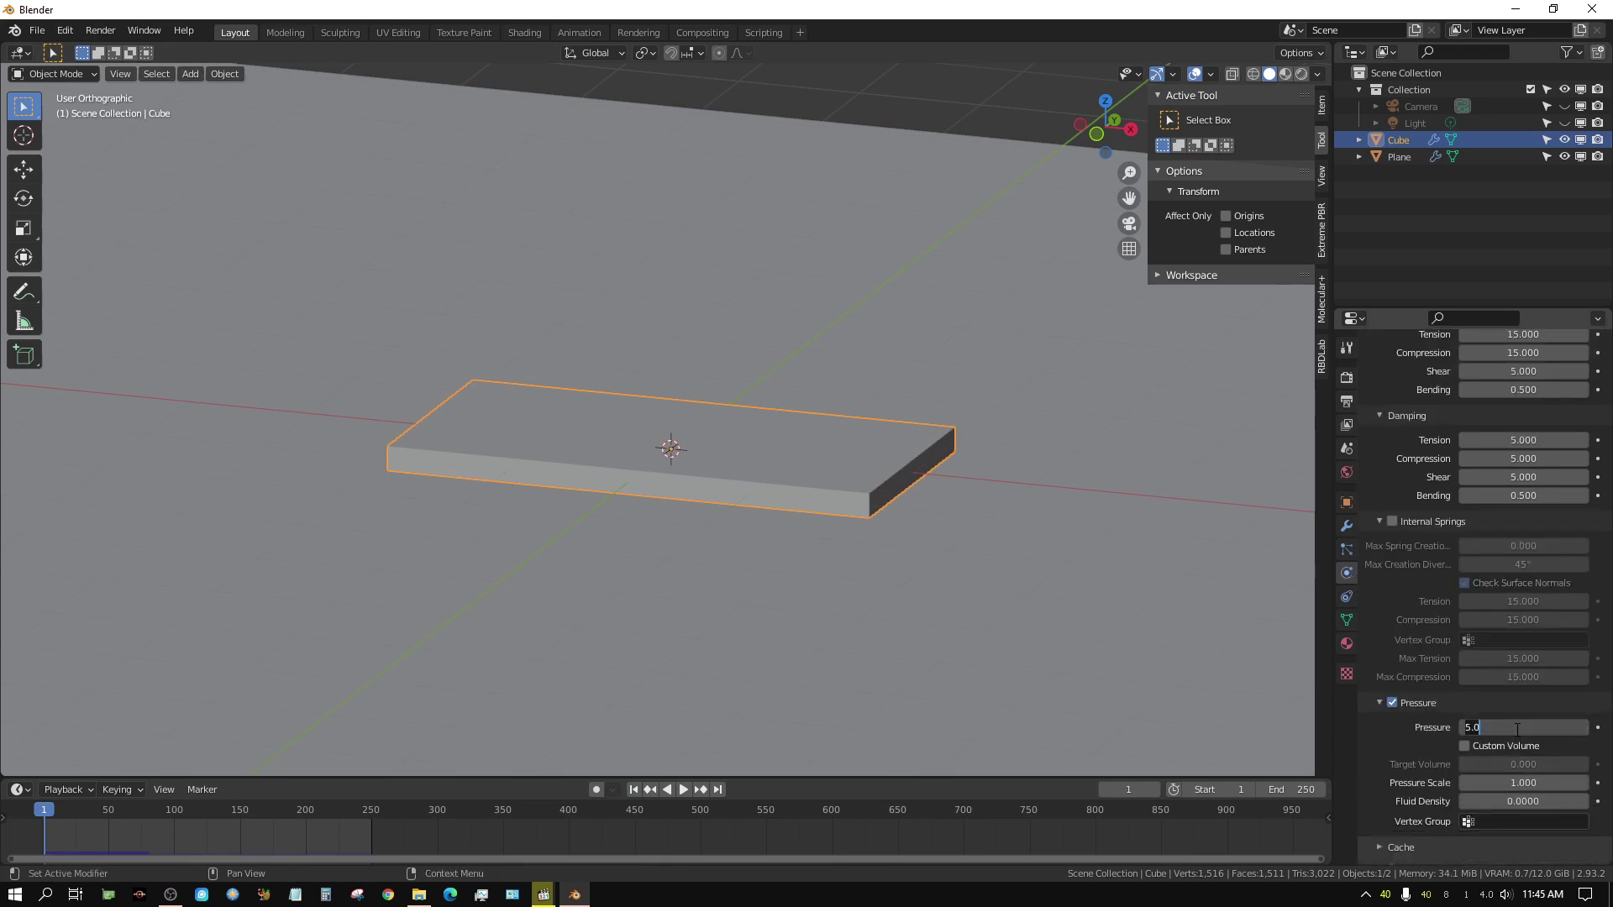
{"action": "type", "text": "1"}
{"action": "key", "text": "Return"}
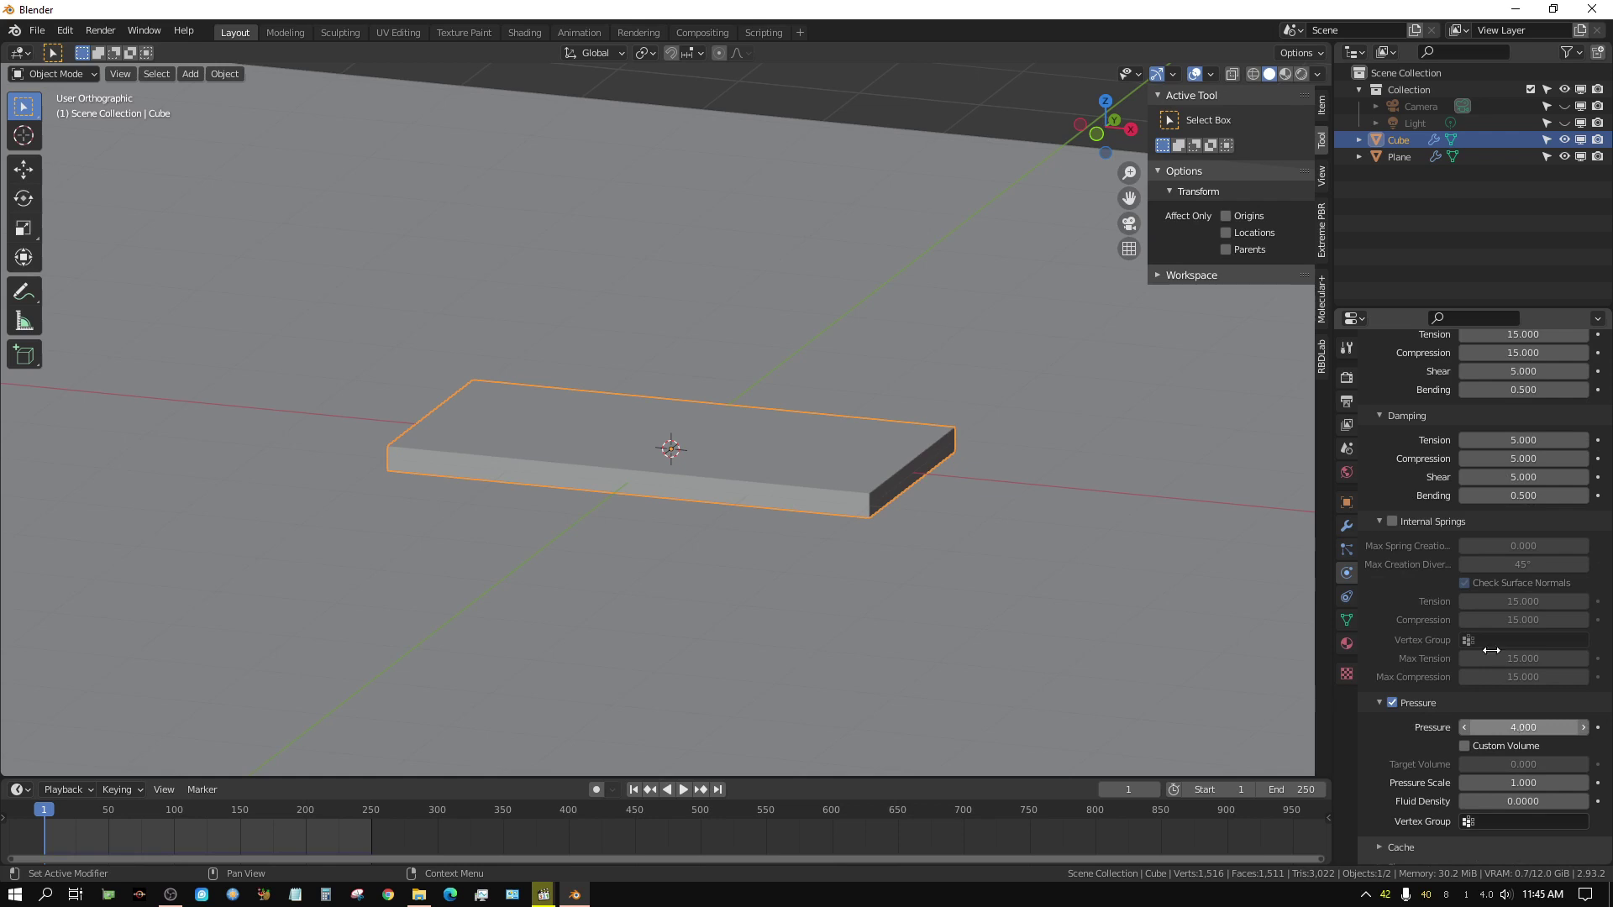
{"action": "left_click", "coordinate": [683, 790]}
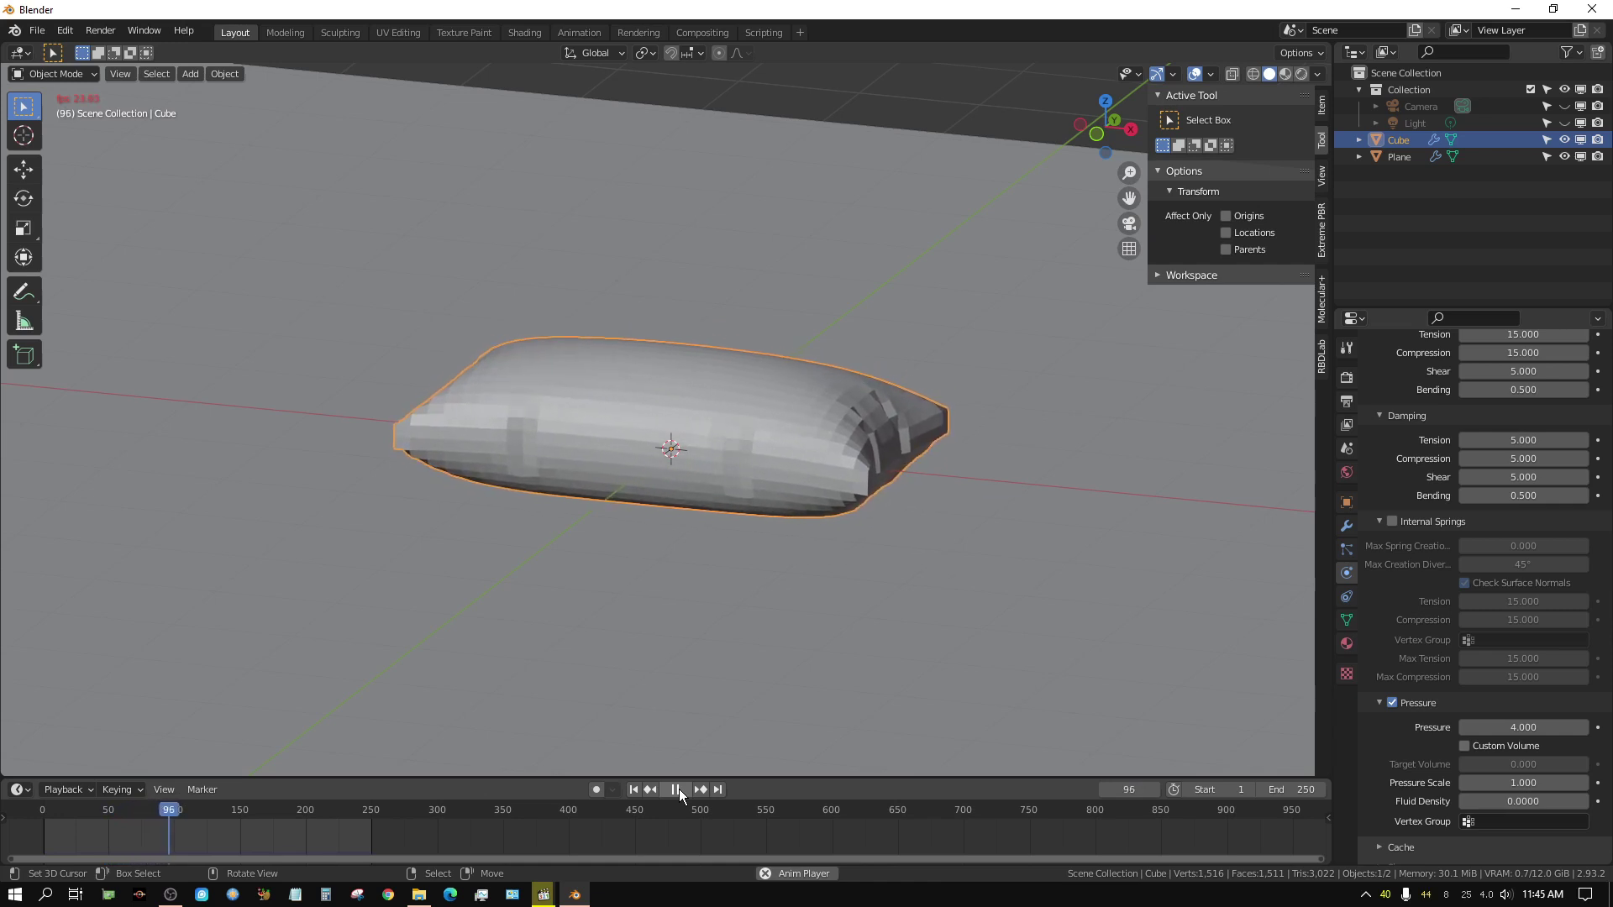
{"action": "left_click", "coordinate": [679, 788]}
{"action": "left_click", "coordinate": [631, 788]}
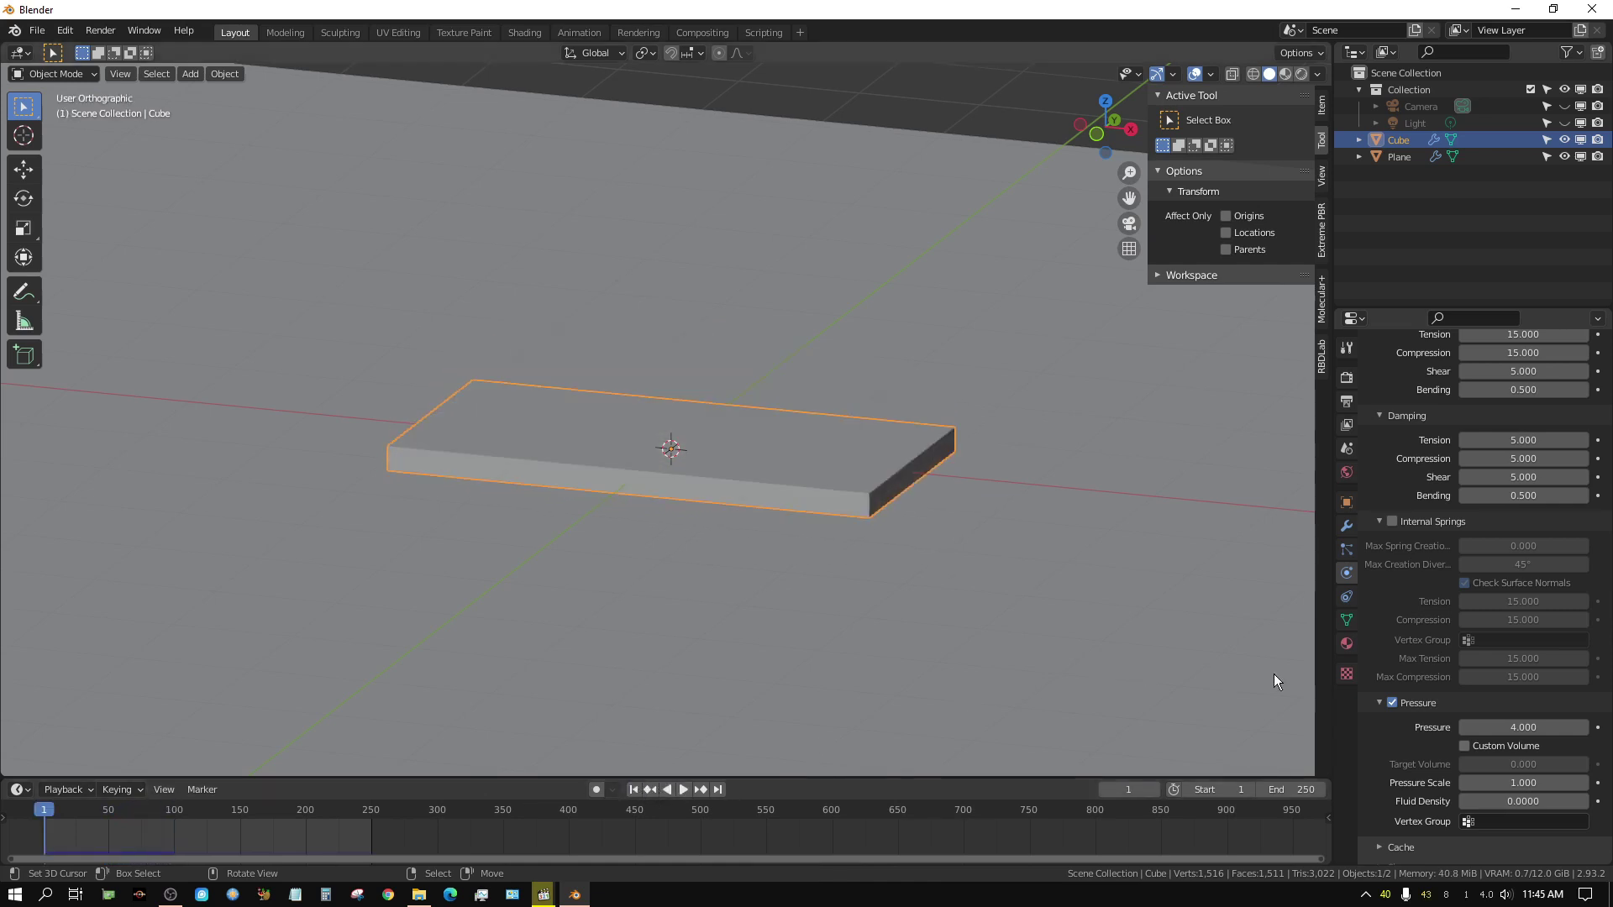
Change pressure to 3, replay and inspect the inflated pillow, then rewind.
{"action": "left_click", "coordinate": [1528, 729]}
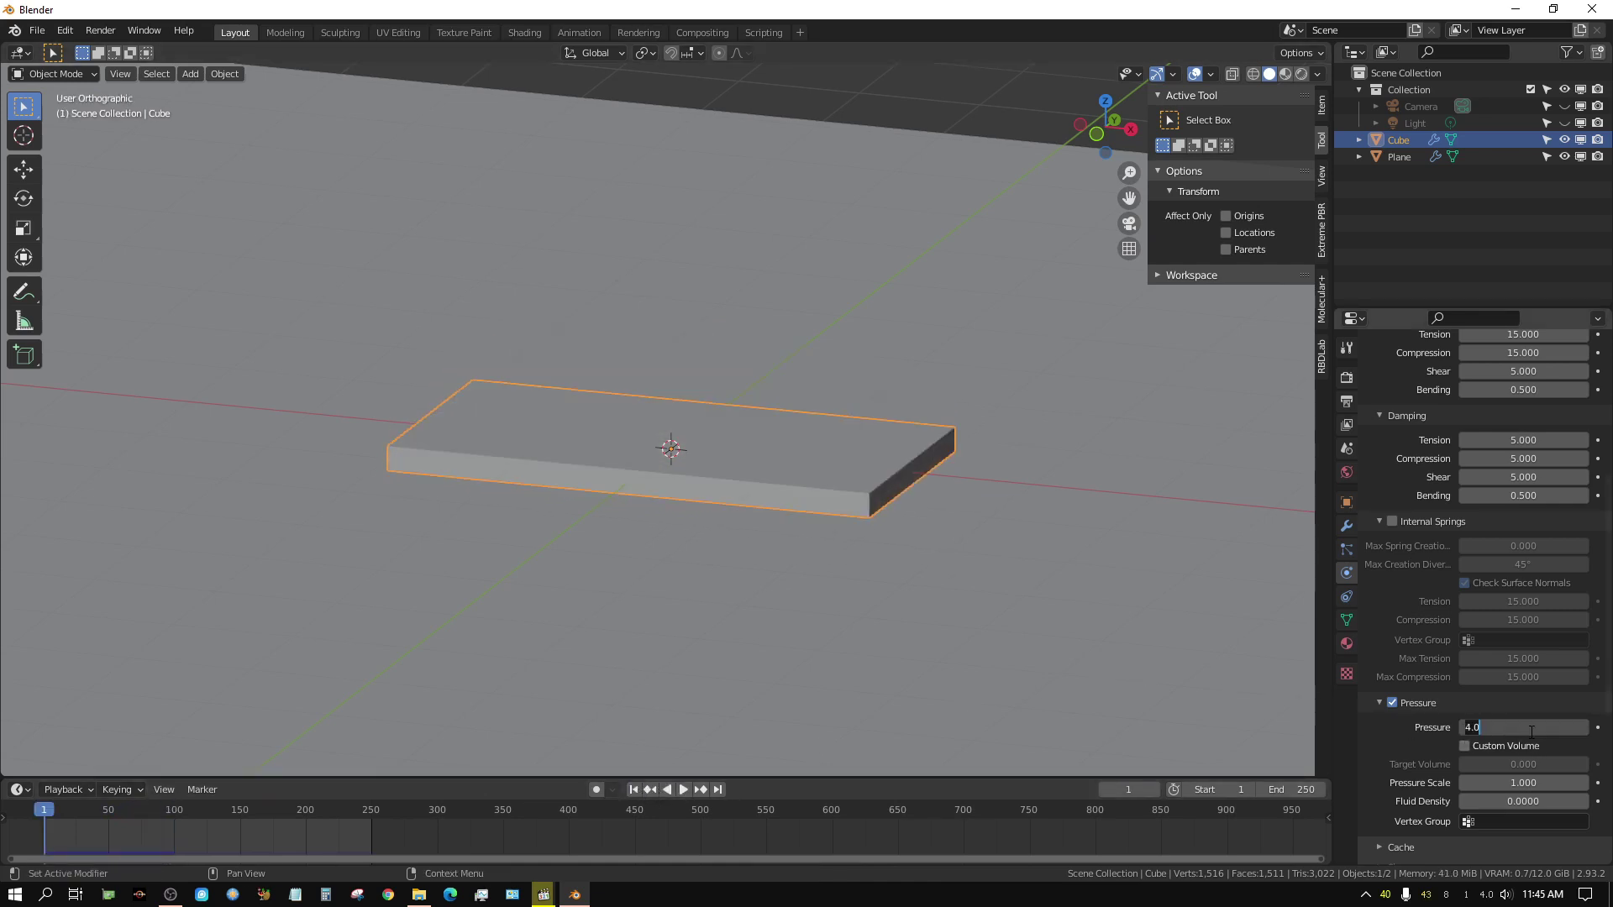
{"action": "type", "text": "3"}
{"action": "key", "text": "Return"}
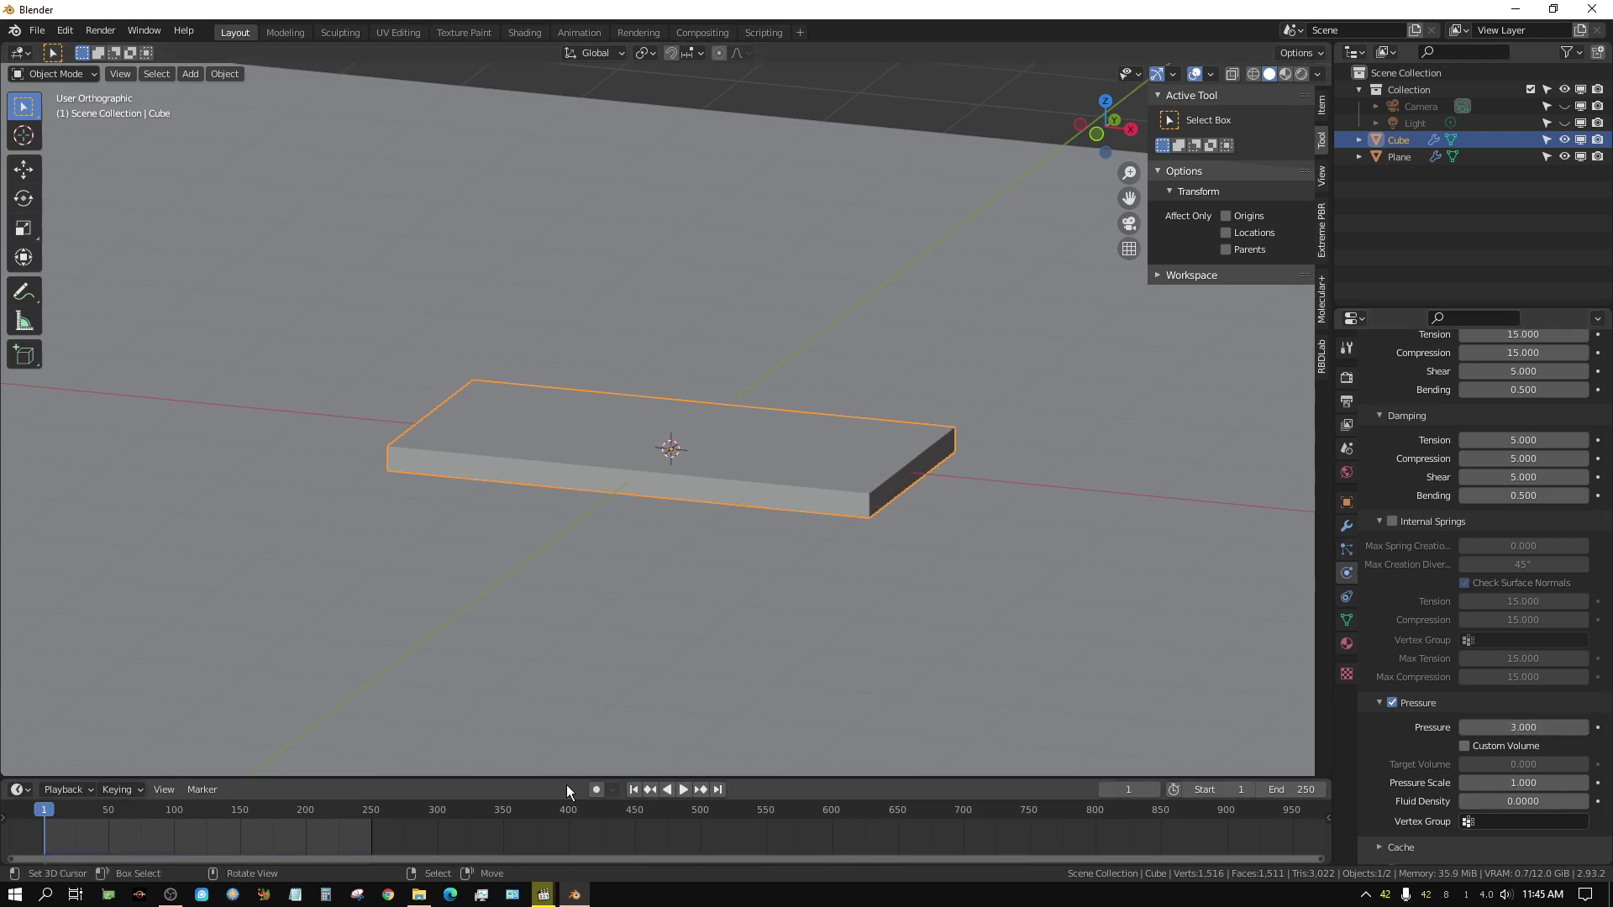
{"action": "left_click", "coordinate": [685, 789]}
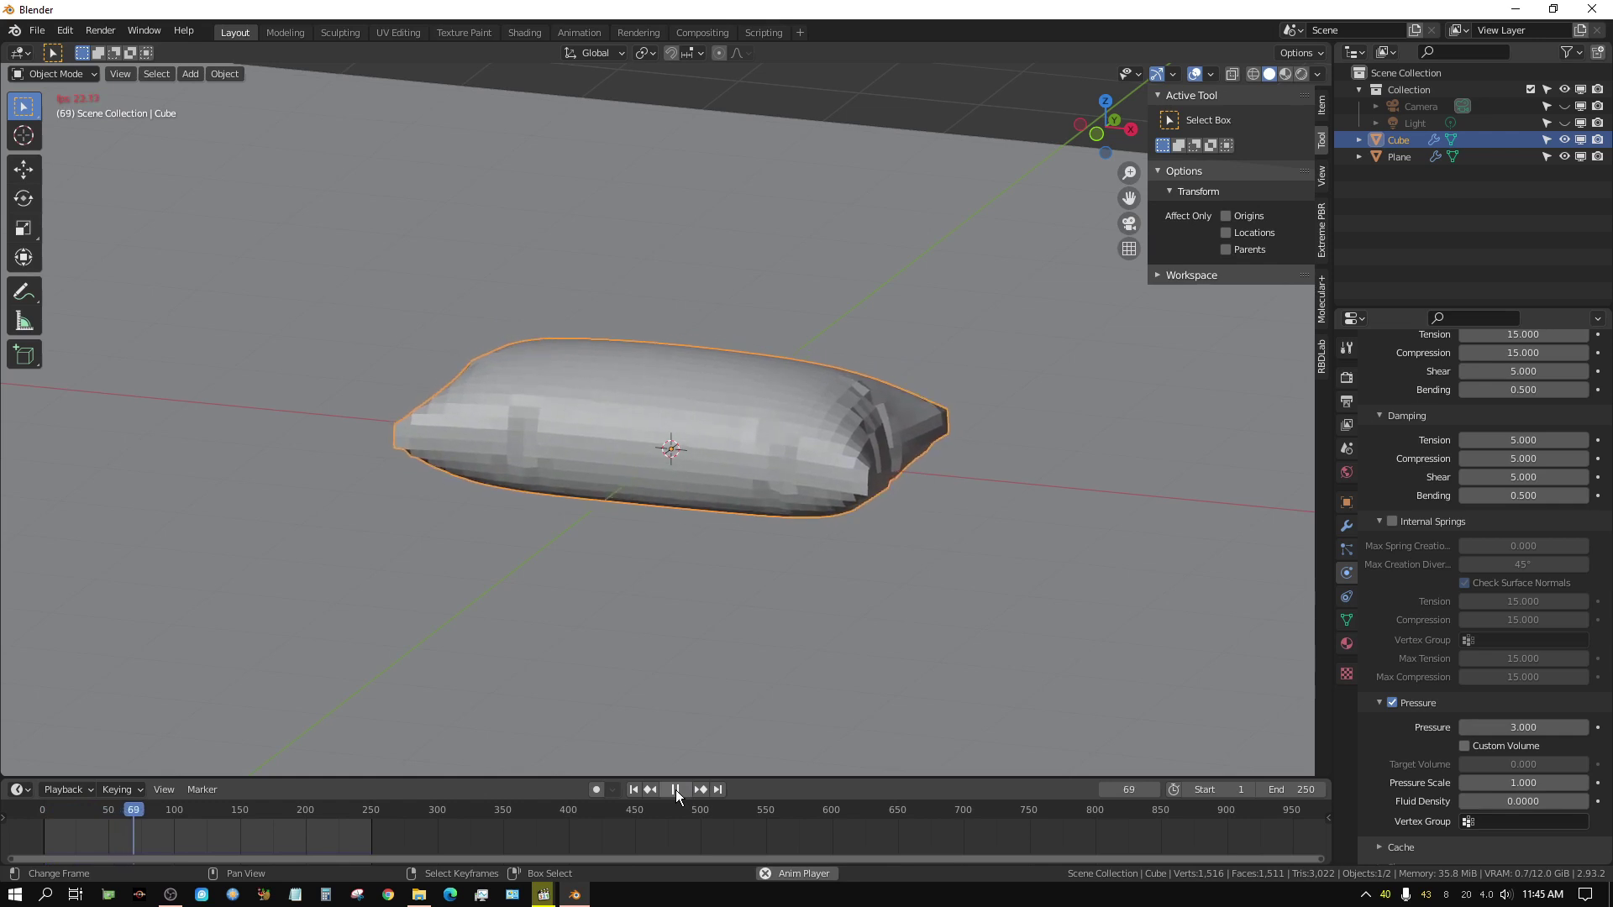
{"action": "left_click", "coordinate": [675, 790]}
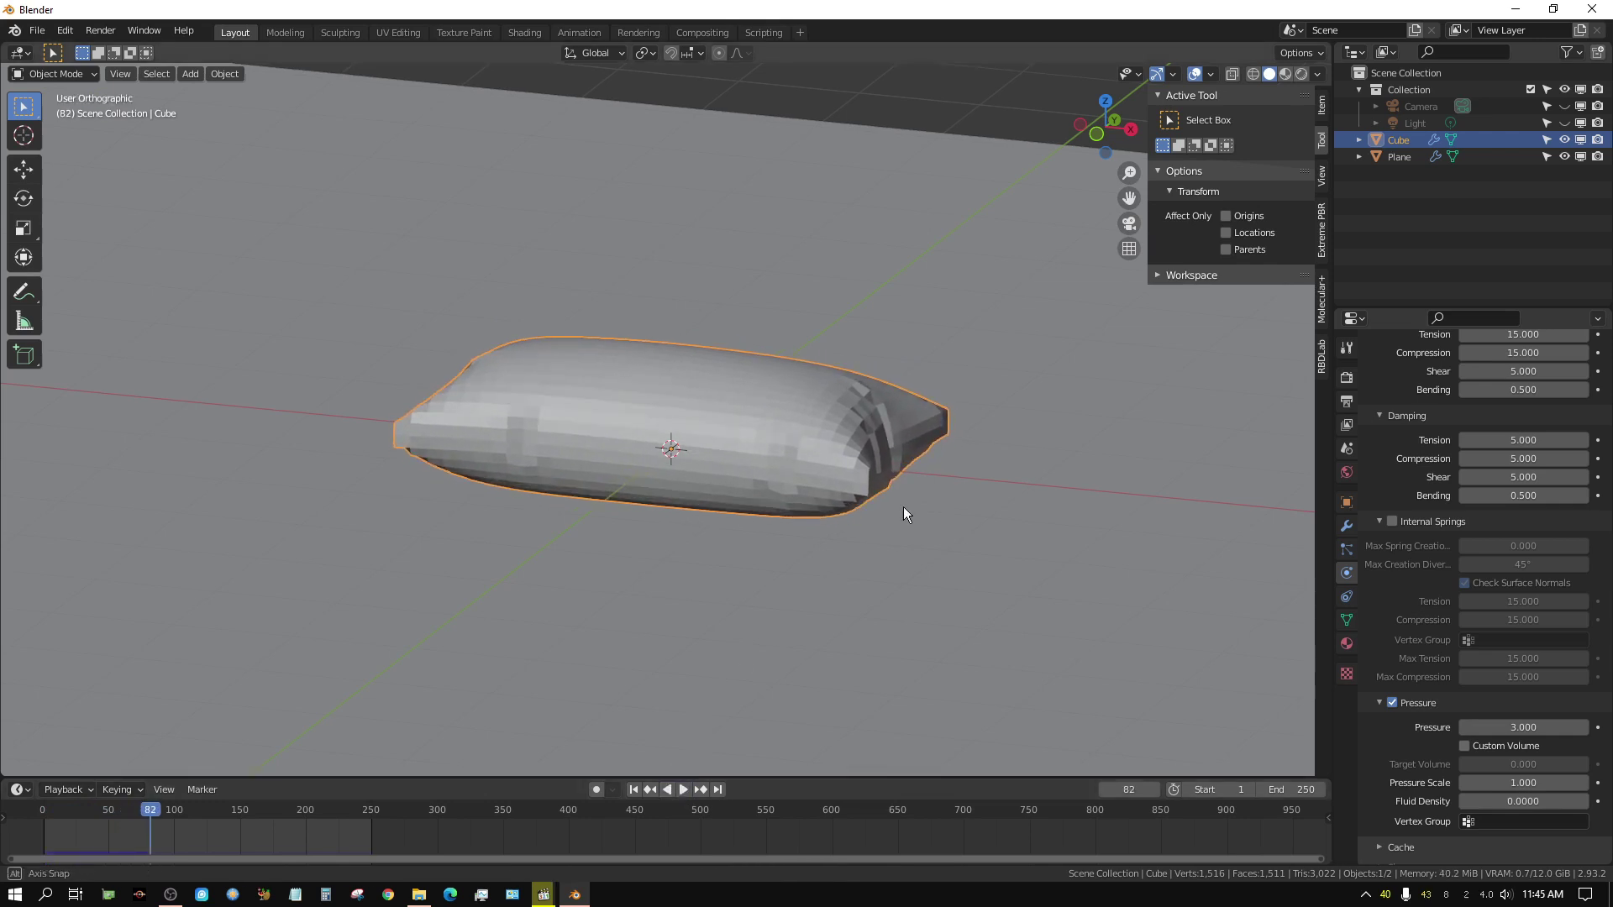
{"action": "middle_click_drag", "start_coordinate": [904, 506], "coordinate": [769, 678], "text": "alt"}
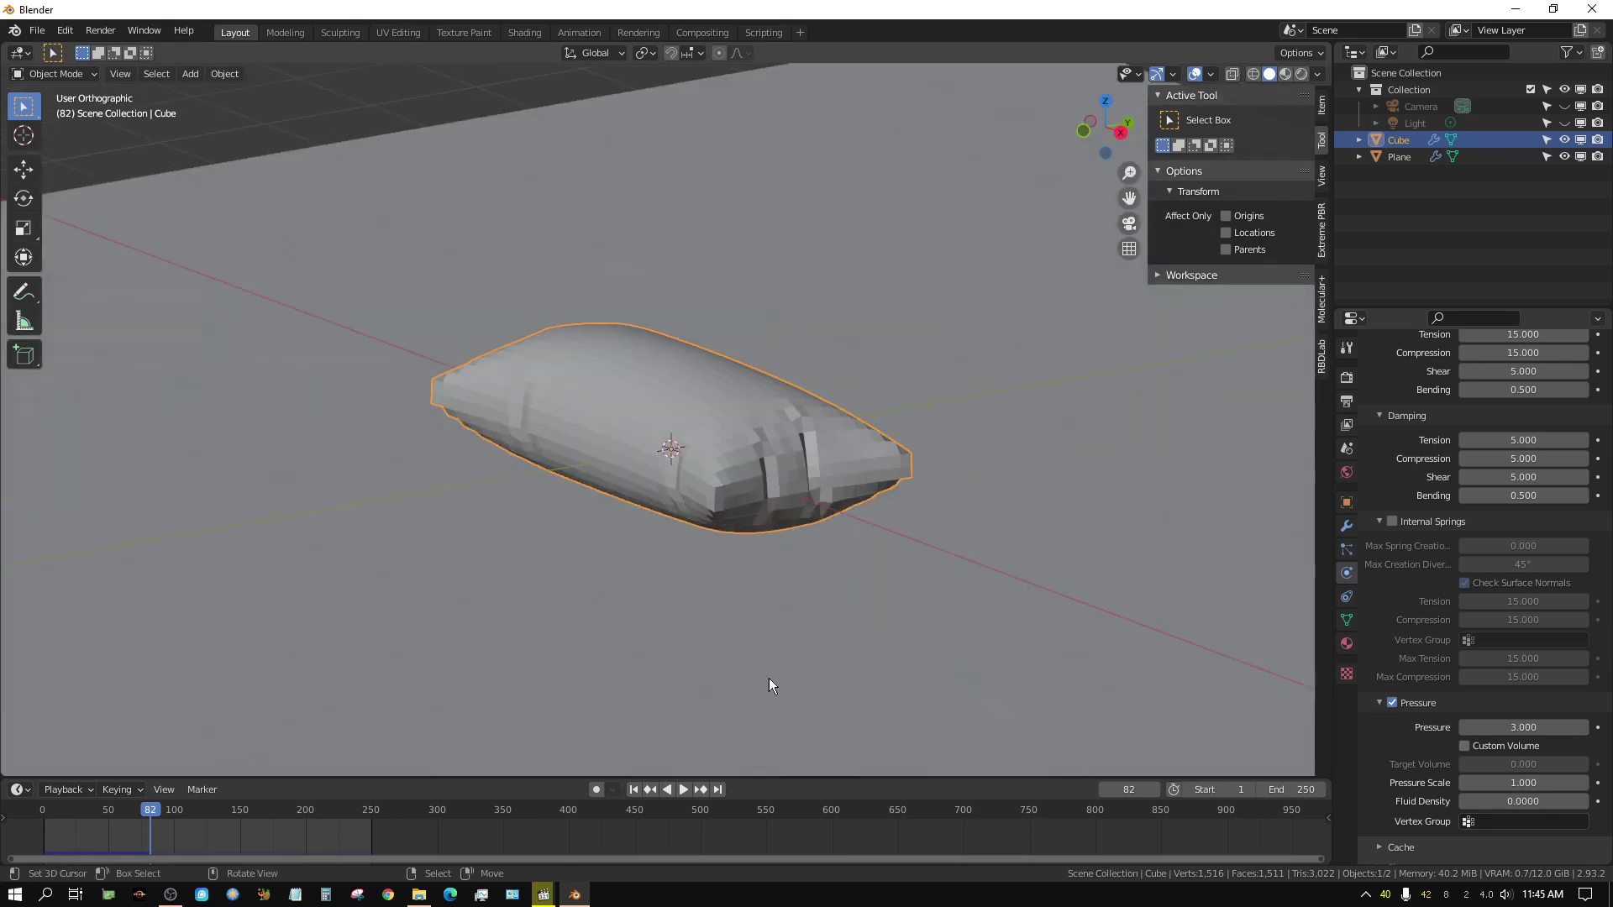
{"action": "left_click", "coordinate": [633, 789]}
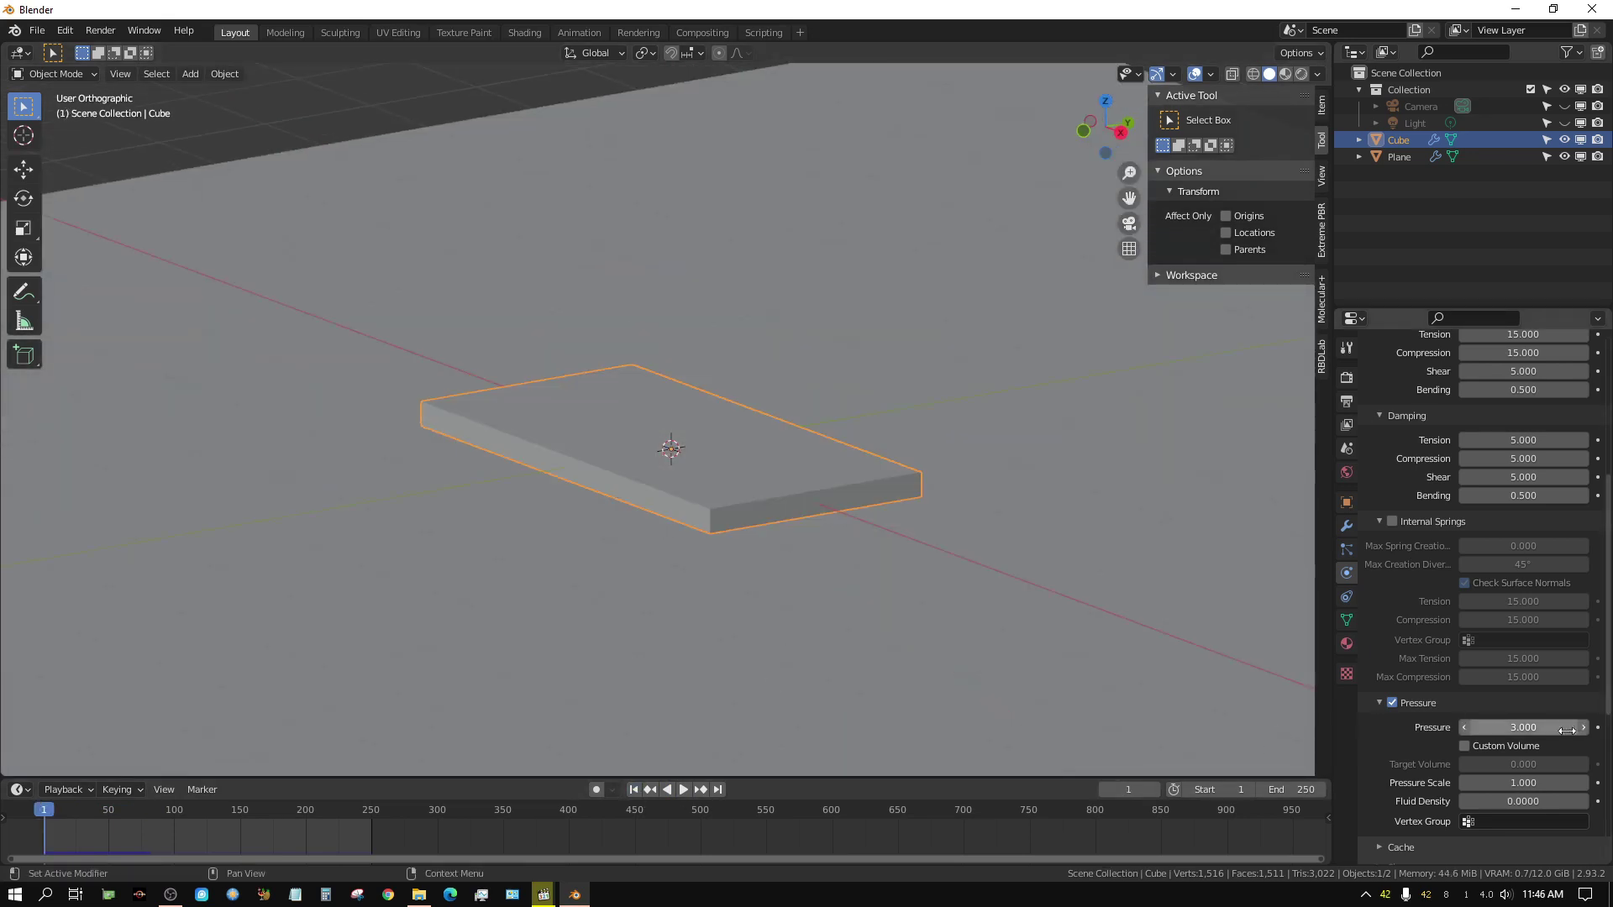
Lower pressure to 2, replay and inspect the gentler pillow, then return to frame 1.
{"action": "double_click", "coordinate": [1510, 727]}
{"action": "type", "text": "2"}
{"action": "key", "text": "Return"}
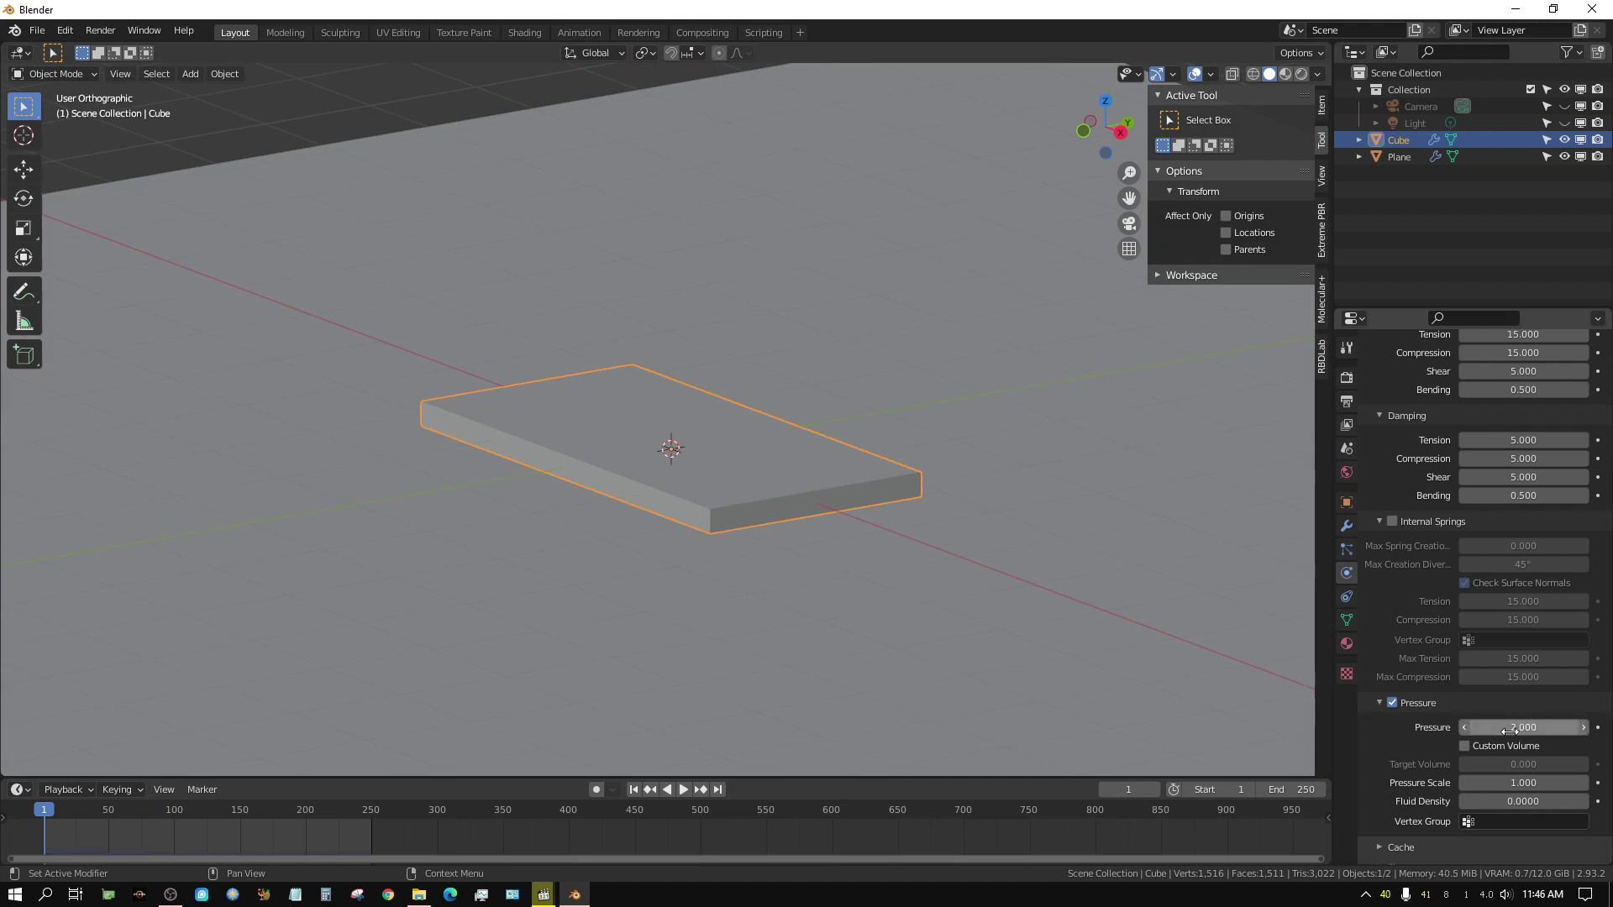
{"action": "left_click", "coordinate": [680, 790]}
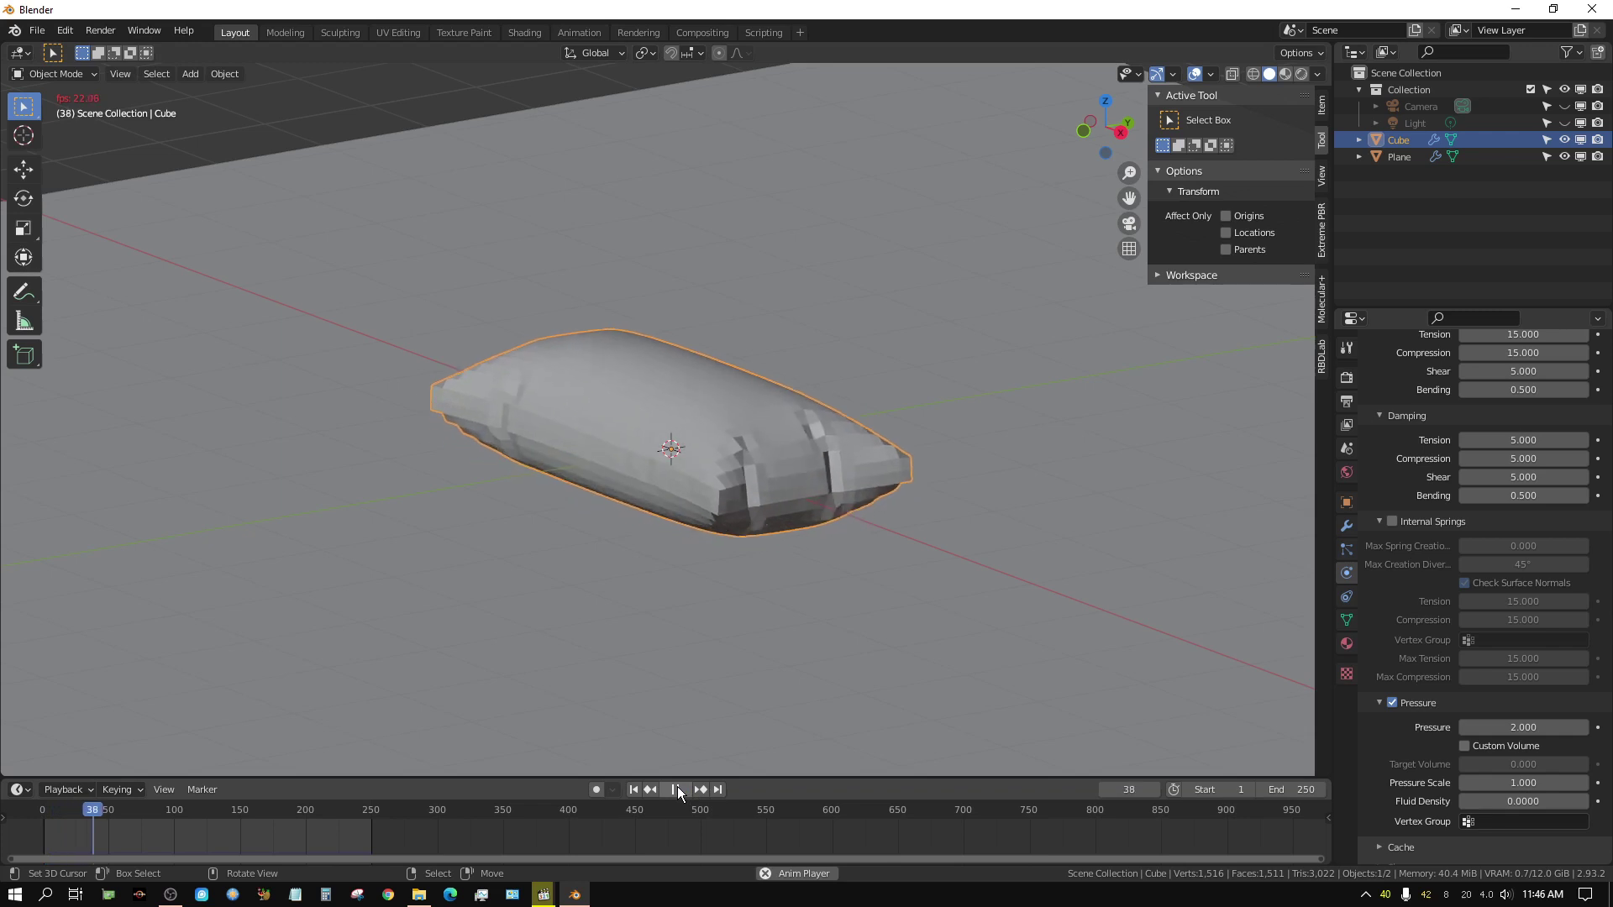
{"action": "left_click", "coordinate": [678, 789]}
{"action": "middle_click_drag", "start_coordinate": [697, 722], "coordinate": [830, 711]}
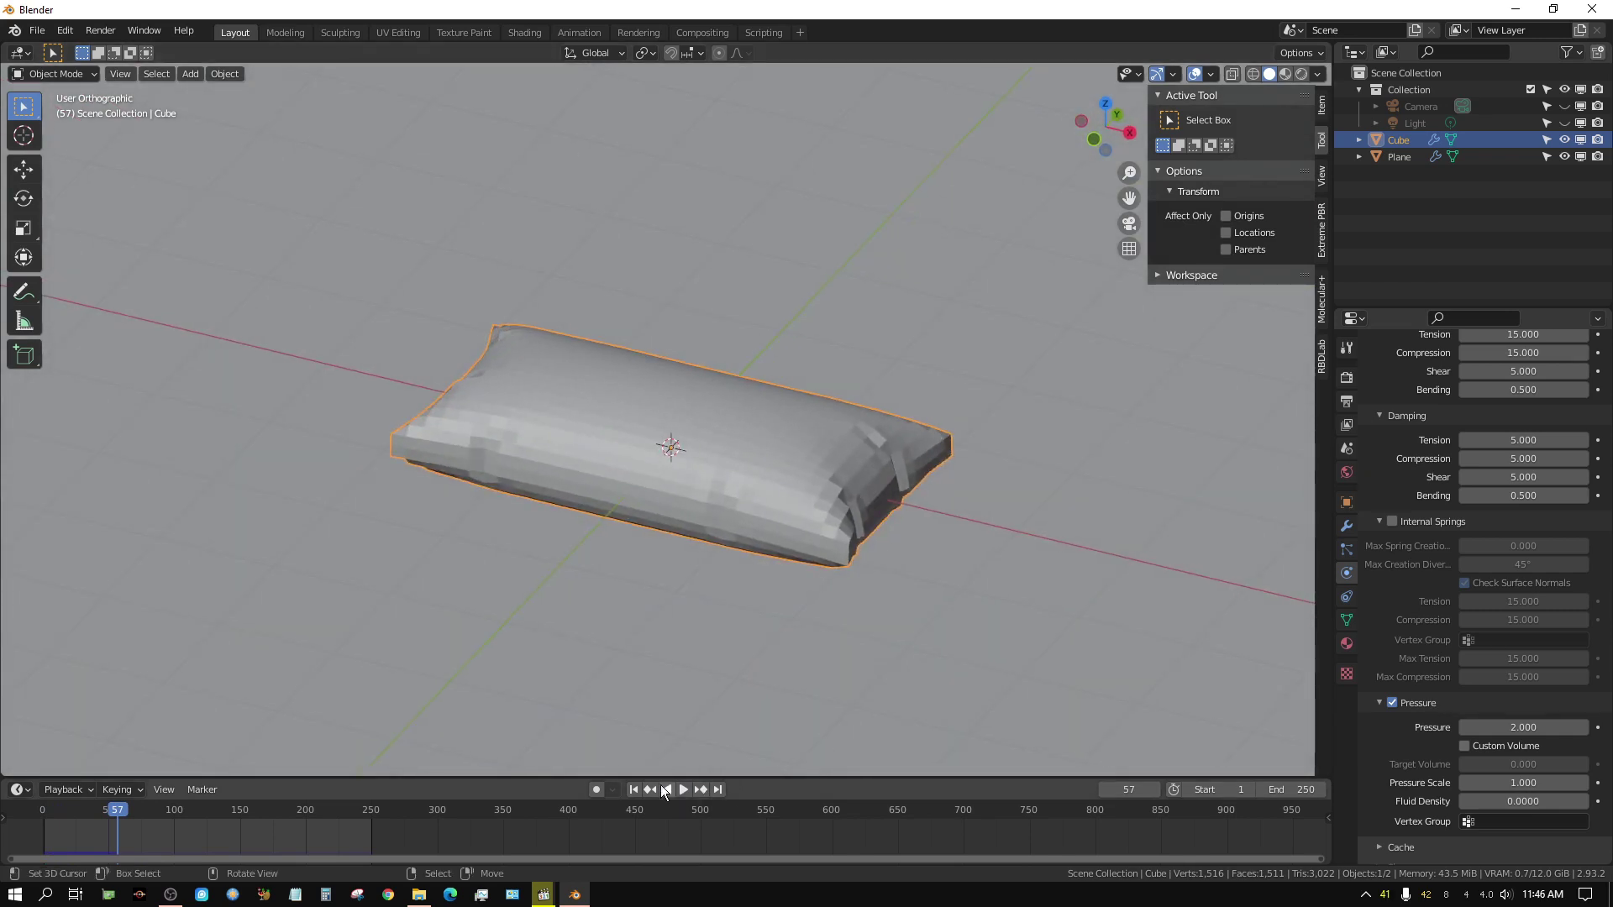
{"action": "left_click", "coordinate": [633, 789]}
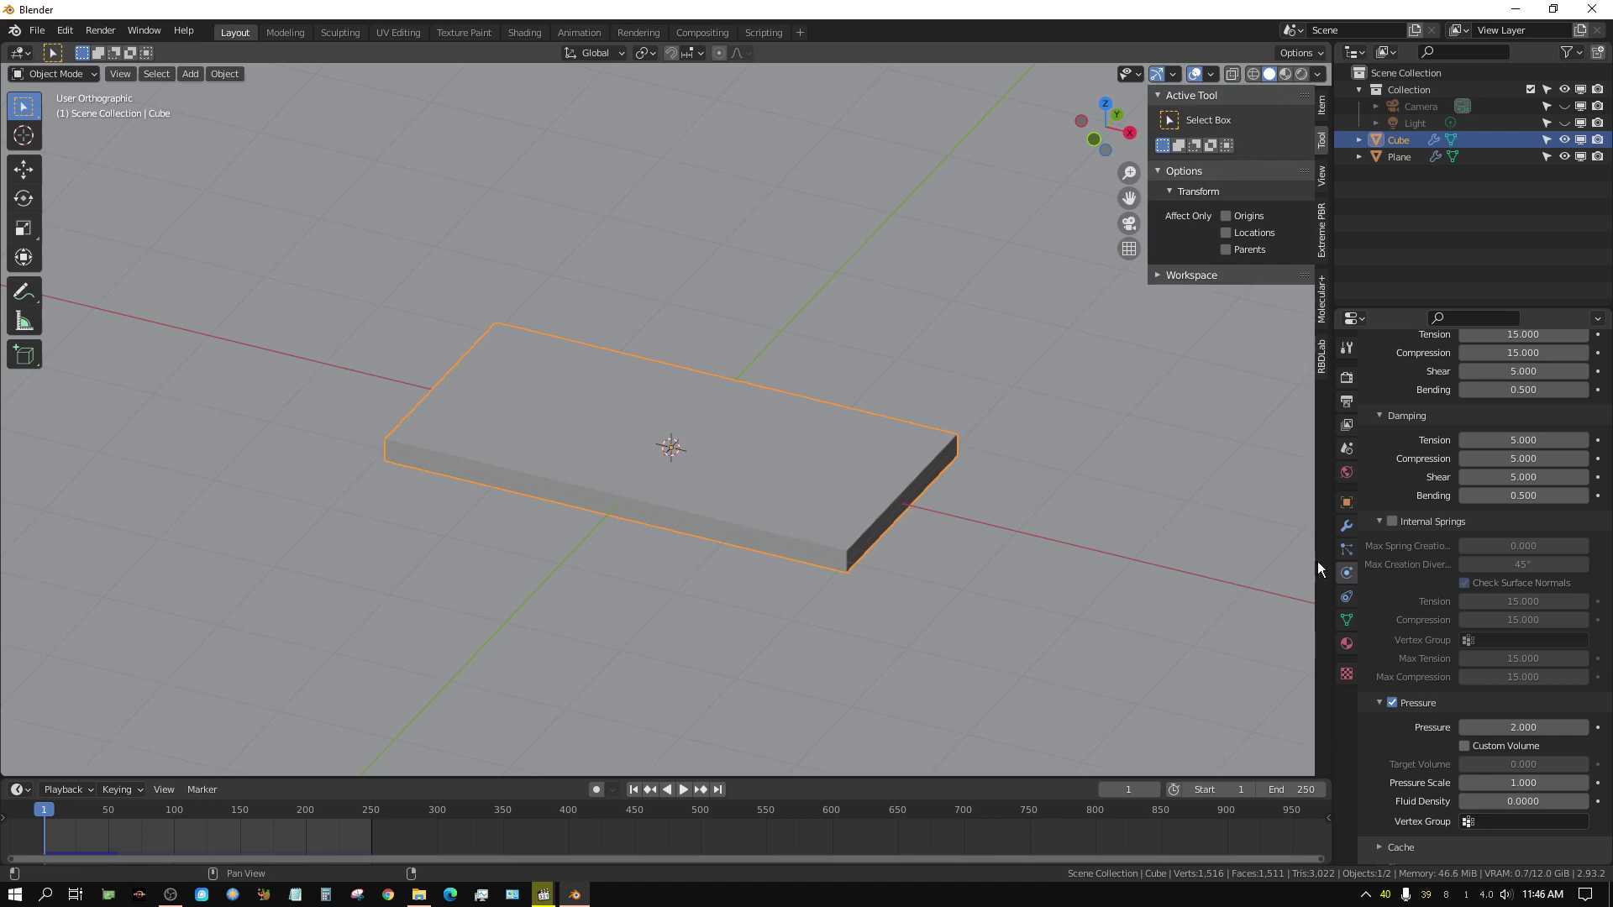
Add Collision physics to the Cube alongside its cloth, then switch to Front view.
{"action": "left_click", "coordinate": [1347, 526]}
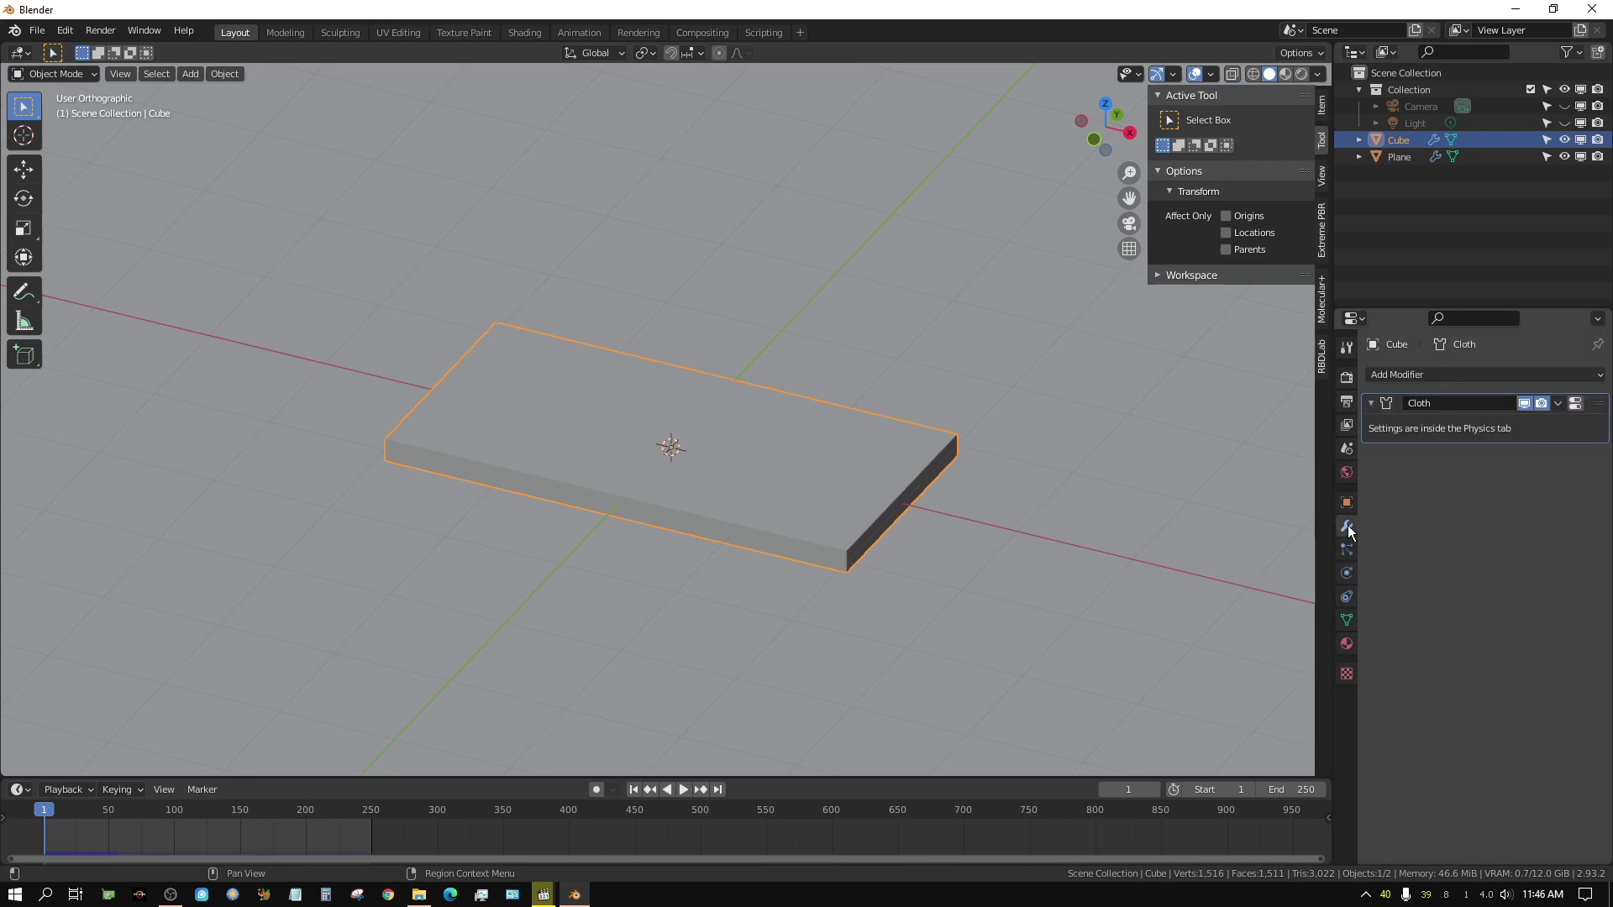
{"action": "left_click", "coordinate": [1425, 375]}
{"action": "left_click", "coordinate": [1348, 574]}
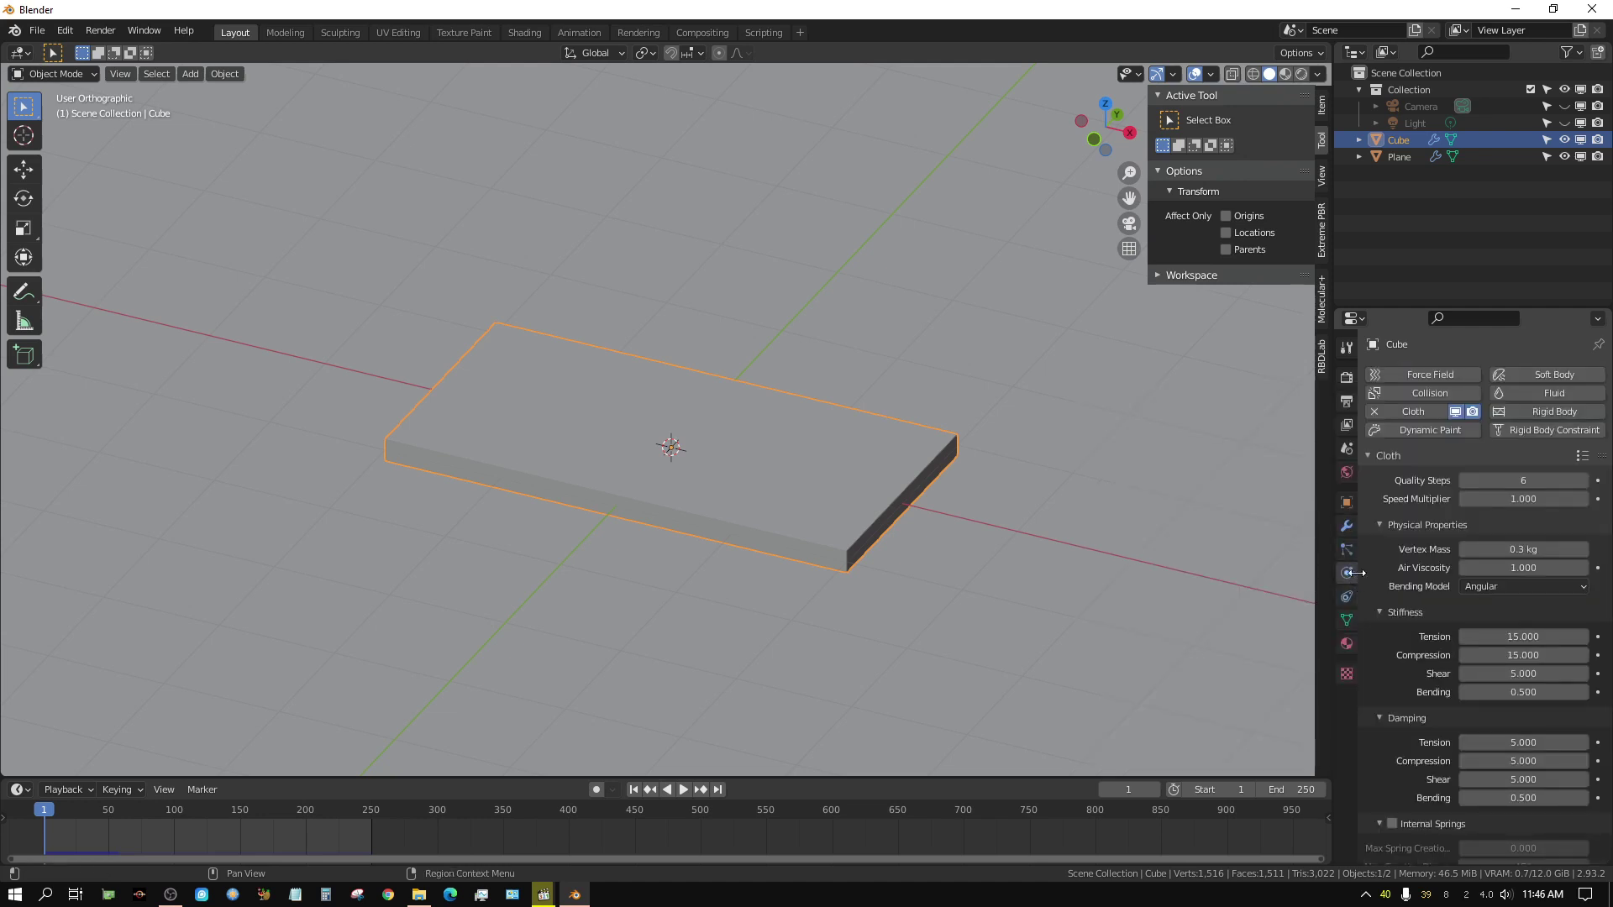
{"action": "left_click", "coordinate": [1425, 389]}
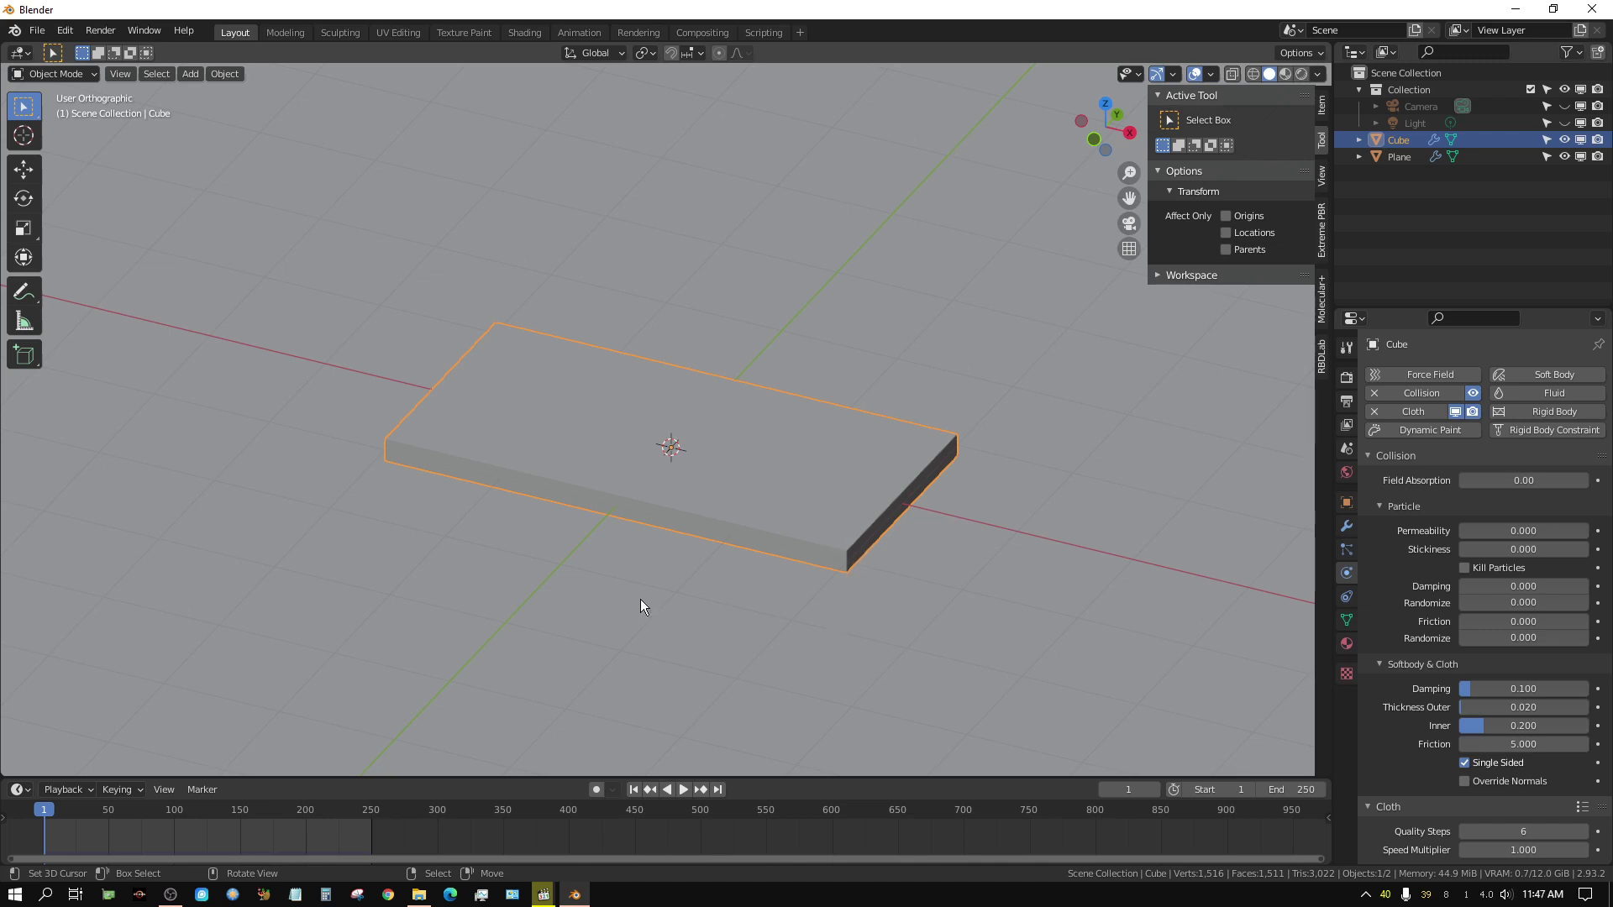
{"action": "key", "text": "KP_1"}
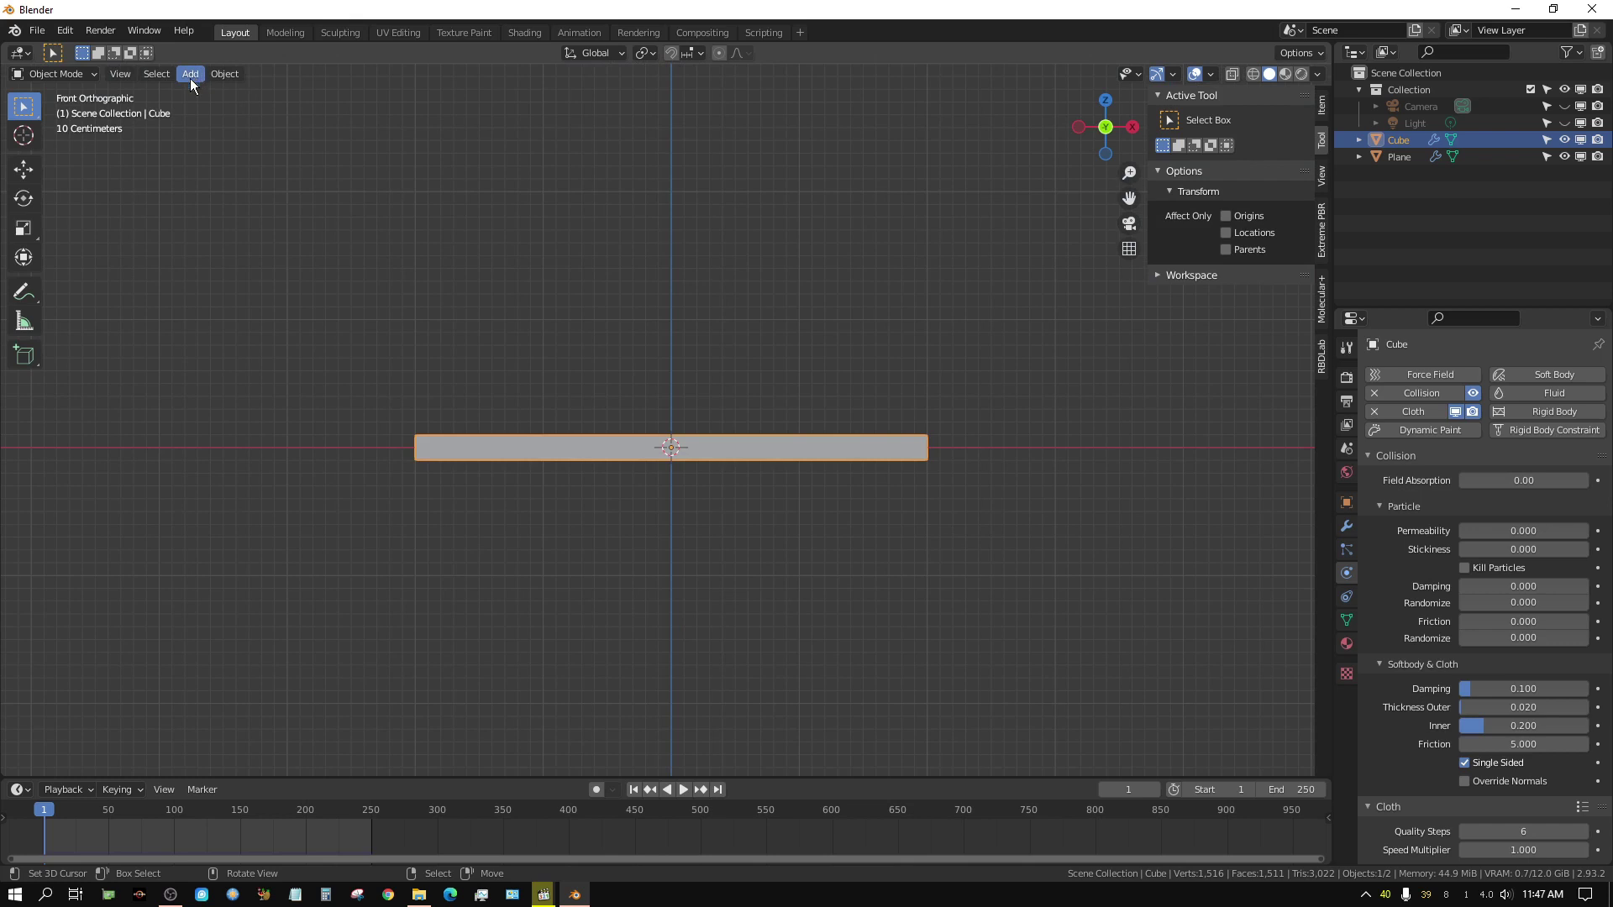
Switch the viewport to wireframe display and add a new cube.
{"action": "left_click", "coordinate": [1253, 73]}
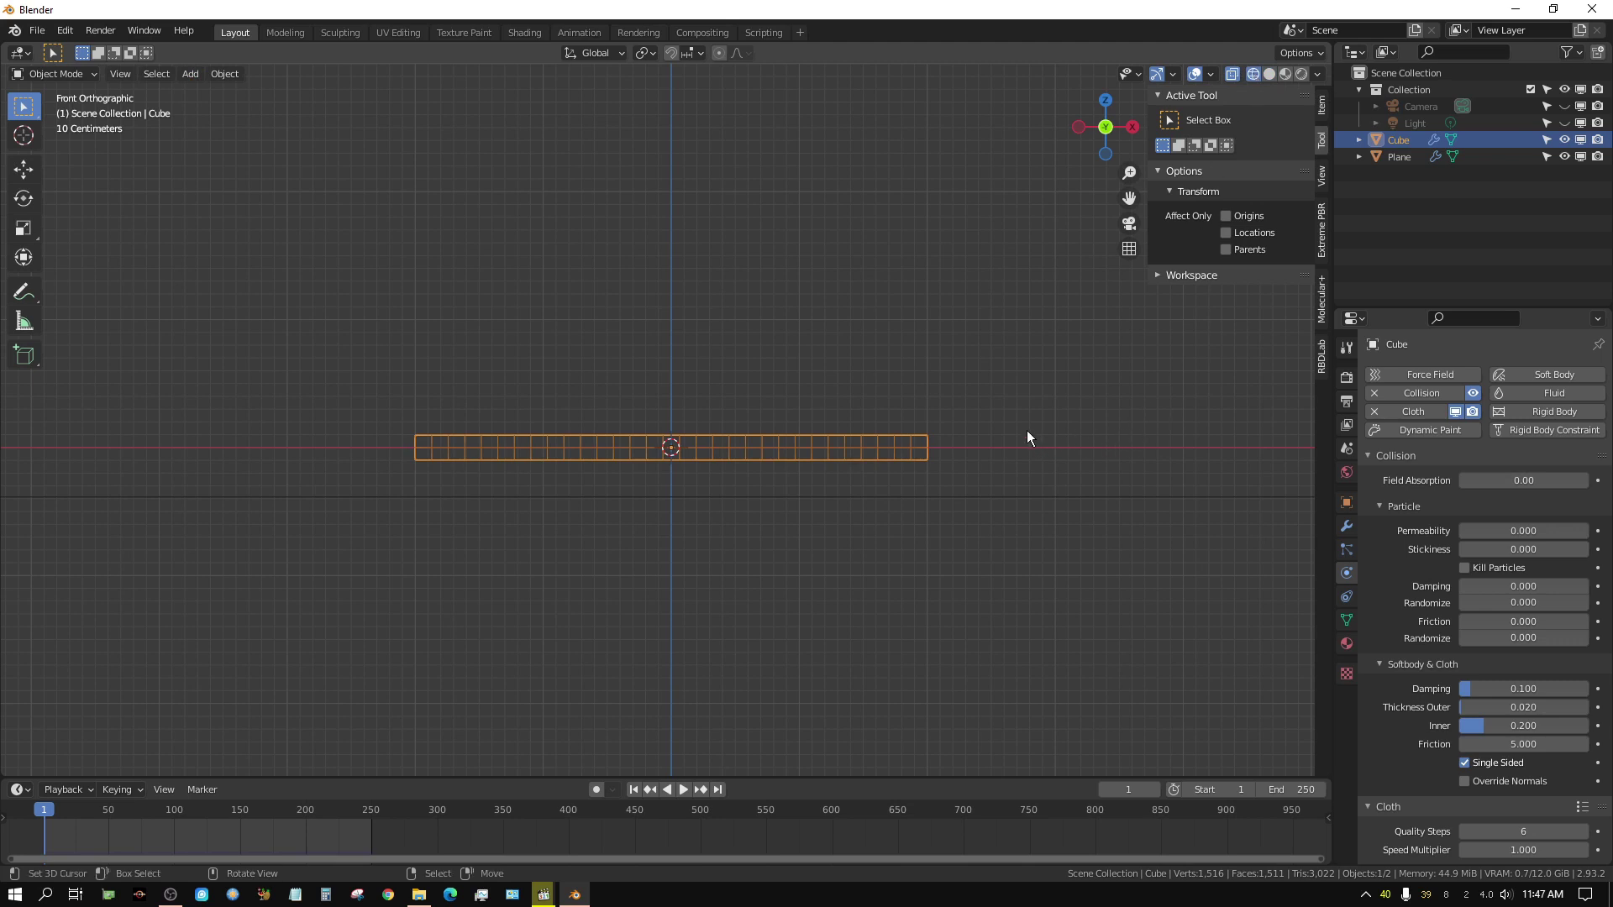
{"action": "left_click", "coordinate": [189, 75]}
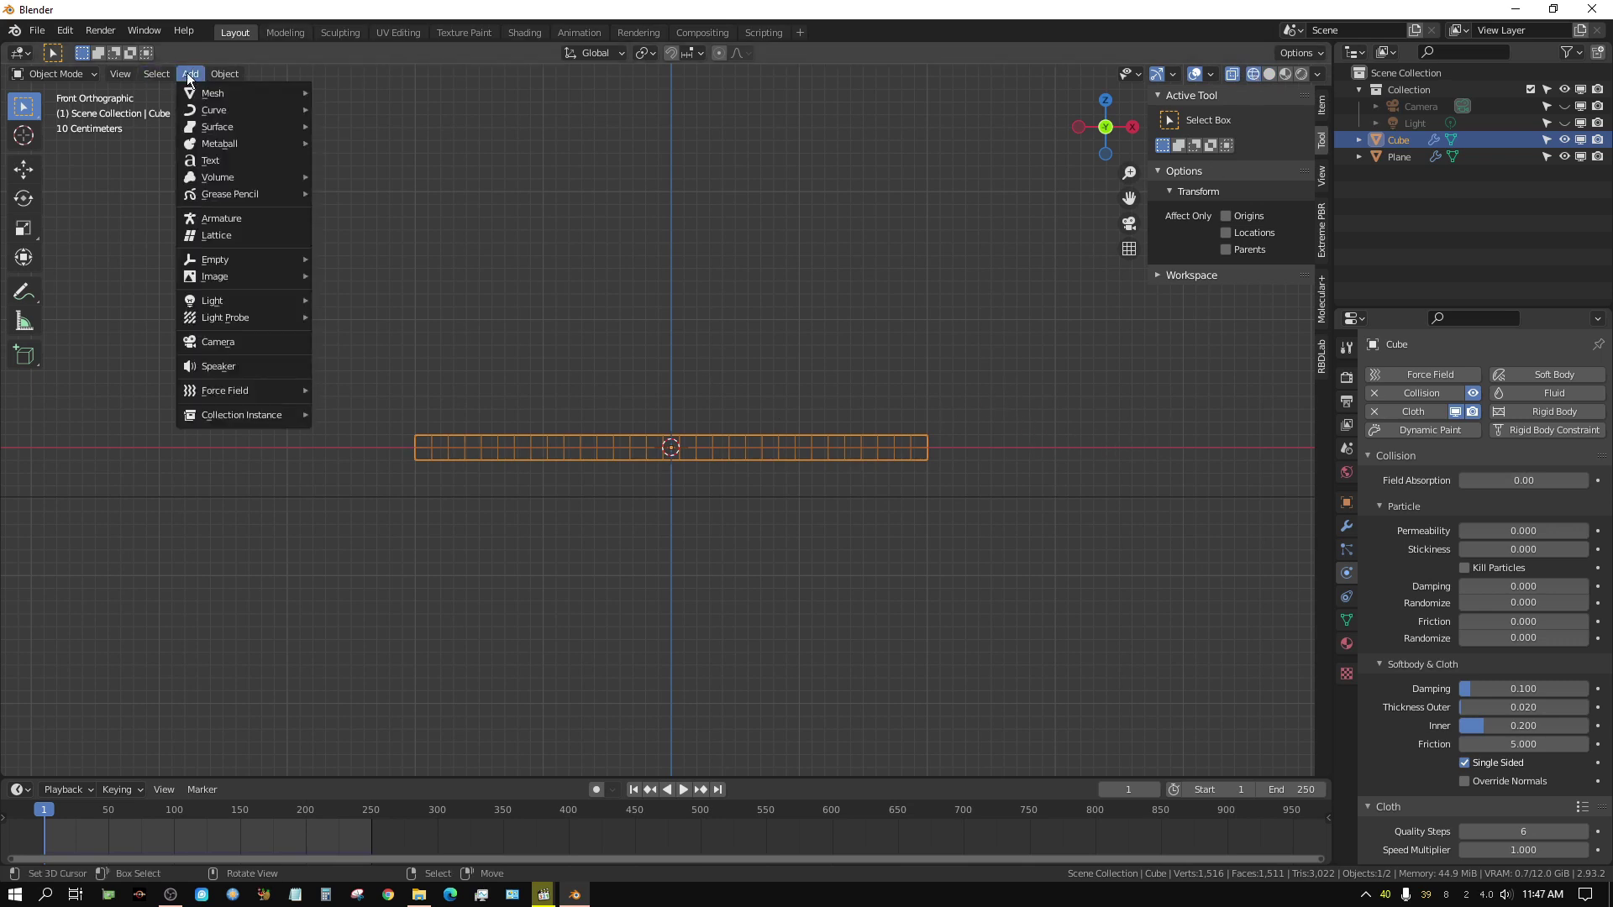
{"action": "mouse_move", "coordinate": [232, 91]}
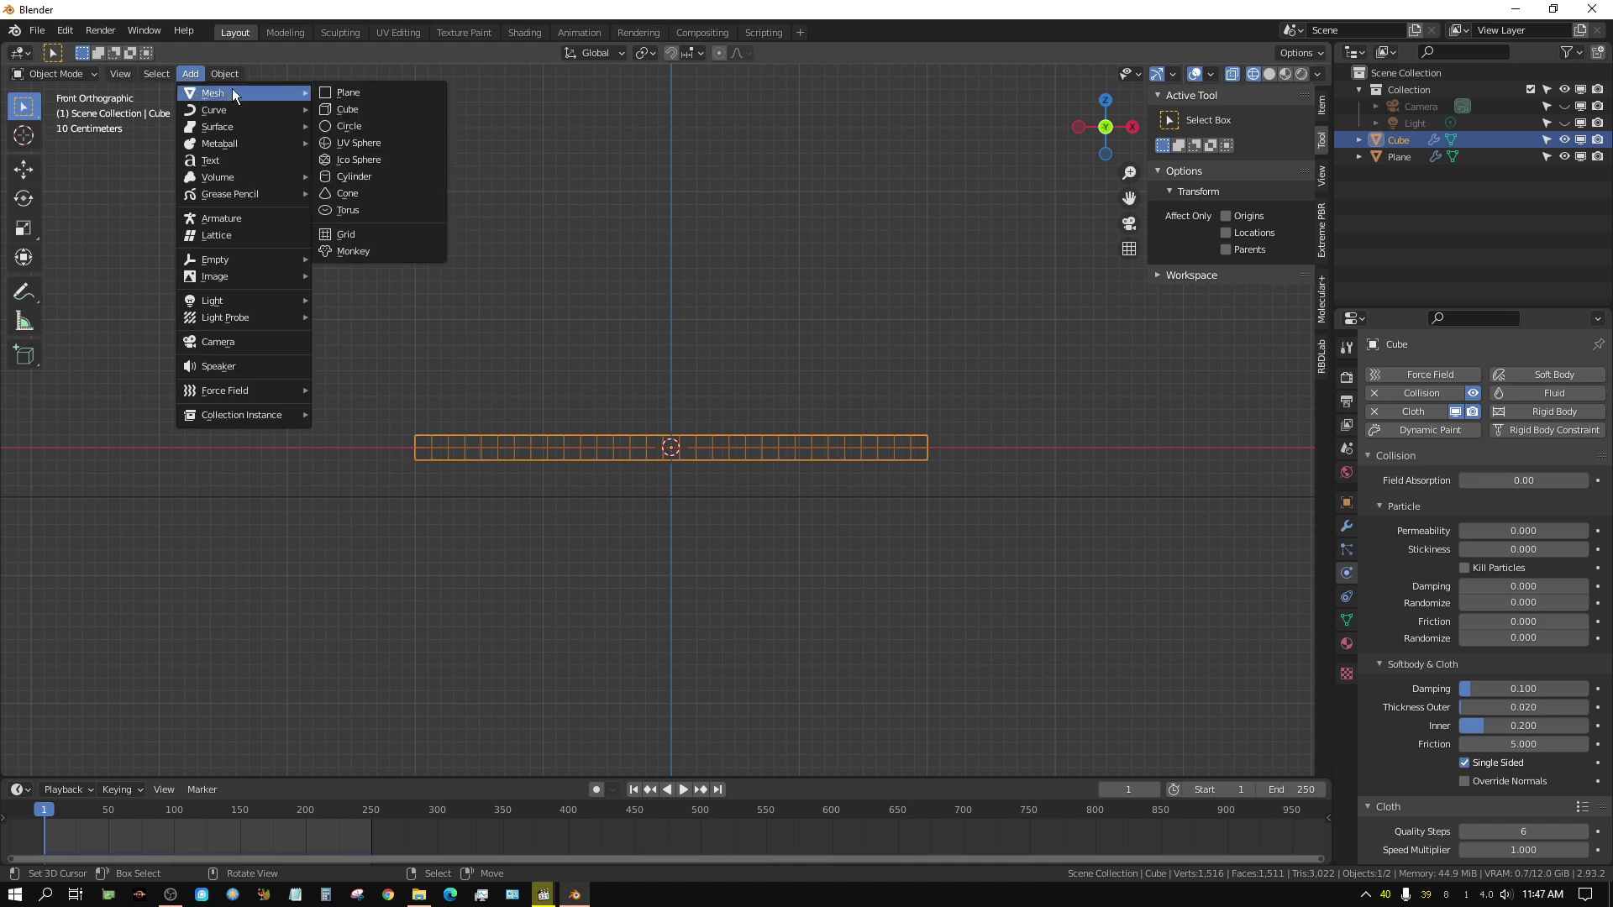
{"action": "left_click", "coordinate": [365, 109]}
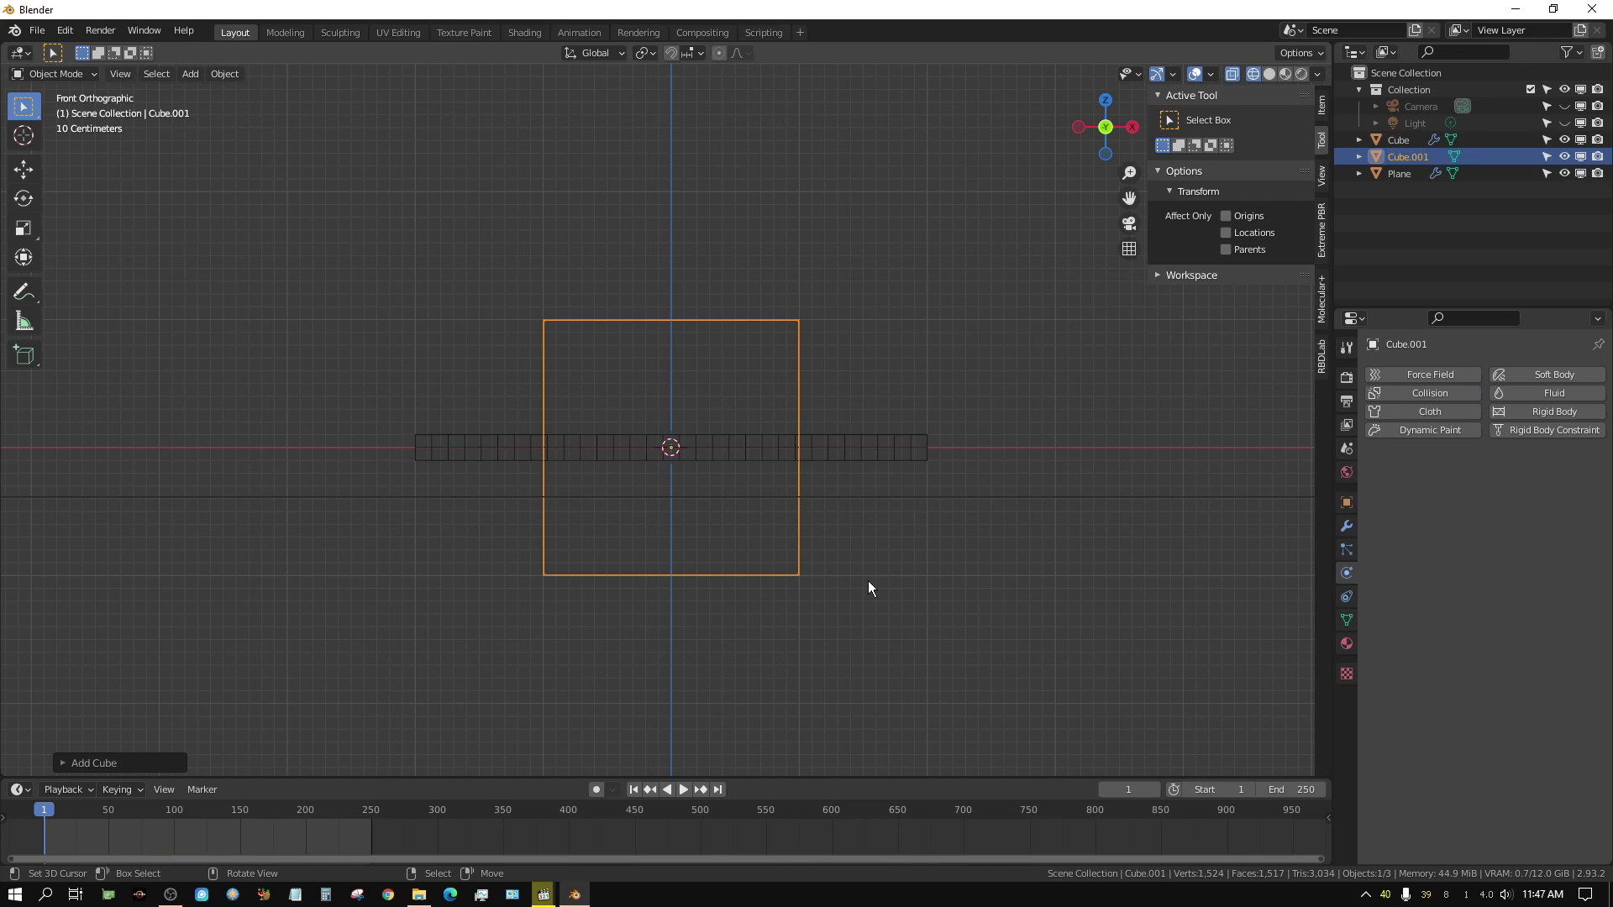
Flatten the new cube along Z to about 0.25 and view it from the top.
{"action": "key", "text": "s"}
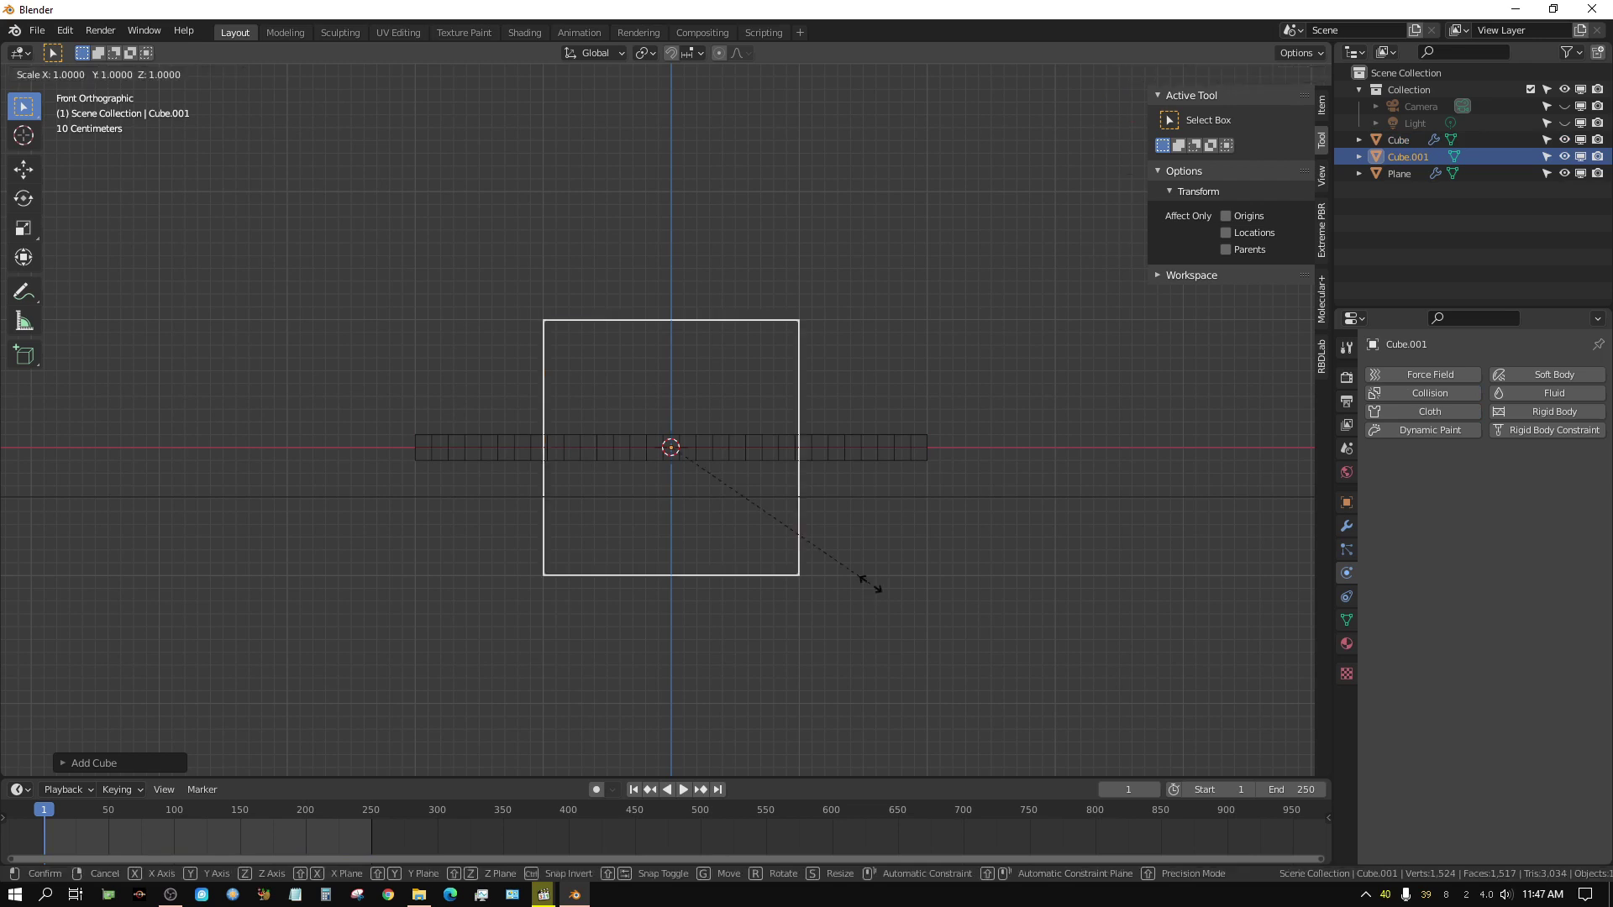
{"action": "key", "text": "z"}
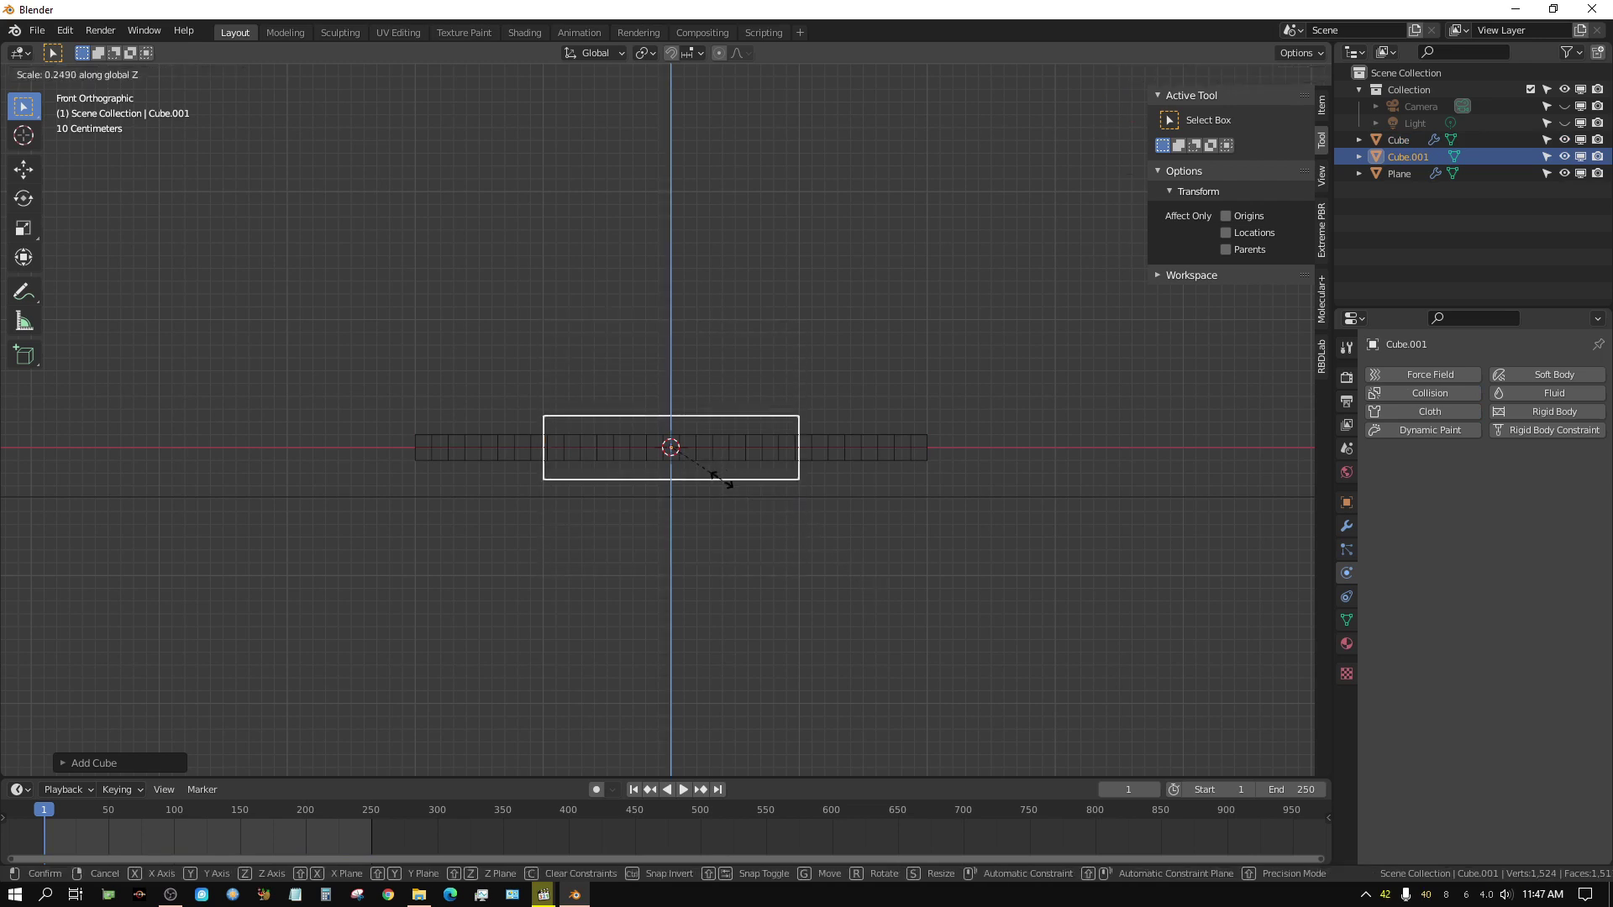
{"action": "left_click", "coordinate": [717, 487]}
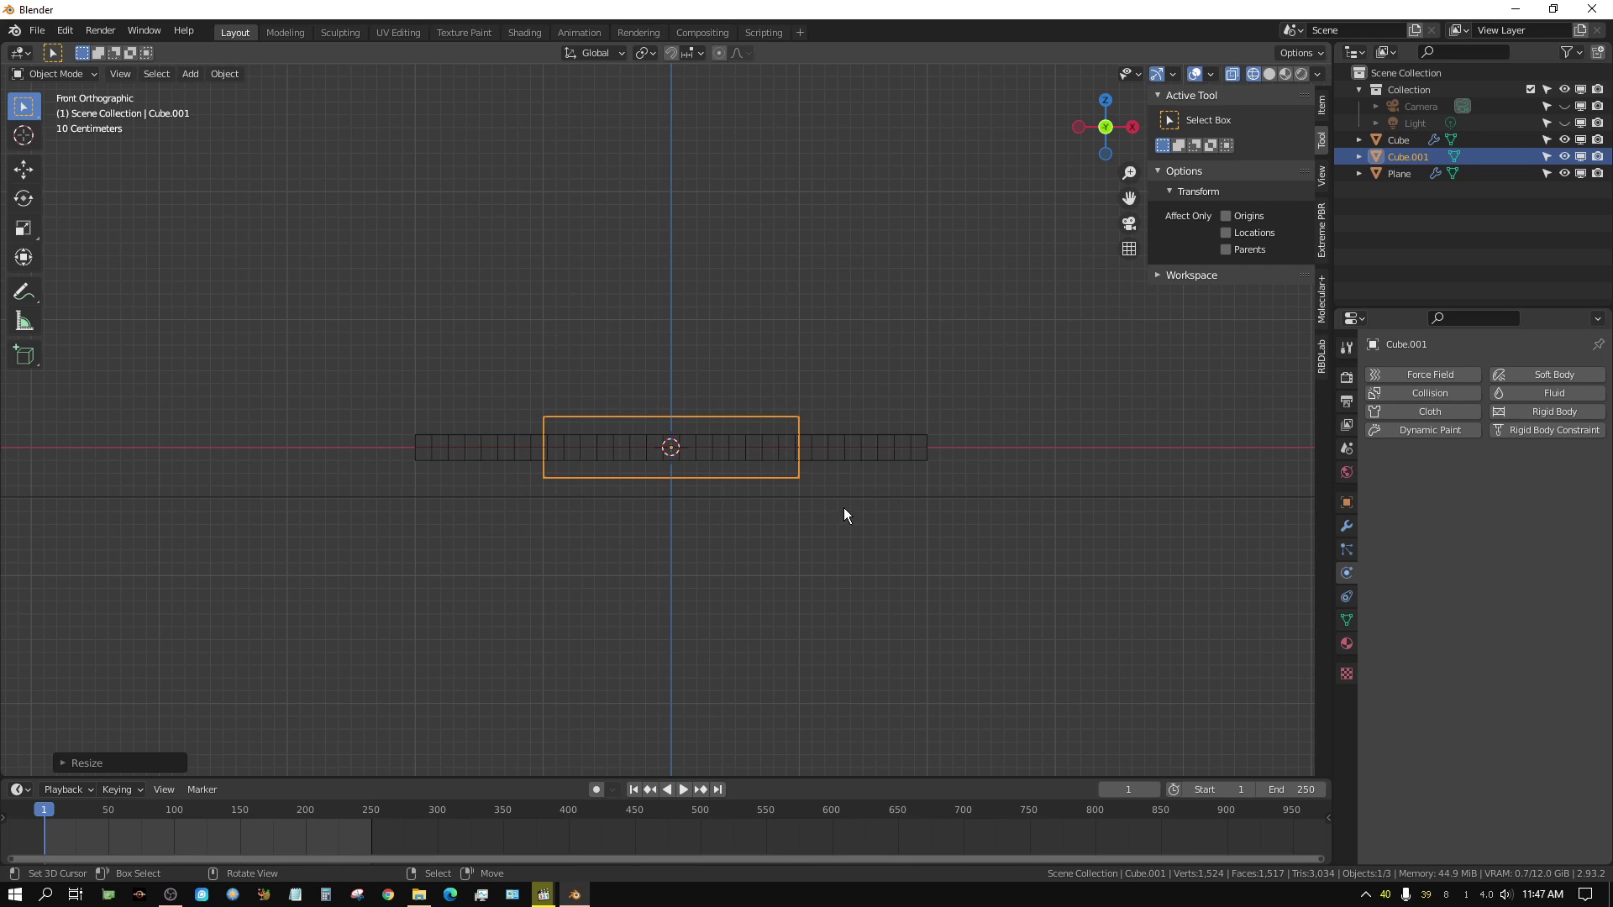
{"action": "key", "text": "KP_7"}
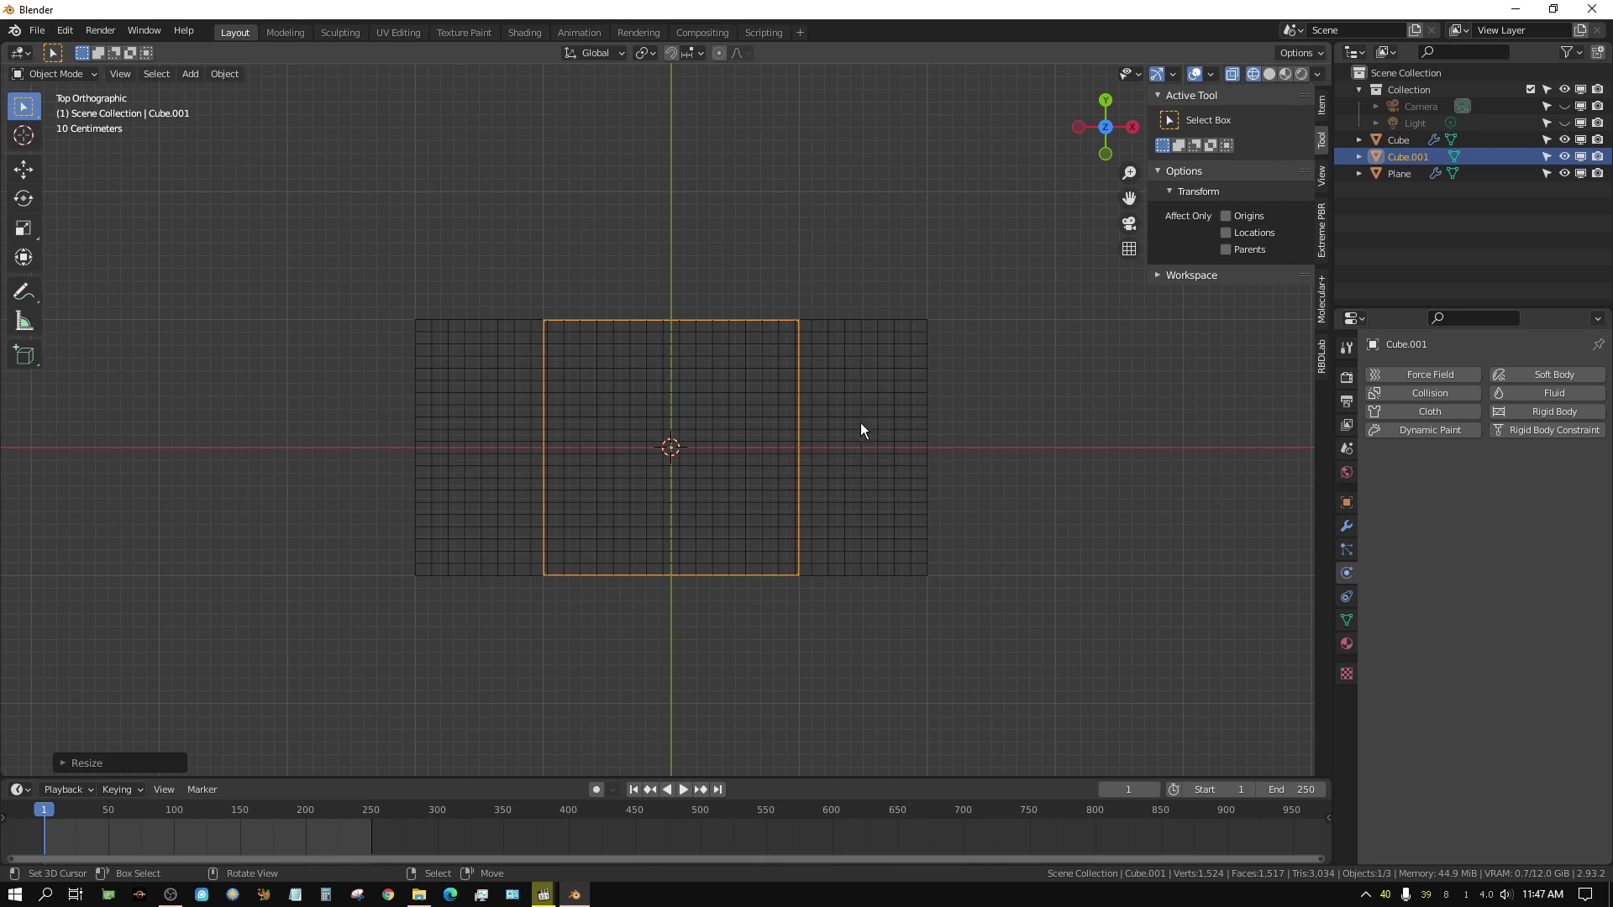
Stretch Cube.001 to 1.1329 on Y, widen it on X, and shift it right along X.
{"action": "key", "text": "s"}
{"action": "key", "text": "y"}
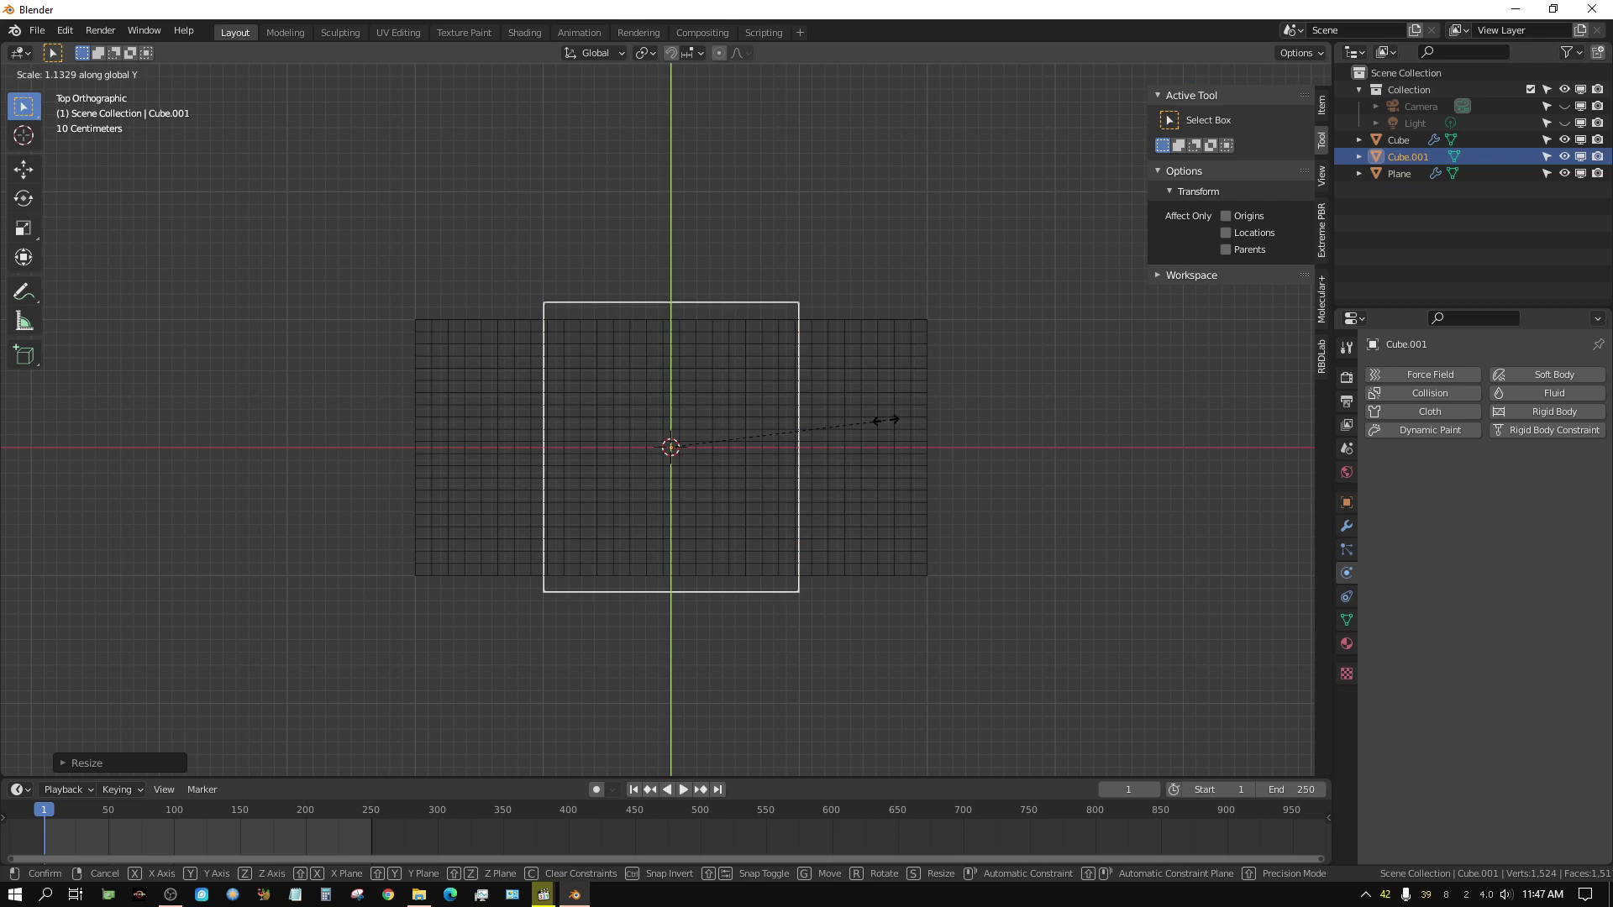
{"action": "left_click", "coordinate": [884, 418]}
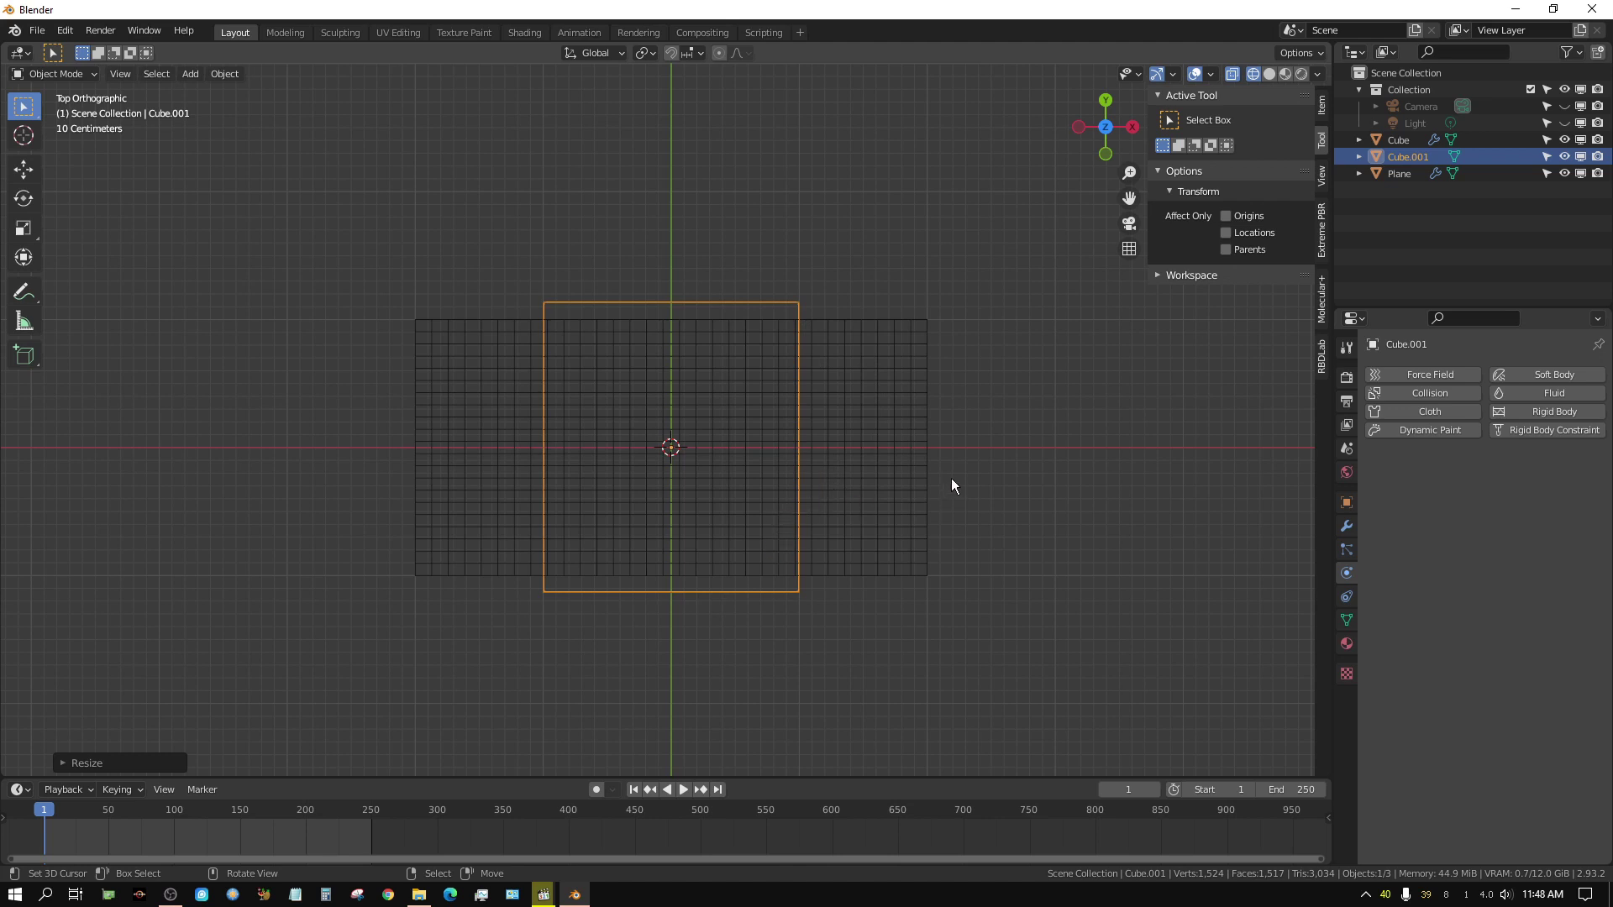
{"action": "key", "text": "s"}
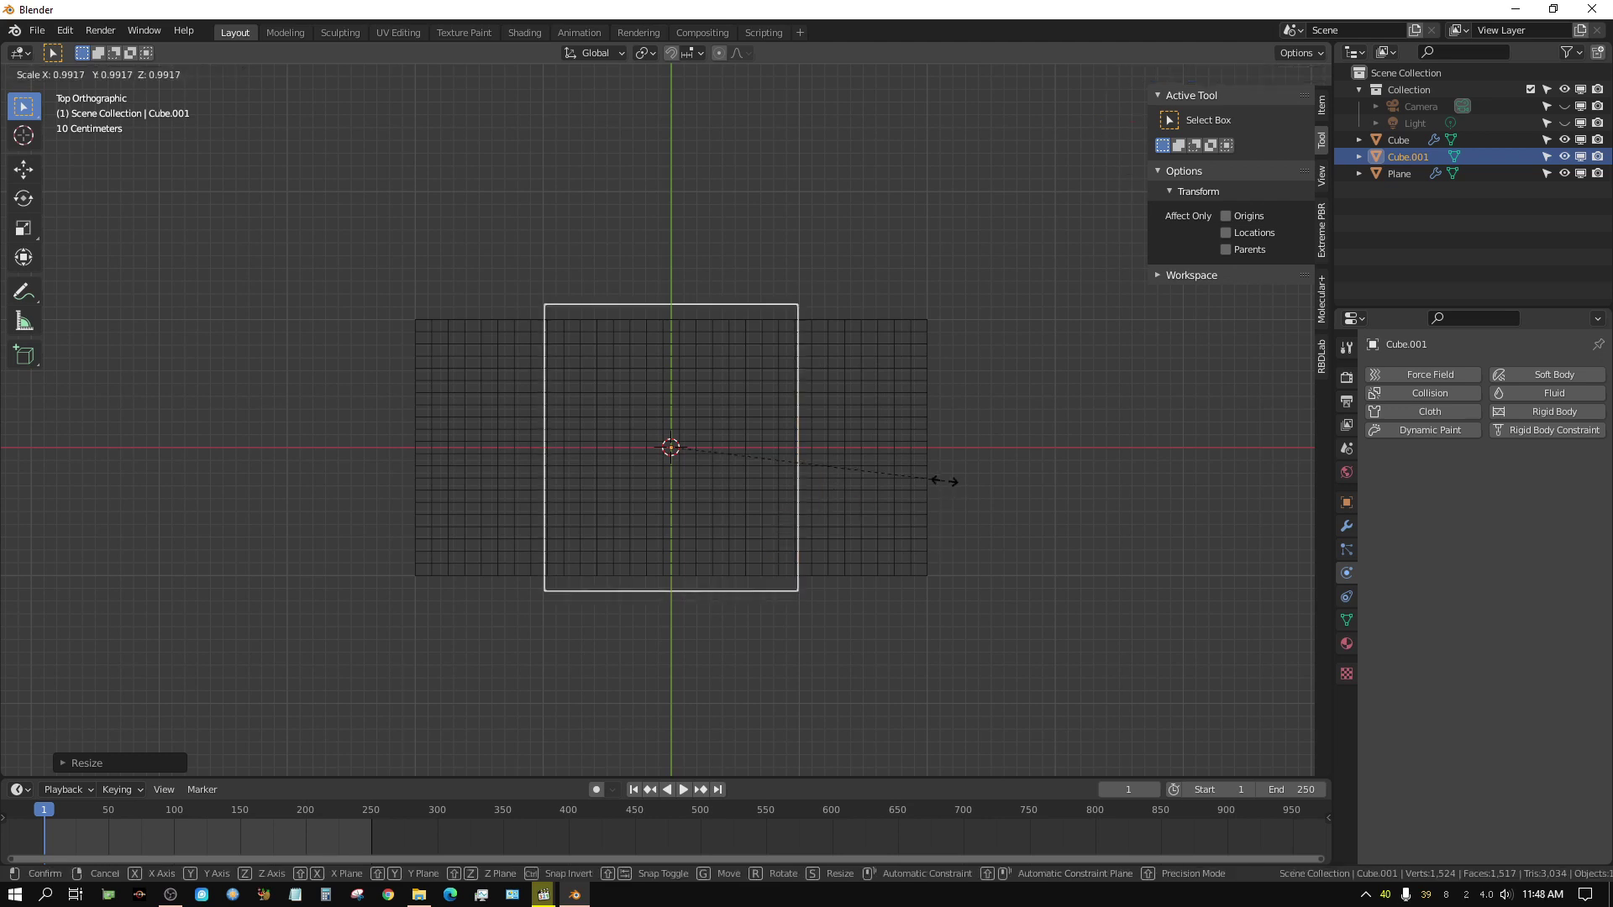
{"action": "key", "text": "x"}
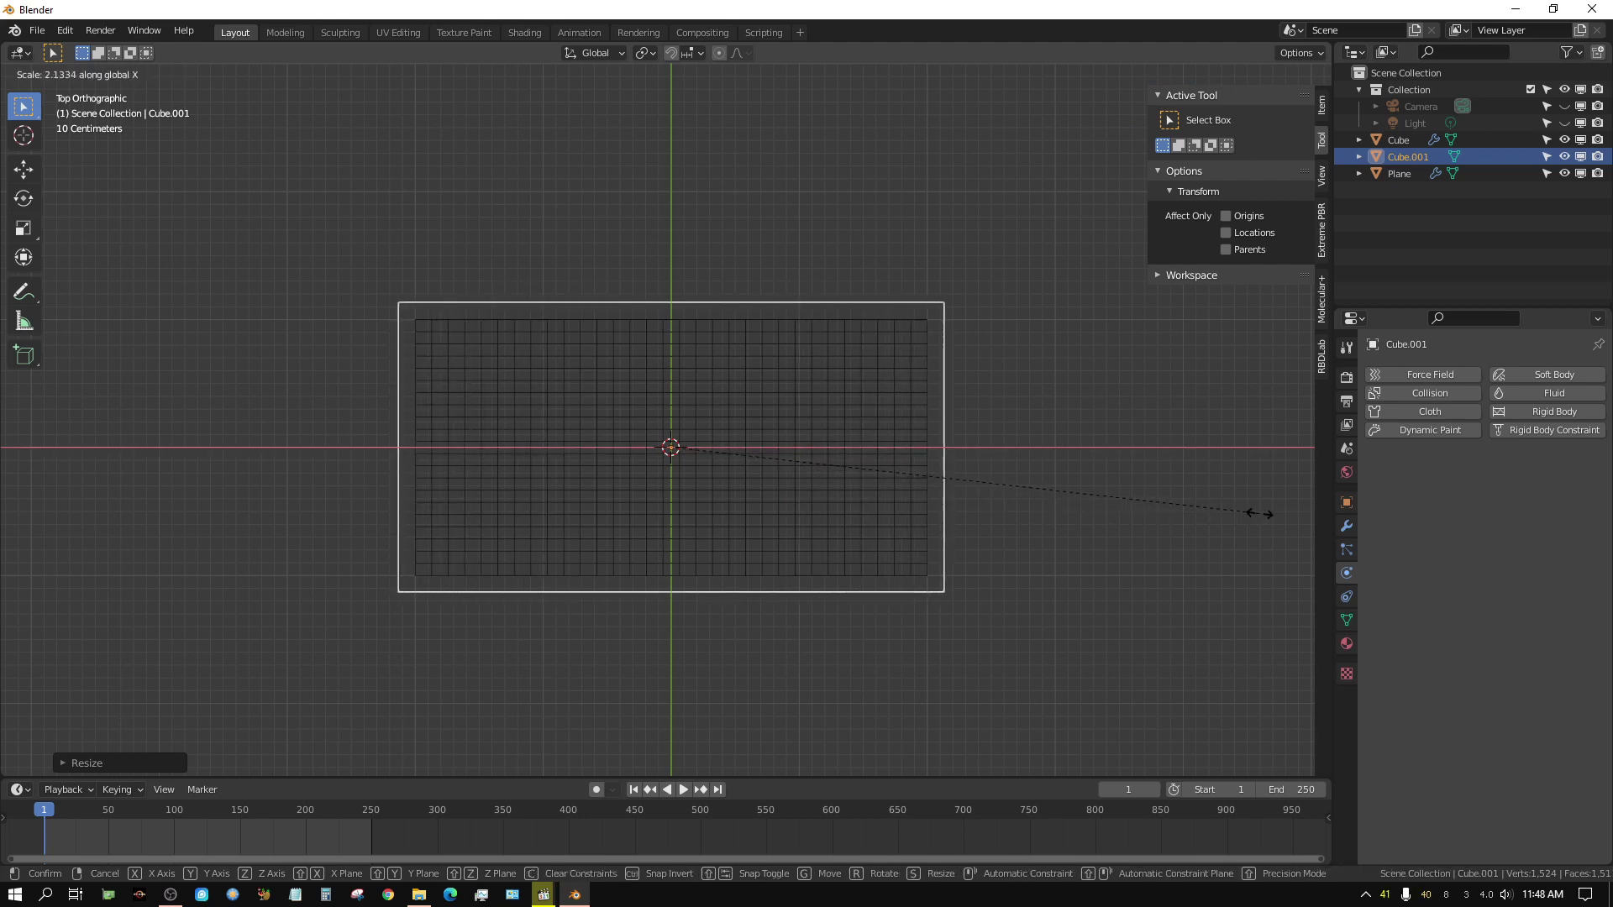
{"action": "left_click", "coordinate": [1302, 523]}
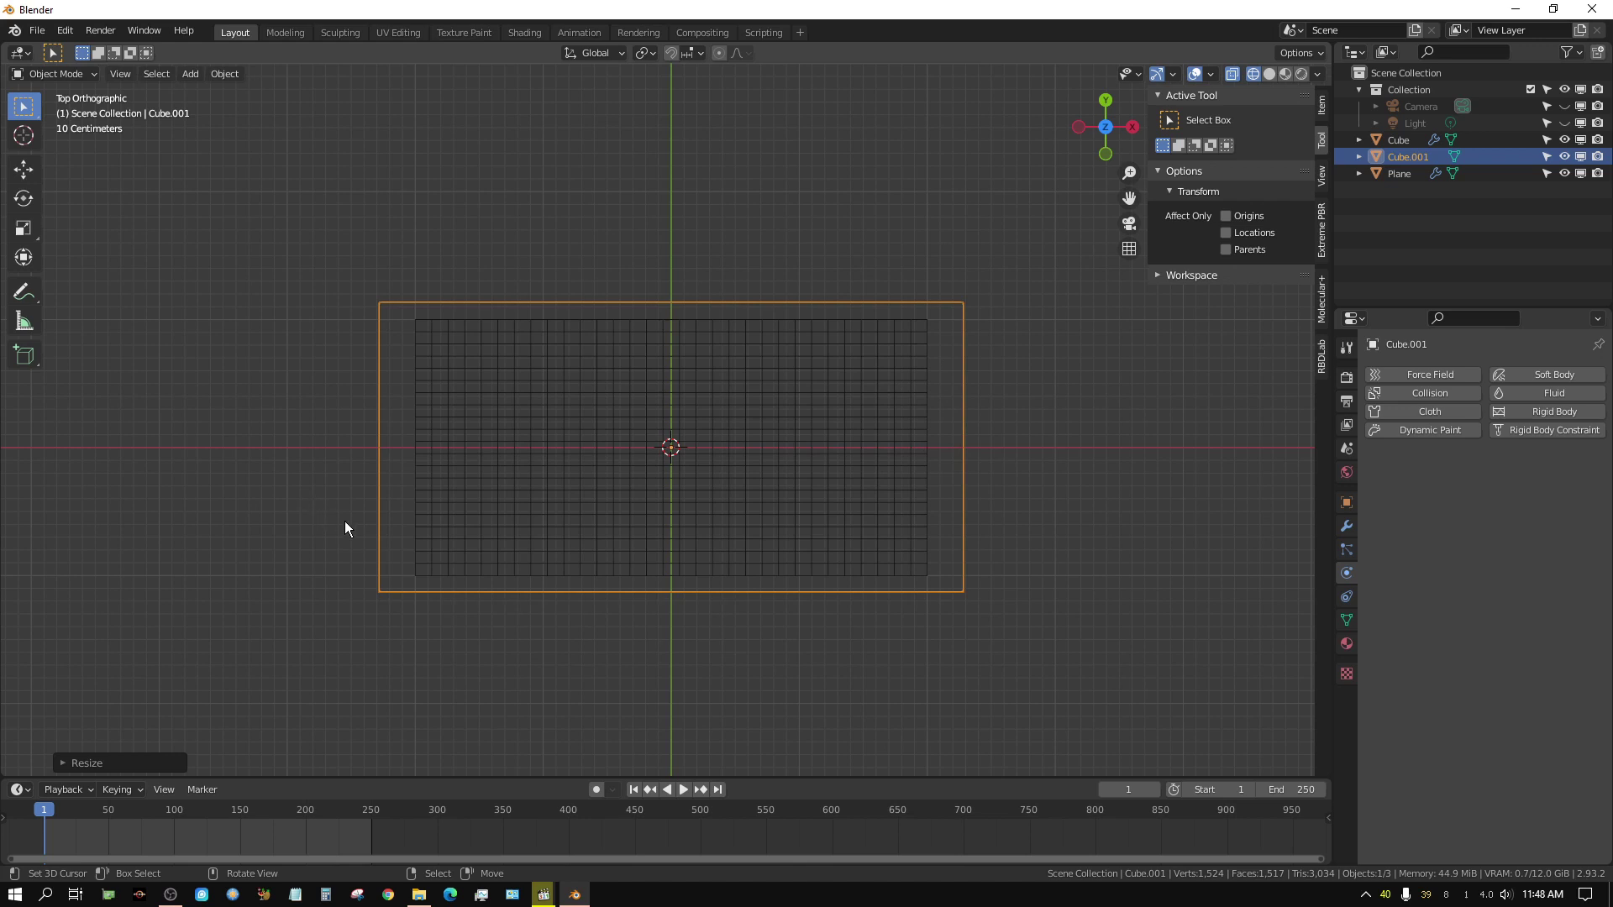
{"action": "key", "text": "g"}
{"action": "key", "text": "x"}
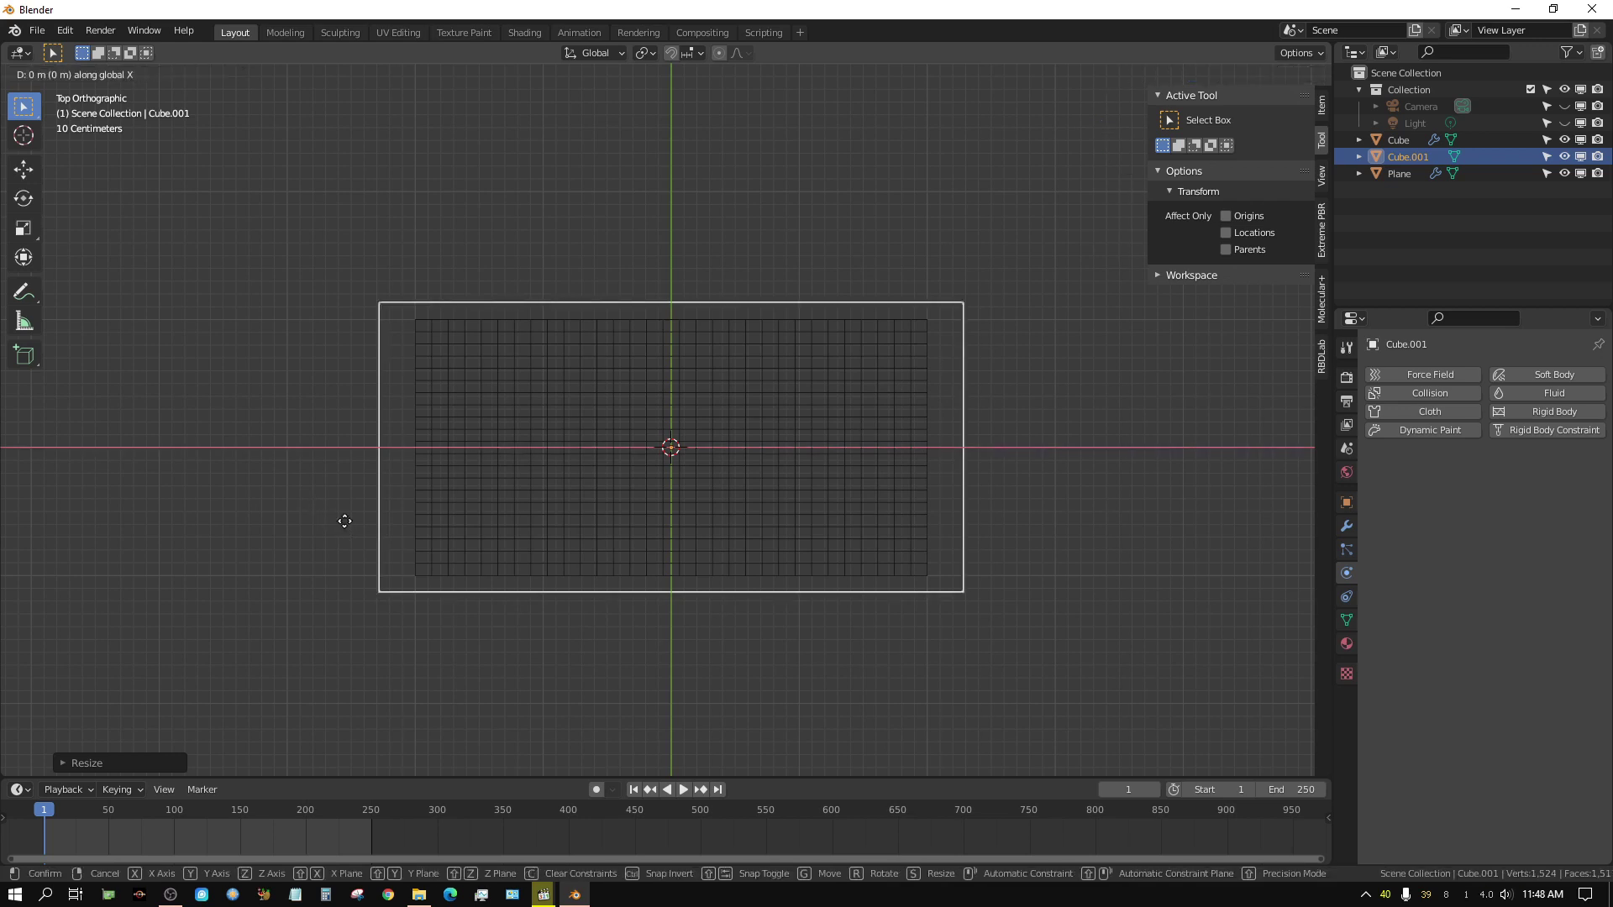
{"action": "left_click", "coordinate": [363, 531]}
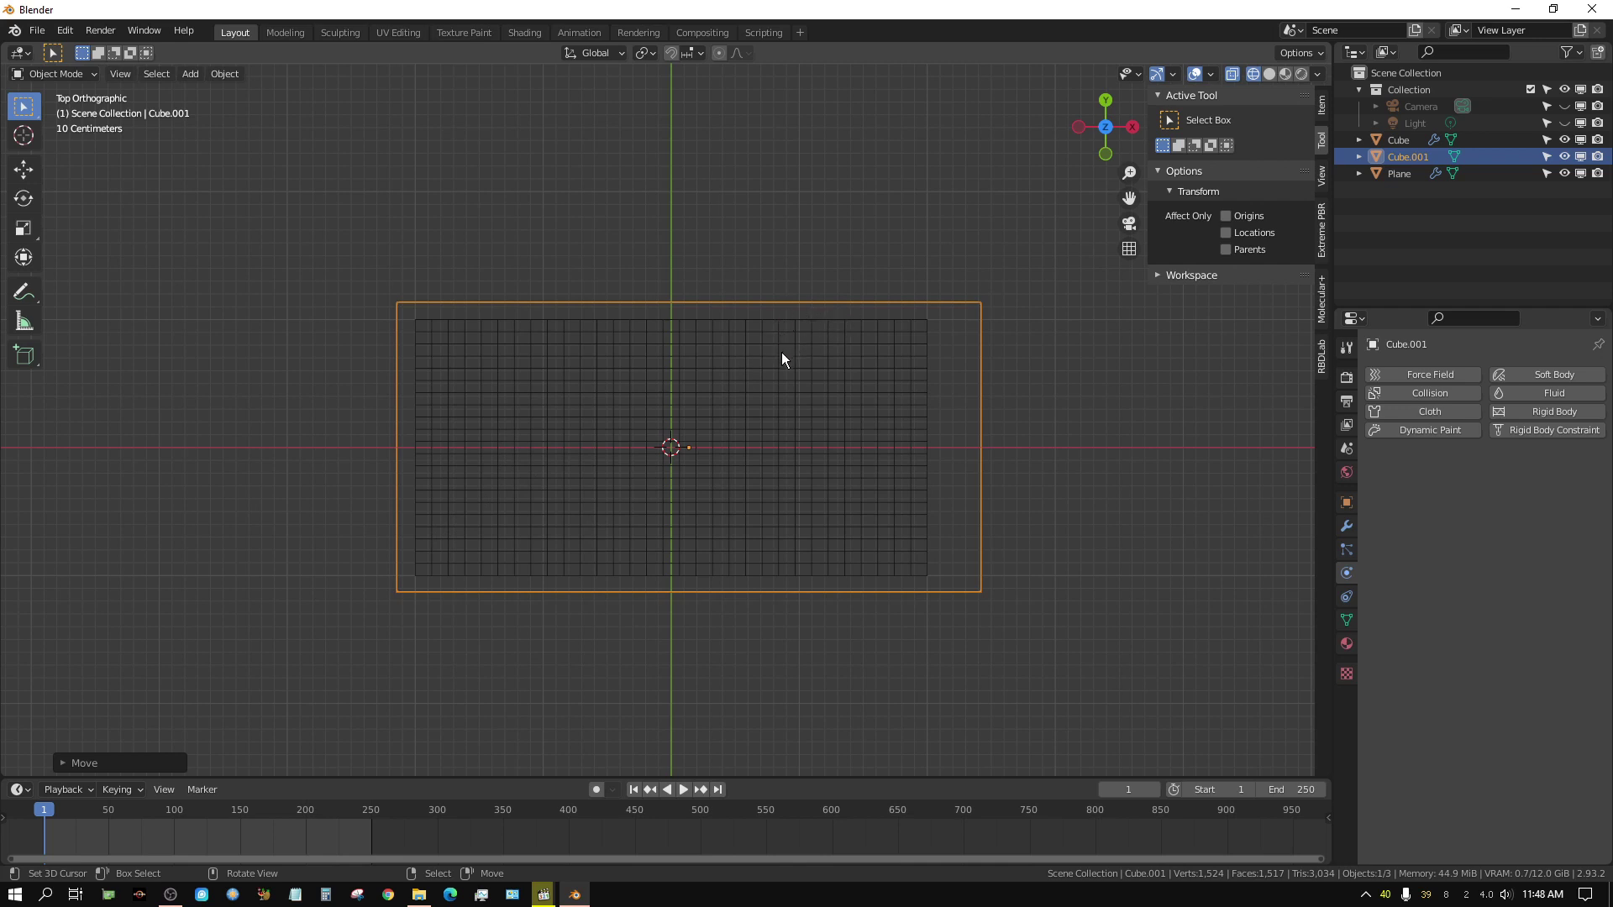
Apply Cube.001's scale to its mesh and return to solid shading.
{"action": "middle_click_drag", "start_coordinate": [822, 548], "coordinate": [832, 463]}
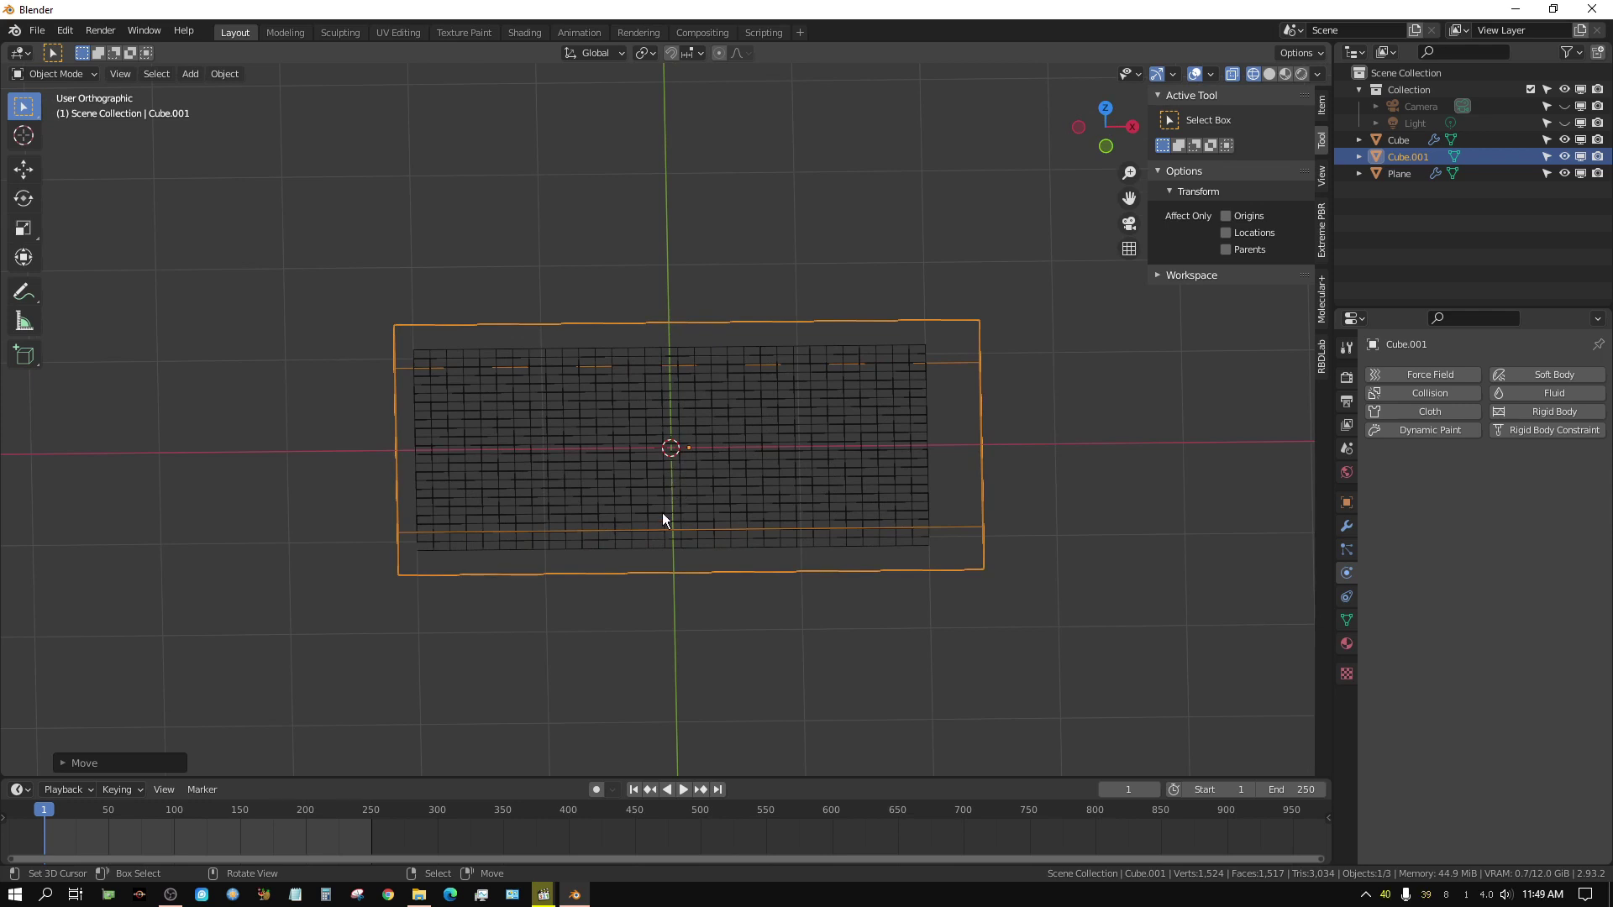
{"action": "key", "text": "ctrl+a"}
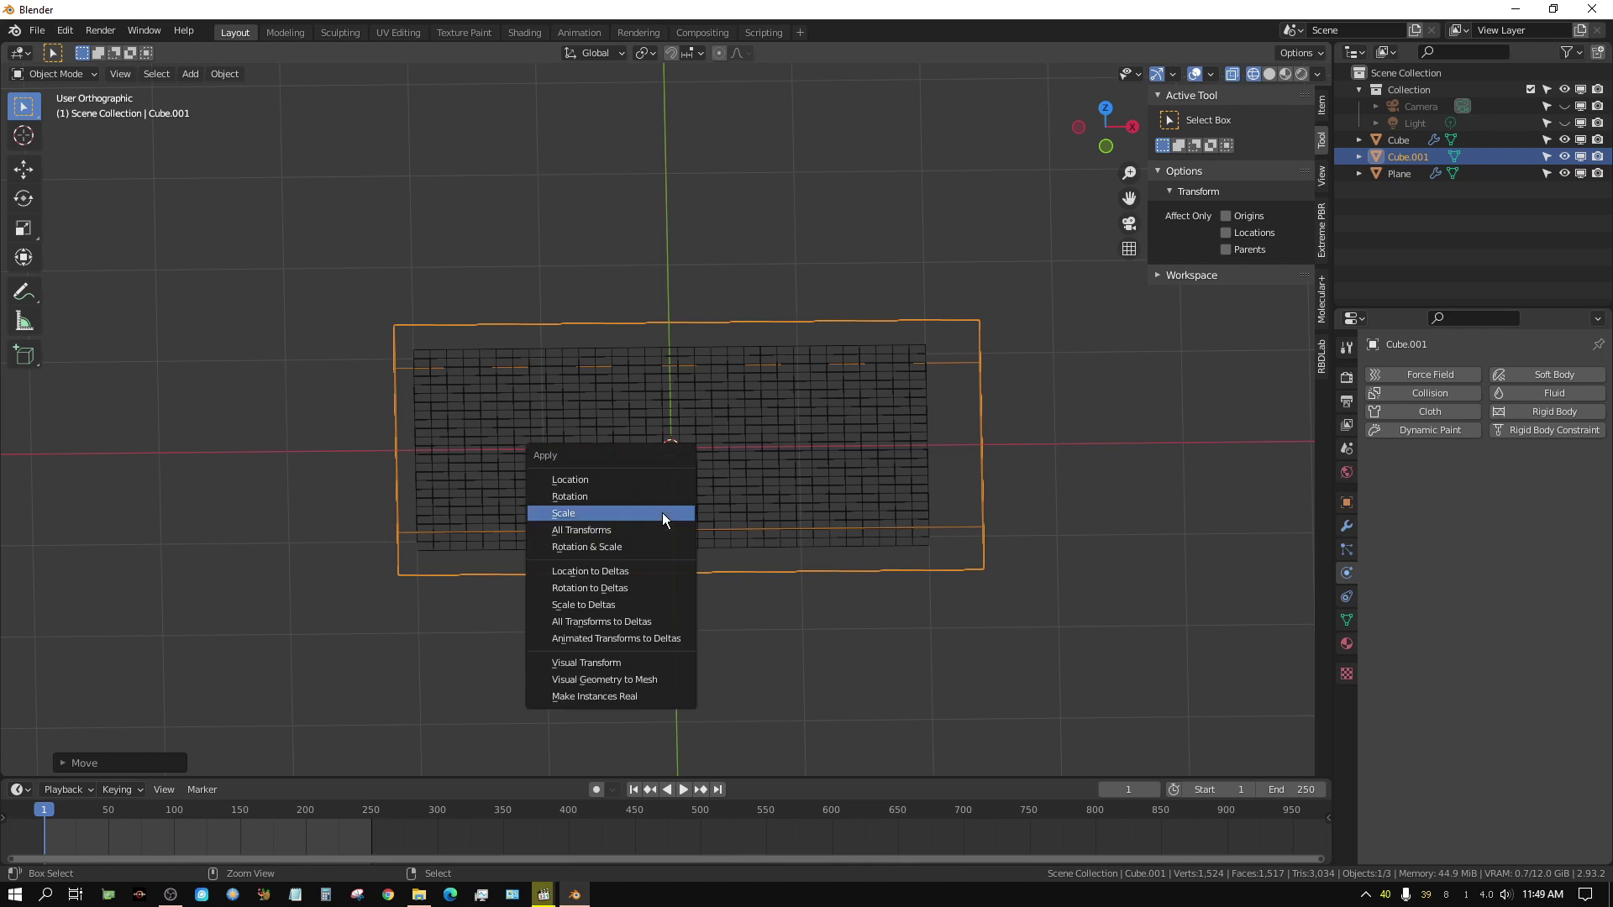
{"action": "left_click", "coordinate": [662, 514]}
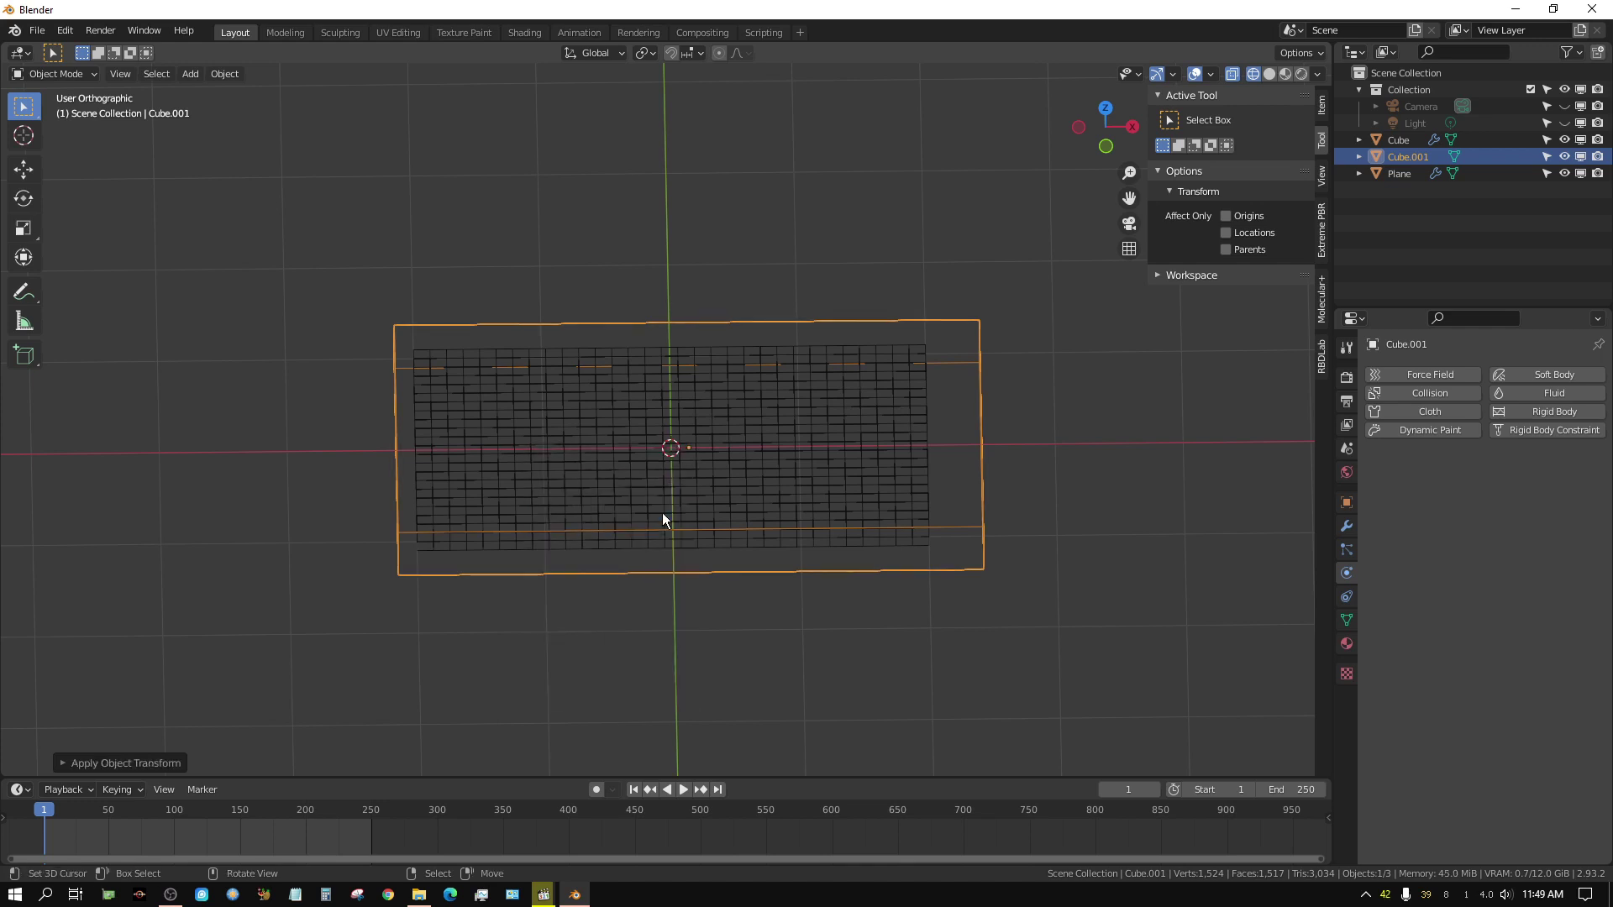
{"action": "middle_click_drag", "start_coordinate": [1067, 542], "coordinate": [999, 483]}
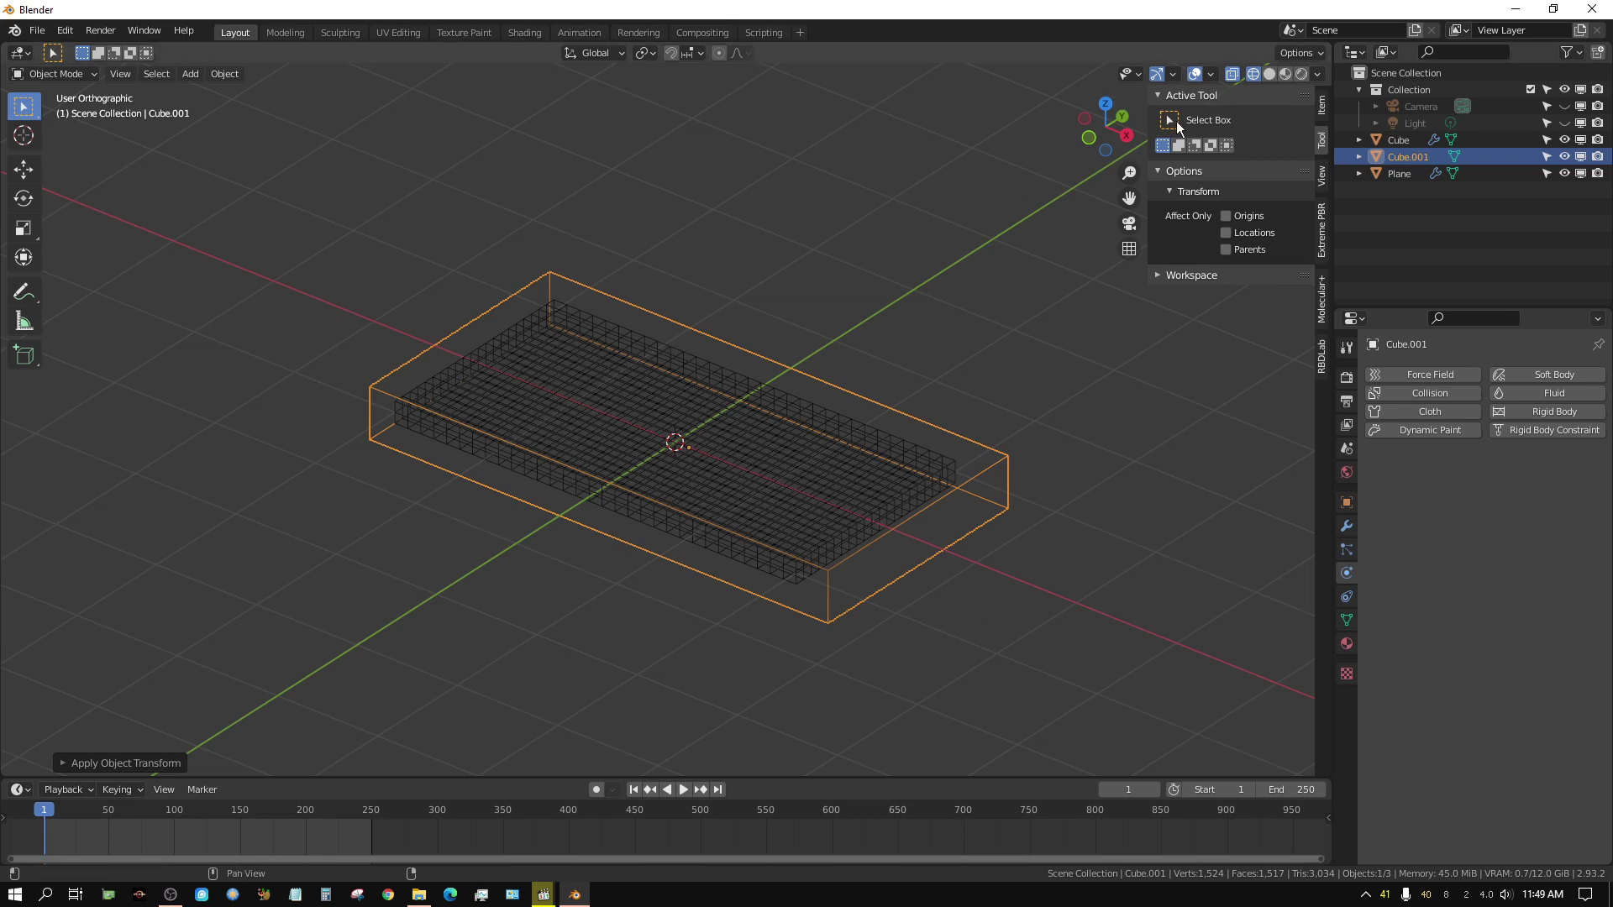
{"action": "left_click", "coordinate": [1269, 74]}
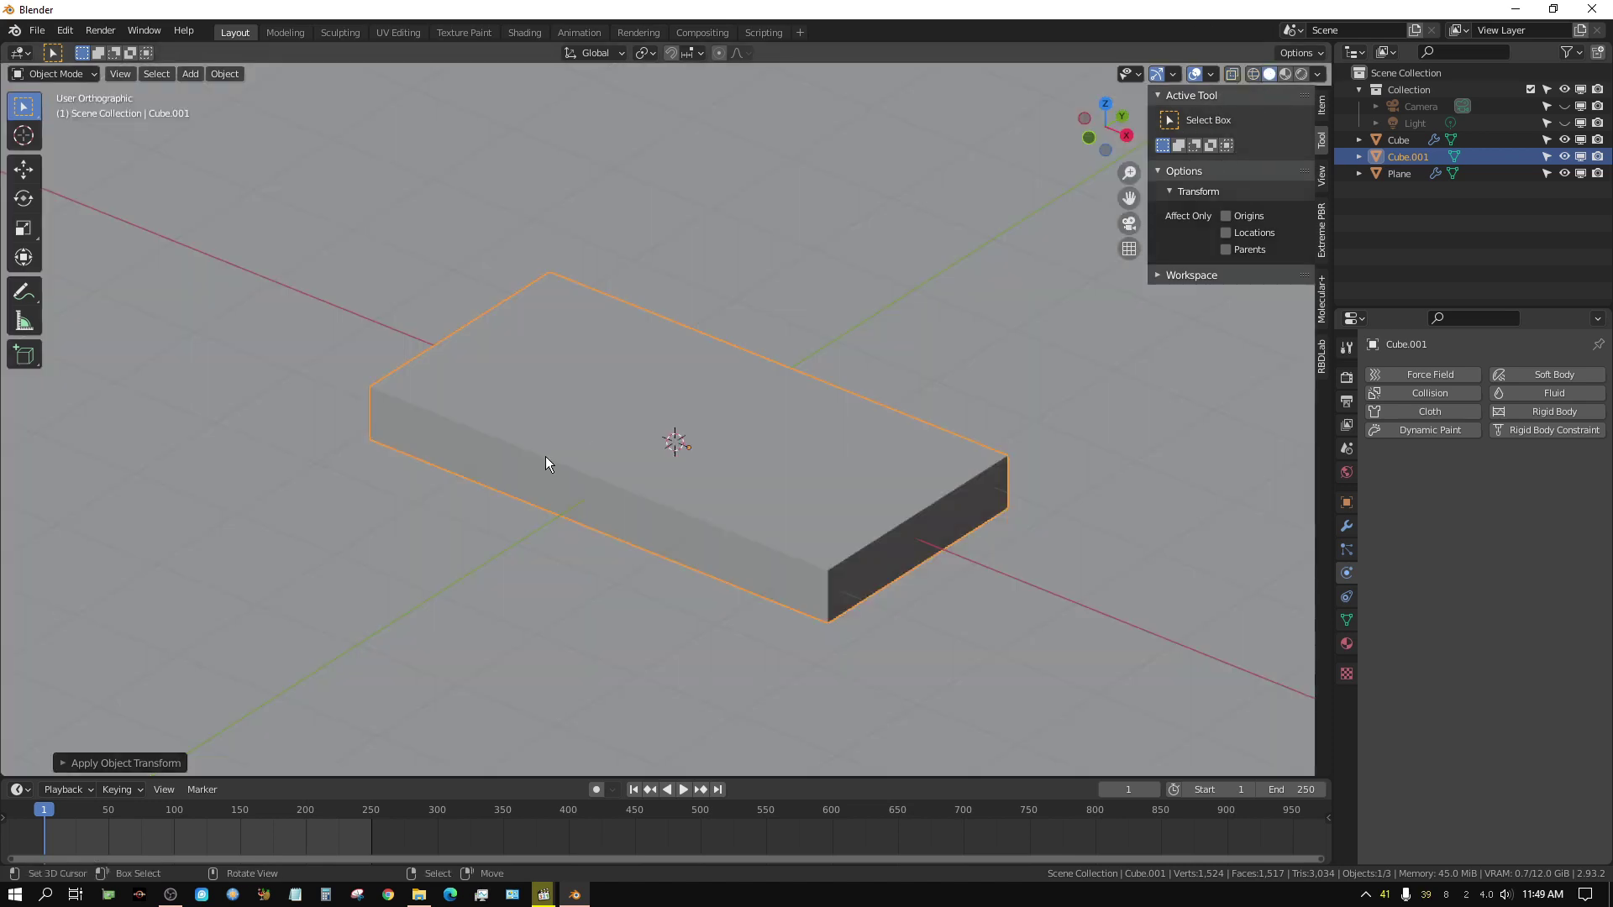
Enter Edit Mode on the slab and cut a loop around its sides.
{"action": "key", "text": "Tab"}
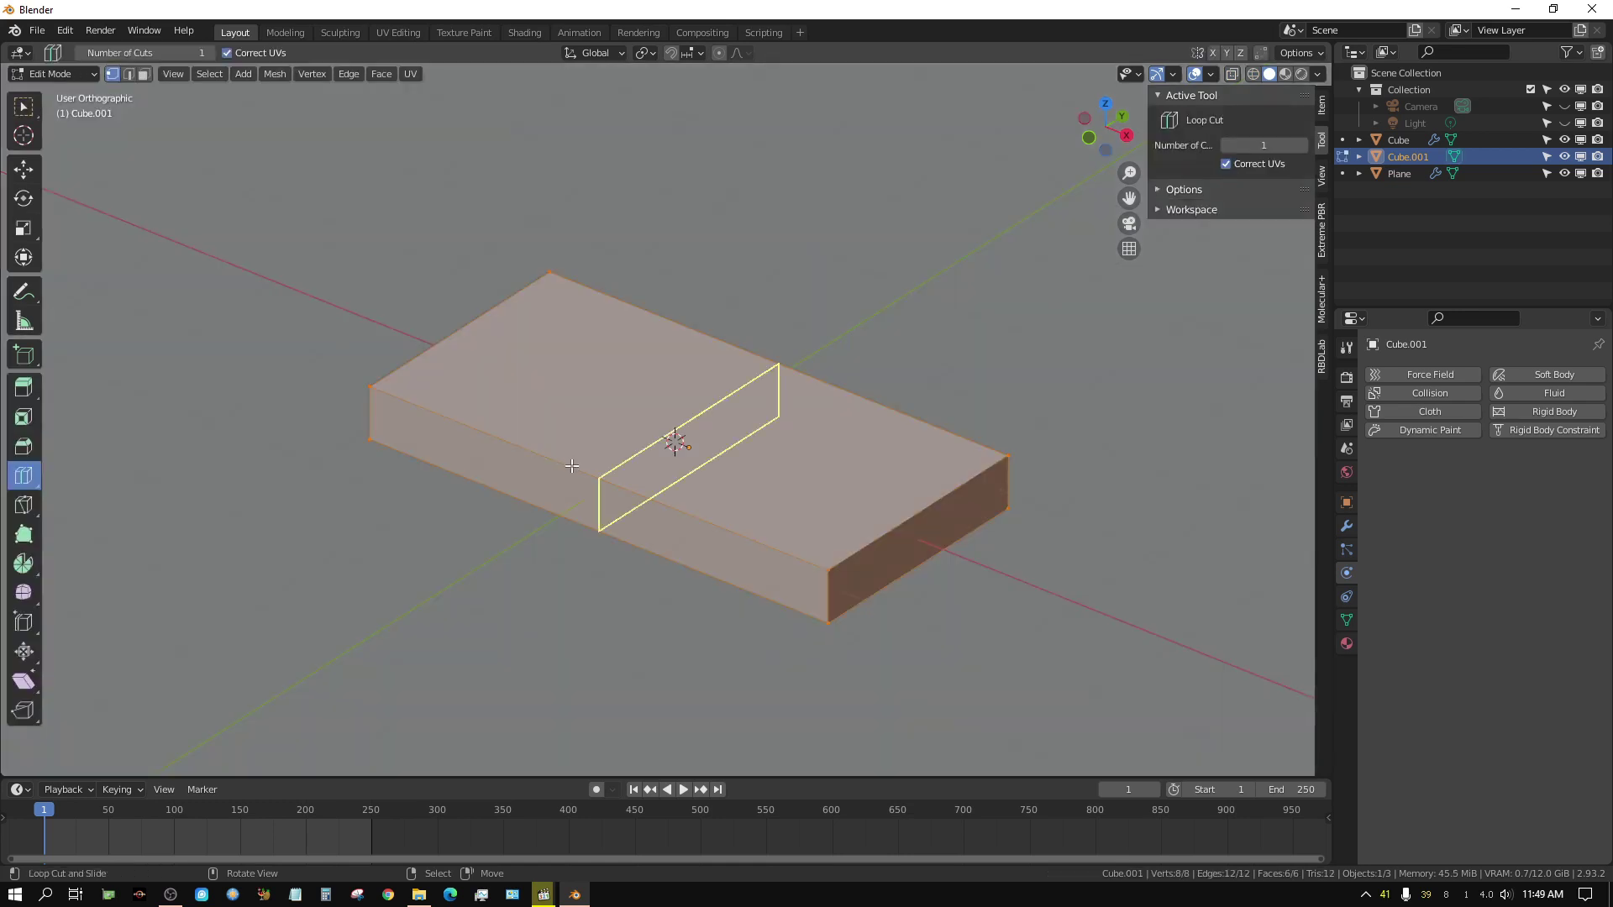
{"action": "left_click", "coordinate": [24, 106]}
{"action": "key", "text": "3"}
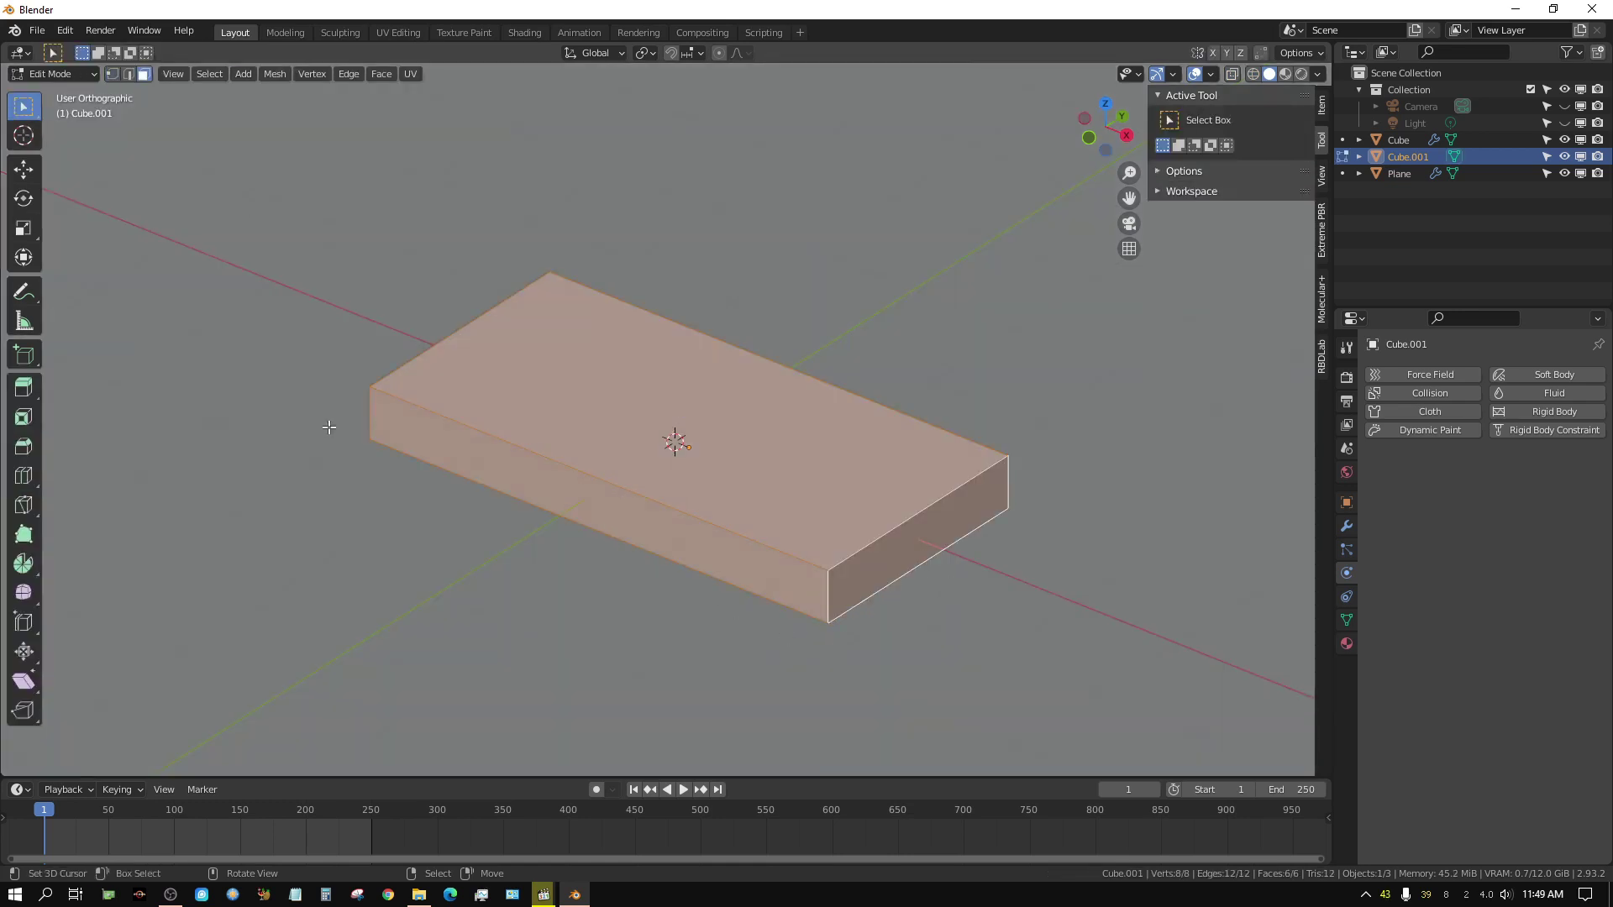
{"action": "left_click", "coordinate": [26, 481]}
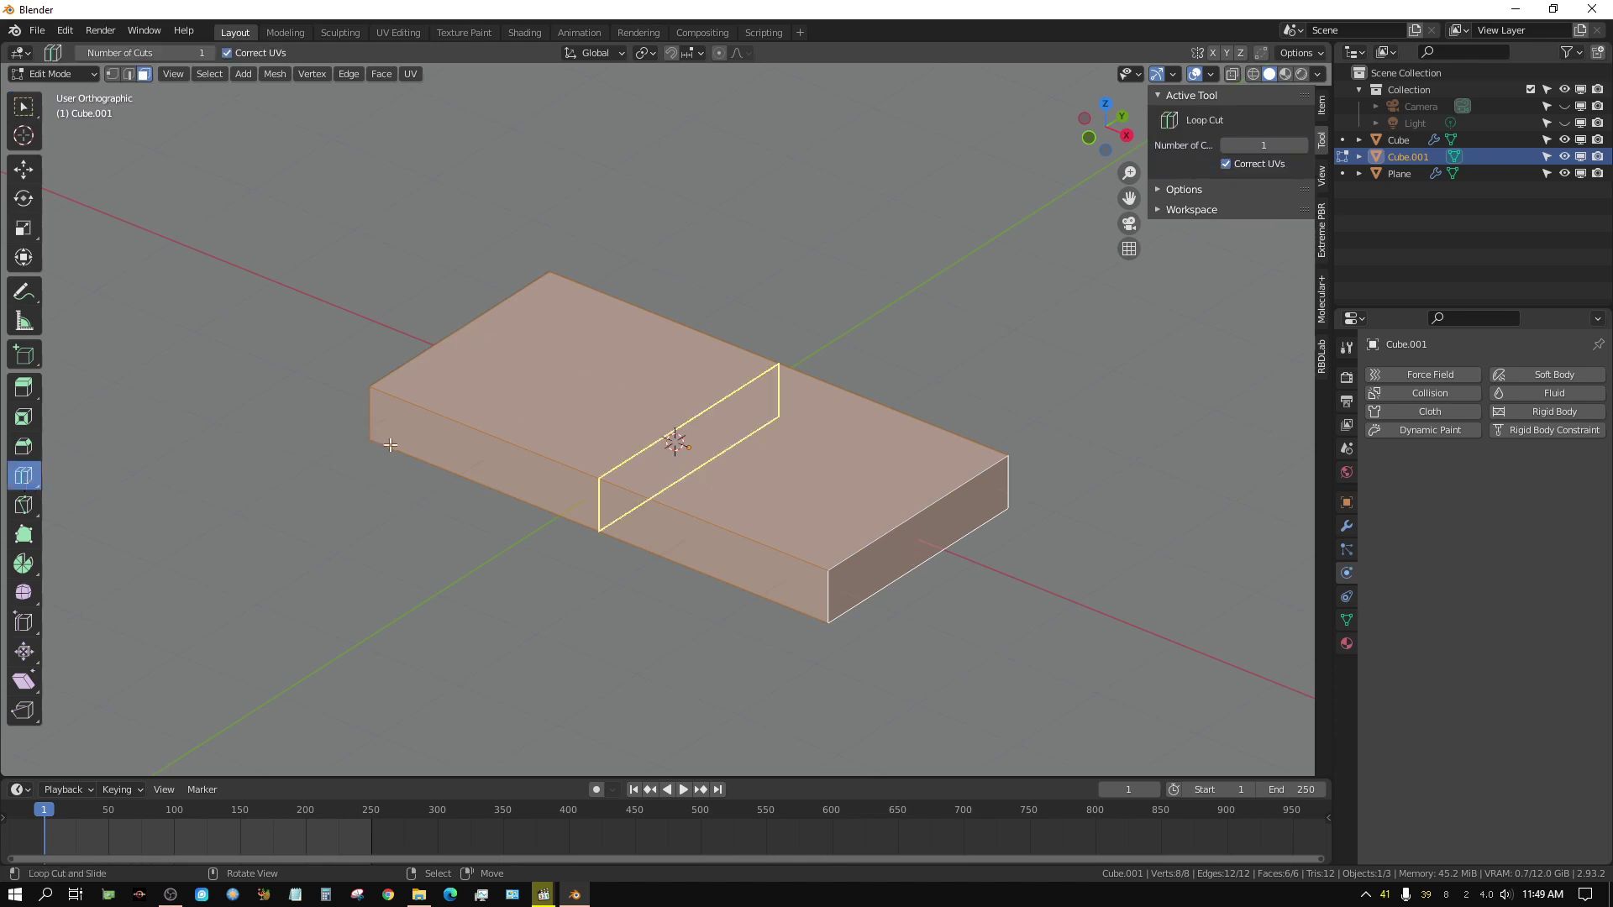
{"action": "left_click", "coordinate": [822, 596]}
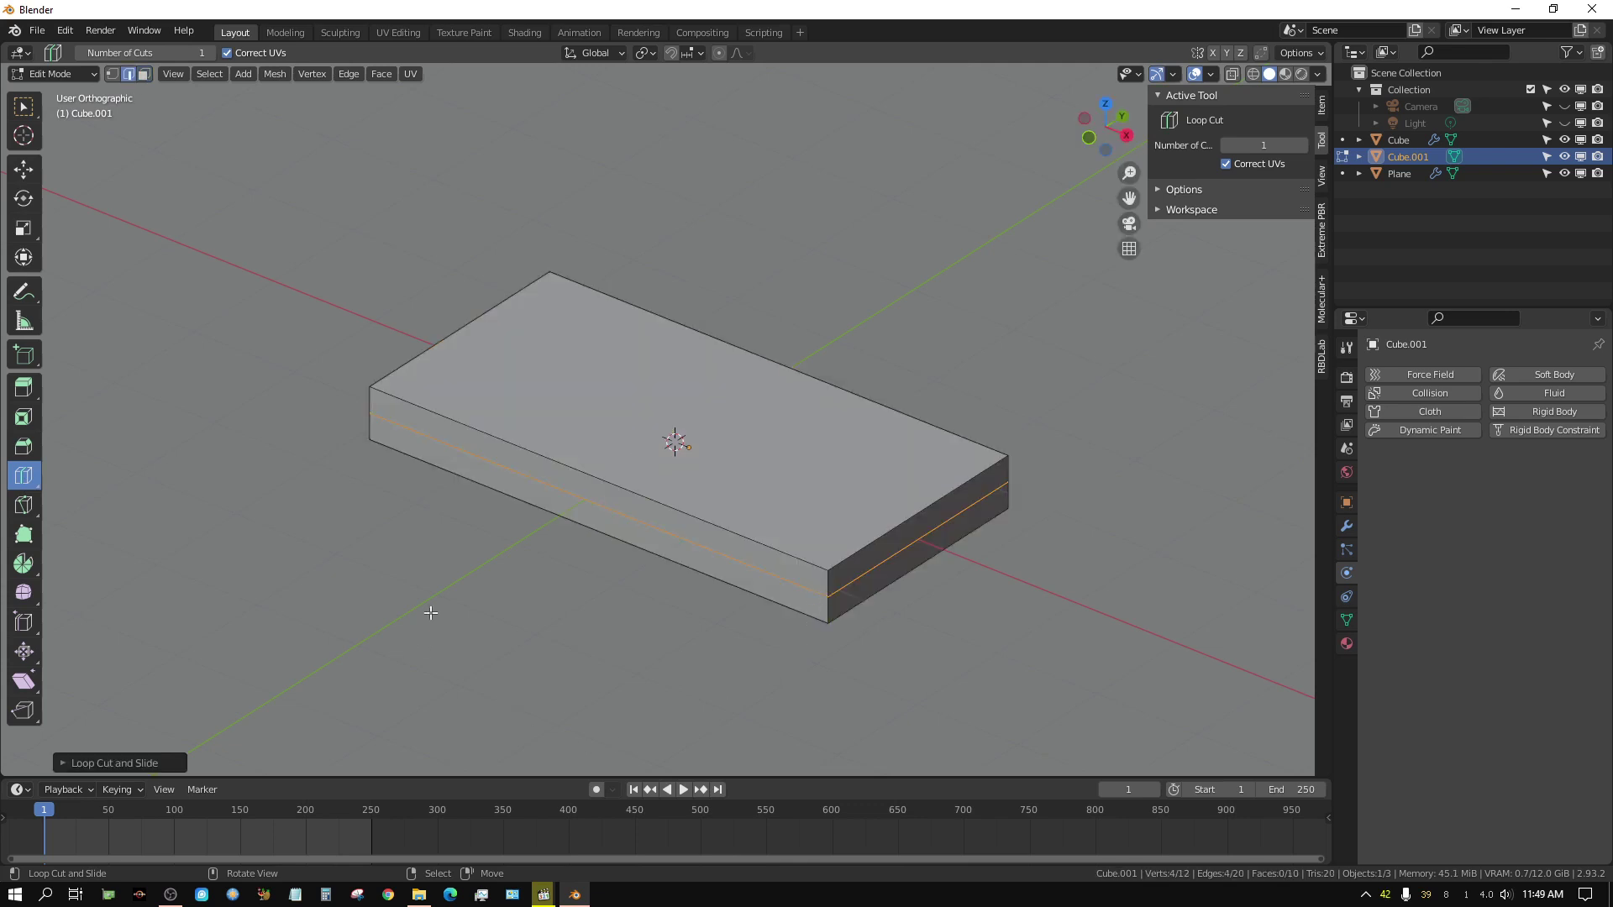
Add a loop cut across the slab's width with 30 cuts.
{"action": "left_click", "coordinate": [621, 509]}
{"action": "left_click", "coordinate": [67, 764]}
{"action": "left_click", "coordinate": [216, 632]}
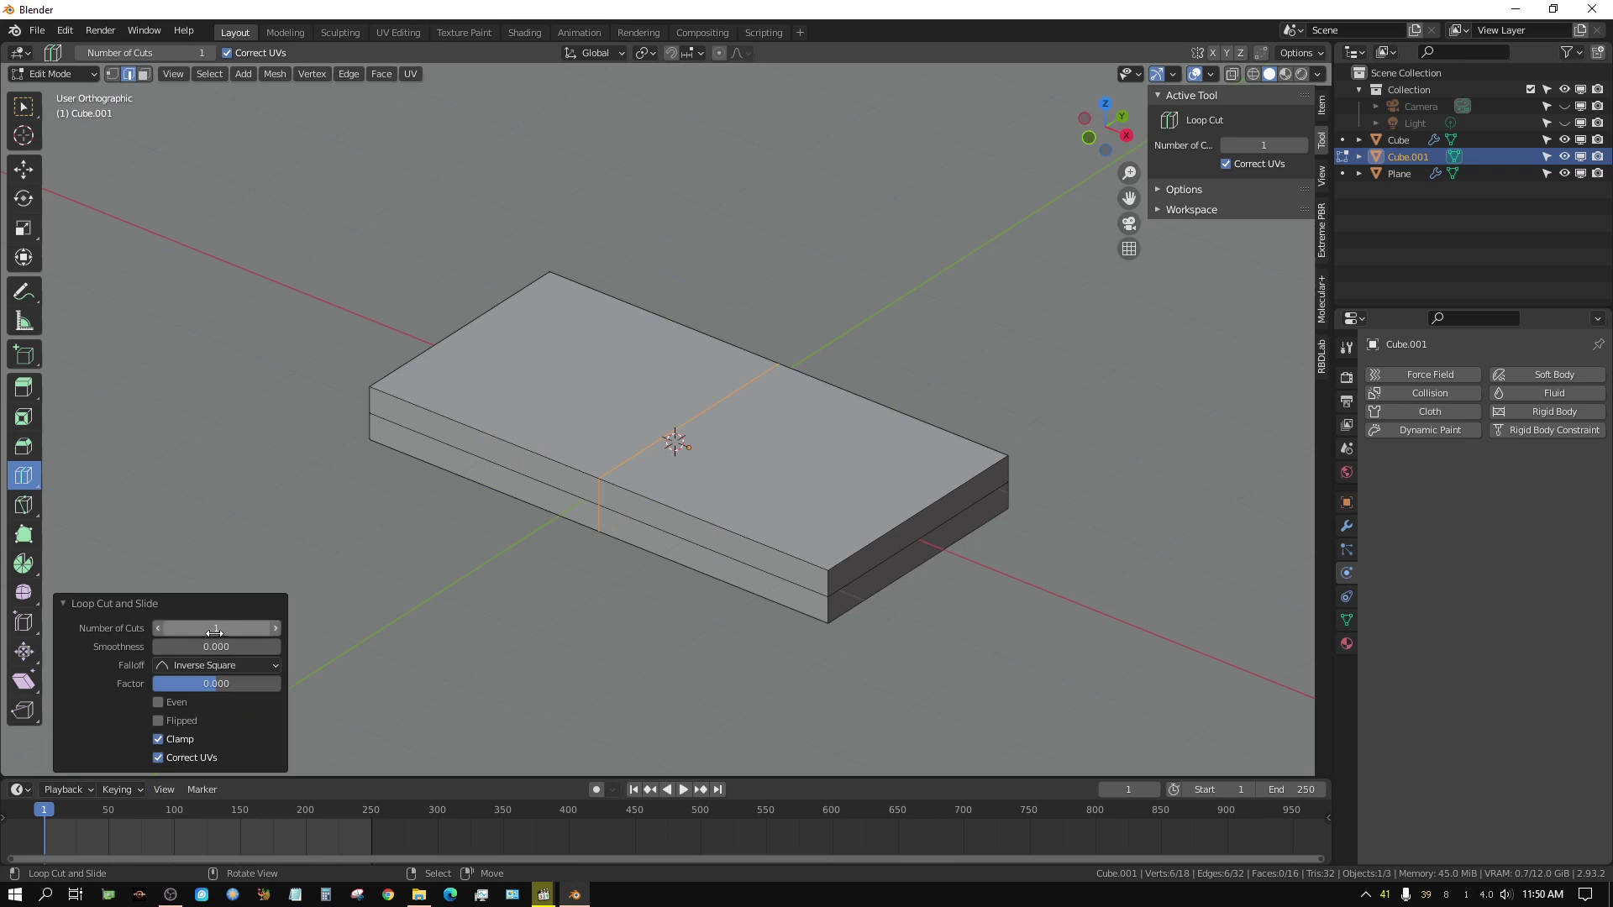
{"action": "type", "text": "30"}
{"action": "key", "text": "Return"}
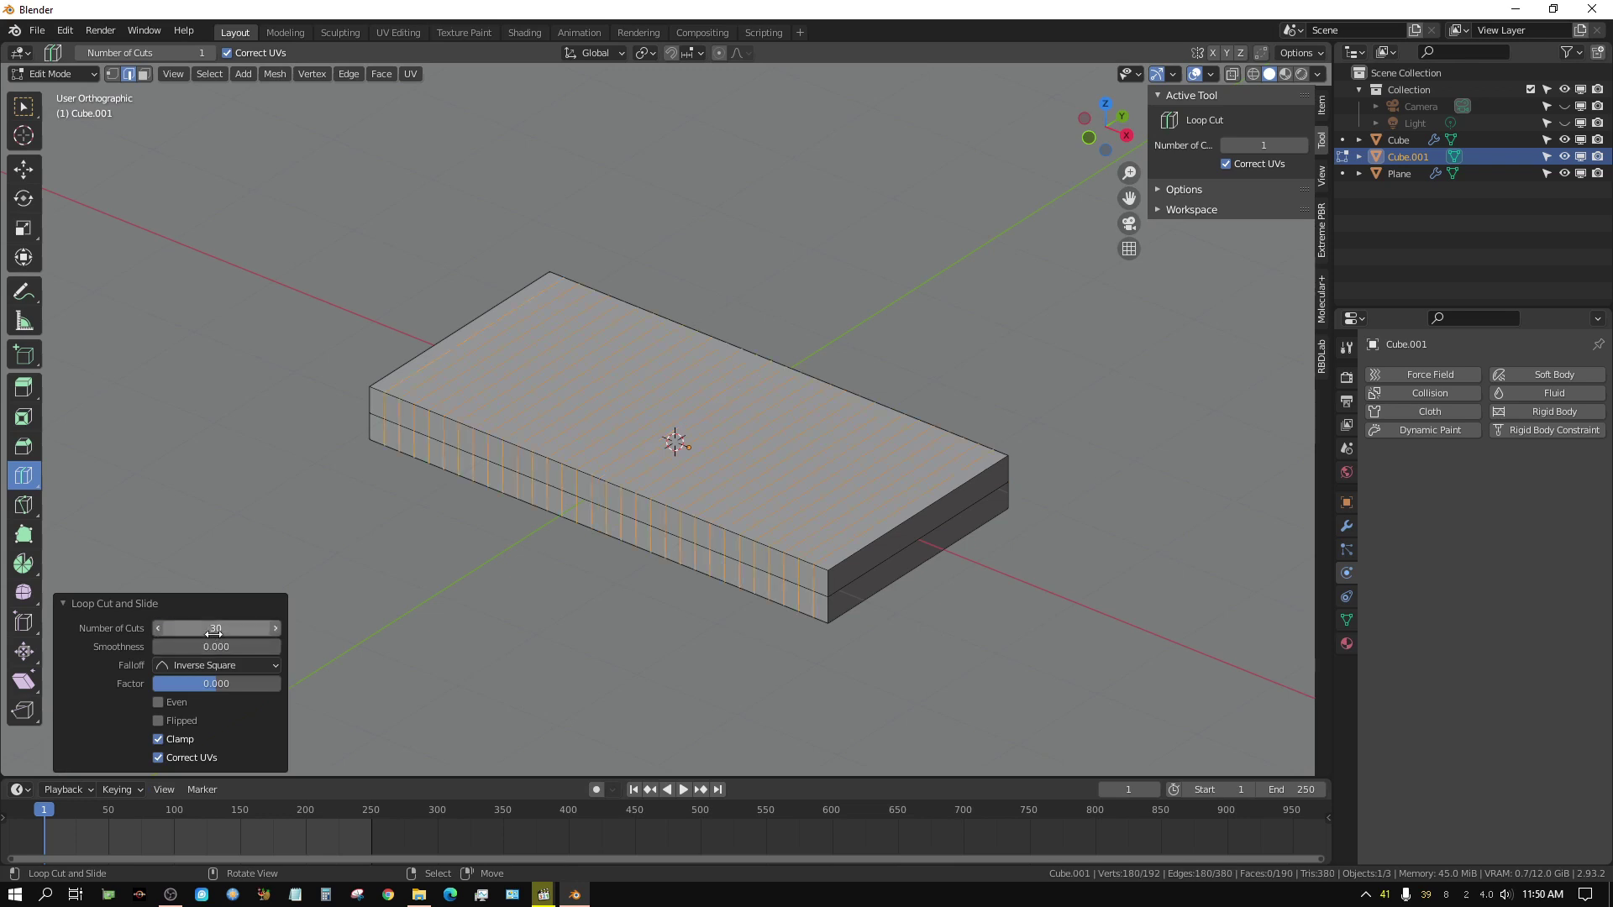
Add a loop cut along the slab's length with 15 cuts.
{"action": "left_click", "coordinate": [912, 509]}
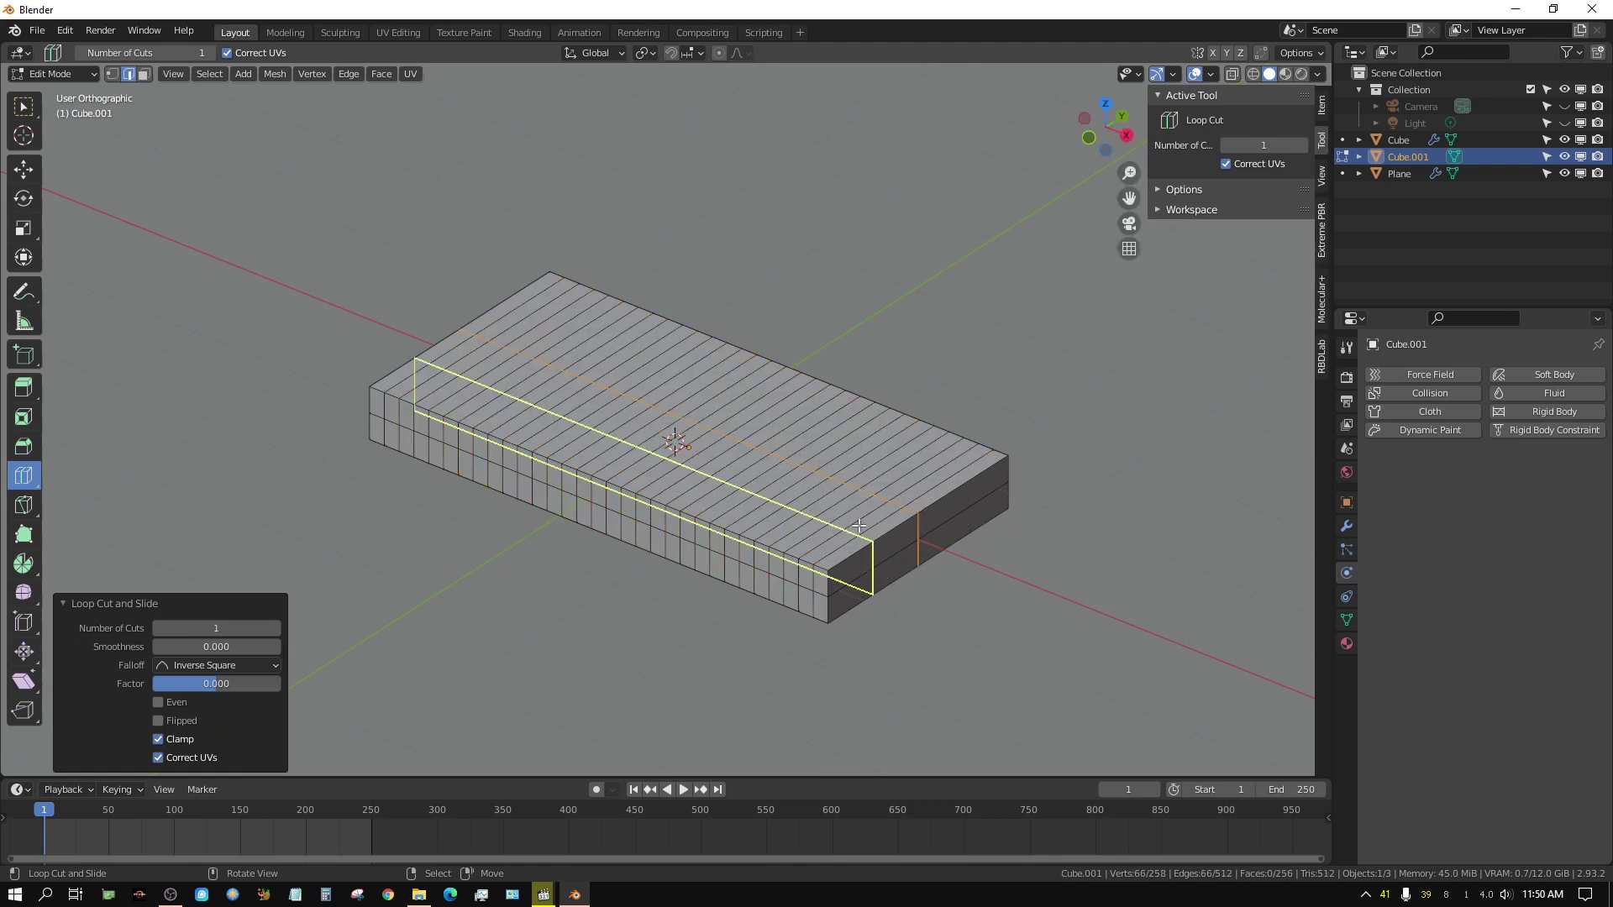
{"action": "left_click", "coordinate": [219, 630]}
{"action": "type", "text": "15"}
{"action": "key", "text": "Return"}
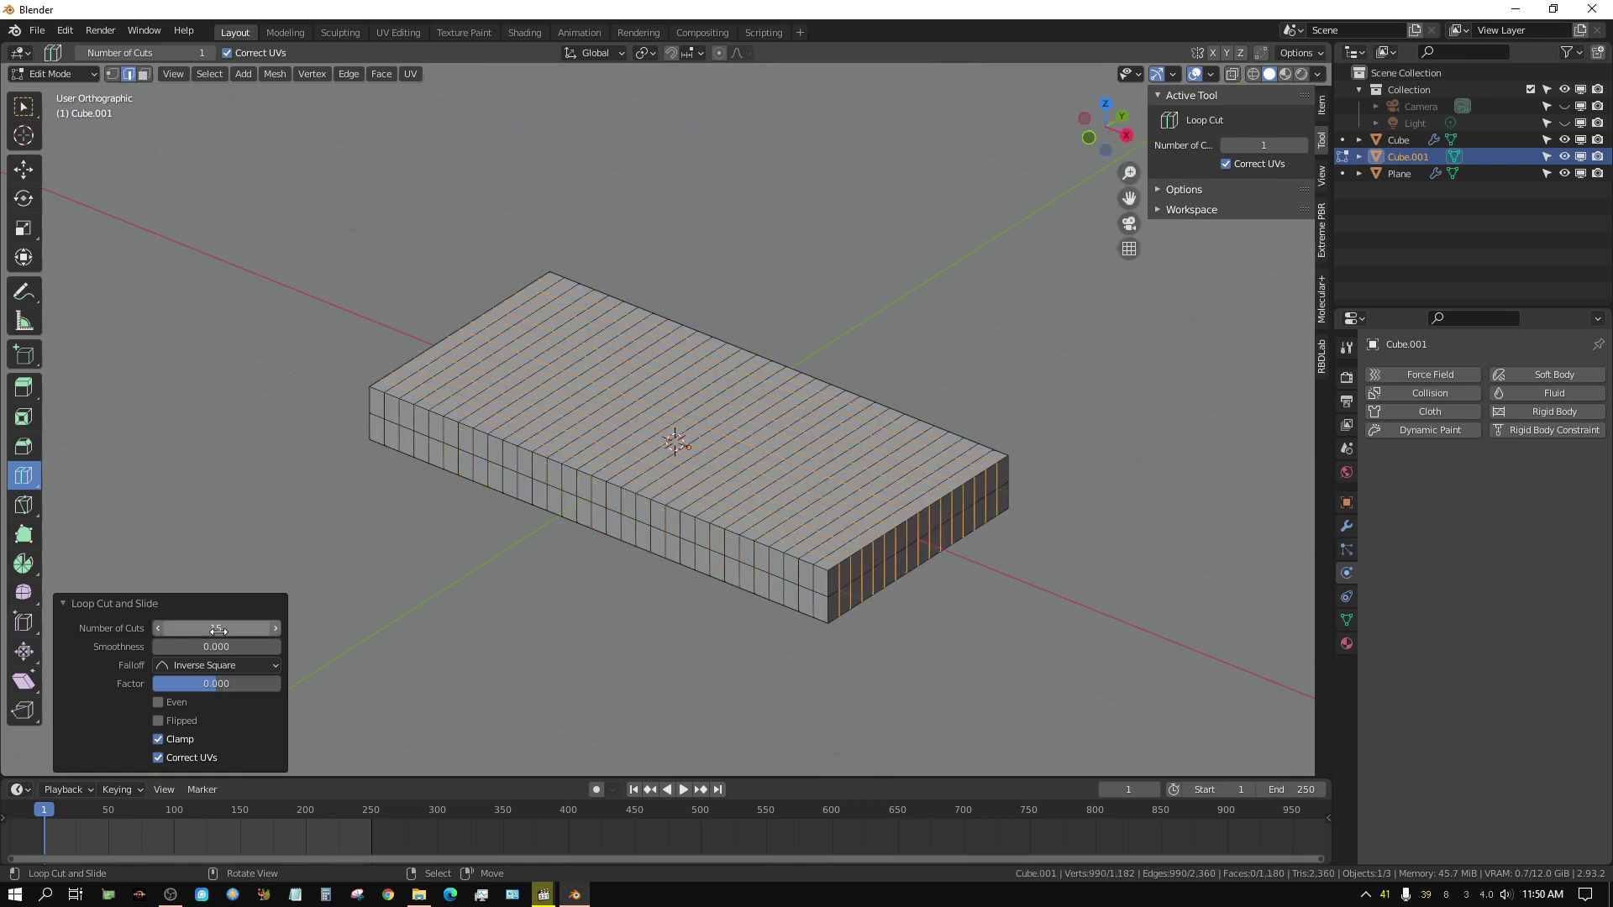
Inspect the dense loop-cut grid in wireframe and solid shading from several angles.
{"action": "middle_click_drag", "start_coordinate": [643, 370], "coordinate": [686, 473]}
{"action": "scroll", "coordinate": [684, 470], "scroll_direction": "up", "scroll_amount": 3}
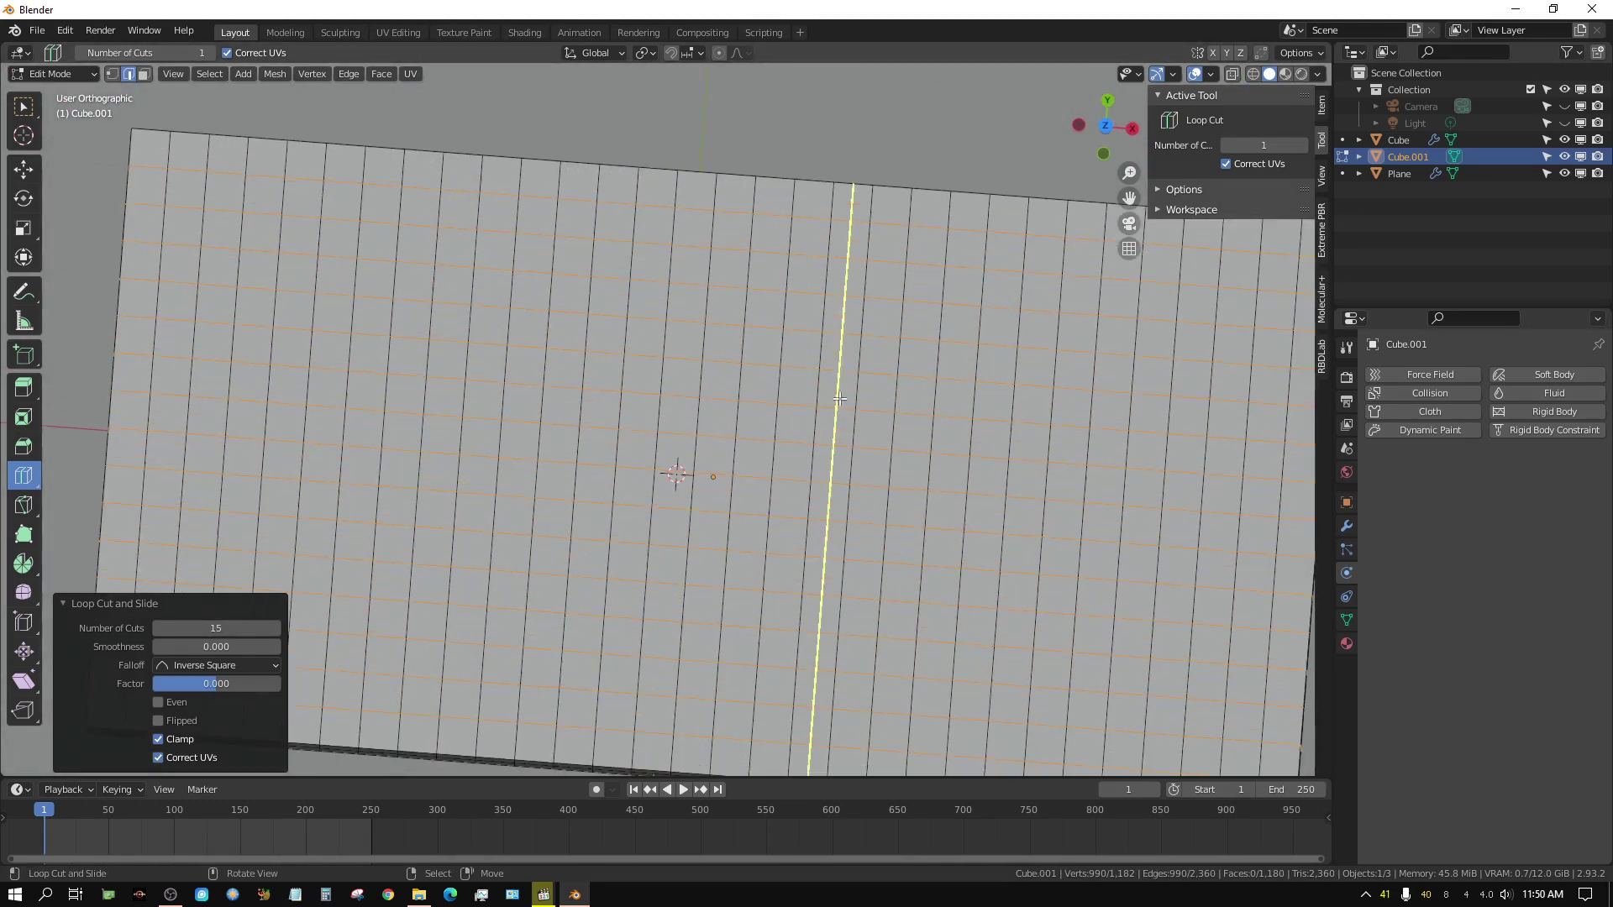
{"action": "left_click", "coordinate": [1253, 74]}
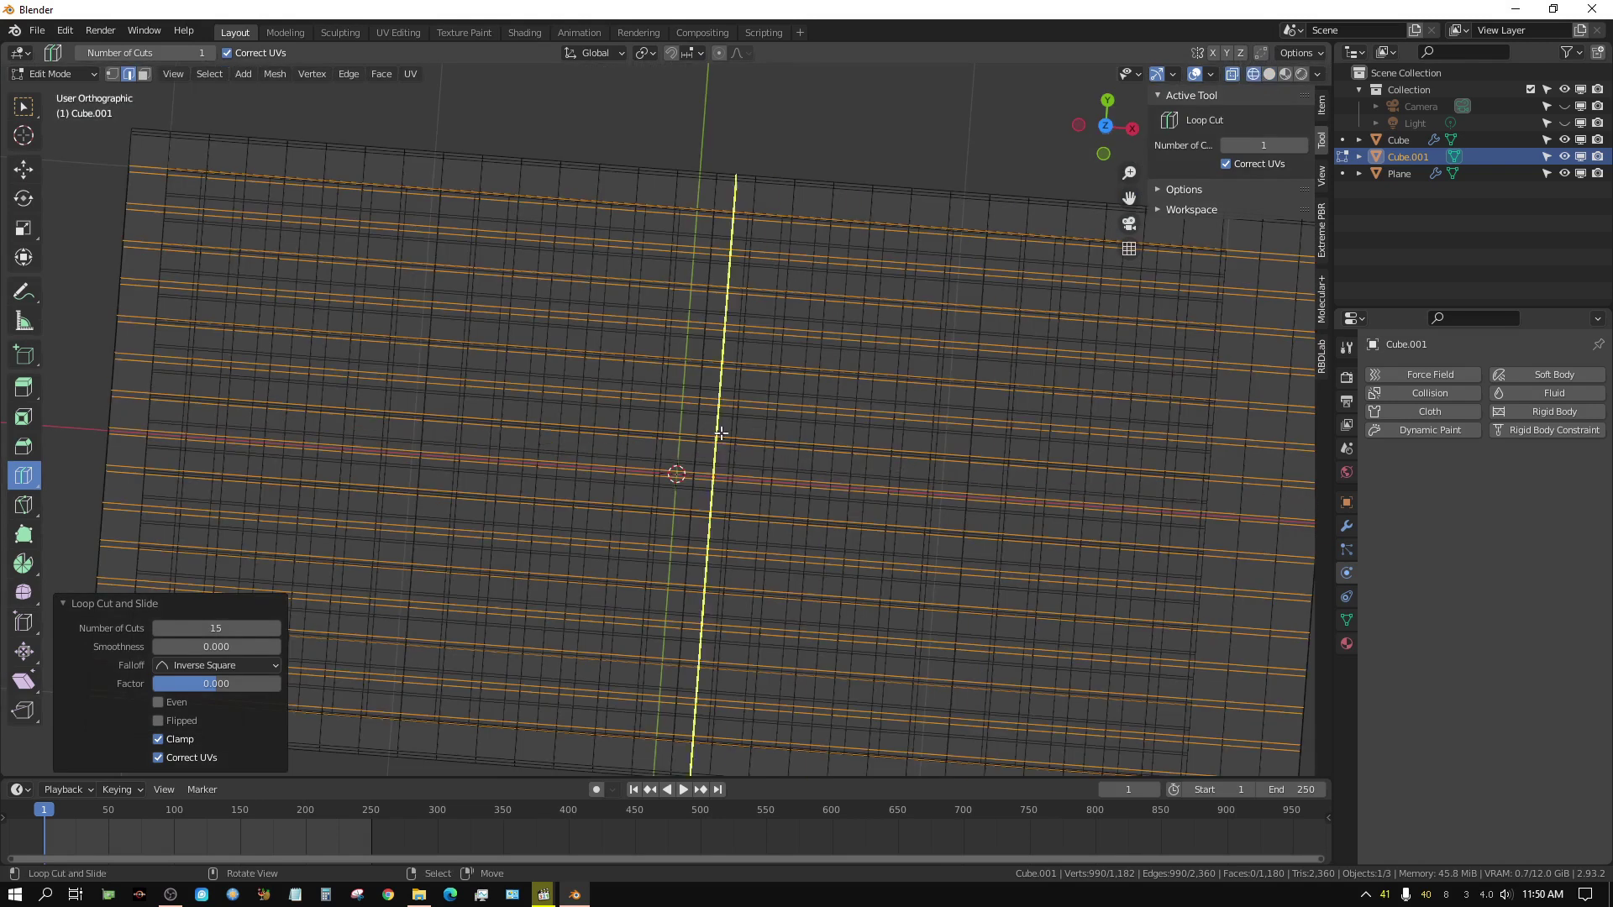
{"action": "left_click", "coordinate": [1268, 74]}
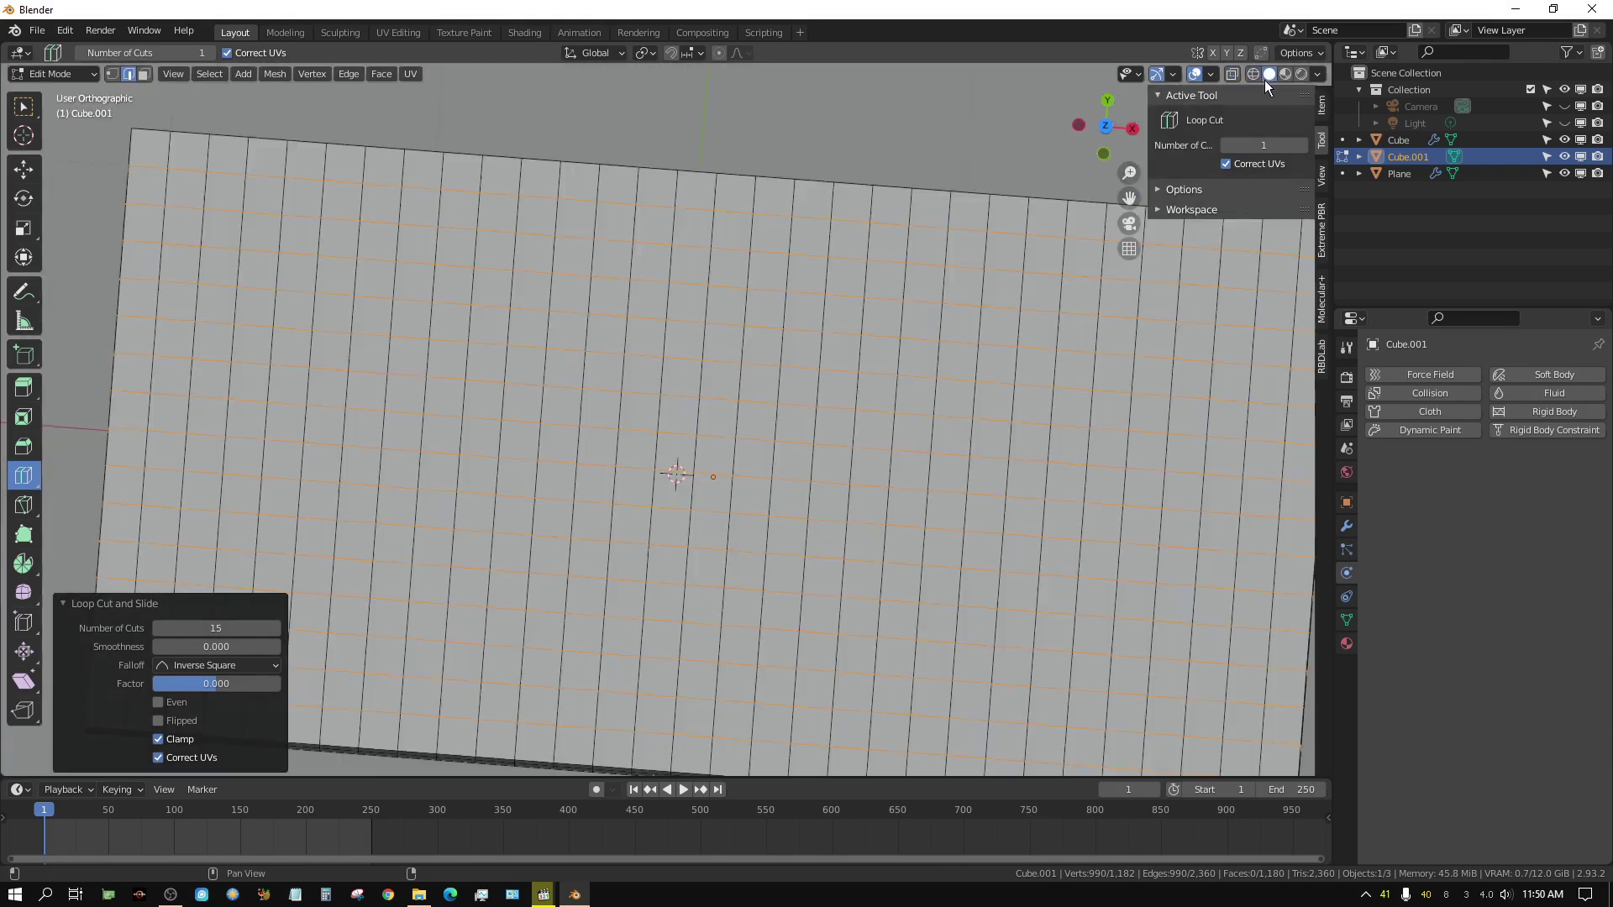
{"action": "left_click", "coordinate": [65, 603]}
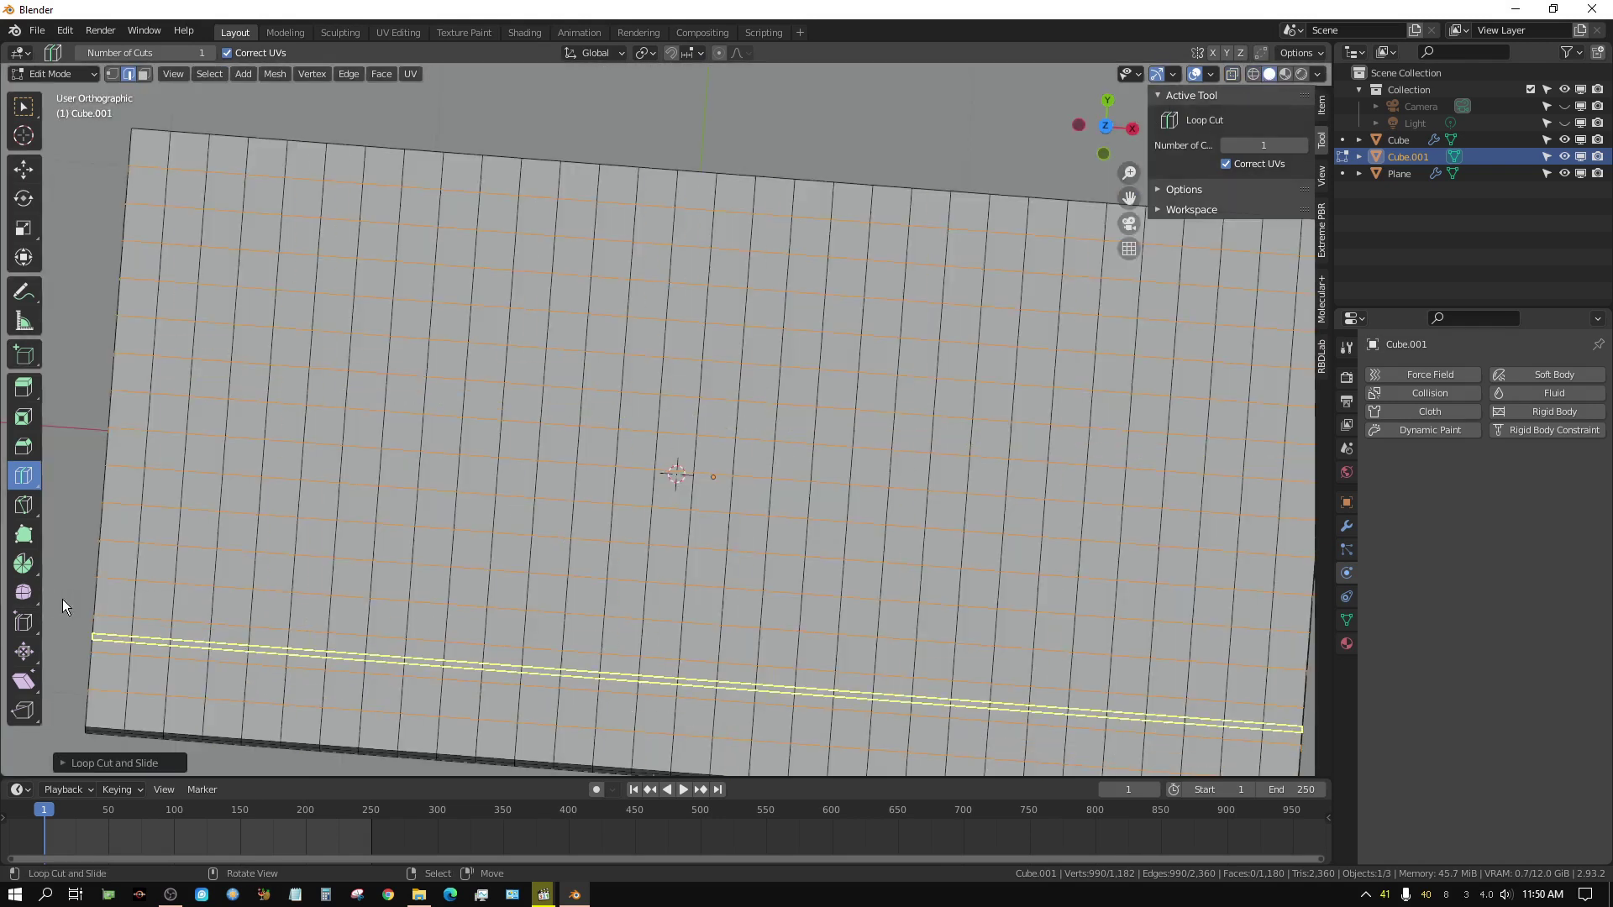
{"action": "middle_click_drag", "start_coordinate": [68, 612], "coordinate": [92, 706]}
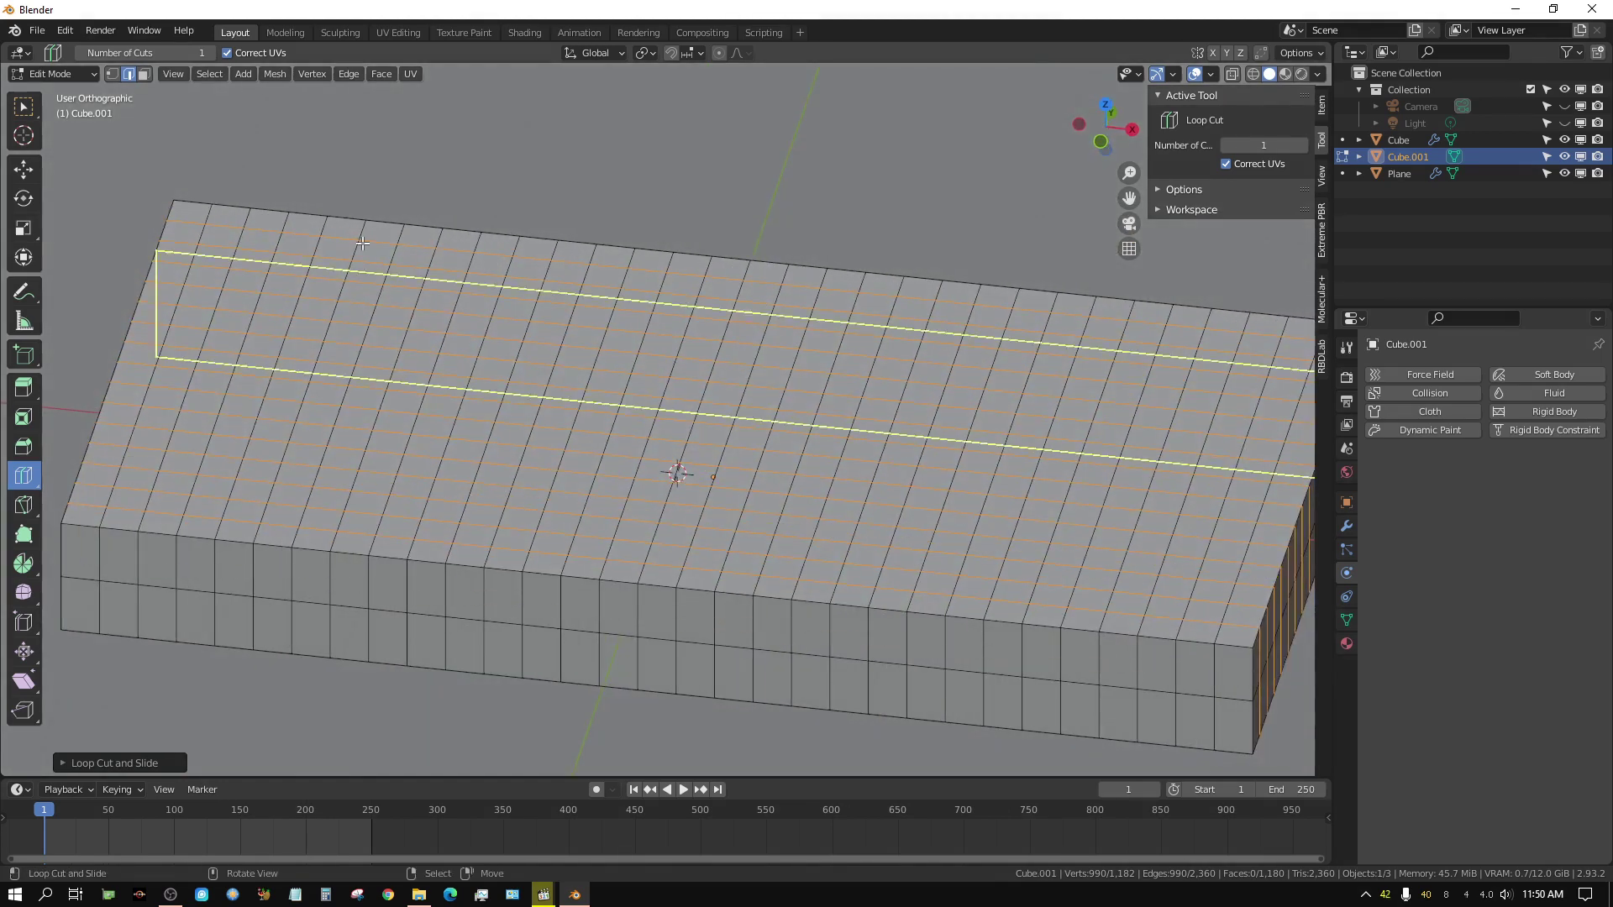
{"action": "left_click", "coordinate": [24, 111]}
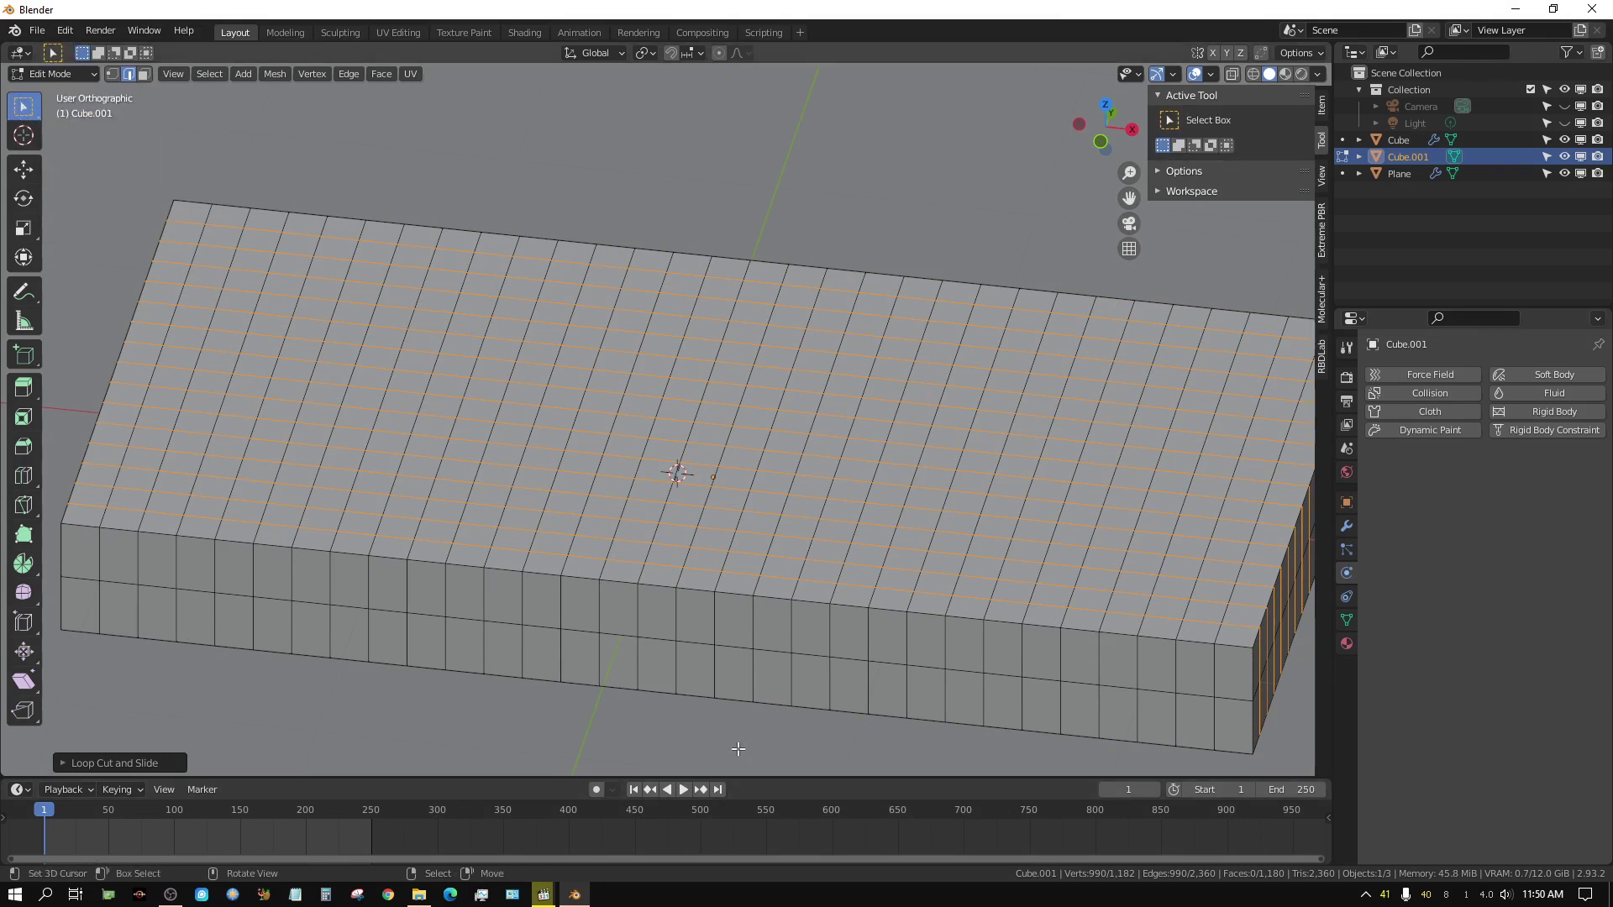
Switch to face select mode and pick a face at the slab's front corner.
{"action": "scroll", "coordinate": [762, 755], "scroll_direction": "down", "scroll_amount": 3}
{"action": "middle_click_drag", "start_coordinate": [763, 755], "coordinate": [915, 663]}
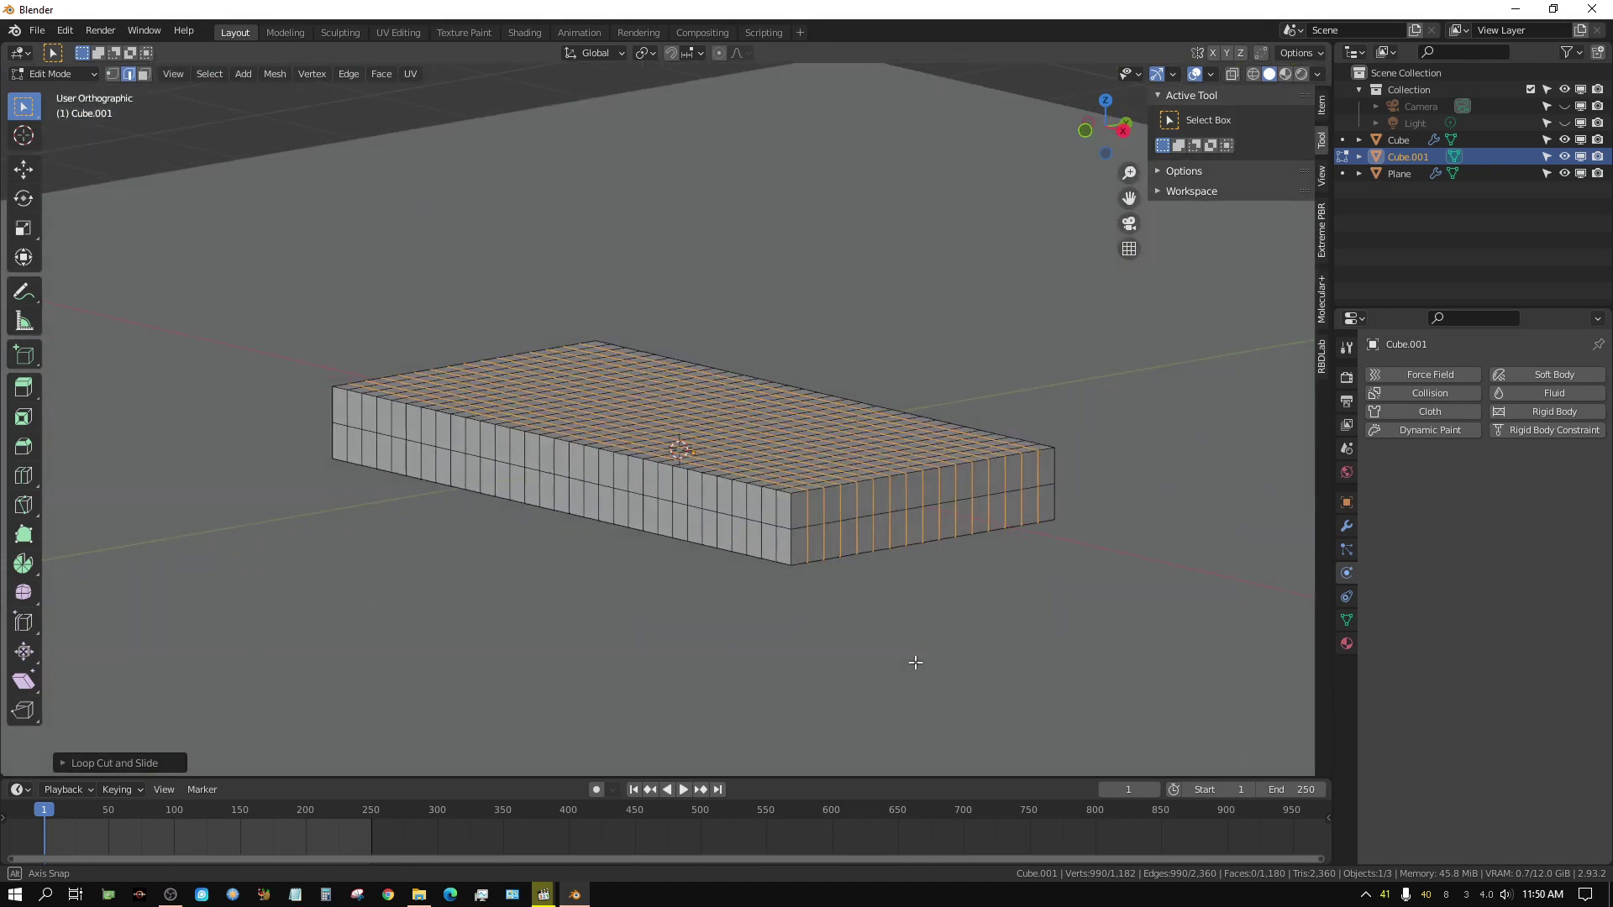
{"action": "left_click", "coordinate": [144, 74]}
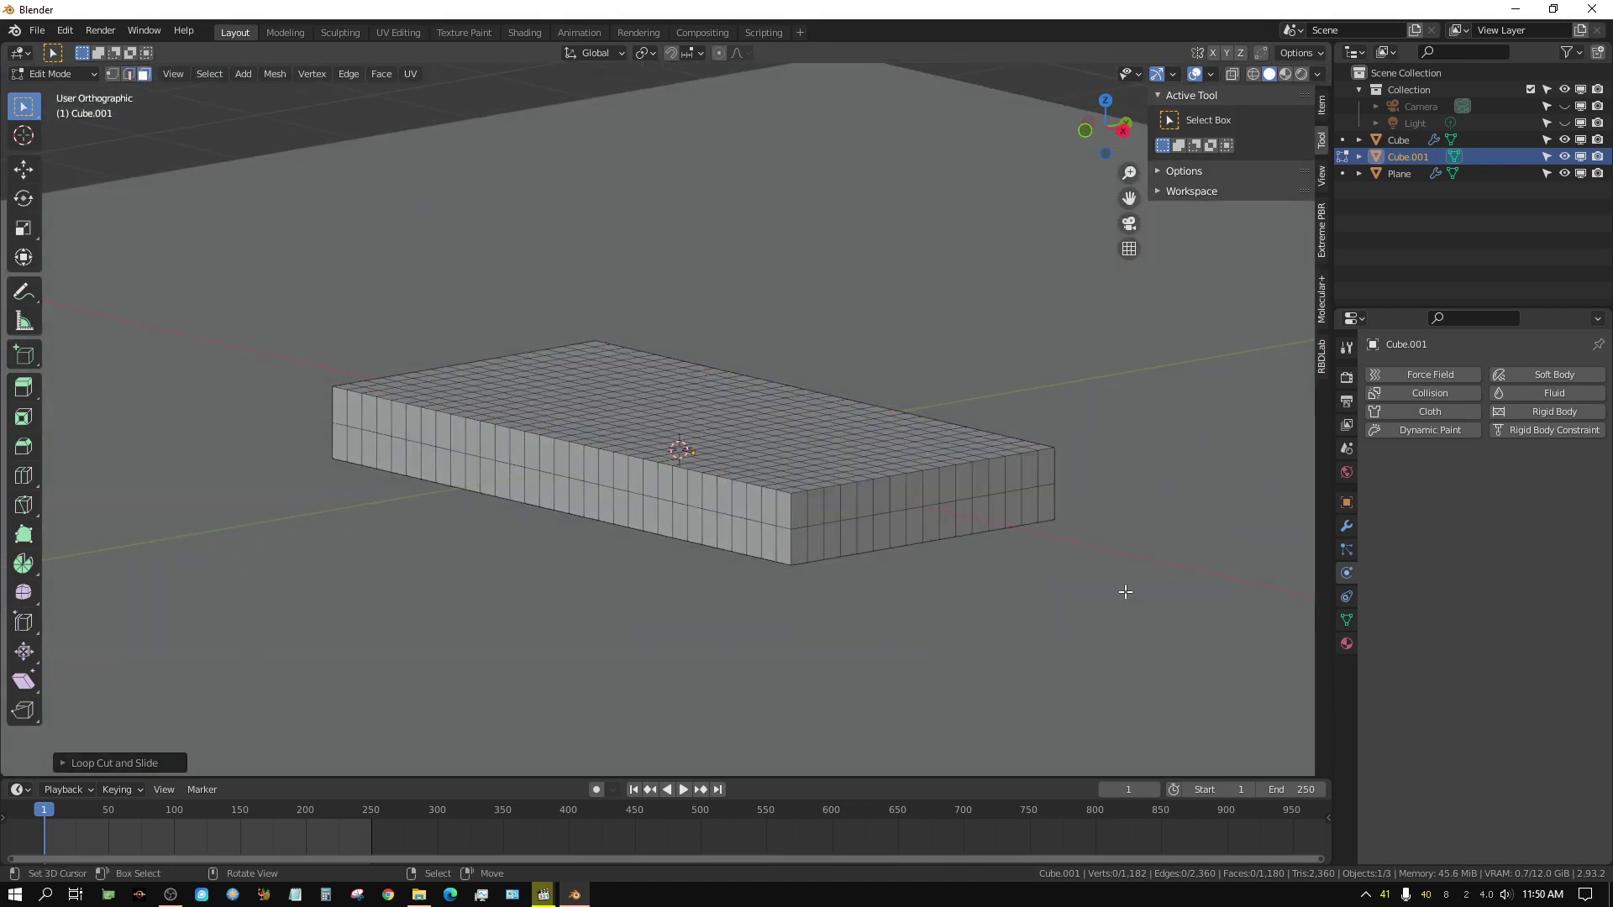
{"action": "middle_click_drag", "start_coordinate": [1037, 642], "coordinate": [983, 649]}
{"action": "left_click", "coordinate": [944, 514]}
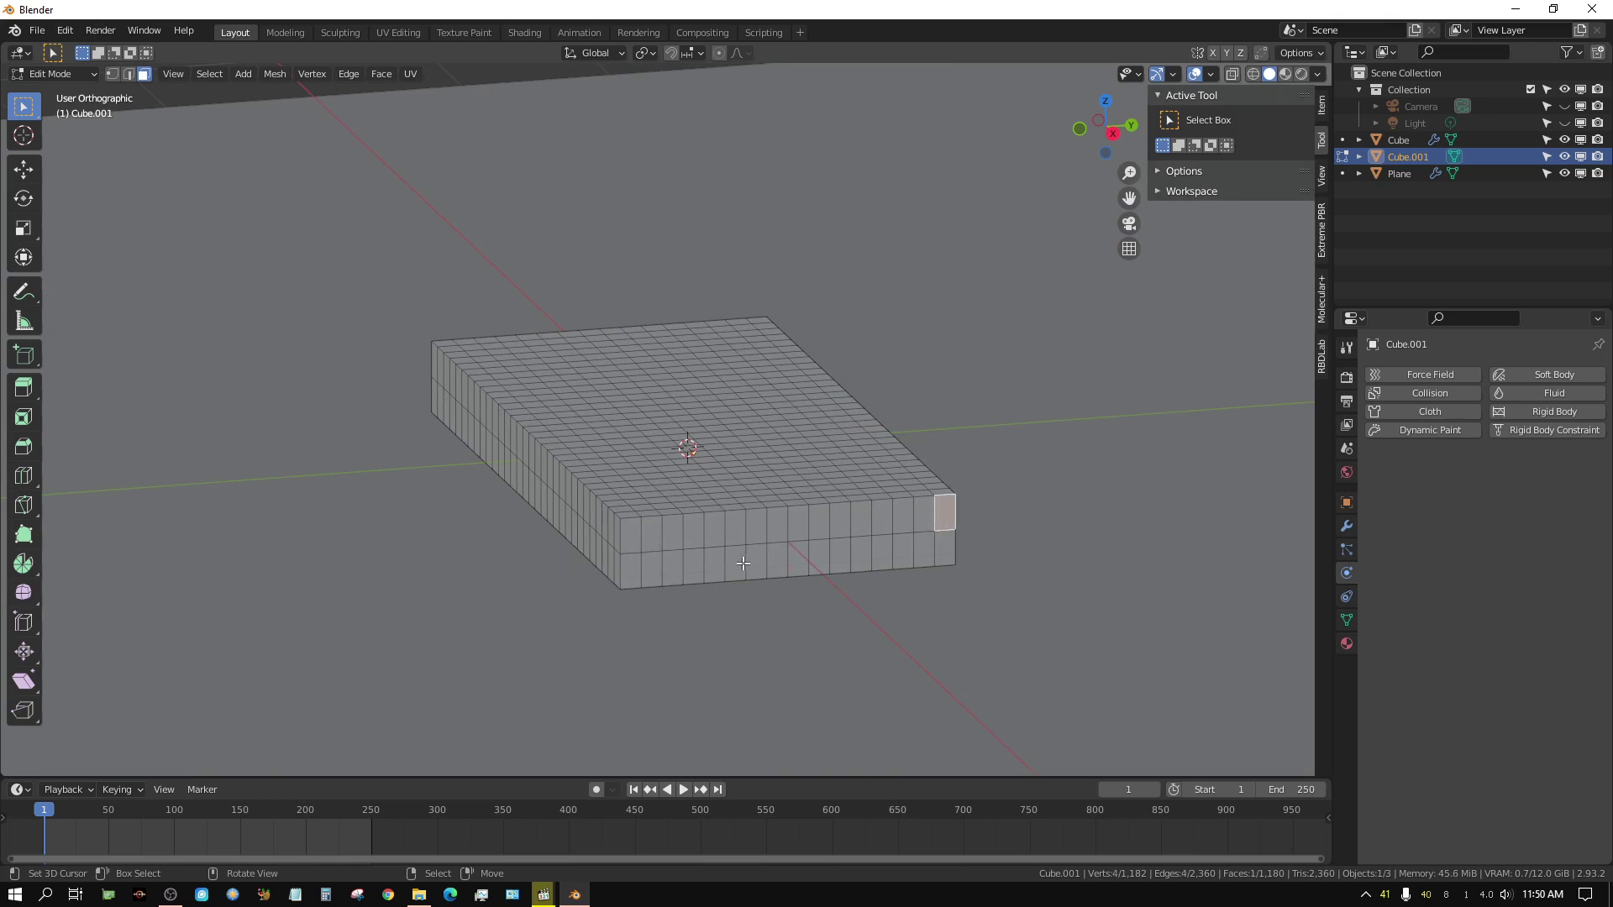
Circle-select the row of front side faces and delete them to open that end.
{"action": "key", "text": "c"}
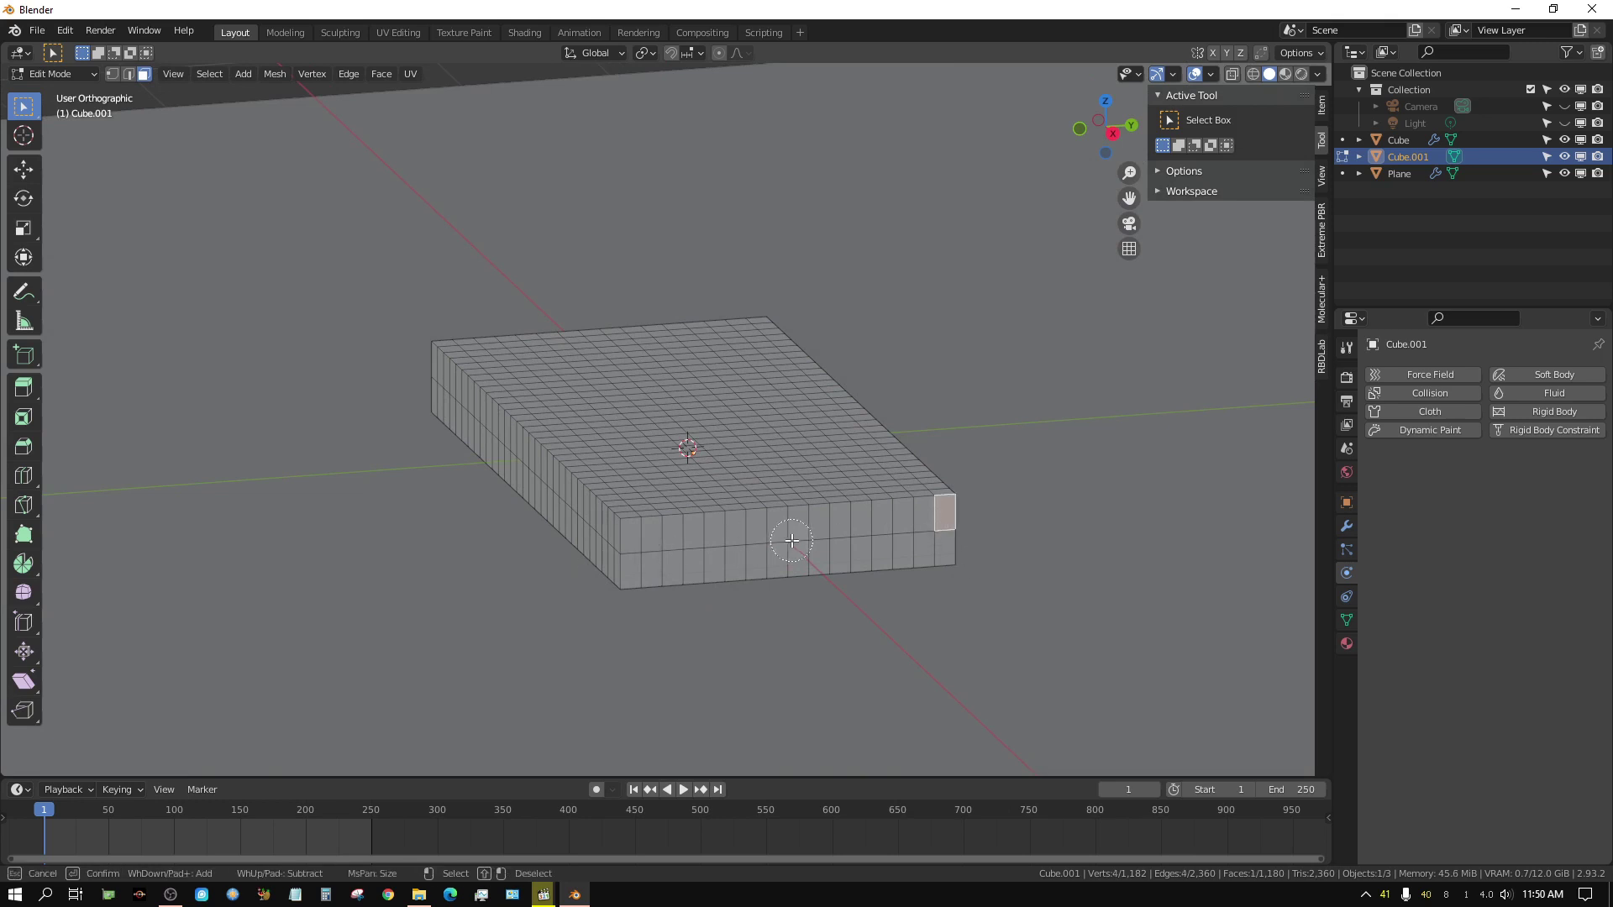
{"action": "left_click_drag", "start_coordinate": [928, 541], "coordinate": [661, 555]}
{"action": "key", "text": "Escape"}
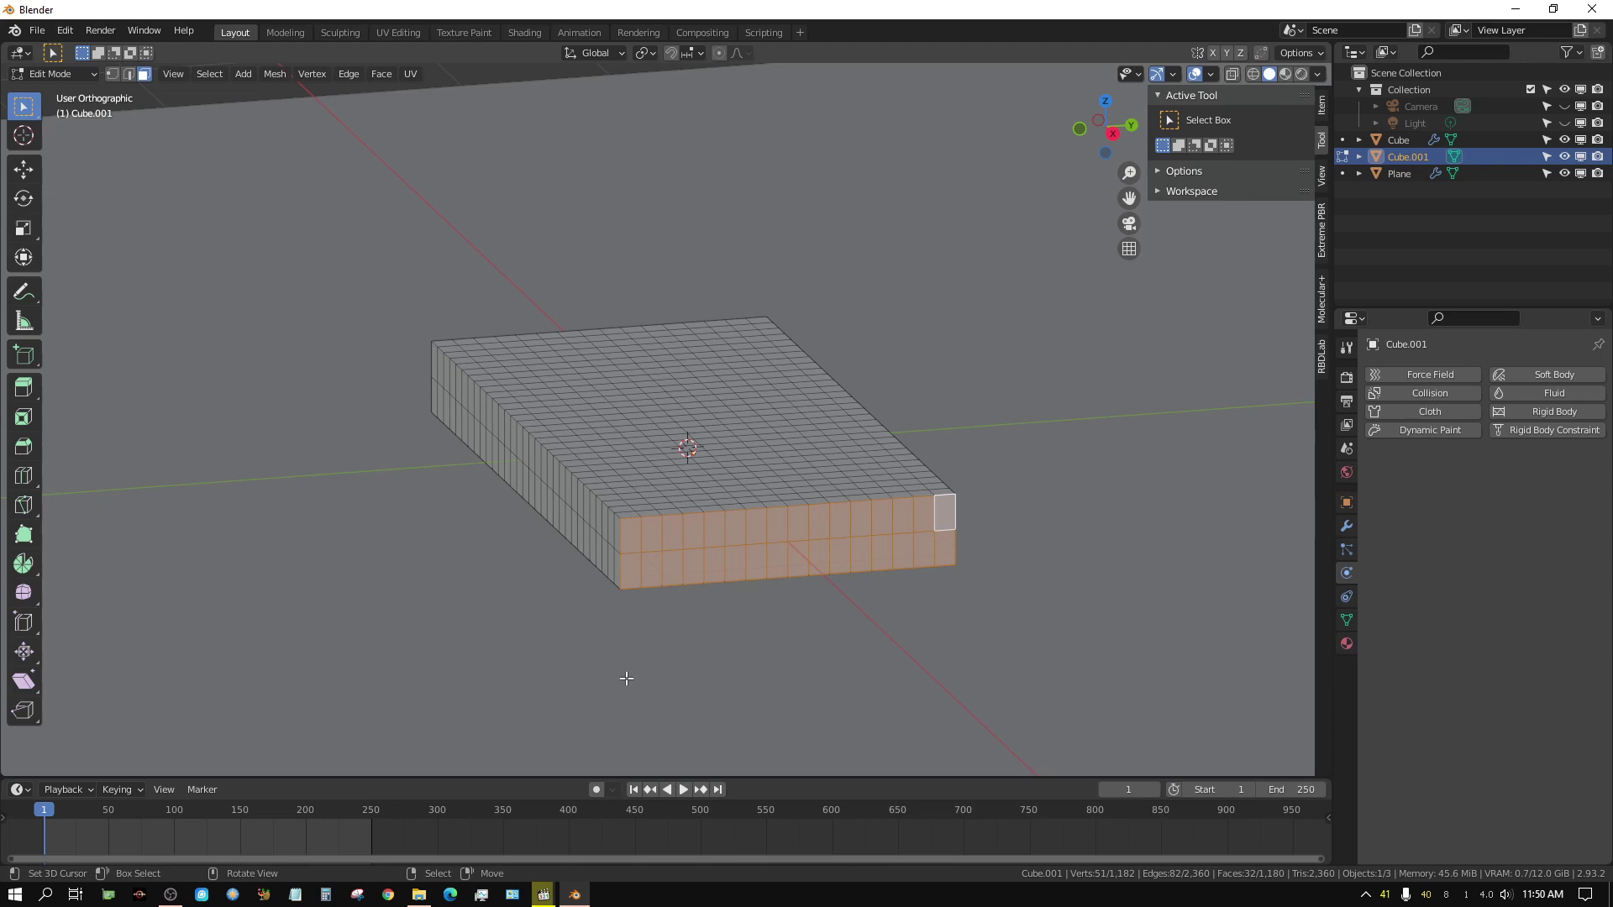
{"action": "key", "text": "x"}
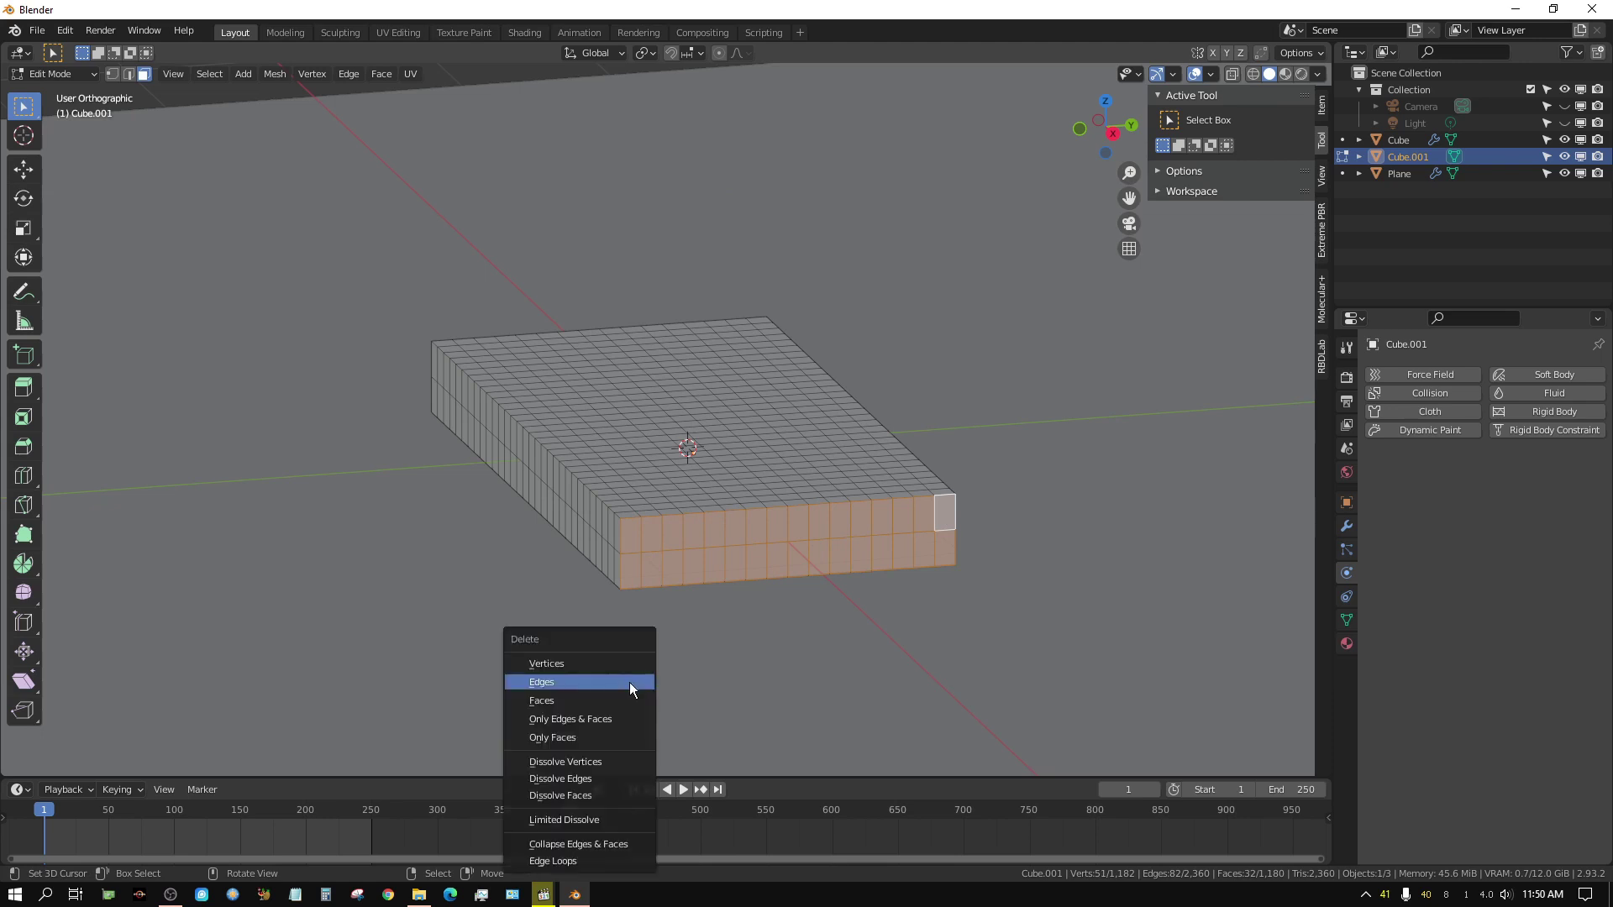
{"action": "left_click", "coordinate": [615, 704]}
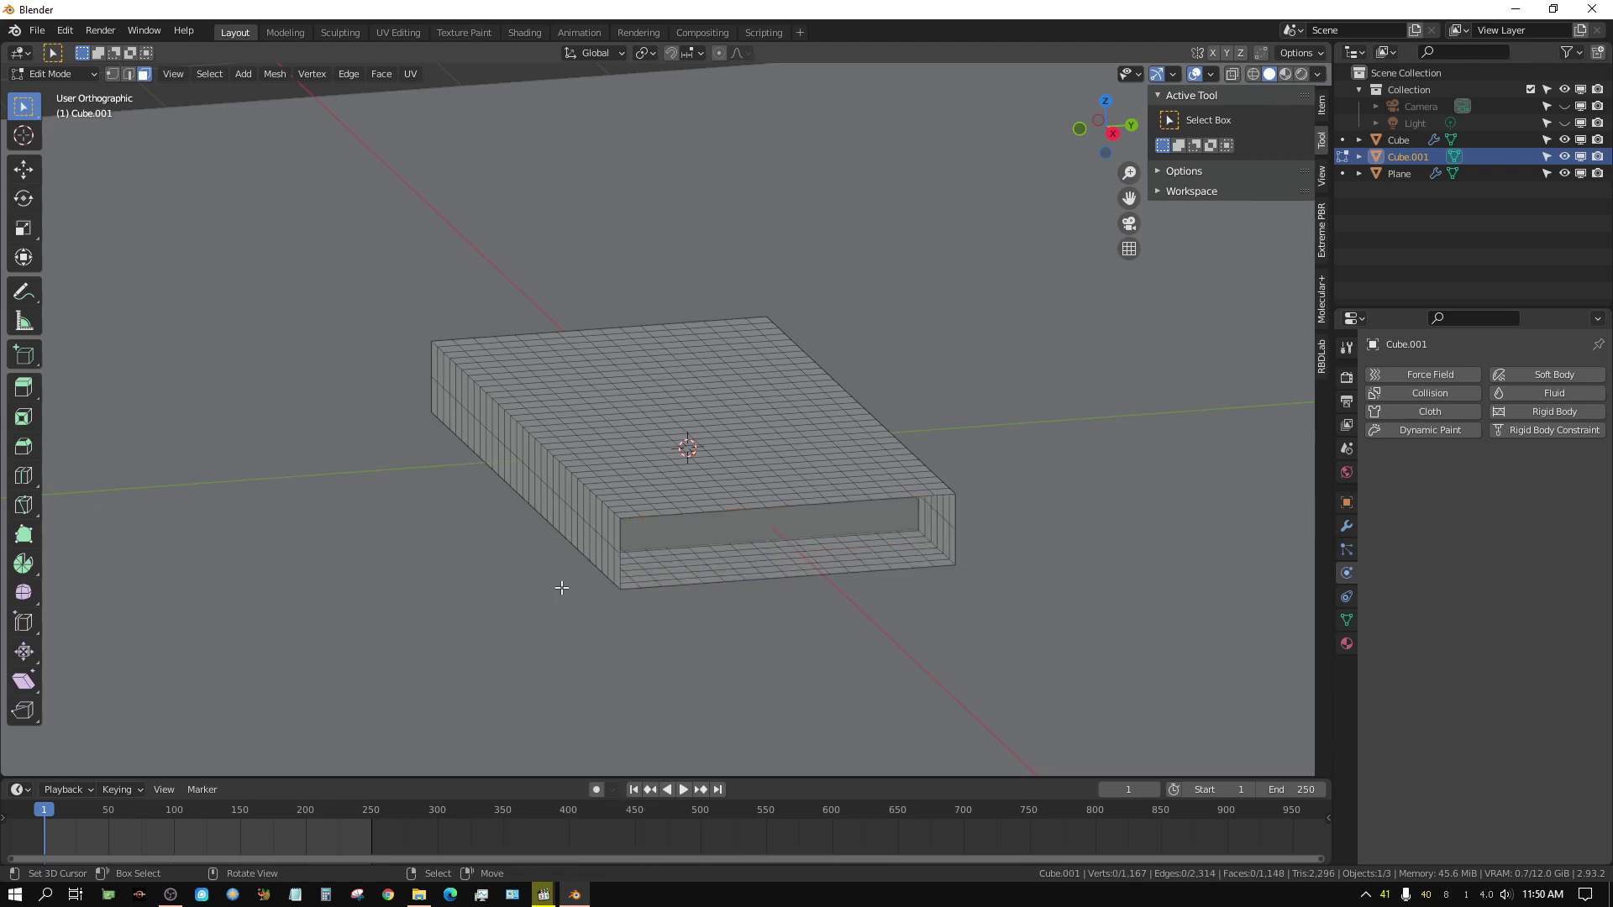
{"action": "middle_click_drag", "start_coordinate": [558, 583], "coordinate": [680, 617]}
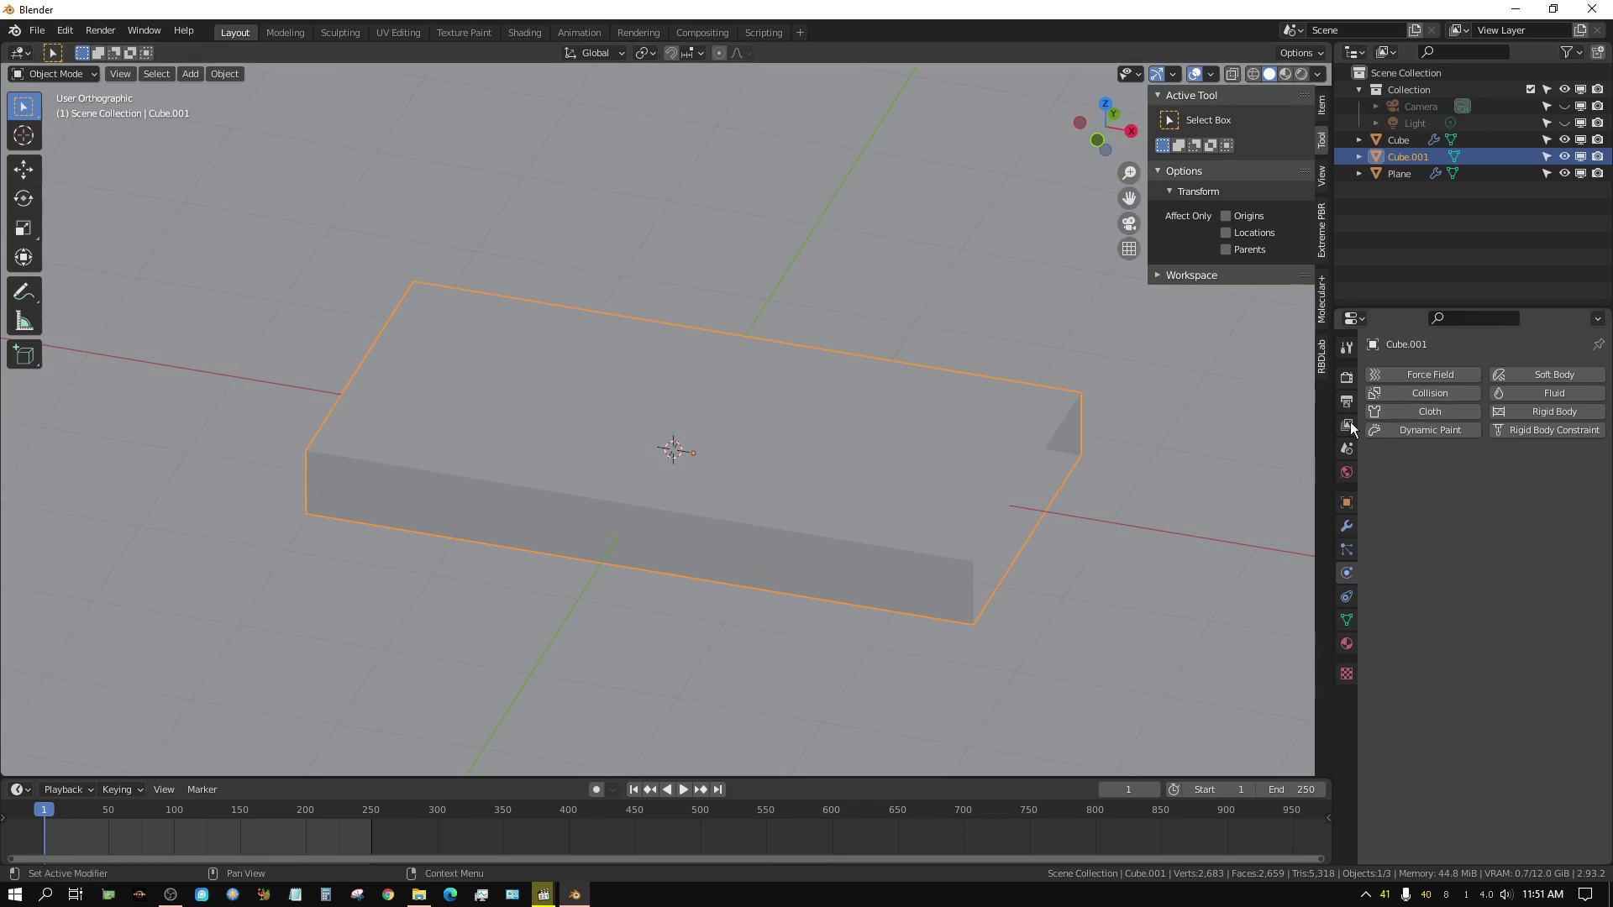
Add cloth physics to Cube.001 and rename it Pillow Case.
{"action": "left_click", "coordinate": [1425, 411]}
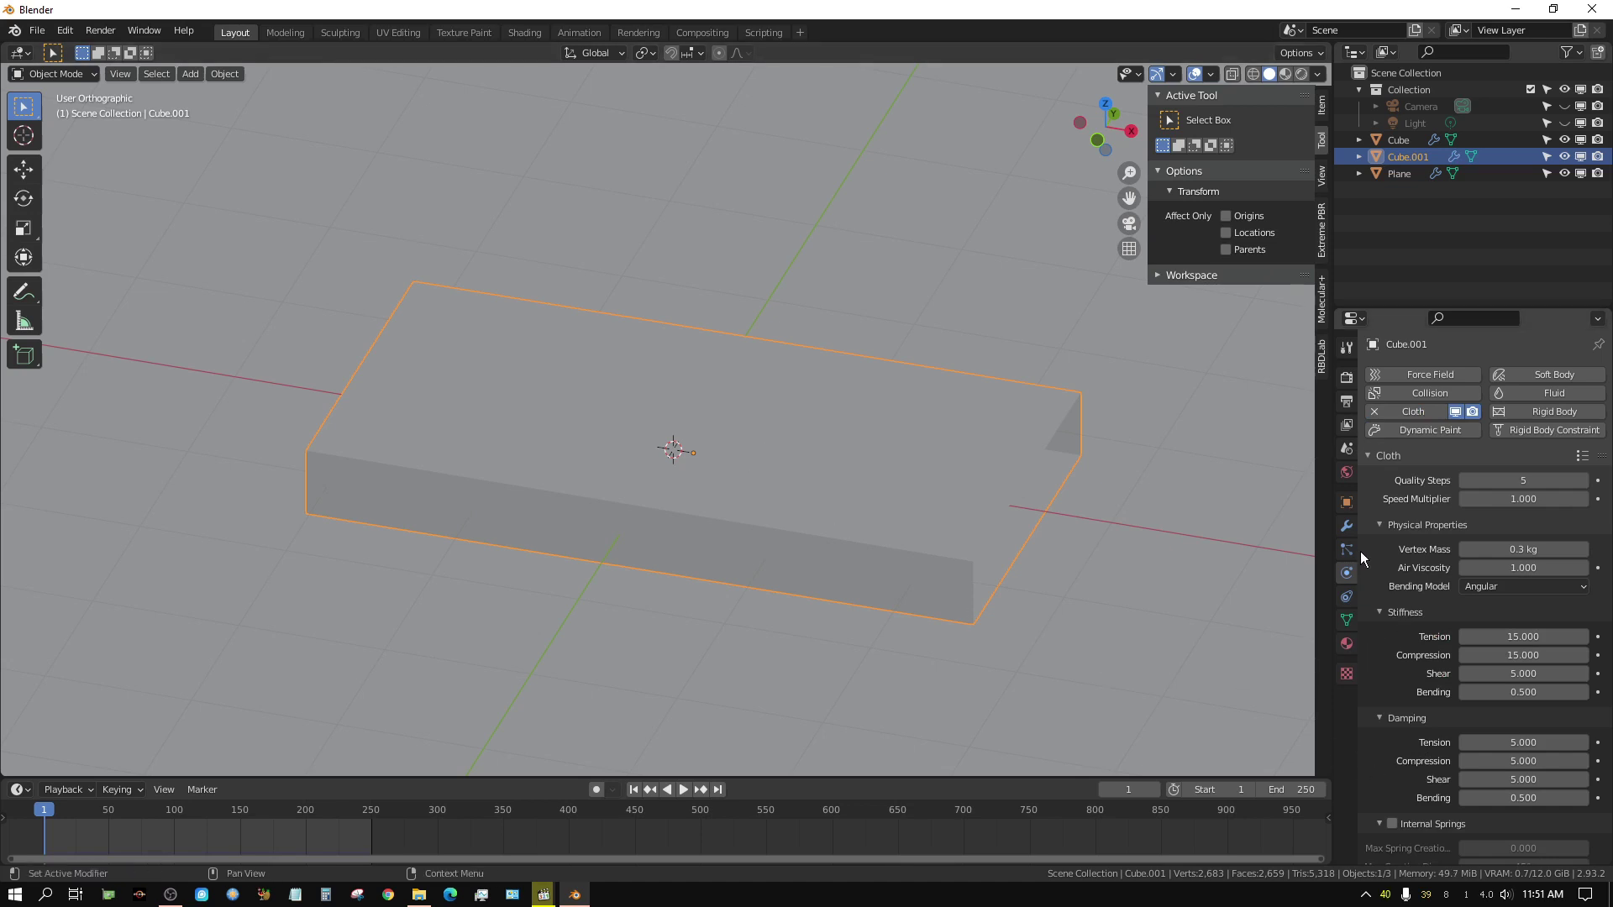
{"action": "double_click", "coordinate": [1411, 158]}
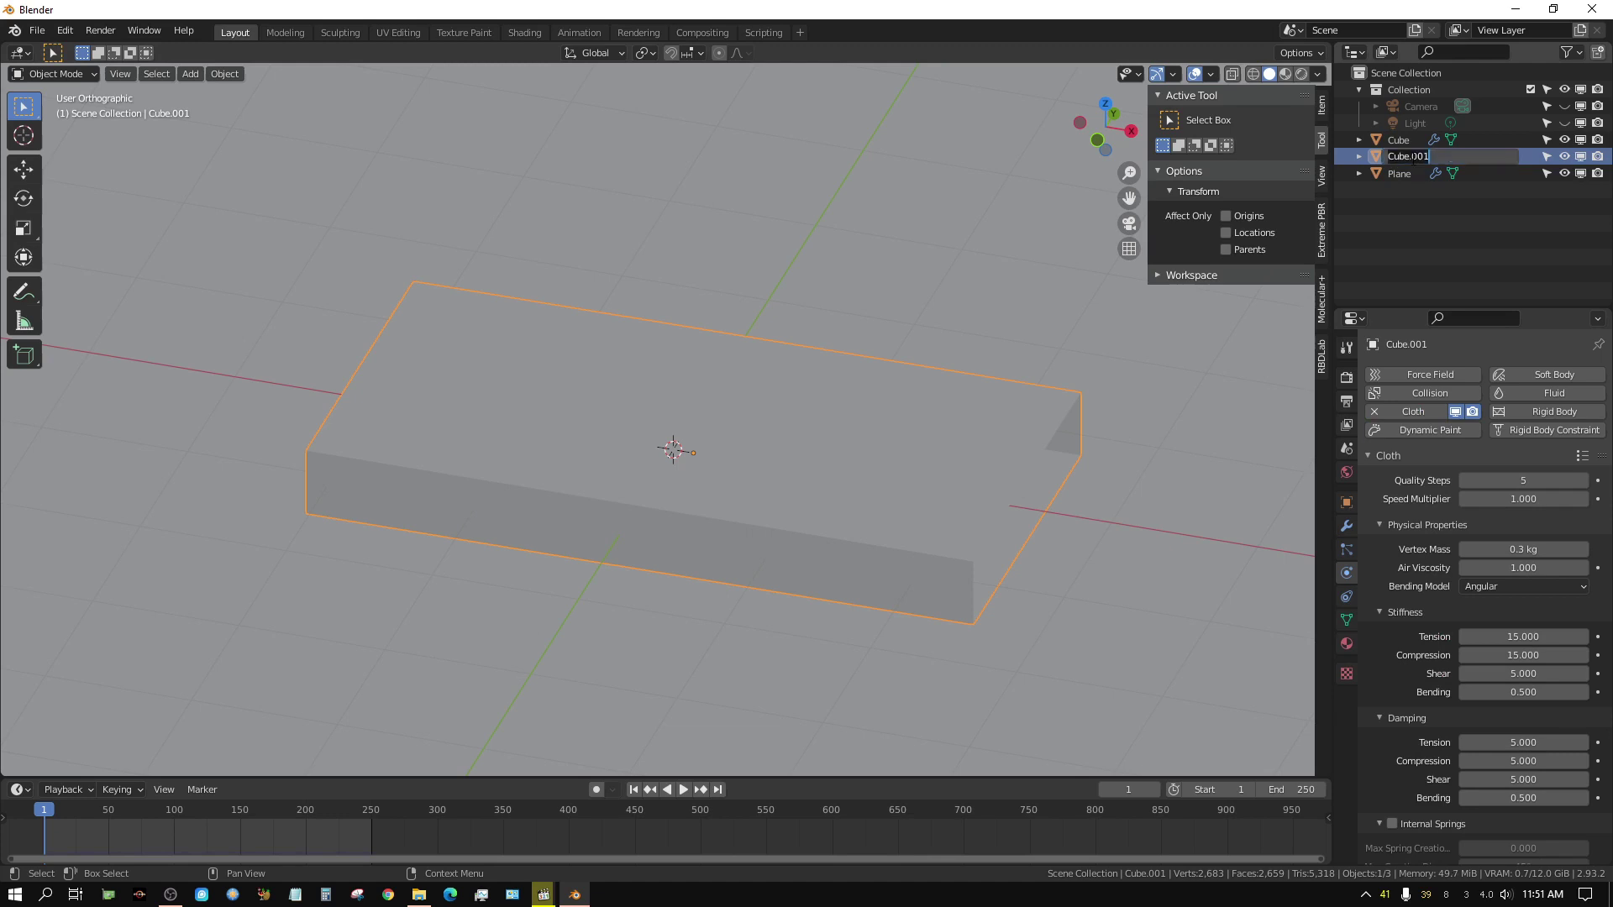
{"action": "type", "text": "Plllow Case"}
{"action": "key", "text": "Return"}
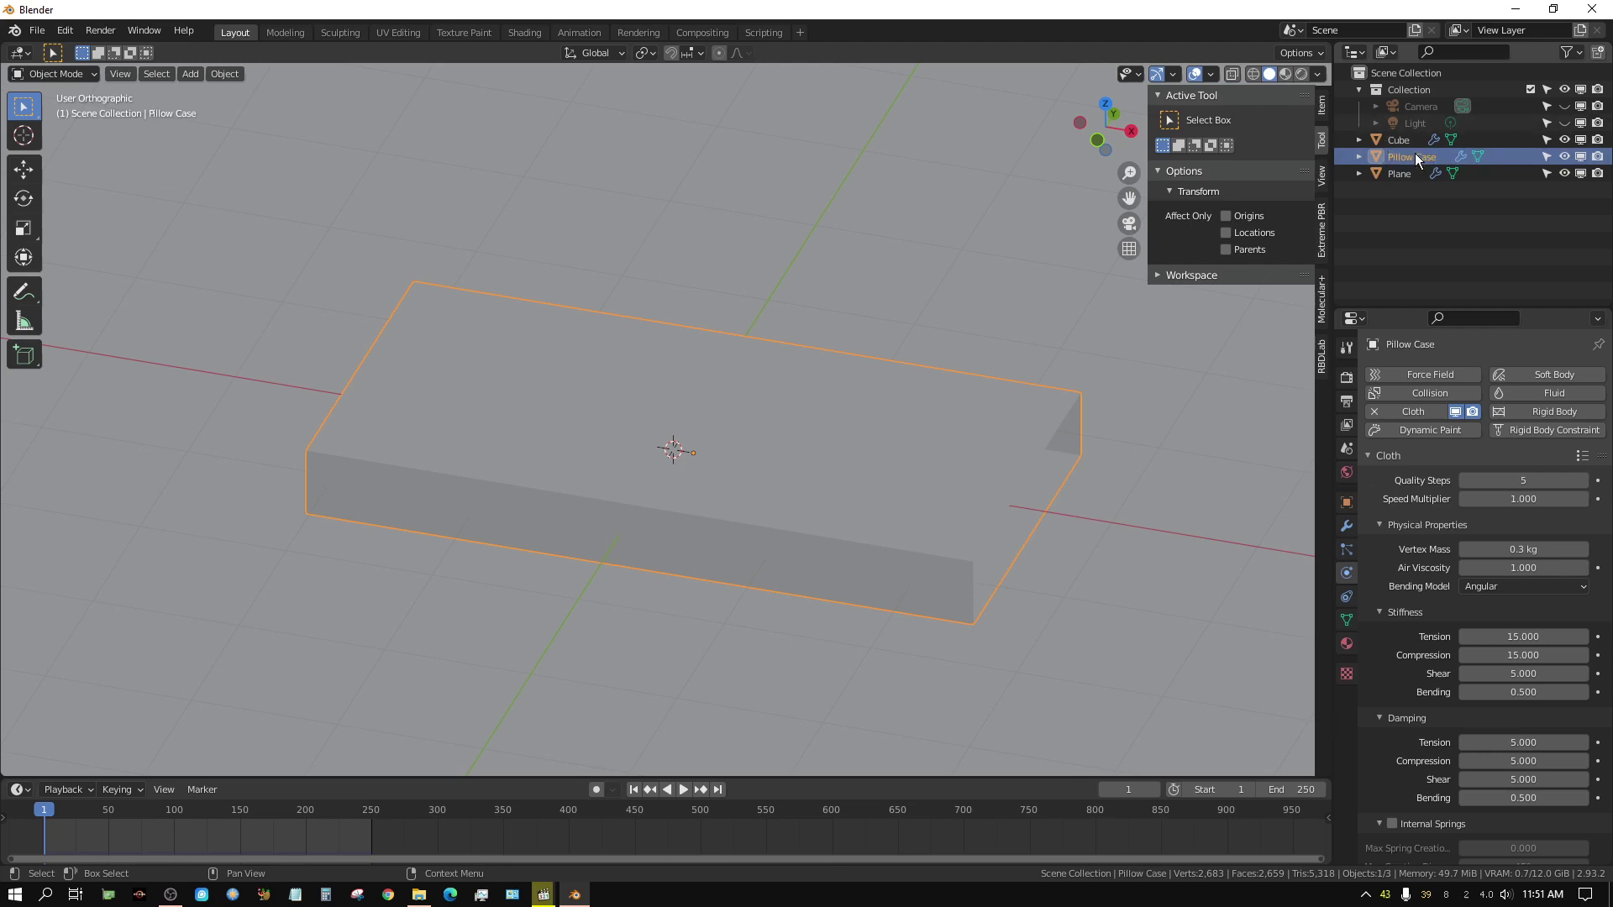
Rename the inner Cube object to Pillow.
{"action": "double_click", "coordinate": [1404, 140]}
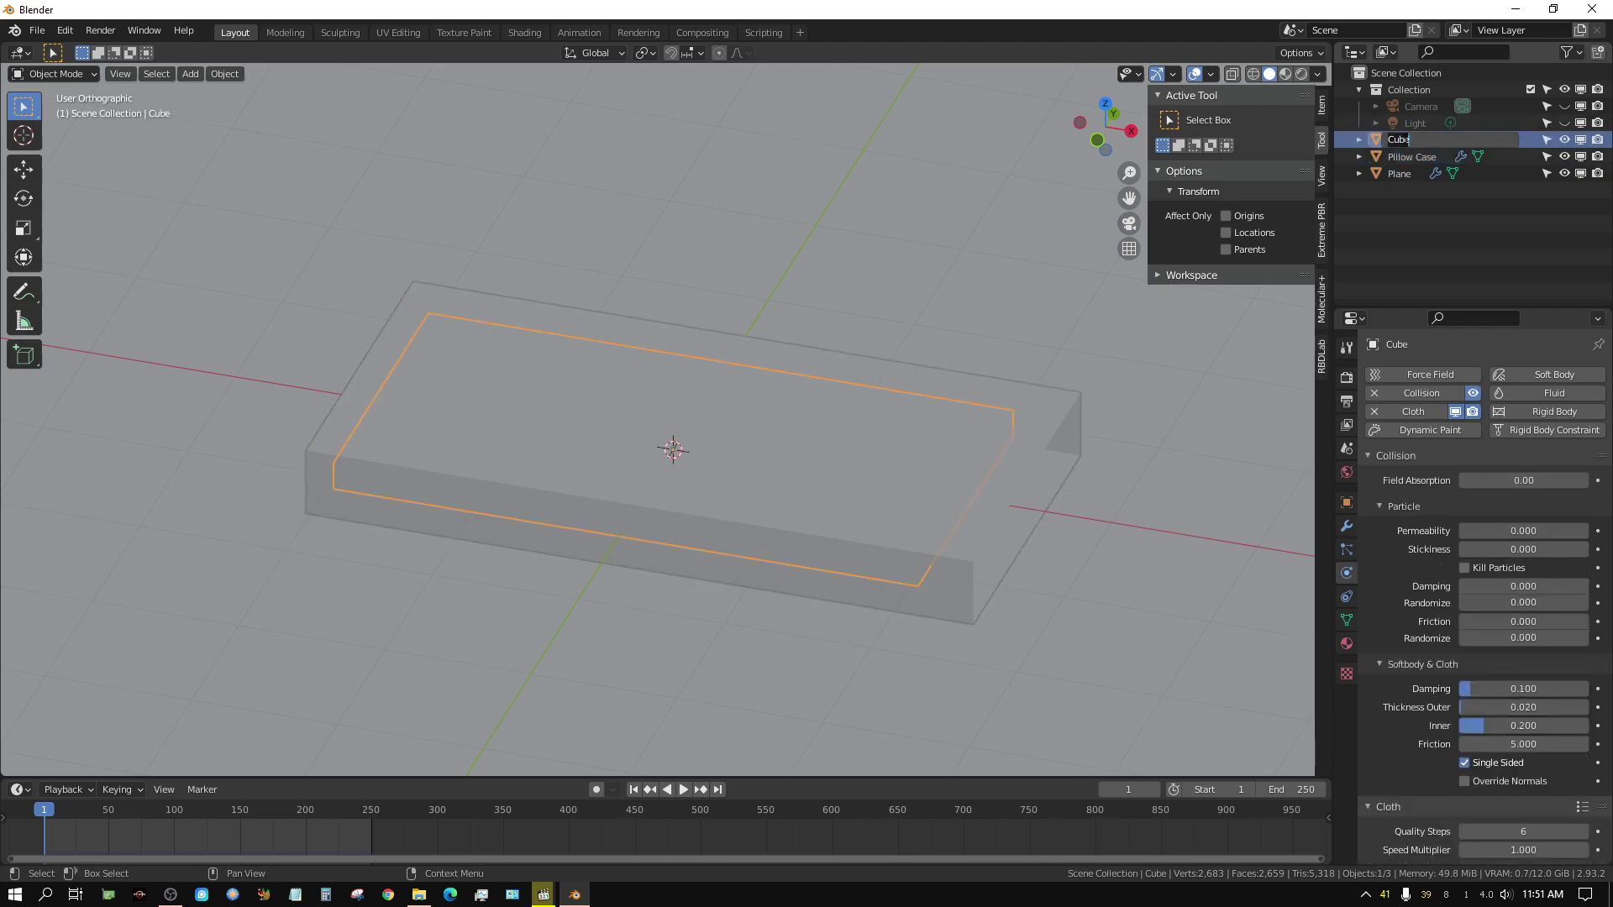
{"action": "type", "text": "Pillow"}
{"action": "key", "text": "Return"}
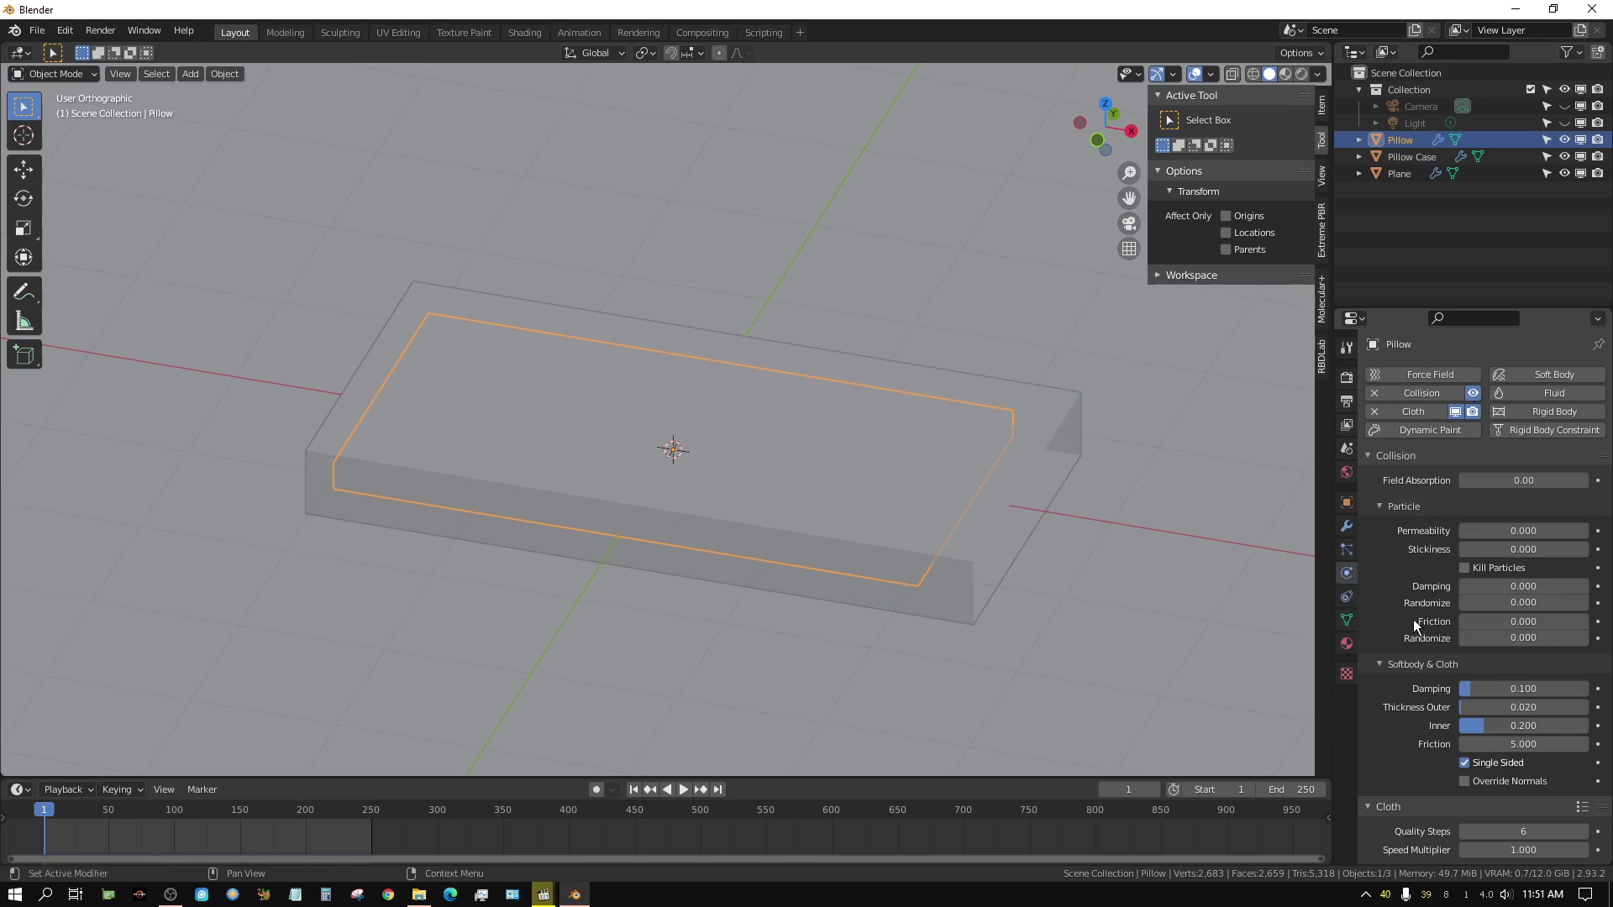
Raise the Pillow Case's cloth Quality Steps to 6, checking the Pillow's settings for comparison.
{"action": "left_click", "coordinate": [1368, 454]}
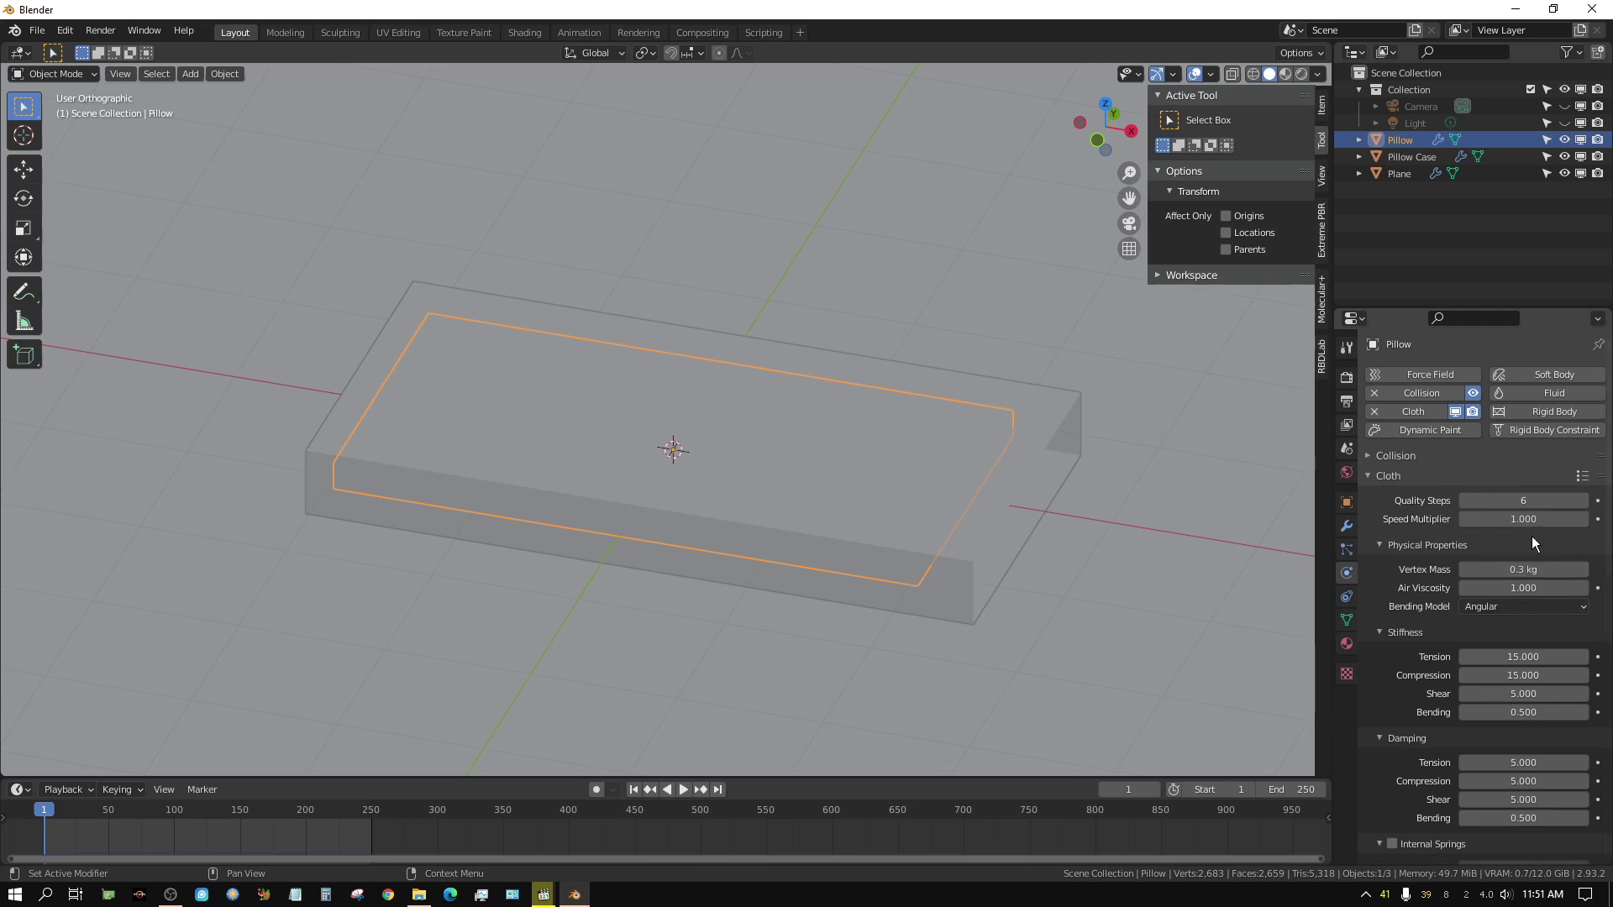
{"action": "left_click", "coordinate": [1403, 156]}
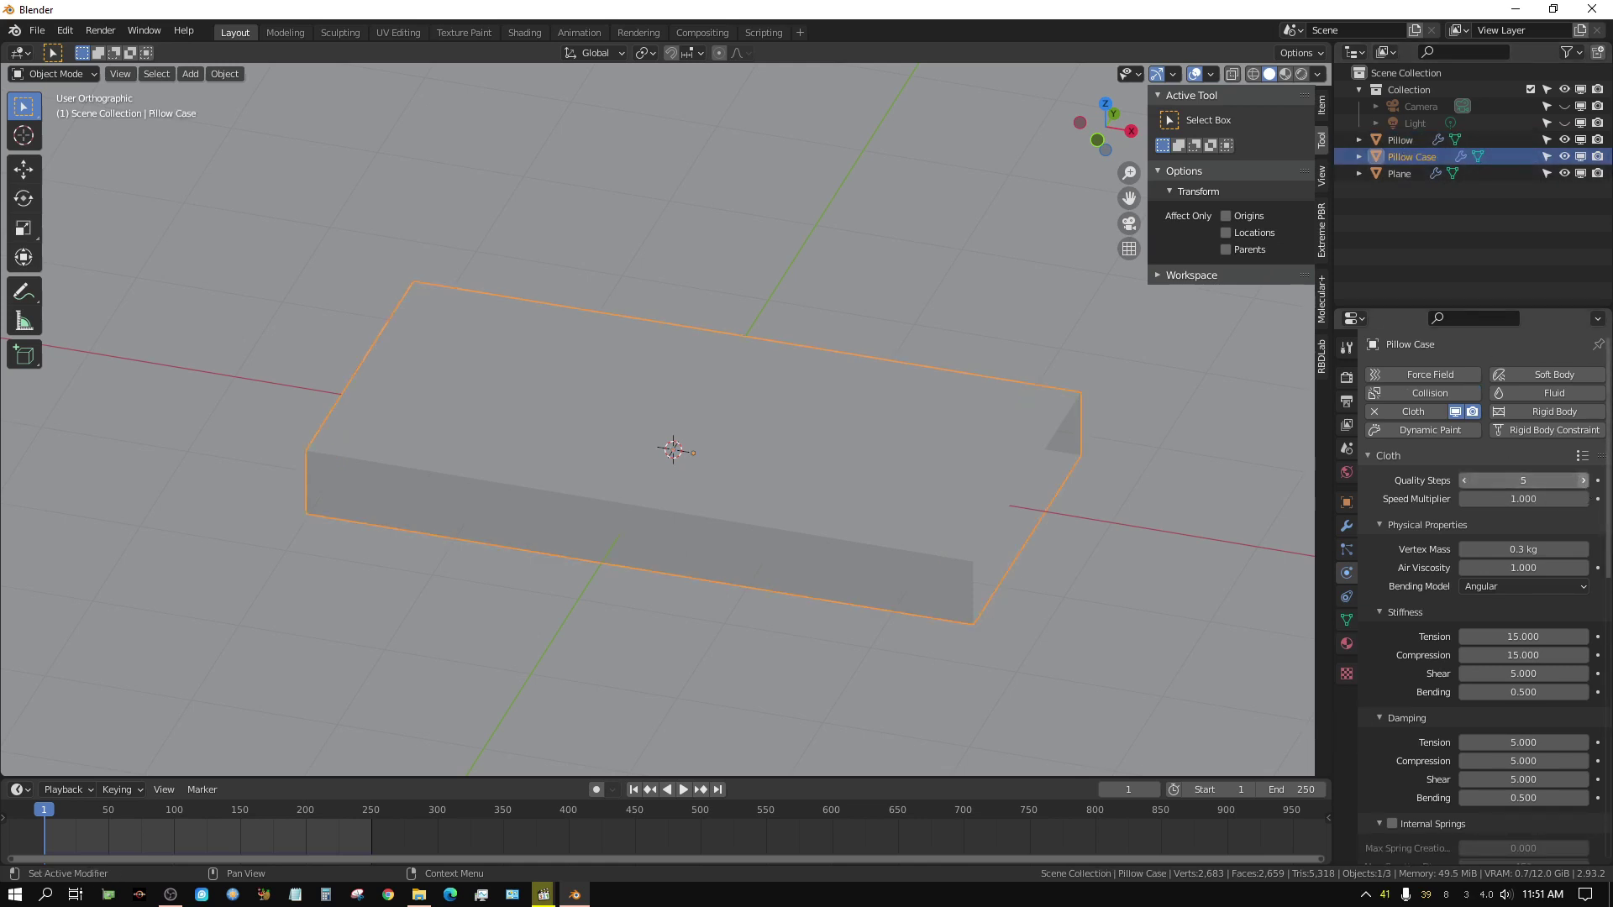
{"action": "left_click", "coordinate": [1583, 481]}
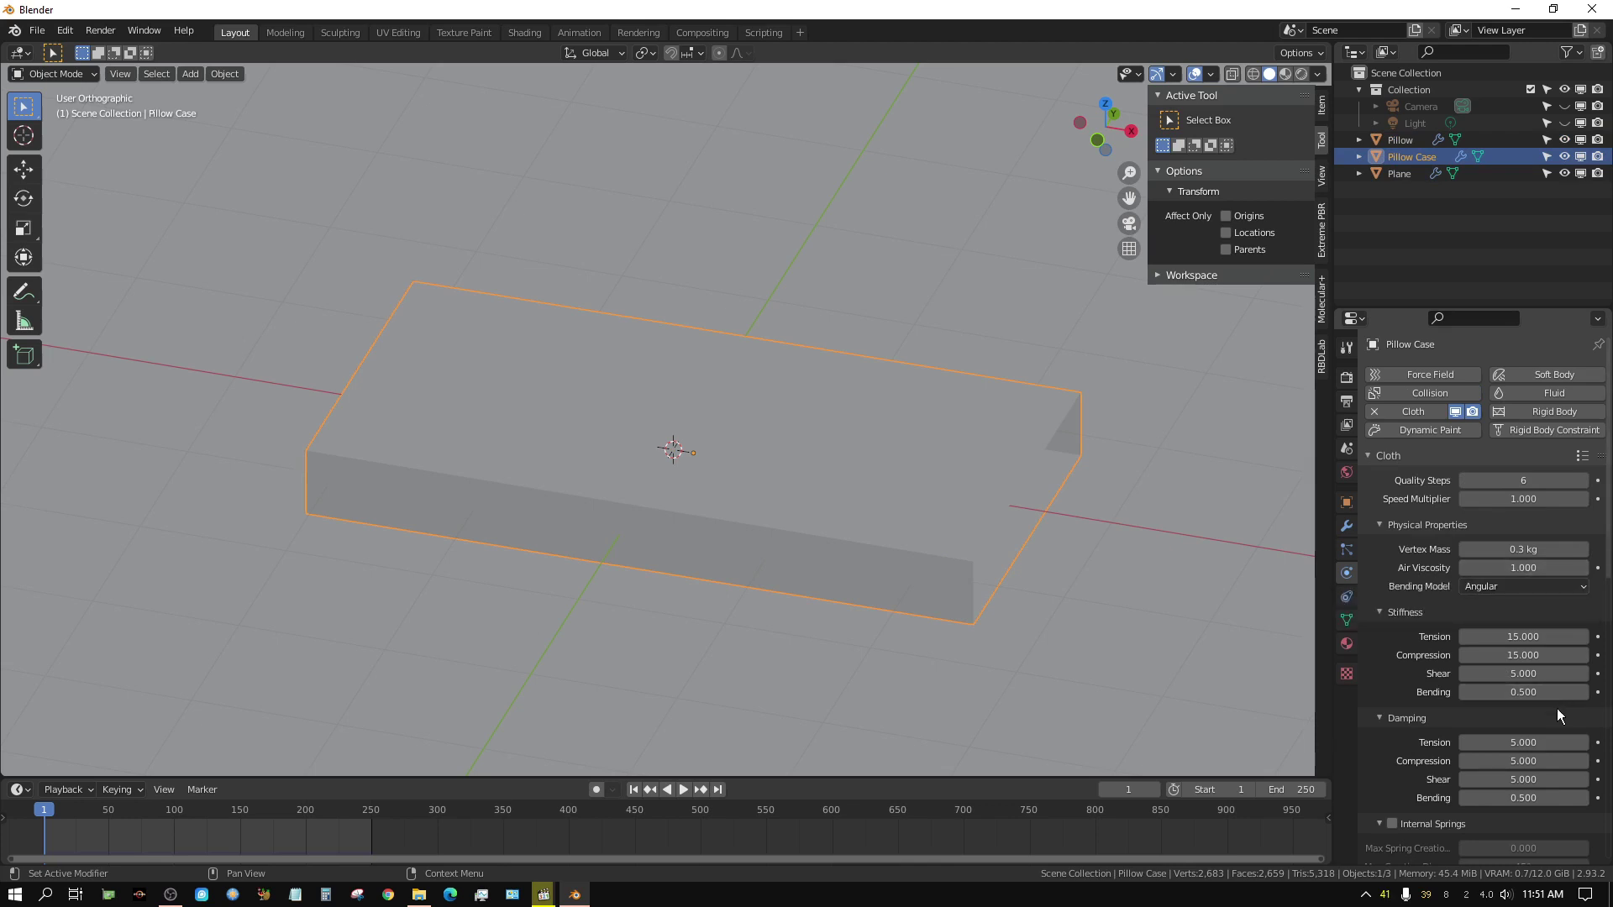
{"action": "left_click", "coordinate": [1398, 143]}
{"action": "scroll", "coordinate": [1461, 748], "scroll_direction": "down", "scroll_amount": 8}
{"action": "scroll", "coordinate": [1460, 752], "scroll_direction": "down", "scroll_amount": 3}
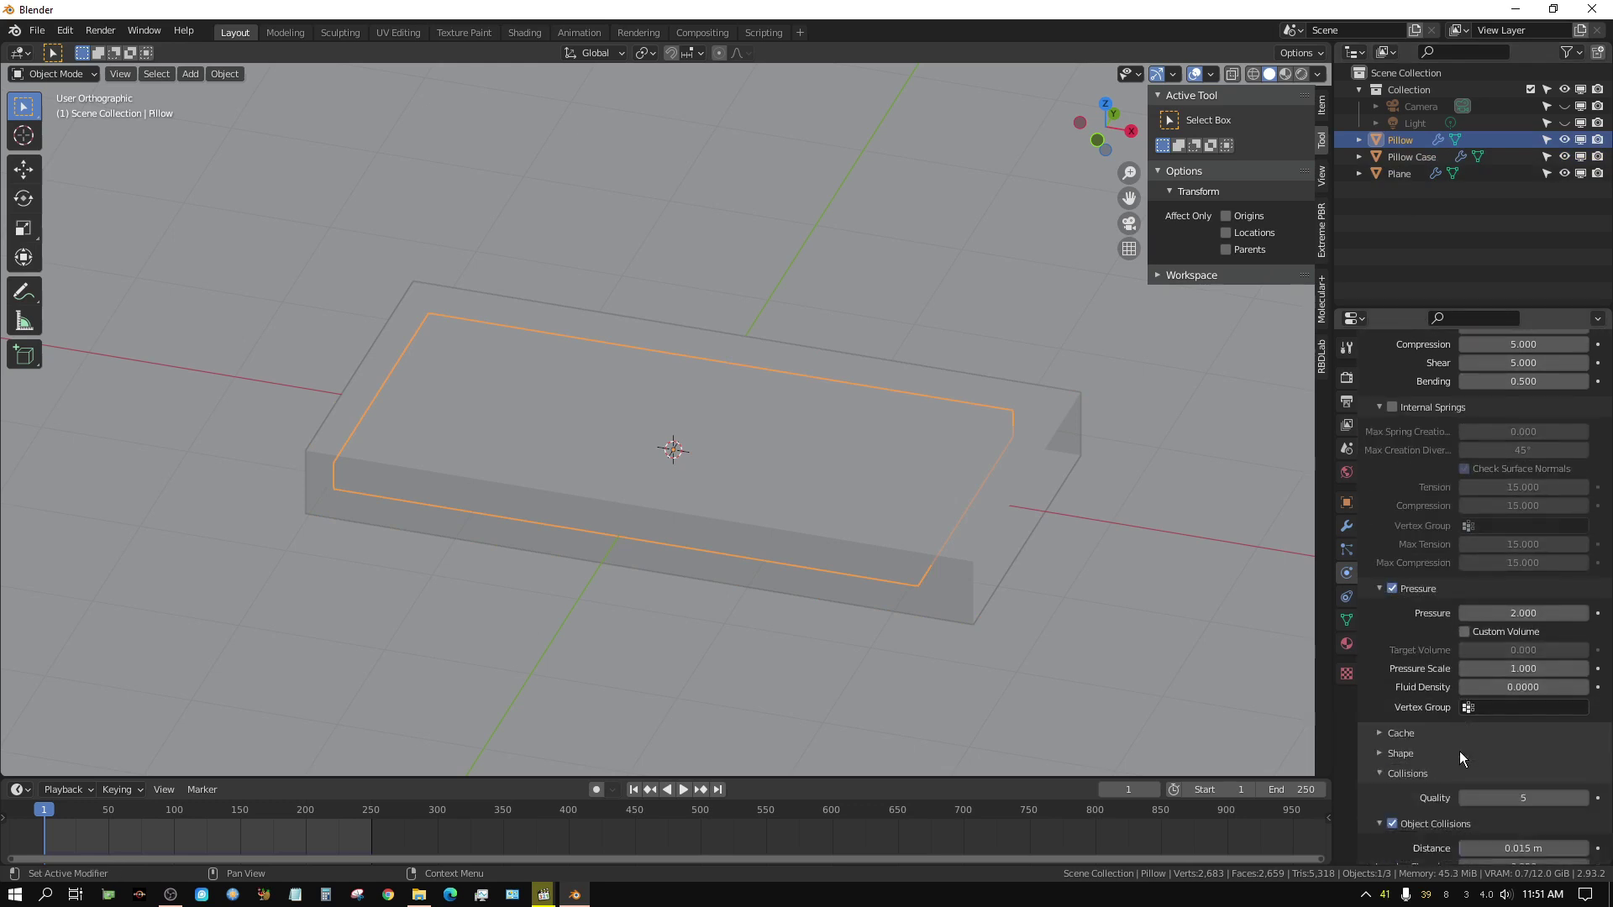
{"action": "left_click", "coordinate": [1429, 156]}
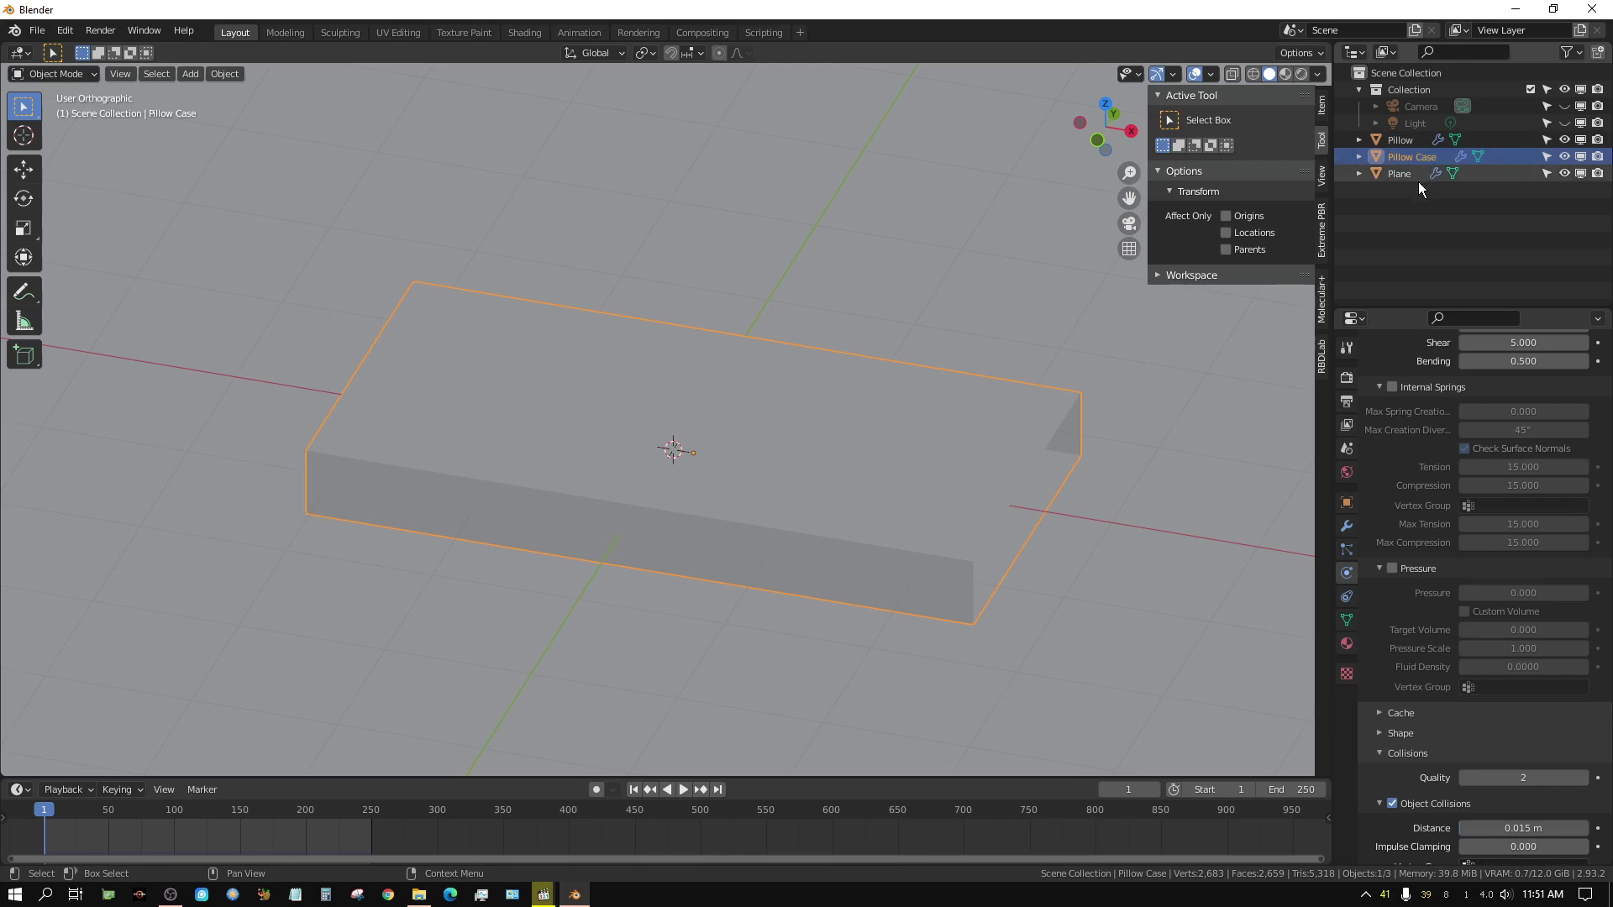
{"action": "scroll", "coordinate": [1460, 663], "scroll_direction": "down", "scroll_amount": 4}
{"action": "scroll", "coordinate": [1453, 674], "scroll_direction": "down", "scroll_amount": 1}
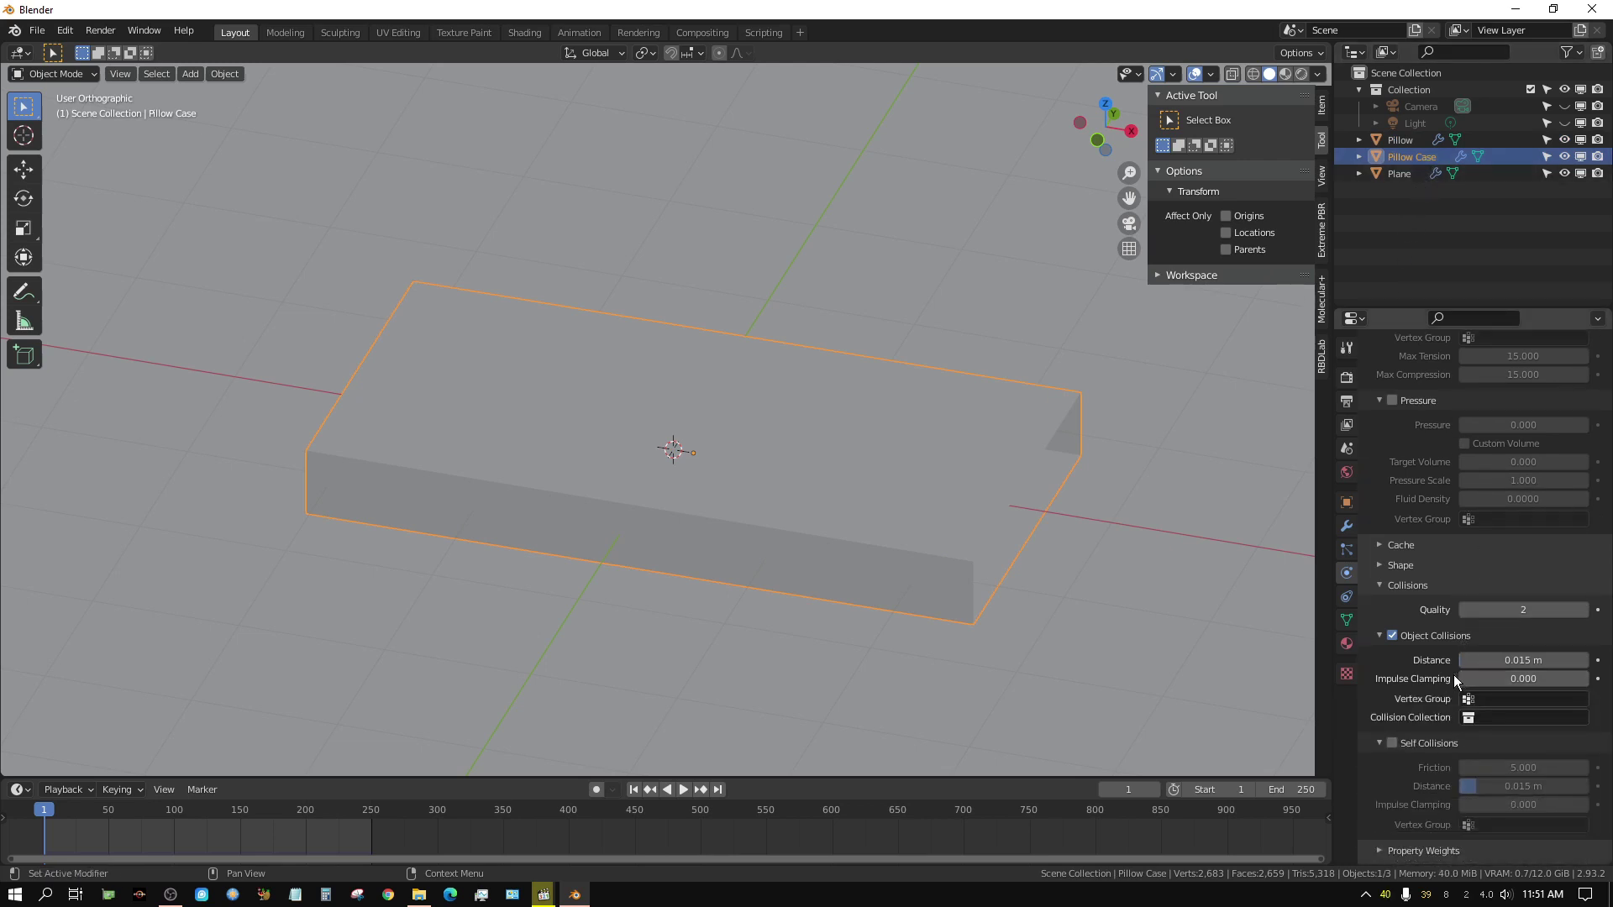
{"action": "scroll", "coordinate": [1422, 633], "scroll_direction": "down", "scroll_amount": 1}
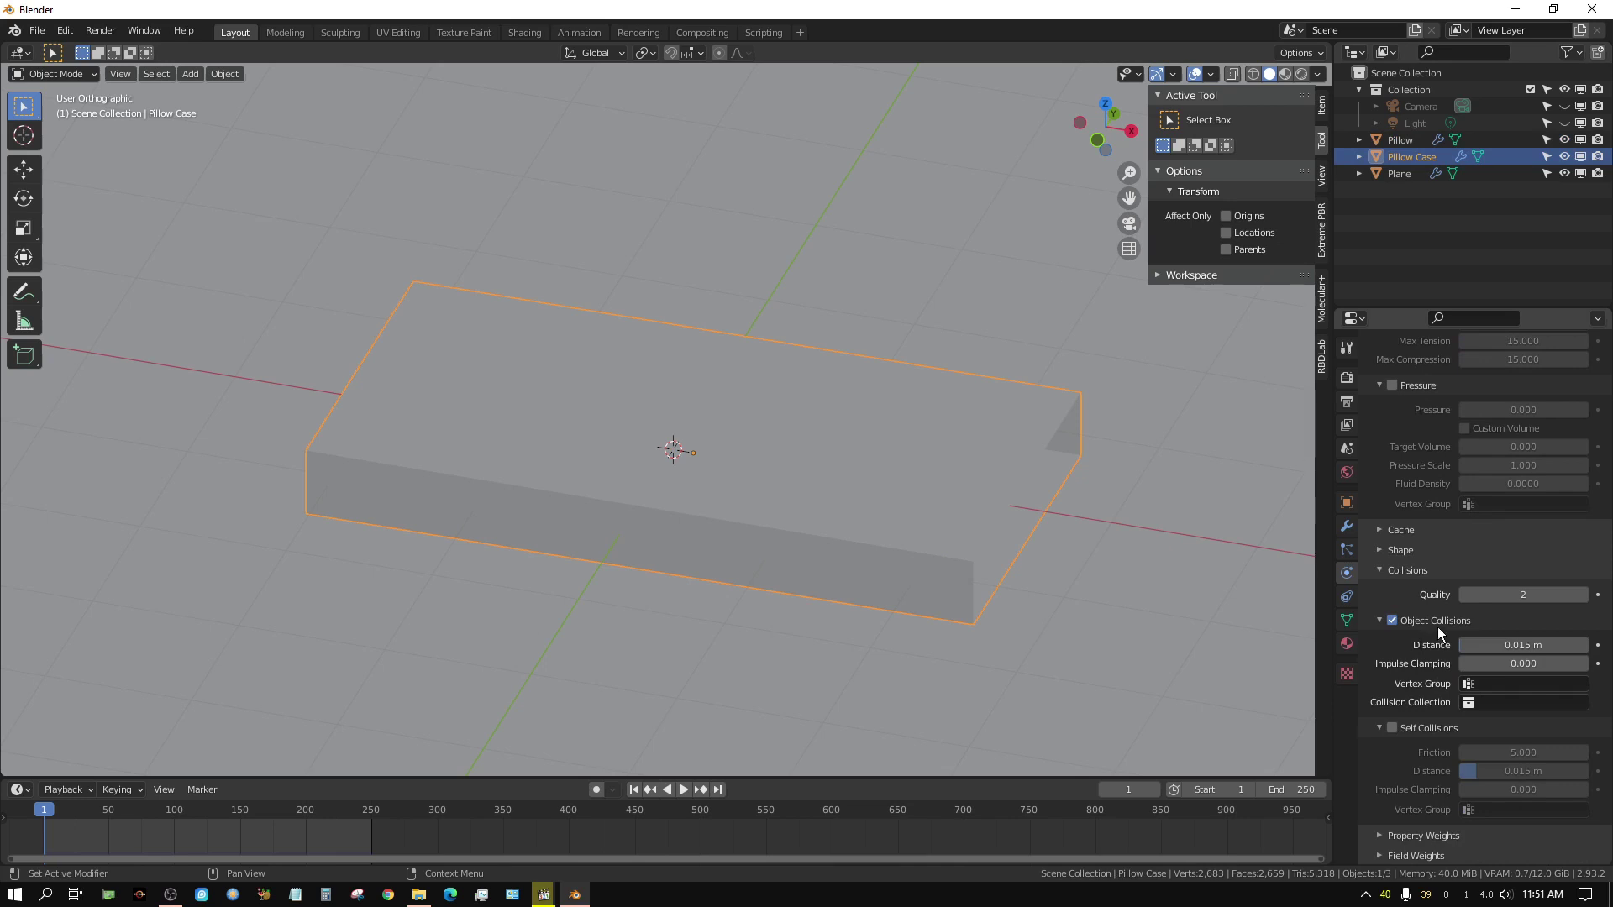
{"action": "left_click", "coordinate": [1398, 139]}
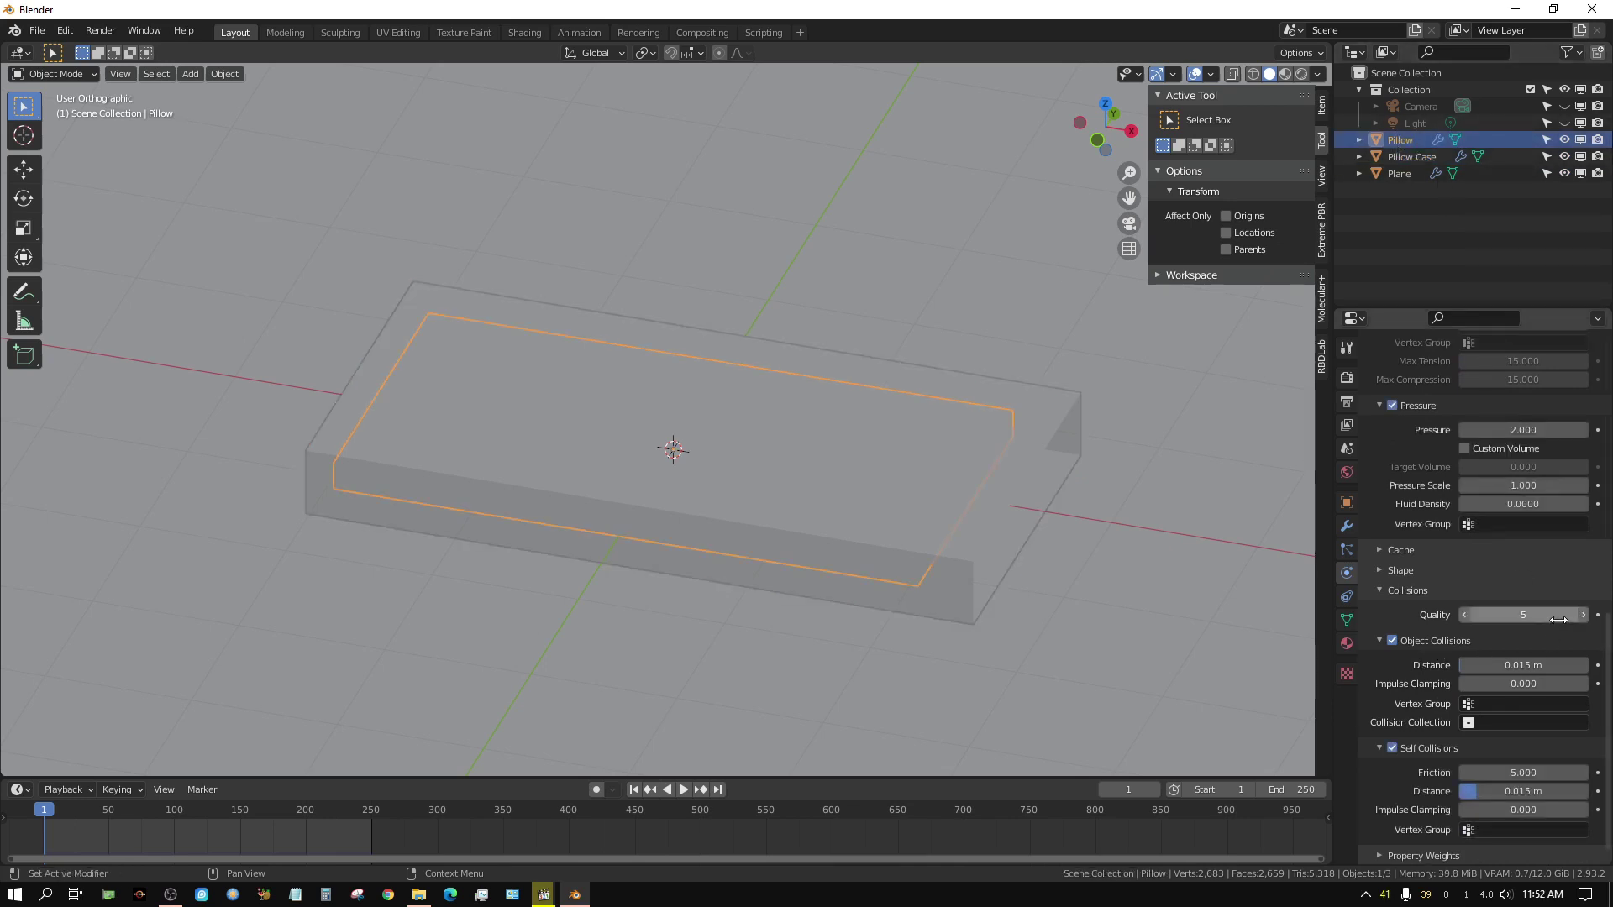
{"action": "left_click", "coordinate": [1413, 156]}
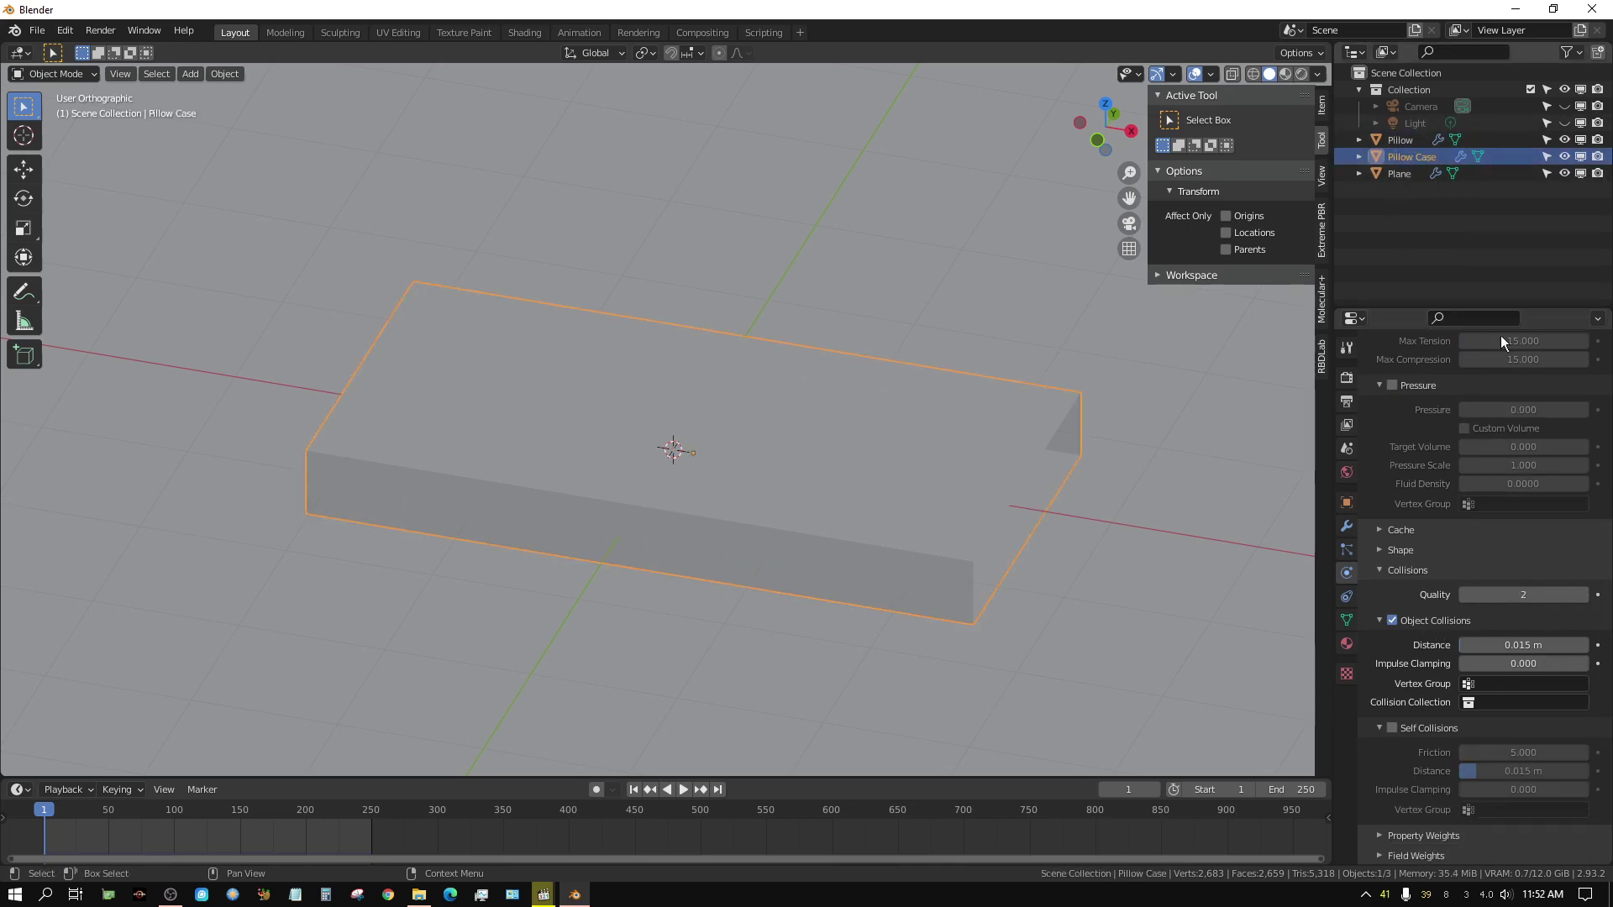
Set the Pillow Case's collision quality to 5 and enable Self Collisions.
{"action": "left_click_drag", "start_coordinate": [1523, 594], "coordinate": [1572, 615]}
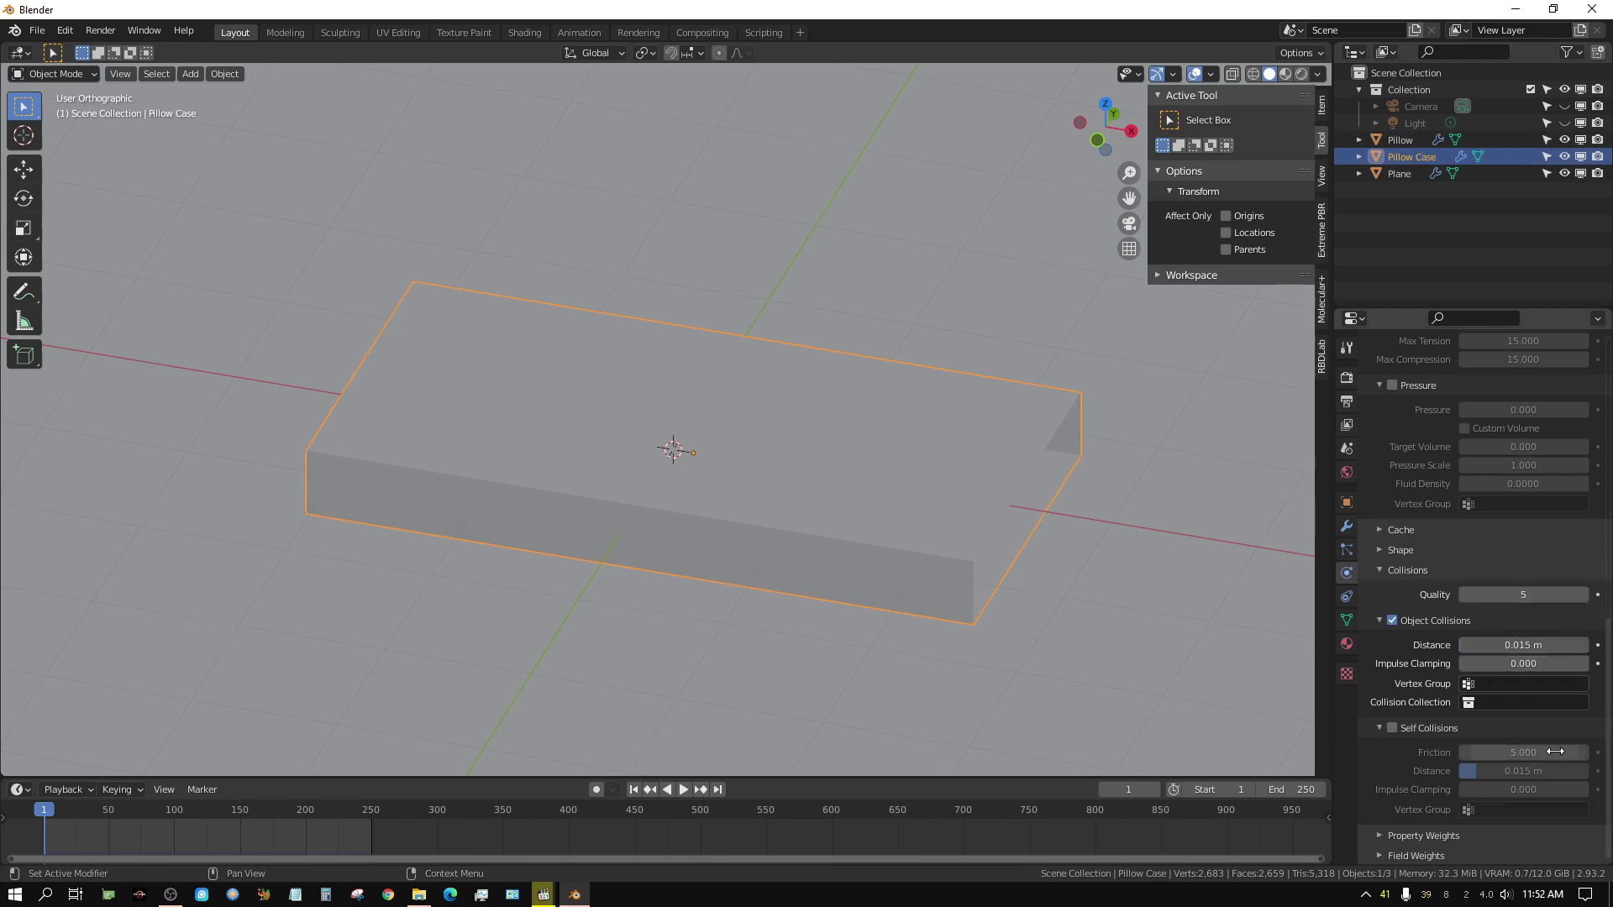
{"action": "left_click", "coordinate": [1393, 728]}
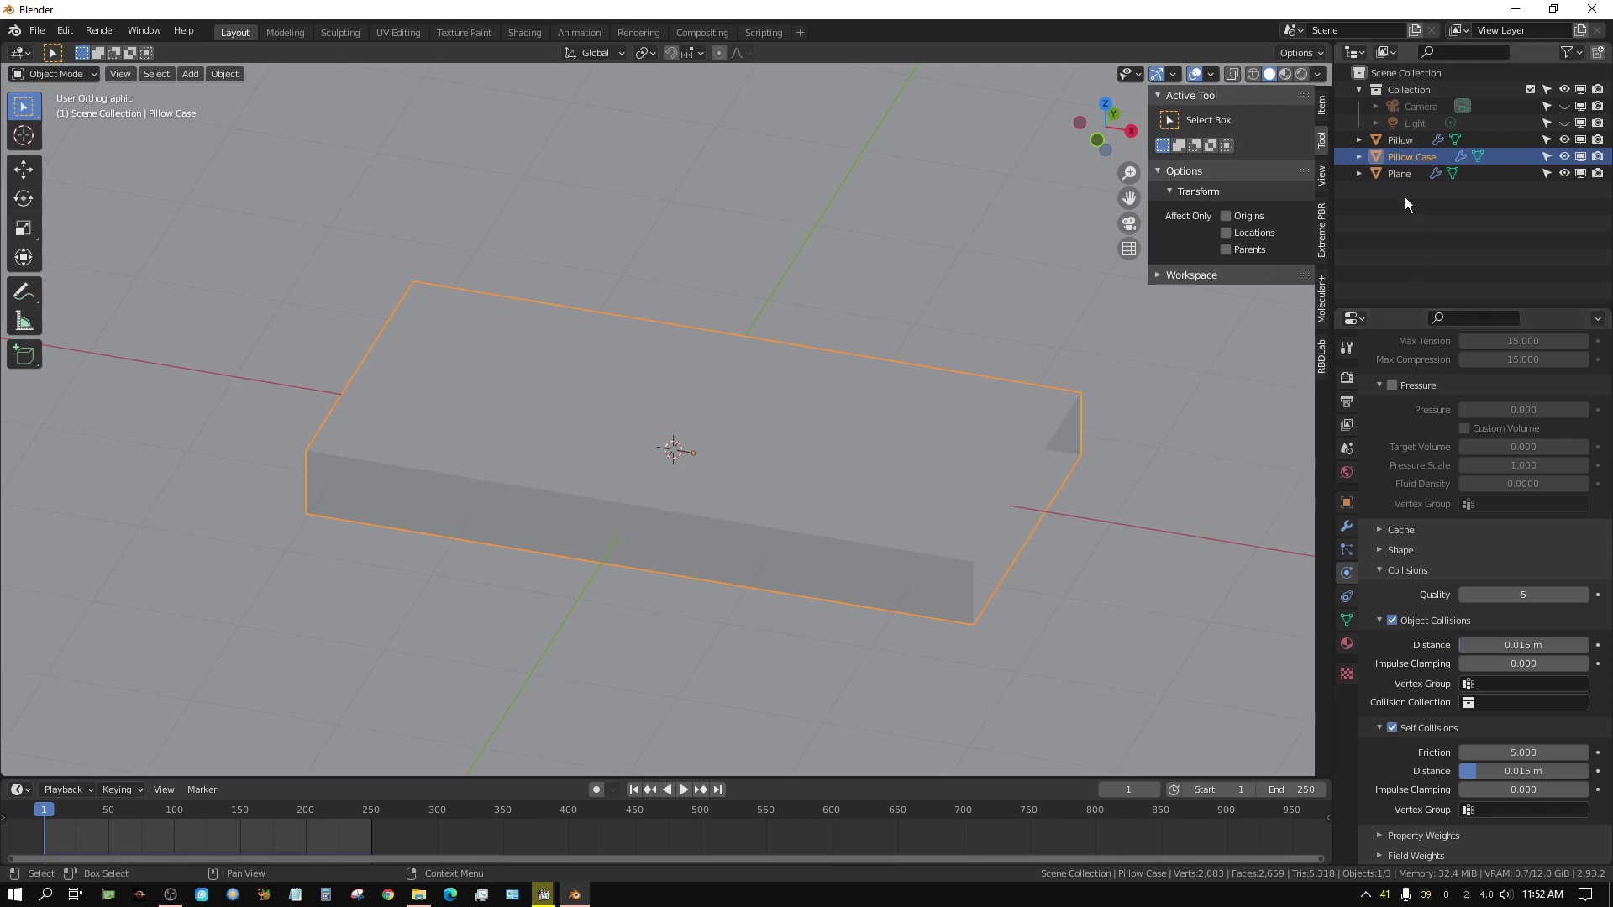
{"action": "left_click", "coordinate": [1401, 142]}
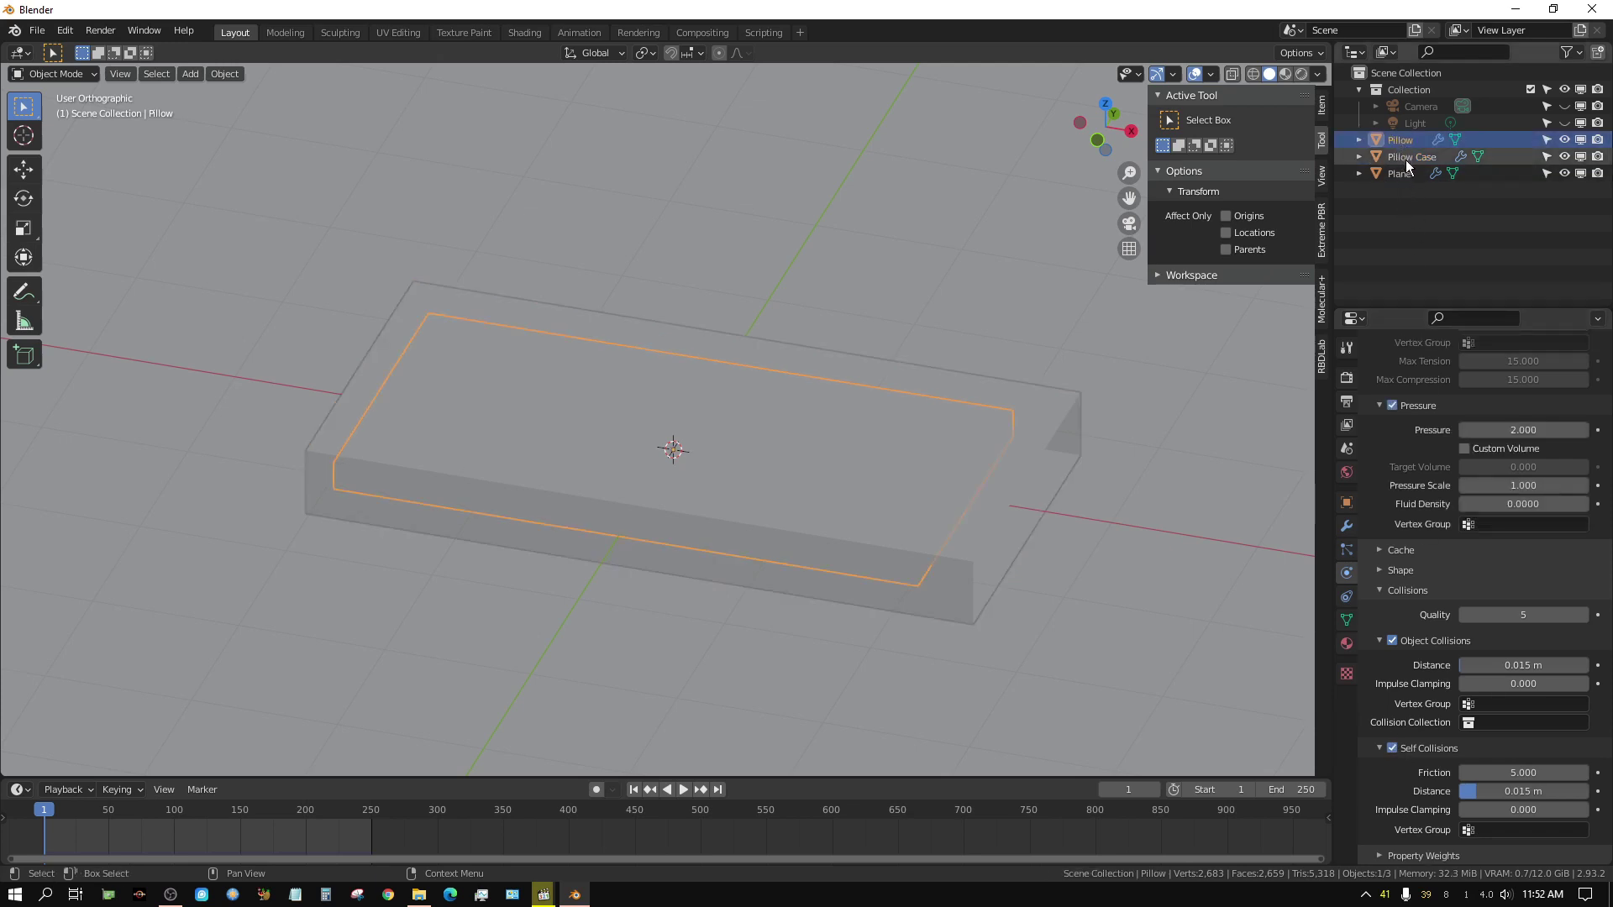
{"action": "left_click", "coordinate": [1404, 159]}
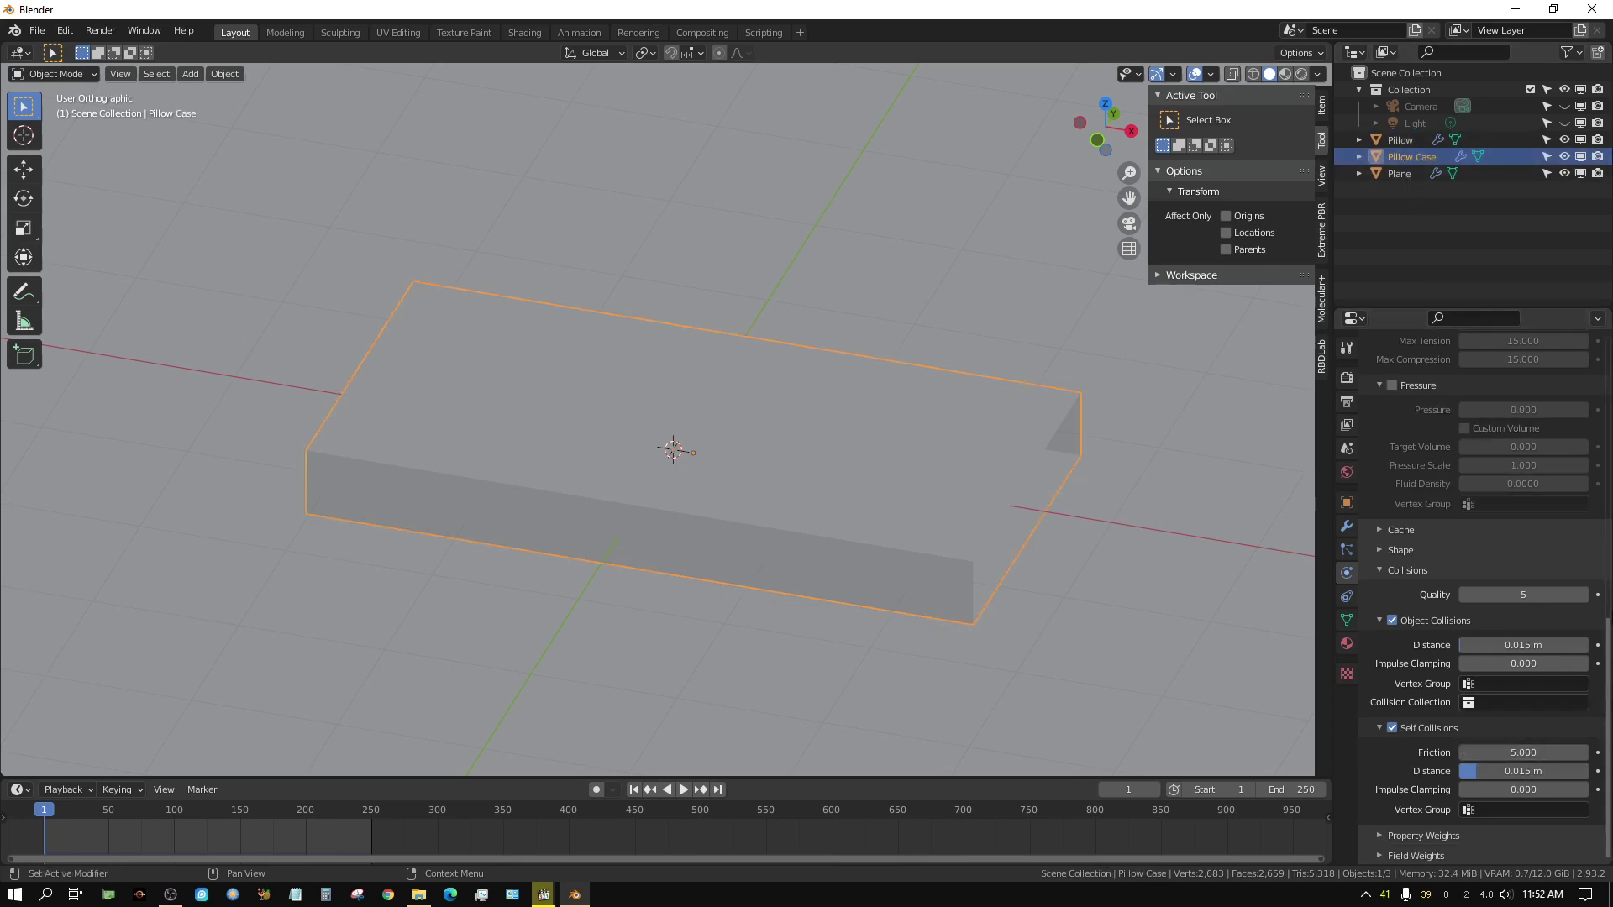
{"action": "left_click", "coordinate": [1401, 139]}
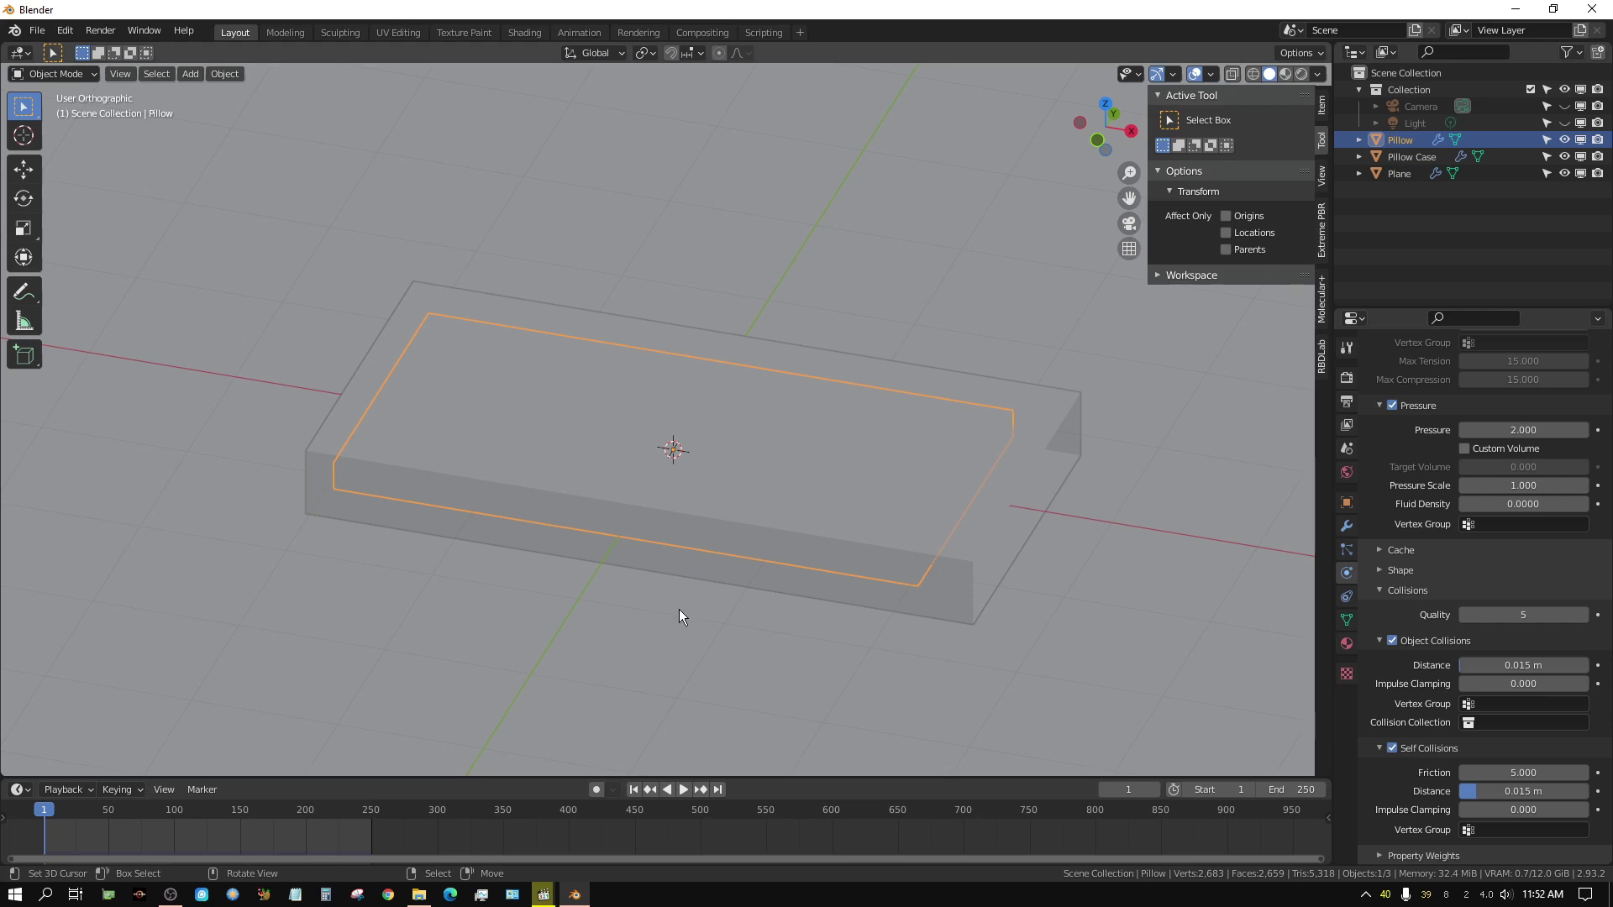
Play the cloth simulation, pause at frame 64, and orbit around the inflated pillow.
{"action": "left_click", "coordinate": [684, 791]}
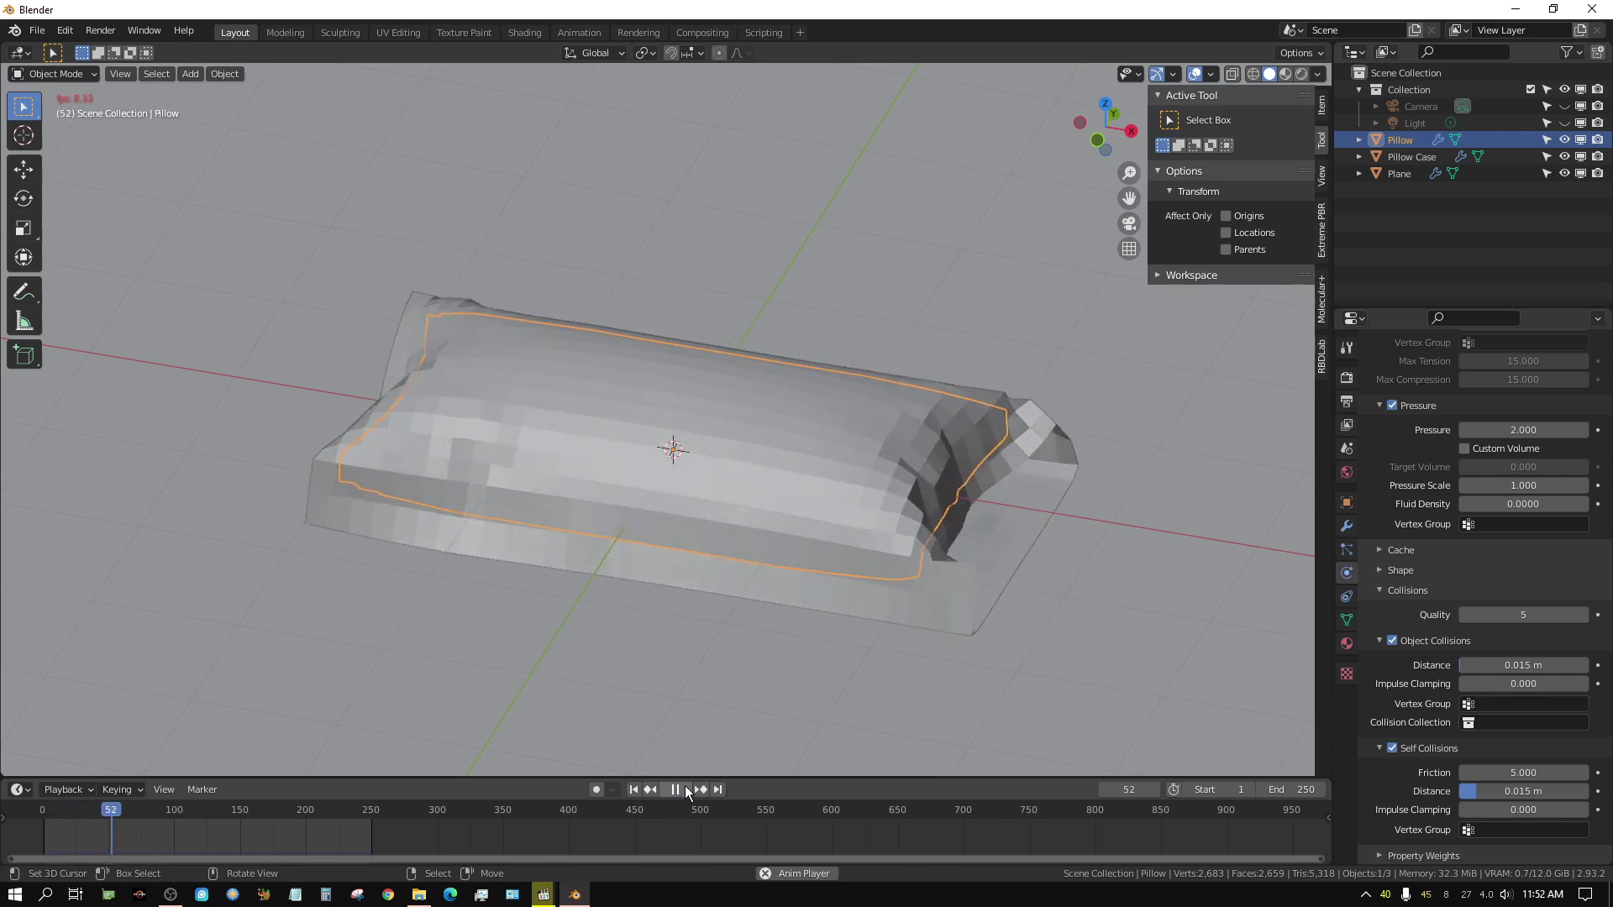
{"action": "left_click", "coordinate": [675, 790]}
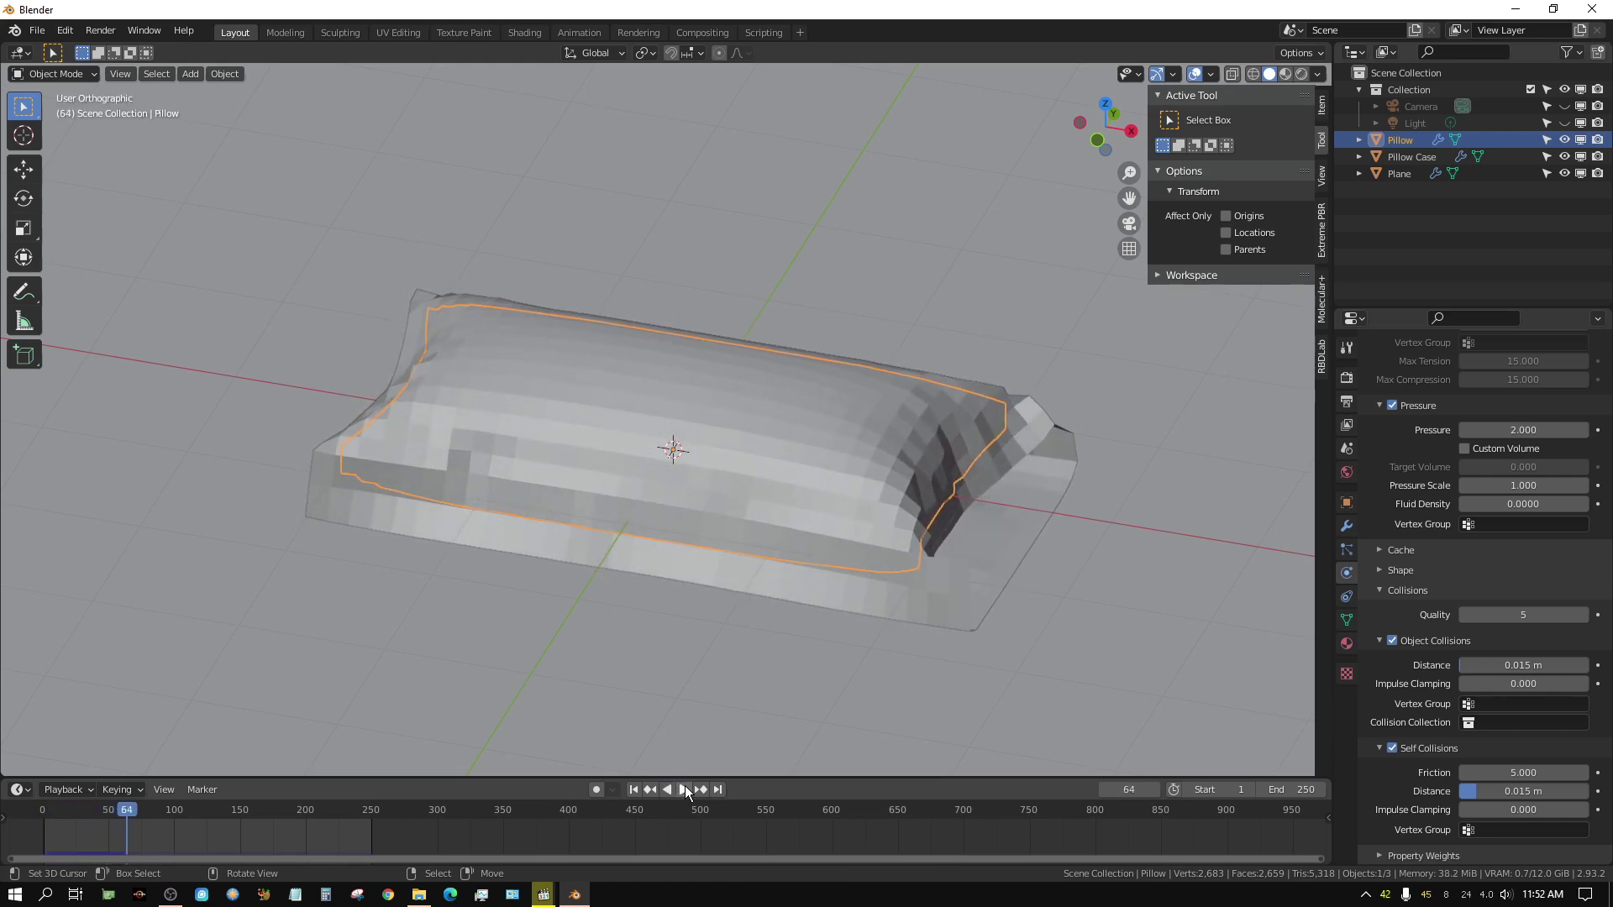
{"action": "middle_click_drag", "start_coordinate": [868, 592], "coordinate": [865, 551]}
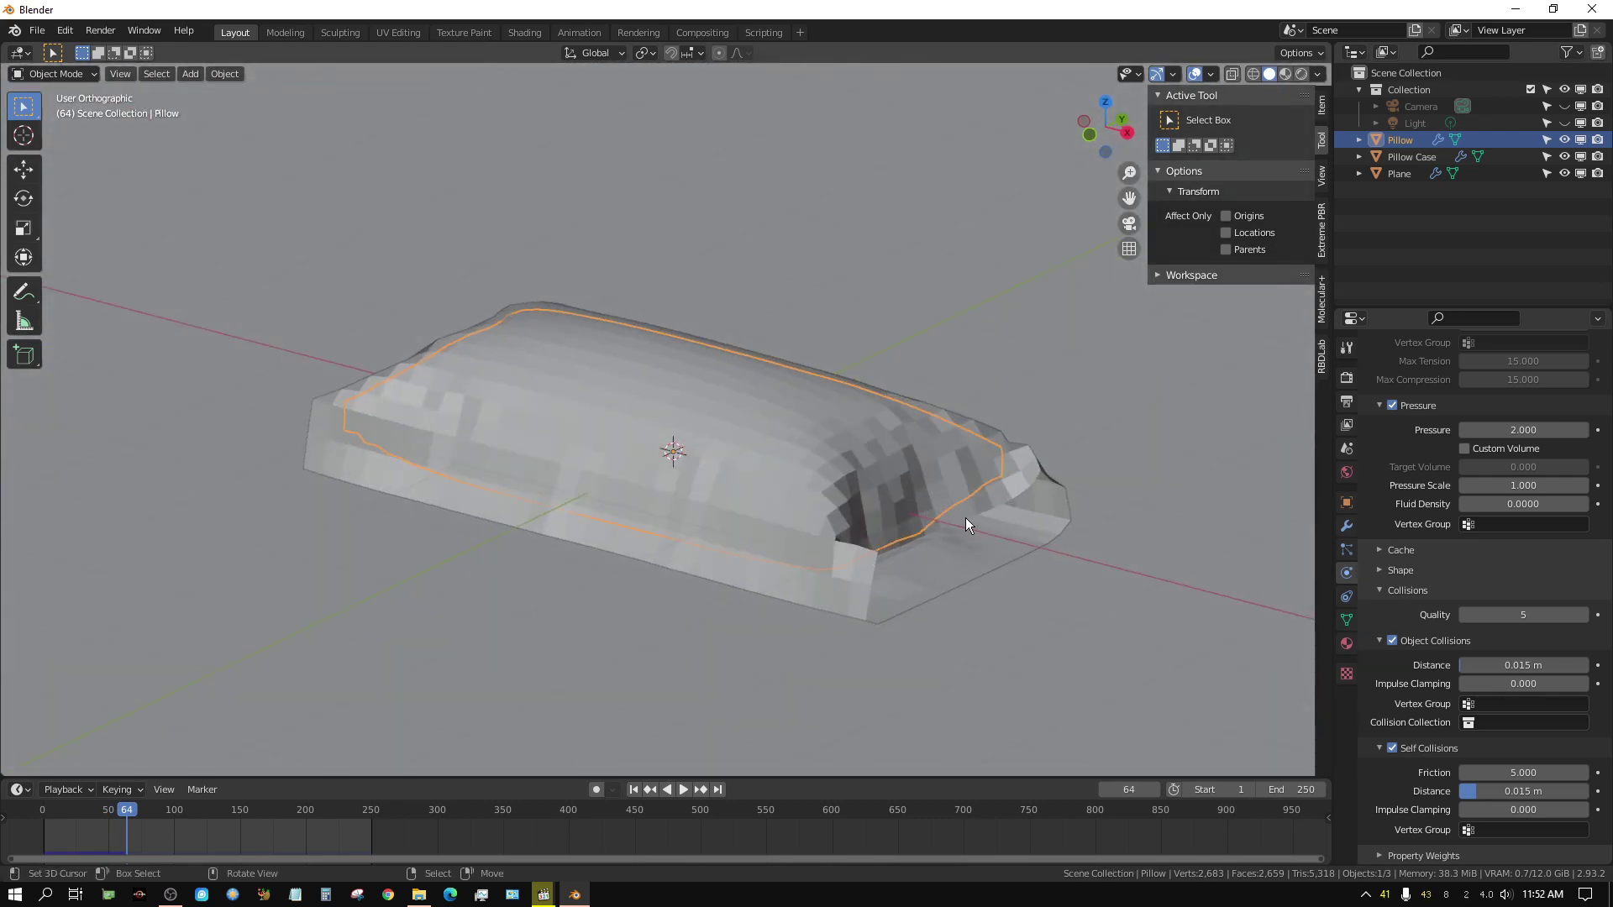
{"action": "middle_click_drag", "start_coordinate": [1030, 558], "coordinate": [930, 572]}
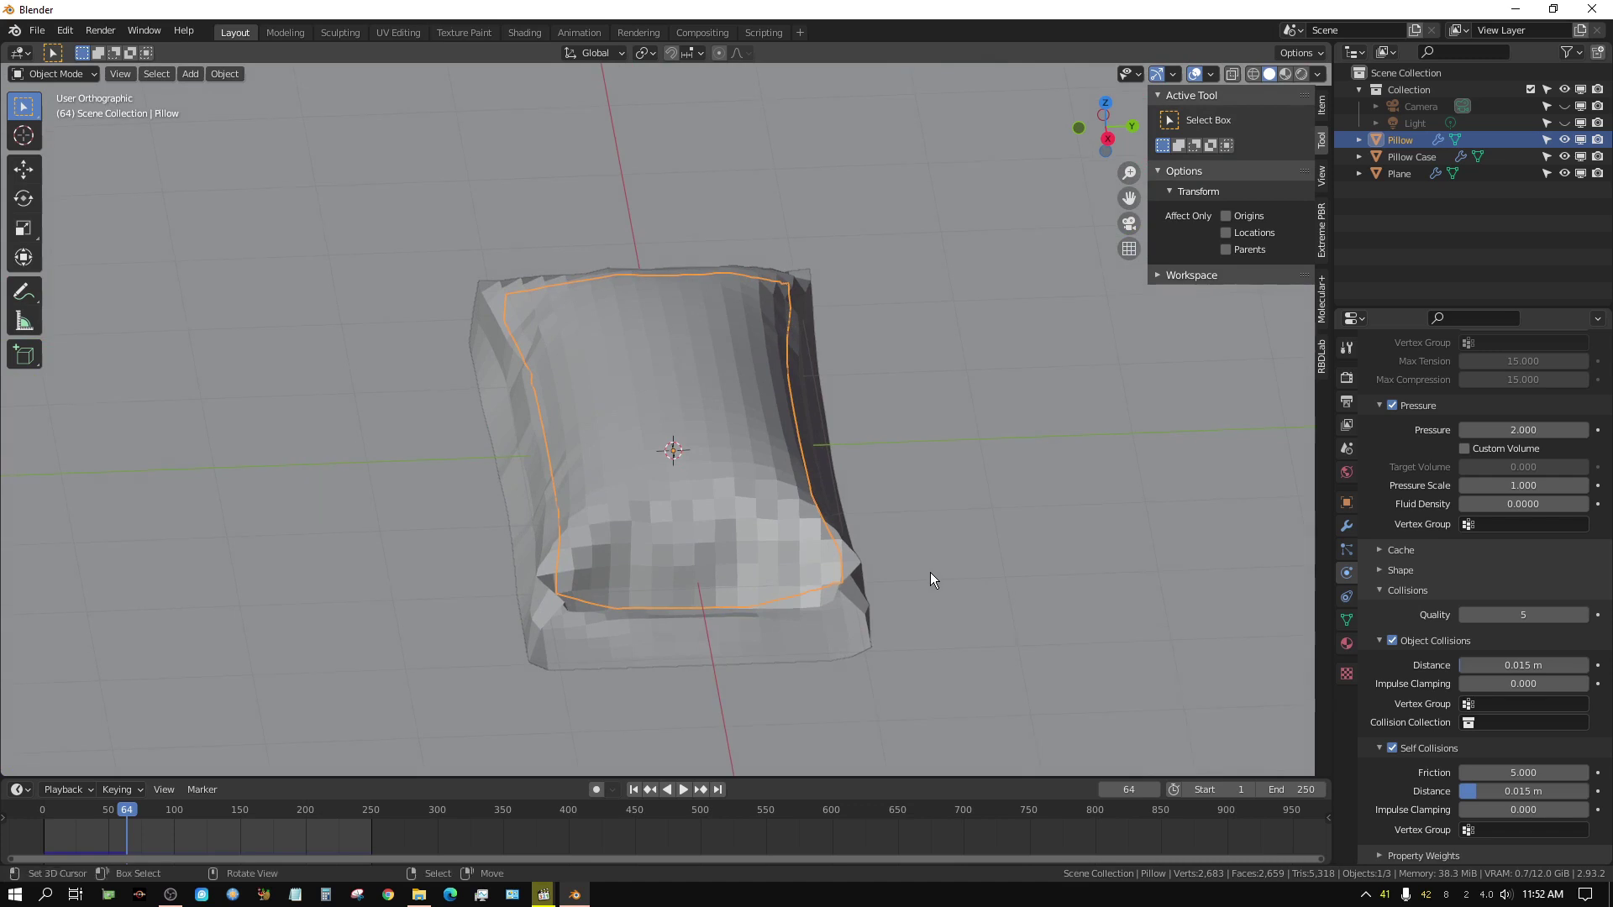
Apply the Pillow Case's Cloth modifier to keep its simulated shape.
{"action": "left_click", "coordinate": [808, 285]}
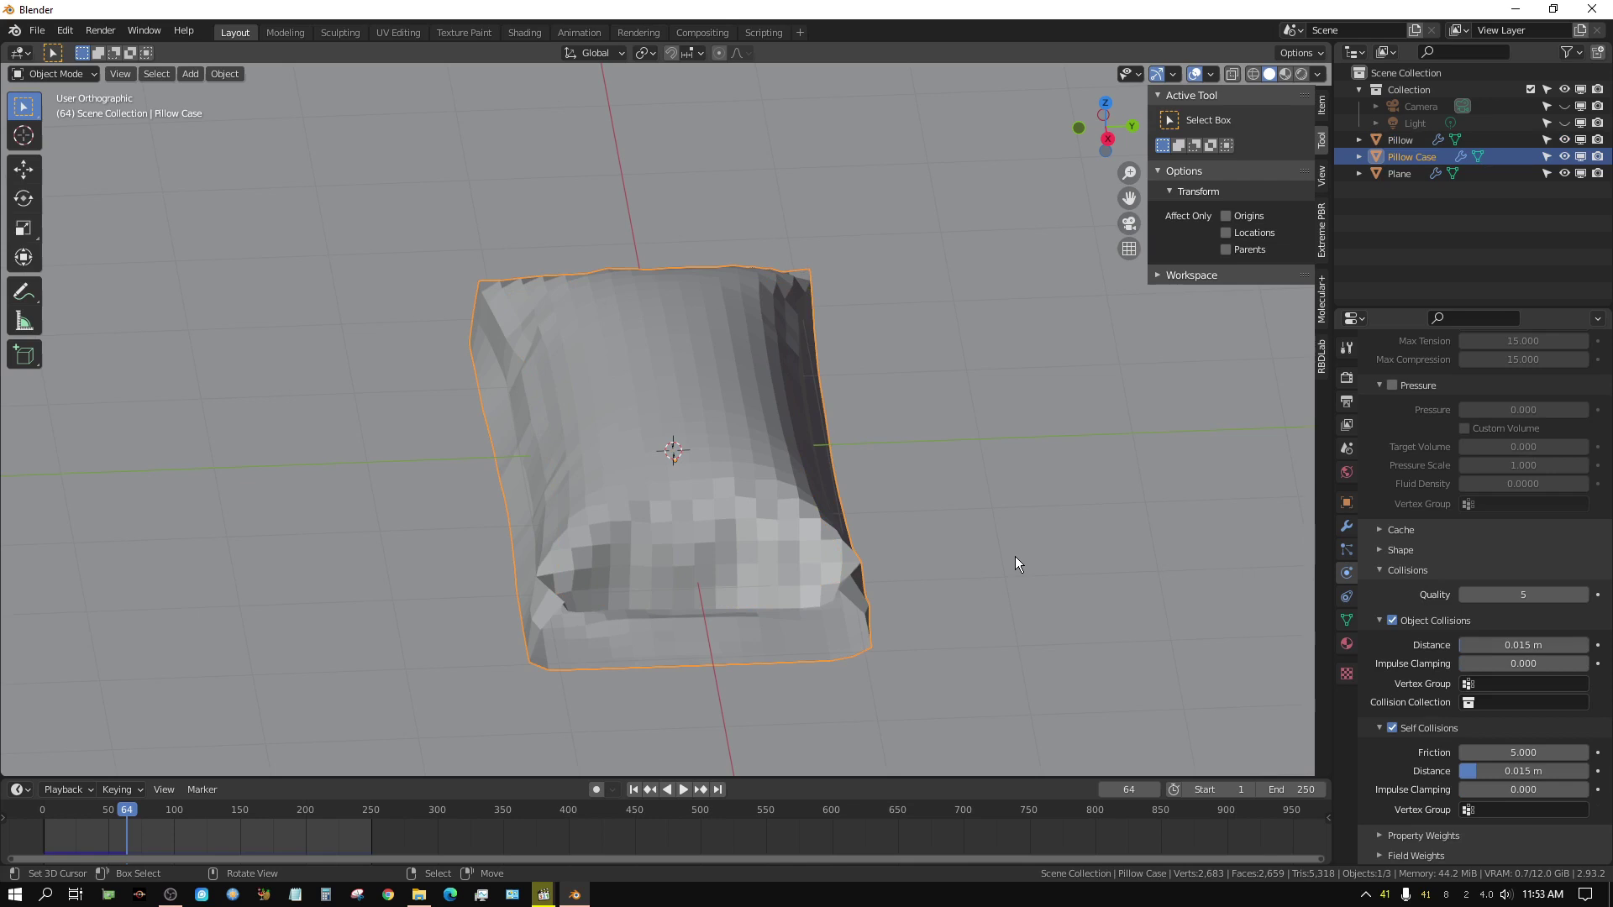
{"action": "left_click", "coordinate": [1346, 526]}
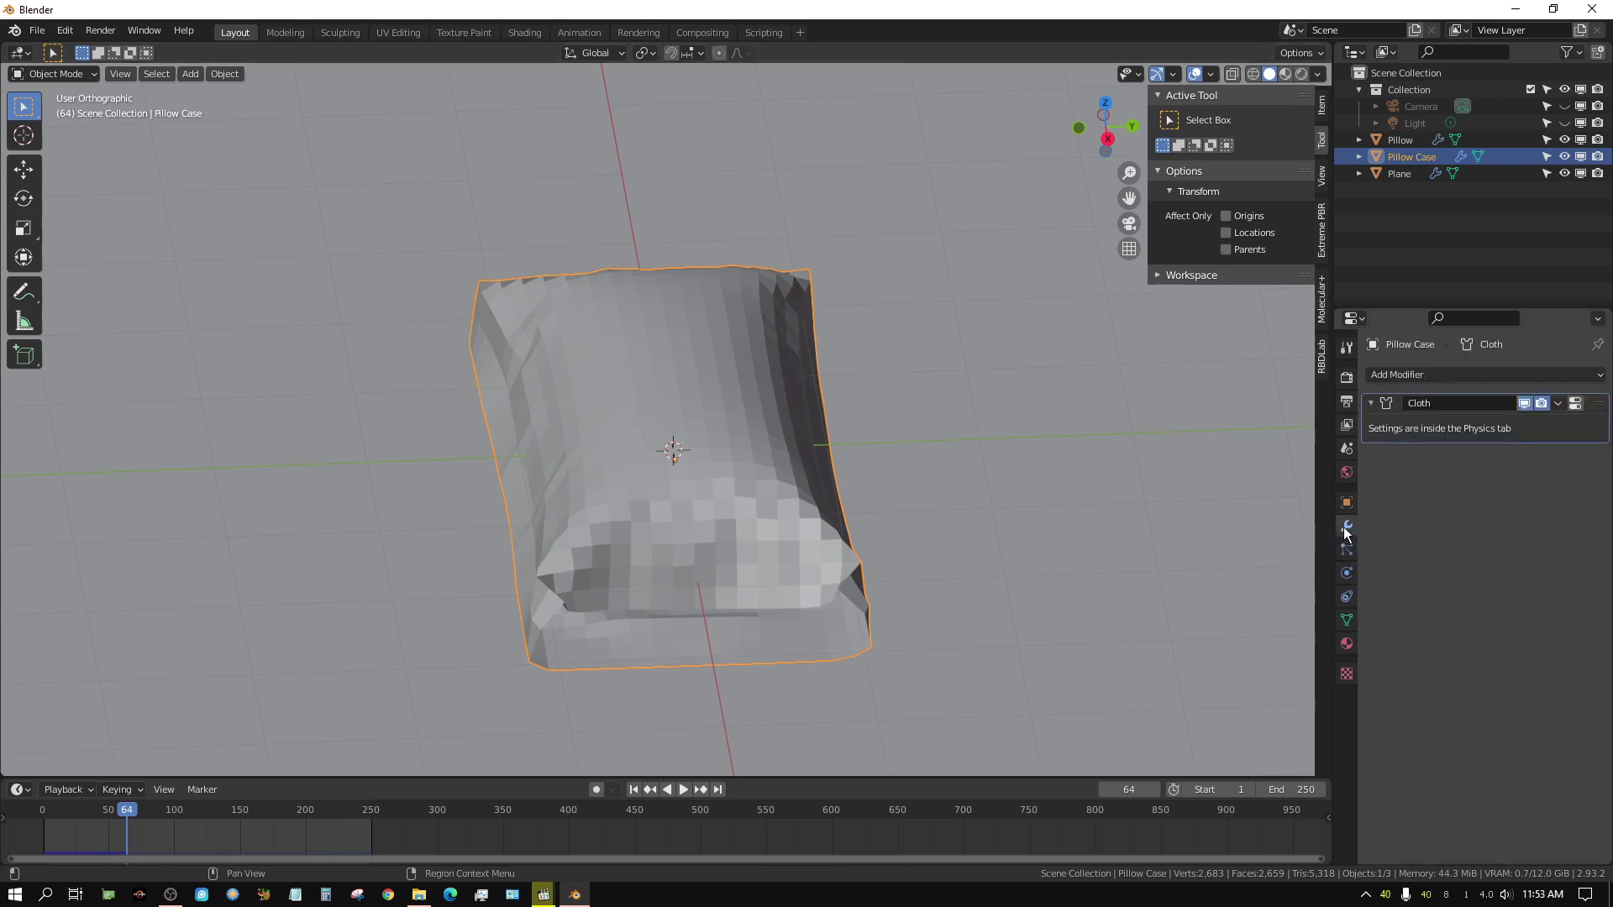
{"action": "left_click", "coordinate": [1557, 404]}
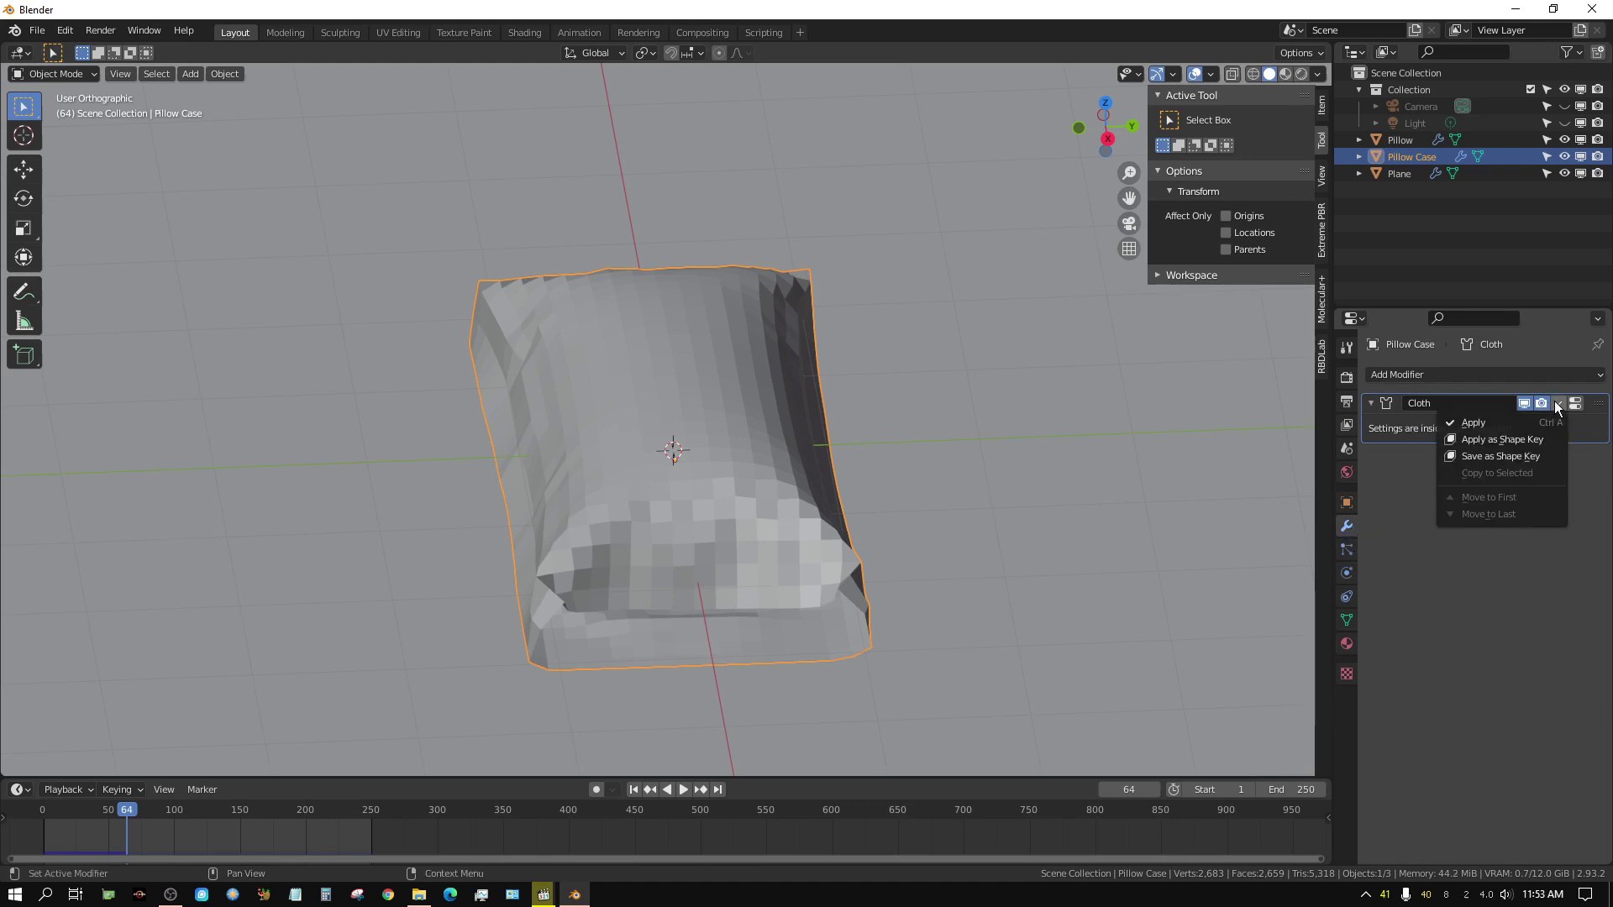
{"action": "left_click", "coordinate": [1505, 422]}
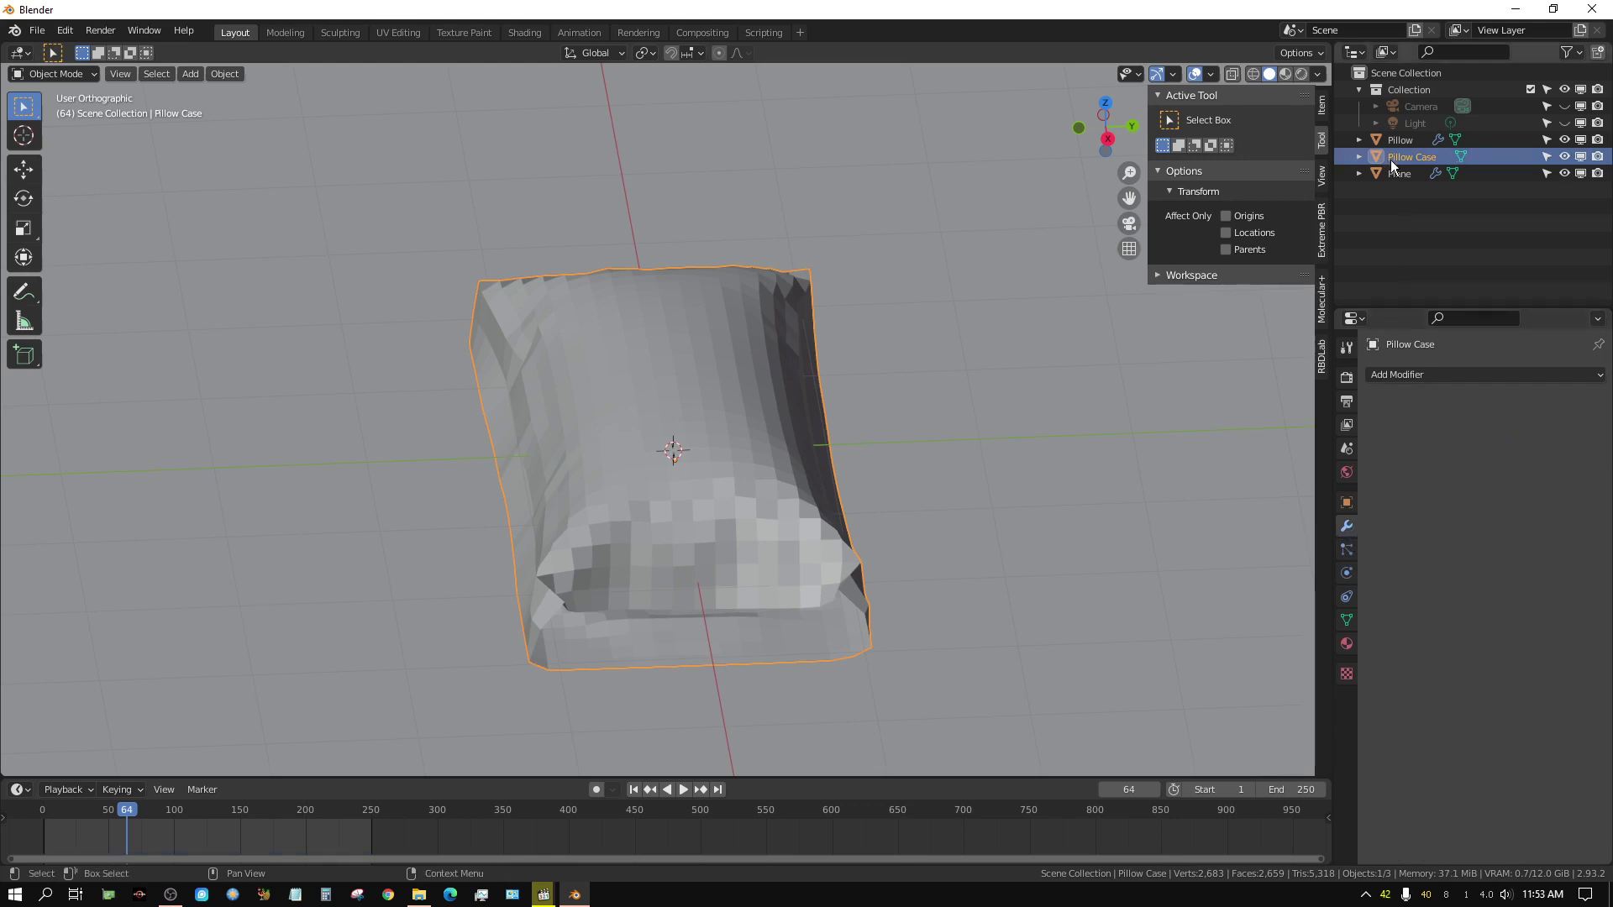
Delete the Pillow object from the Outliner and reselect the Pillow Case.
{"action": "right_click", "coordinate": [1401, 140]}
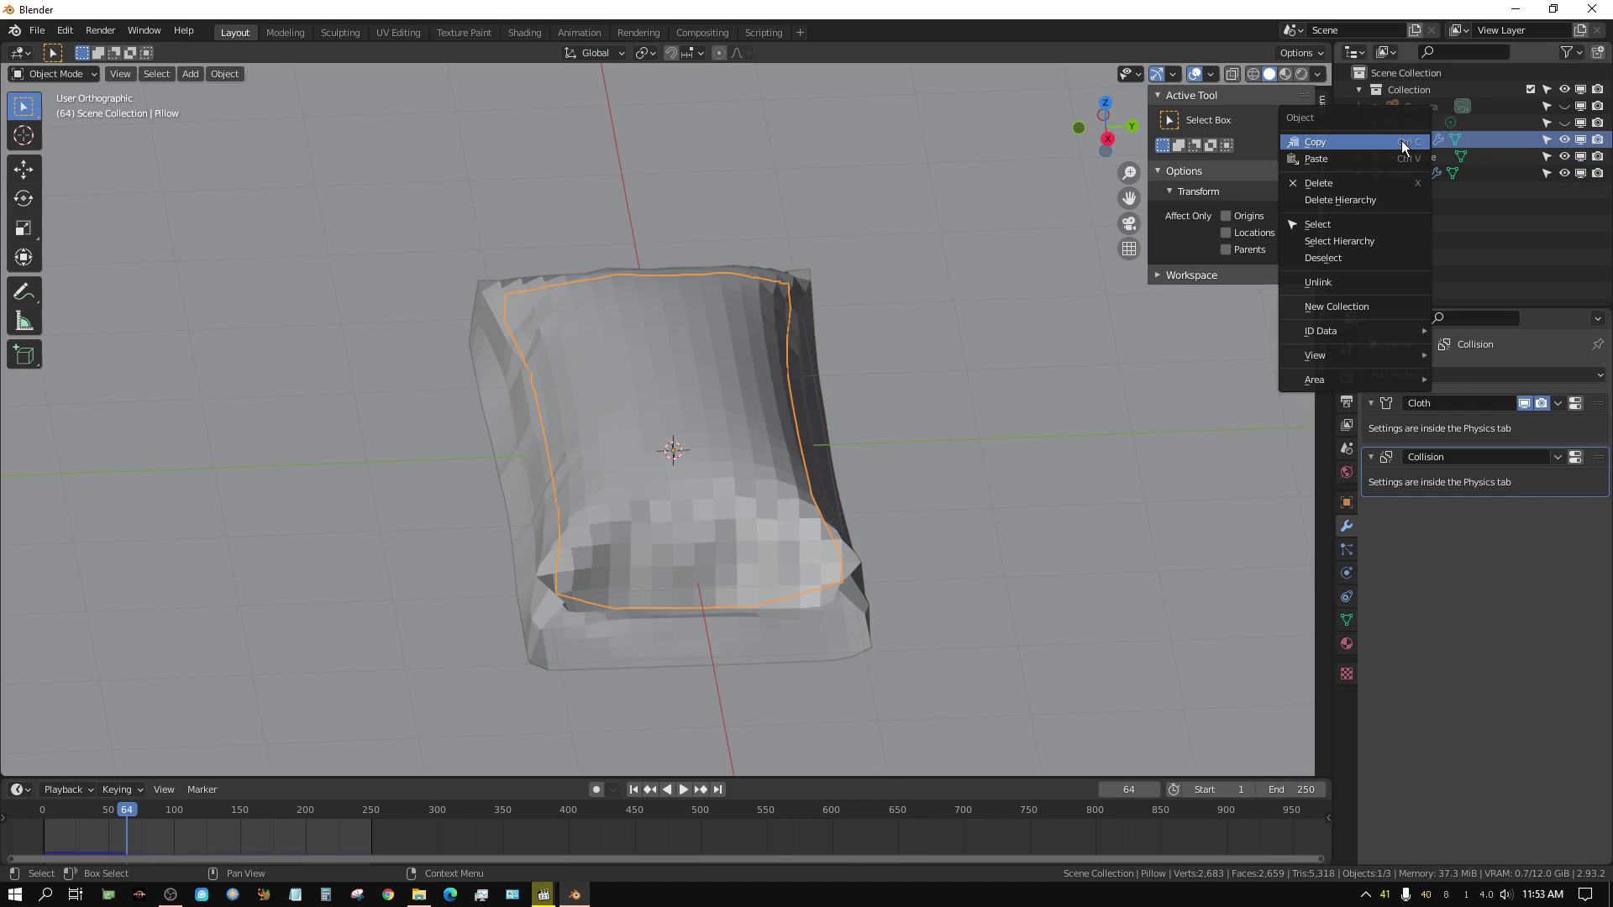
{"action": "left_click", "coordinate": [1342, 182]}
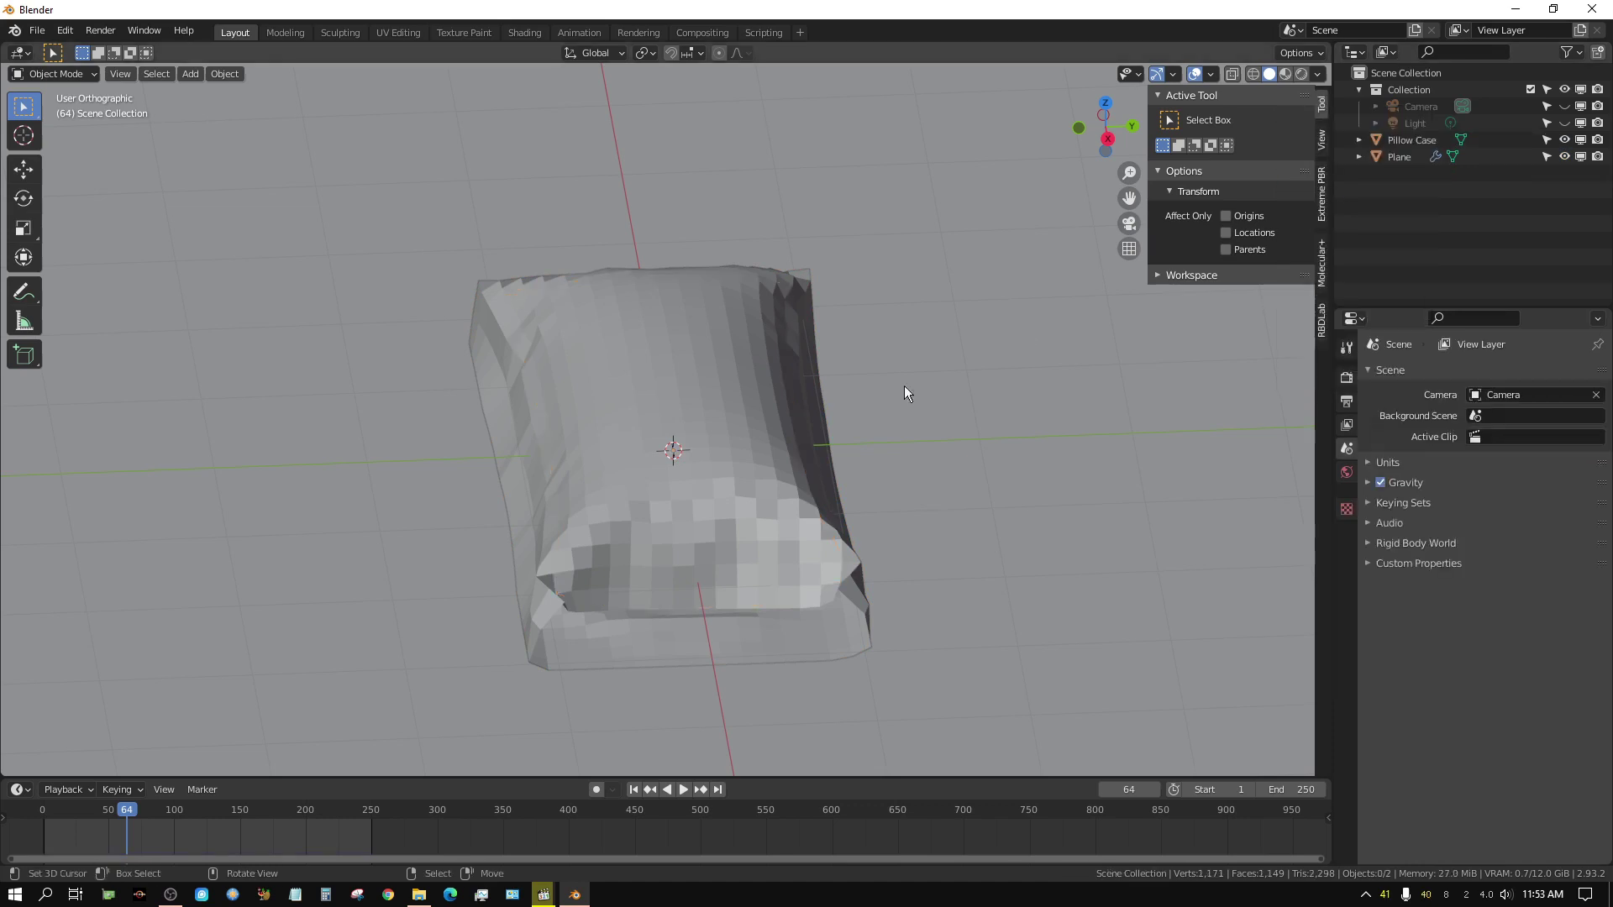
{"action": "left_click", "coordinate": [702, 443]}
Add a Subdivision Surface modifier to the Pillow Case.
{"action": "middle_click_drag", "start_coordinate": [702, 502], "coordinate": [840, 592]}
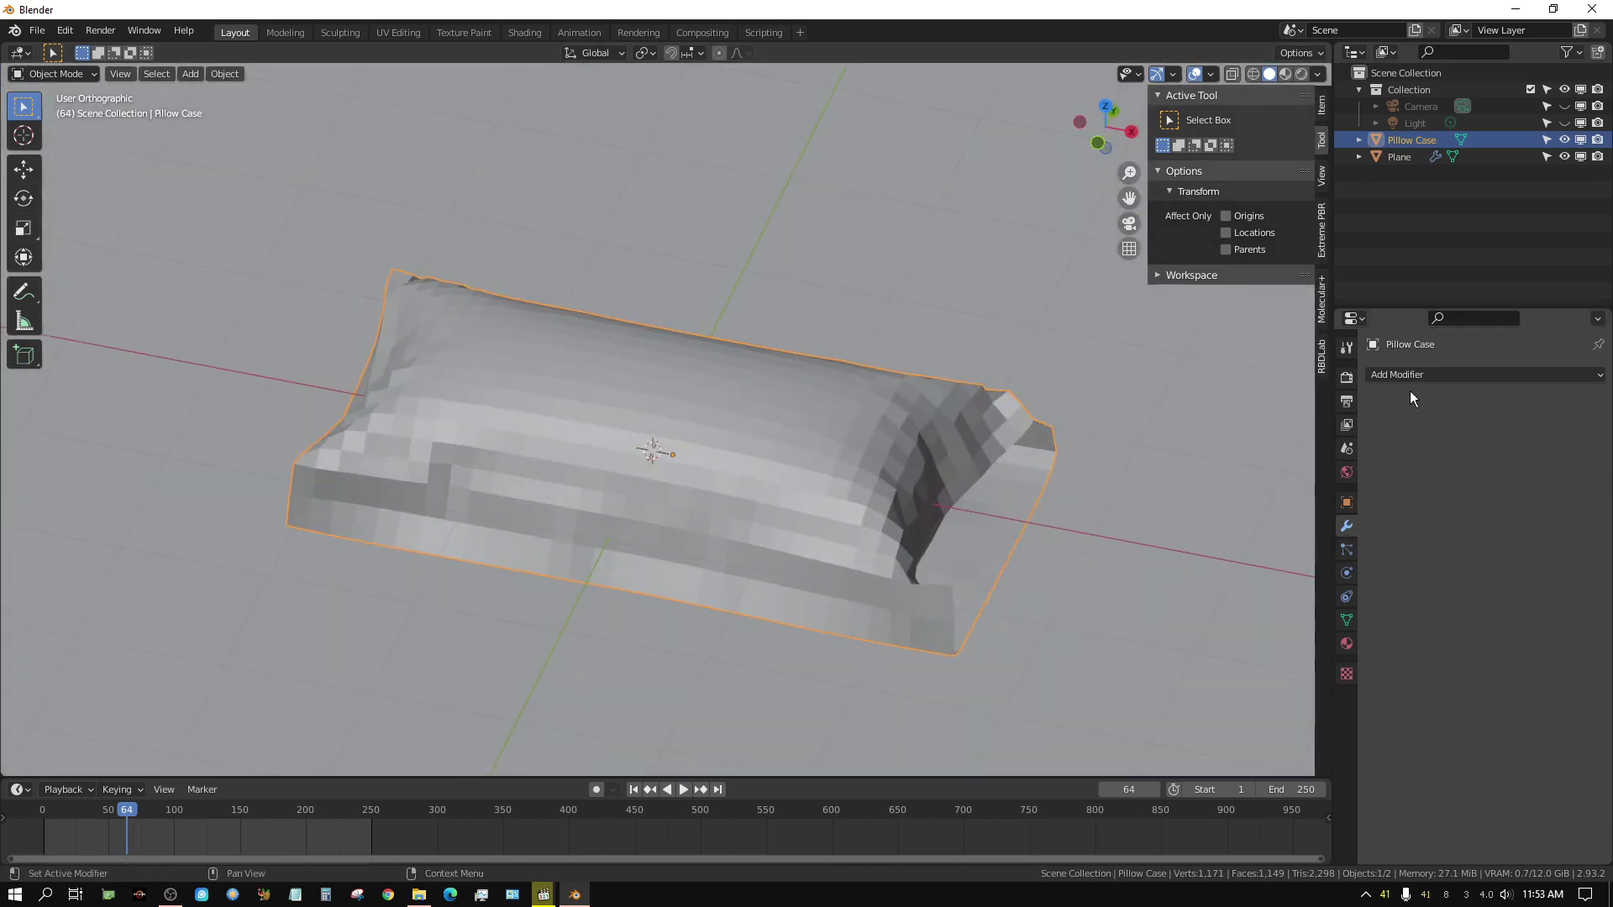
{"action": "left_click", "coordinate": [1428, 375]}
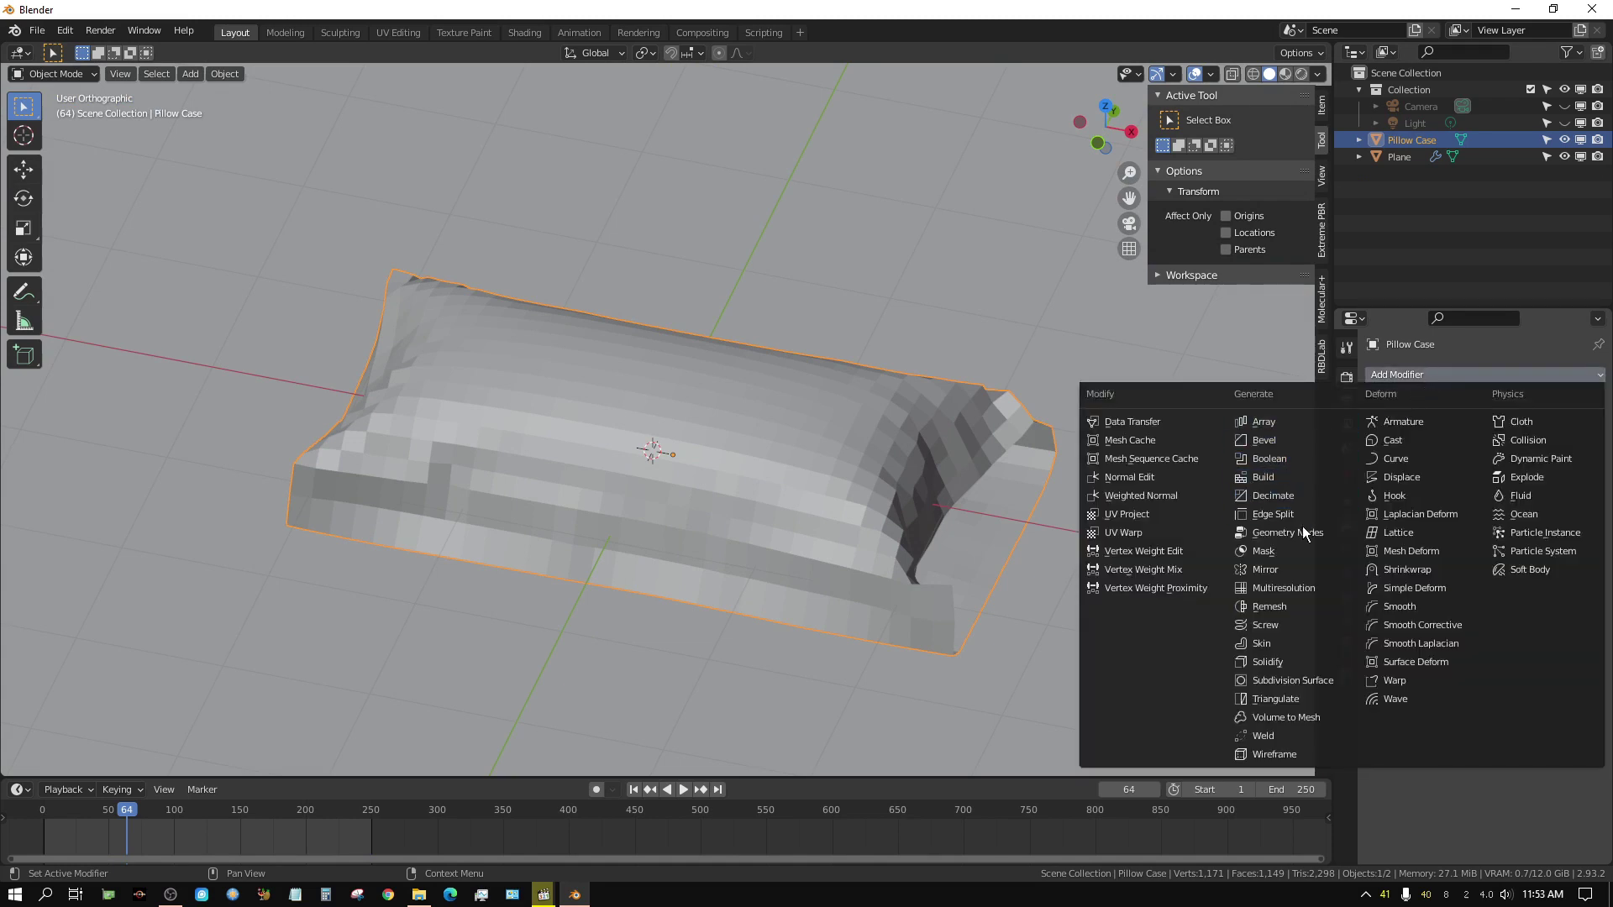
{"action": "left_click", "coordinate": [1297, 678]}
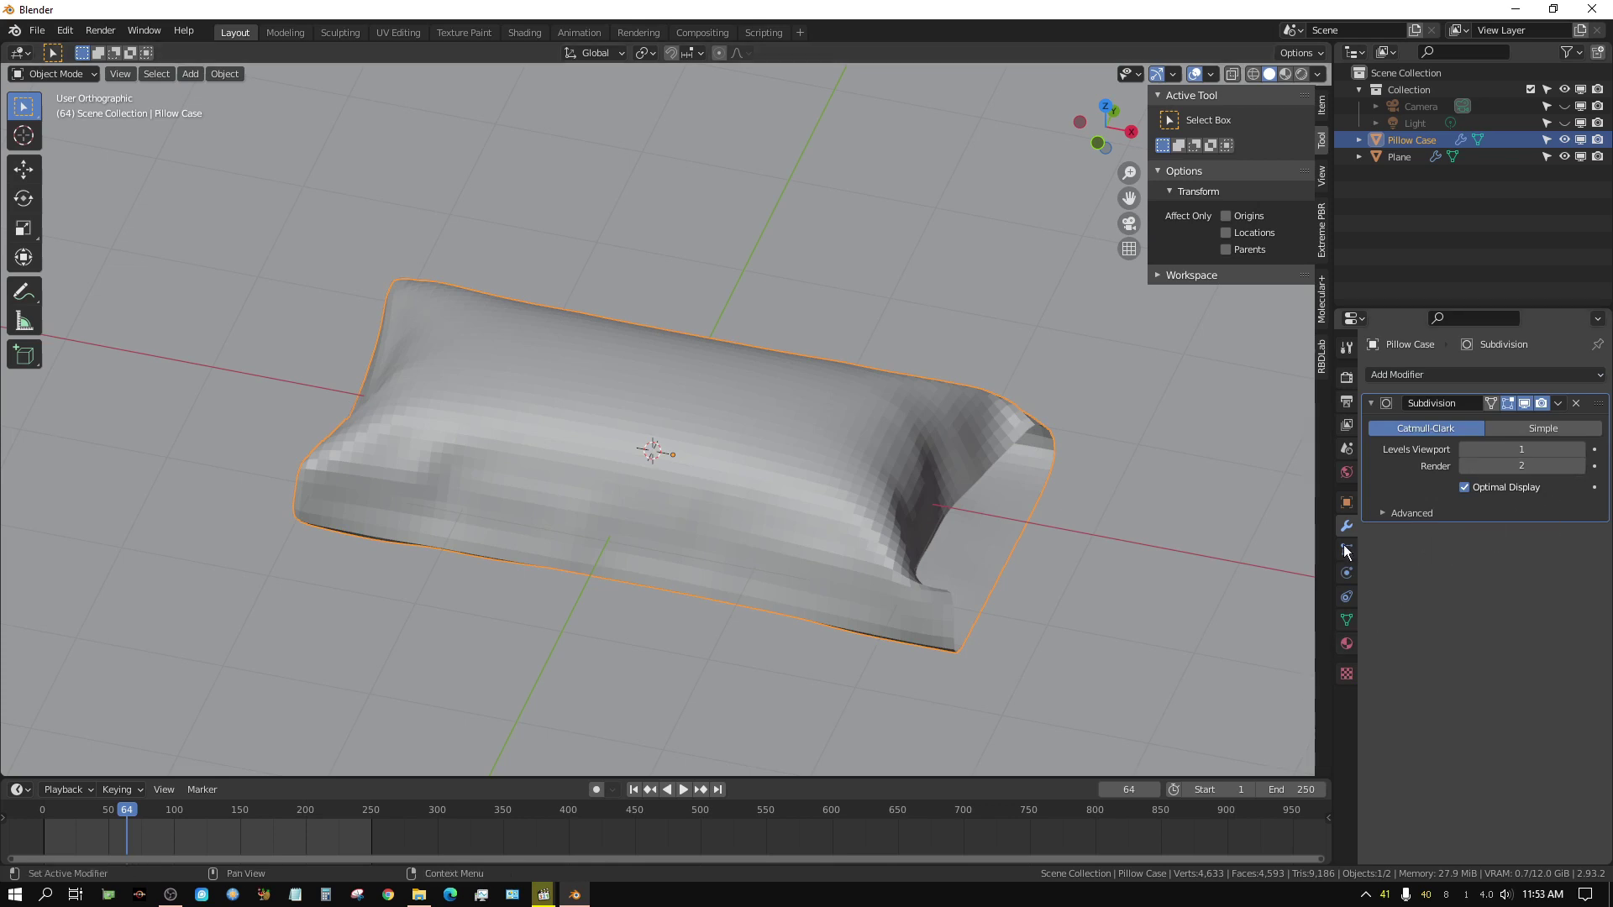
Add a Solidify modifier with a thickness of -0.02 m.
{"action": "left_click", "coordinate": [1420, 375]}
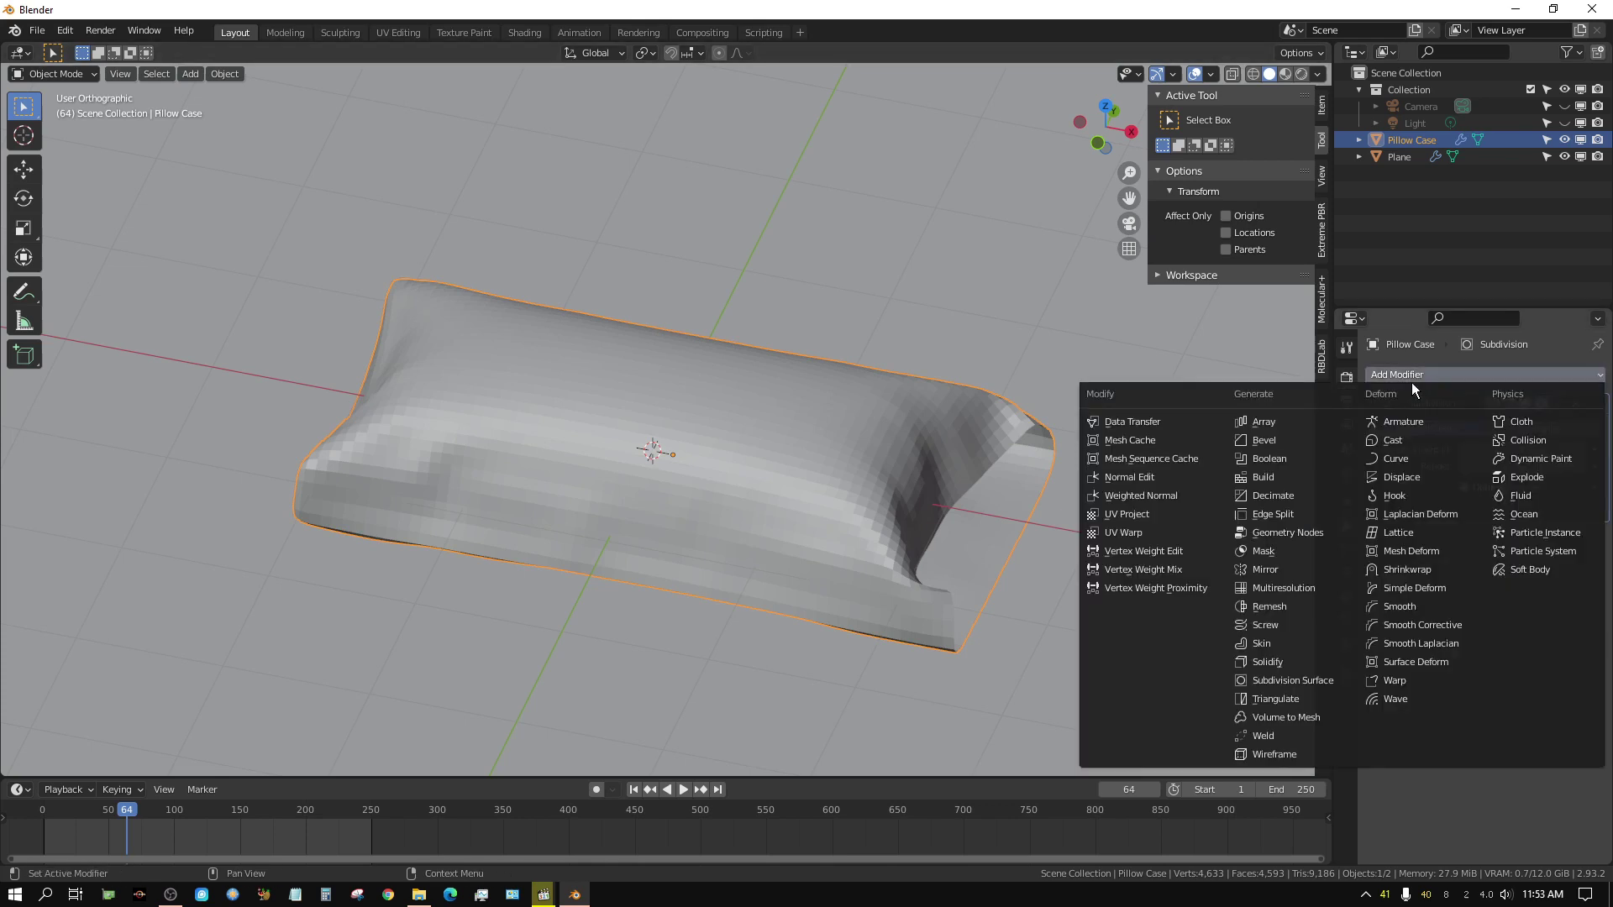
{"action": "left_click", "coordinate": [1277, 662]}
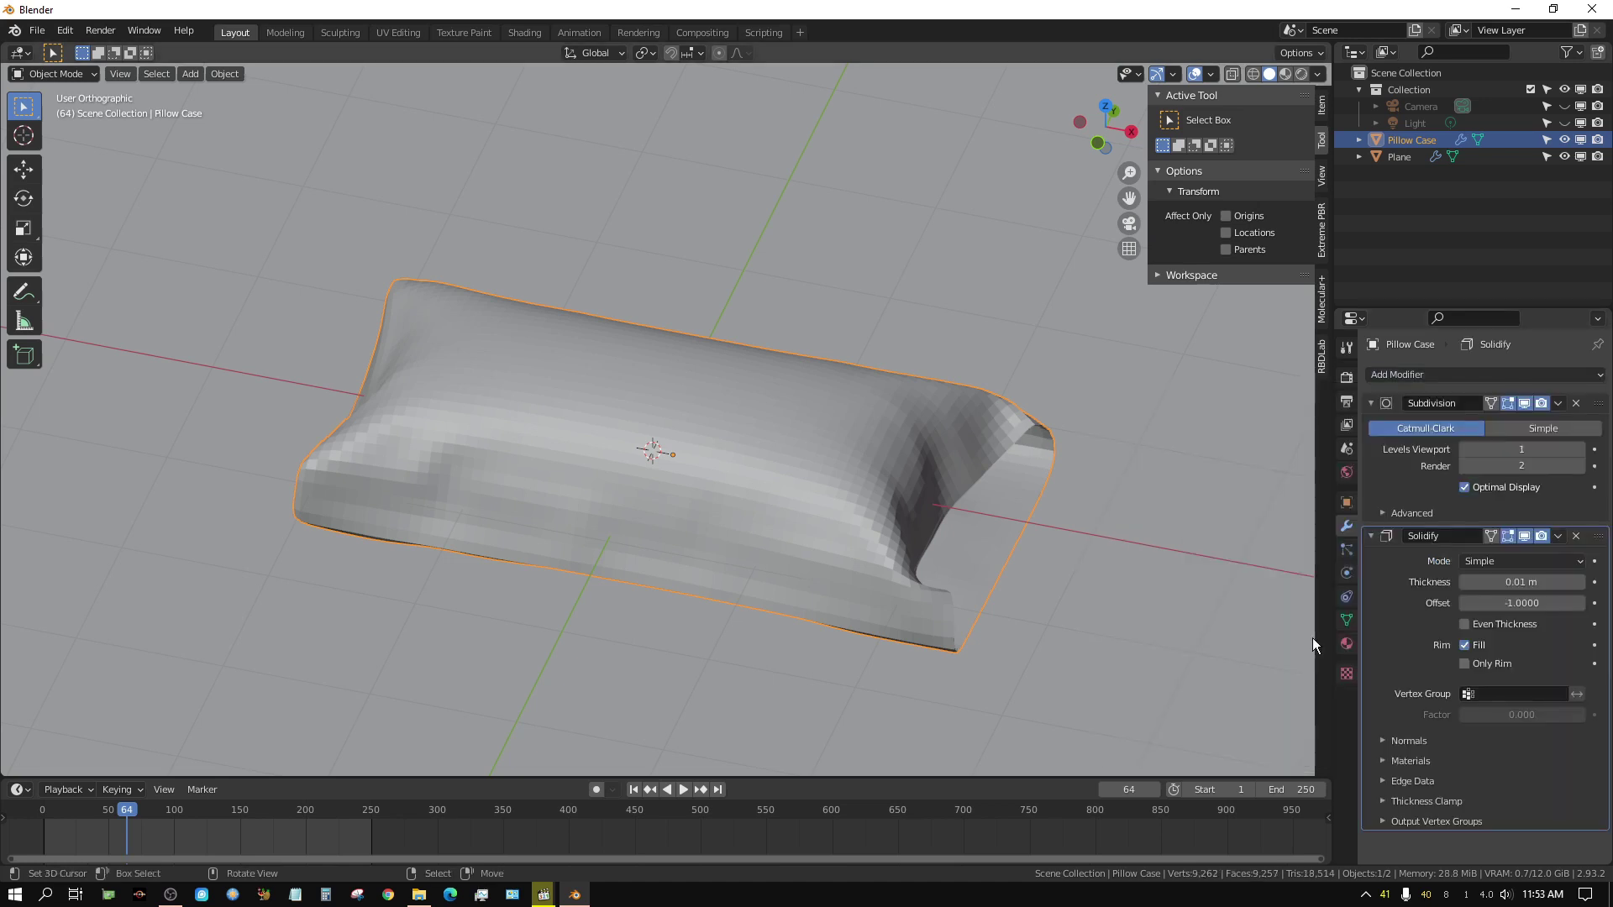
{"action": "double_click", "coordinate": [1533, 582]}
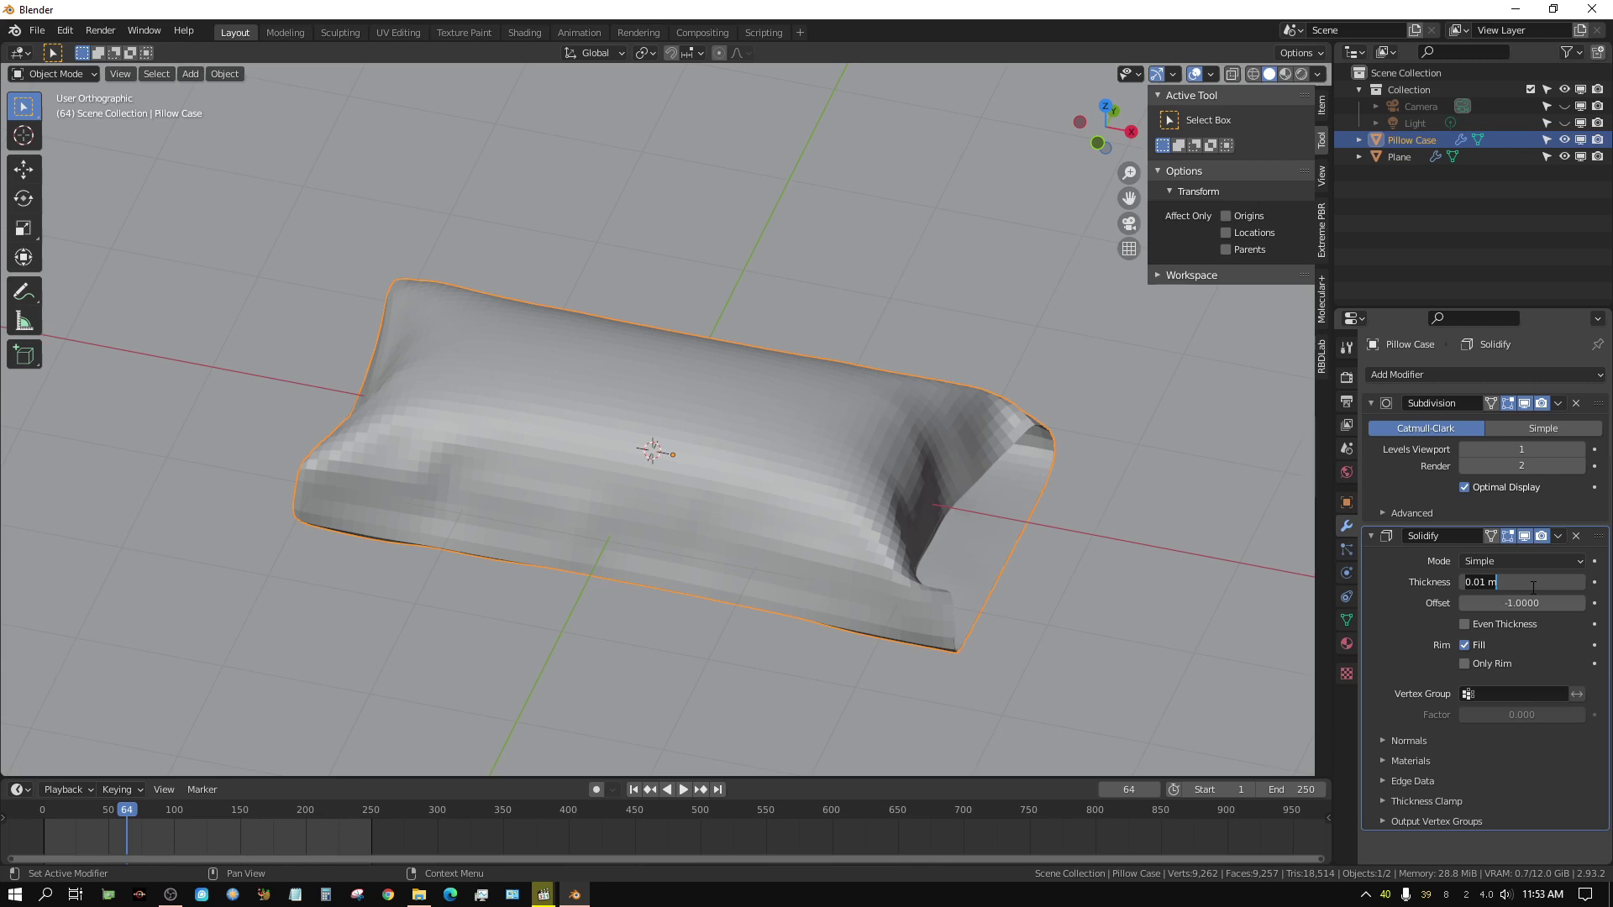
{"action": "key", "text": "ctrl+a"}
{"action": "type", "text": "-"}
{"action": "type", "text": "0.02"}
{"action": "key", "text": "Return"}
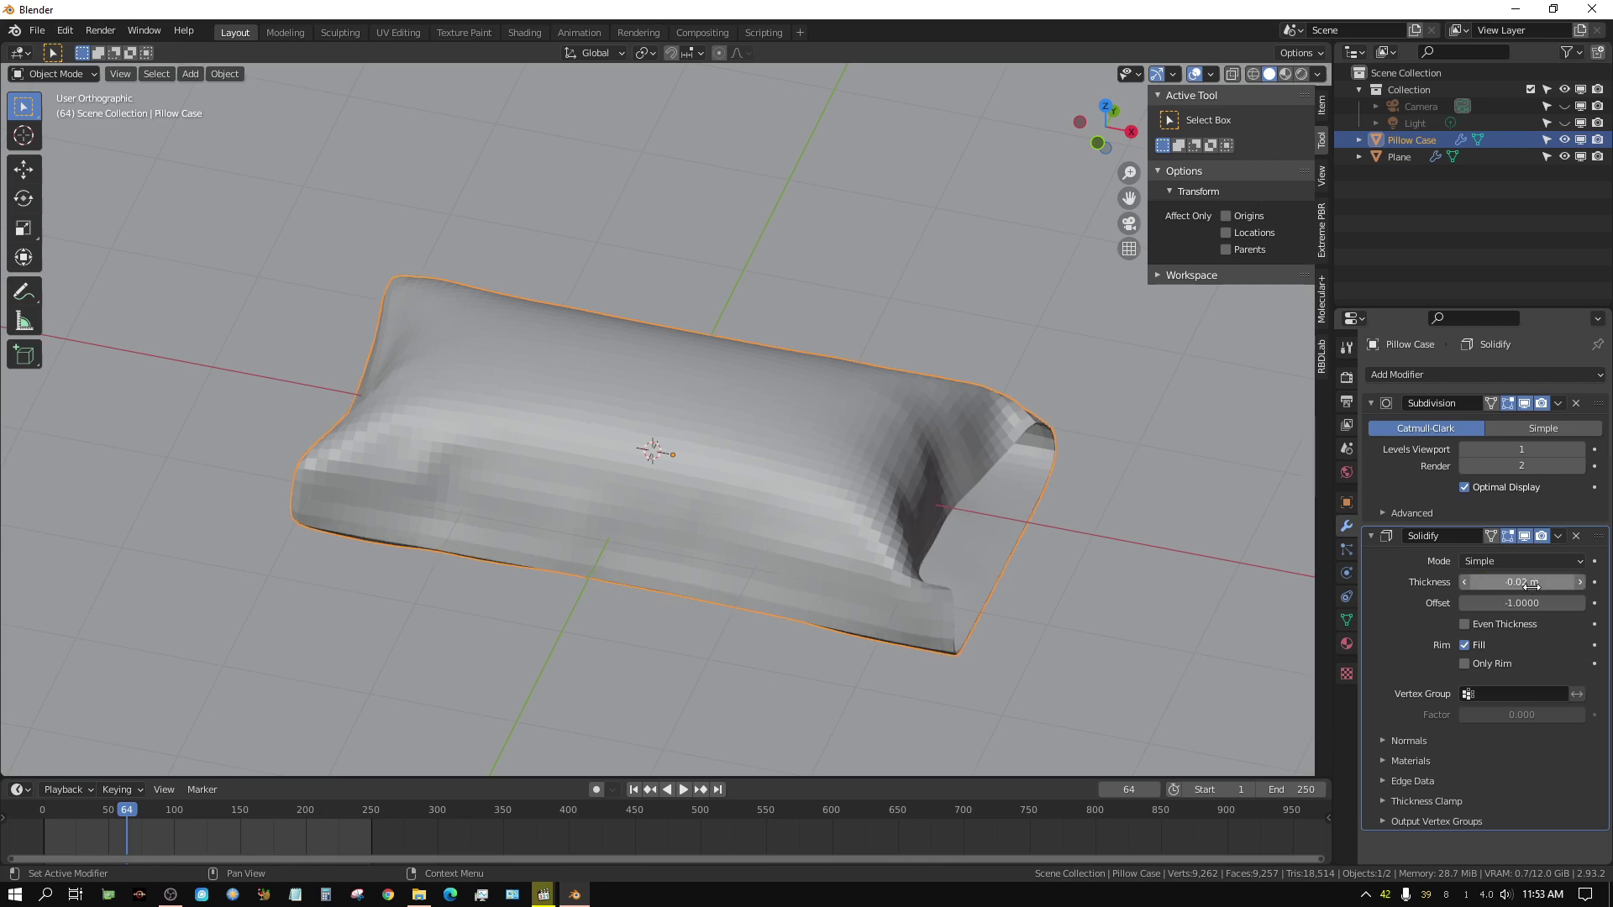
{"action": "mouse_move", "coordinate": [1106, 583]}
{"action": "middle_mouse_down"}
{"action": "mouse_move", "coordinate": [1011, 499]}
{"action": "mouse_move", "coordinate": [895, 548]}
{"action": "mouse_move", "coordinate": [1072, 571]}
{"action": "mouse_move", "coordinate": [1245, 525]}
{"action": "mouse_move", "coordinate": [43, 551]}
{"action": "mouse_move", "coordinate": [126, 558]}
{"action": "mouse_move", "coordinate": [82, 573]}
{"action": "mouse_move", "coordinate": [1136, 575]}
{"action": "mouse_move", "coordinate": [1018, 550]}
{"action": "mouse_move", "coordinate": [1031, 566]}
{"action": "mouse_move", "coordinate": [1145, 561]}
{"action": "mouse_move", "coordinate": [1094, 567]}
{"action": "middle_mouse_up"}
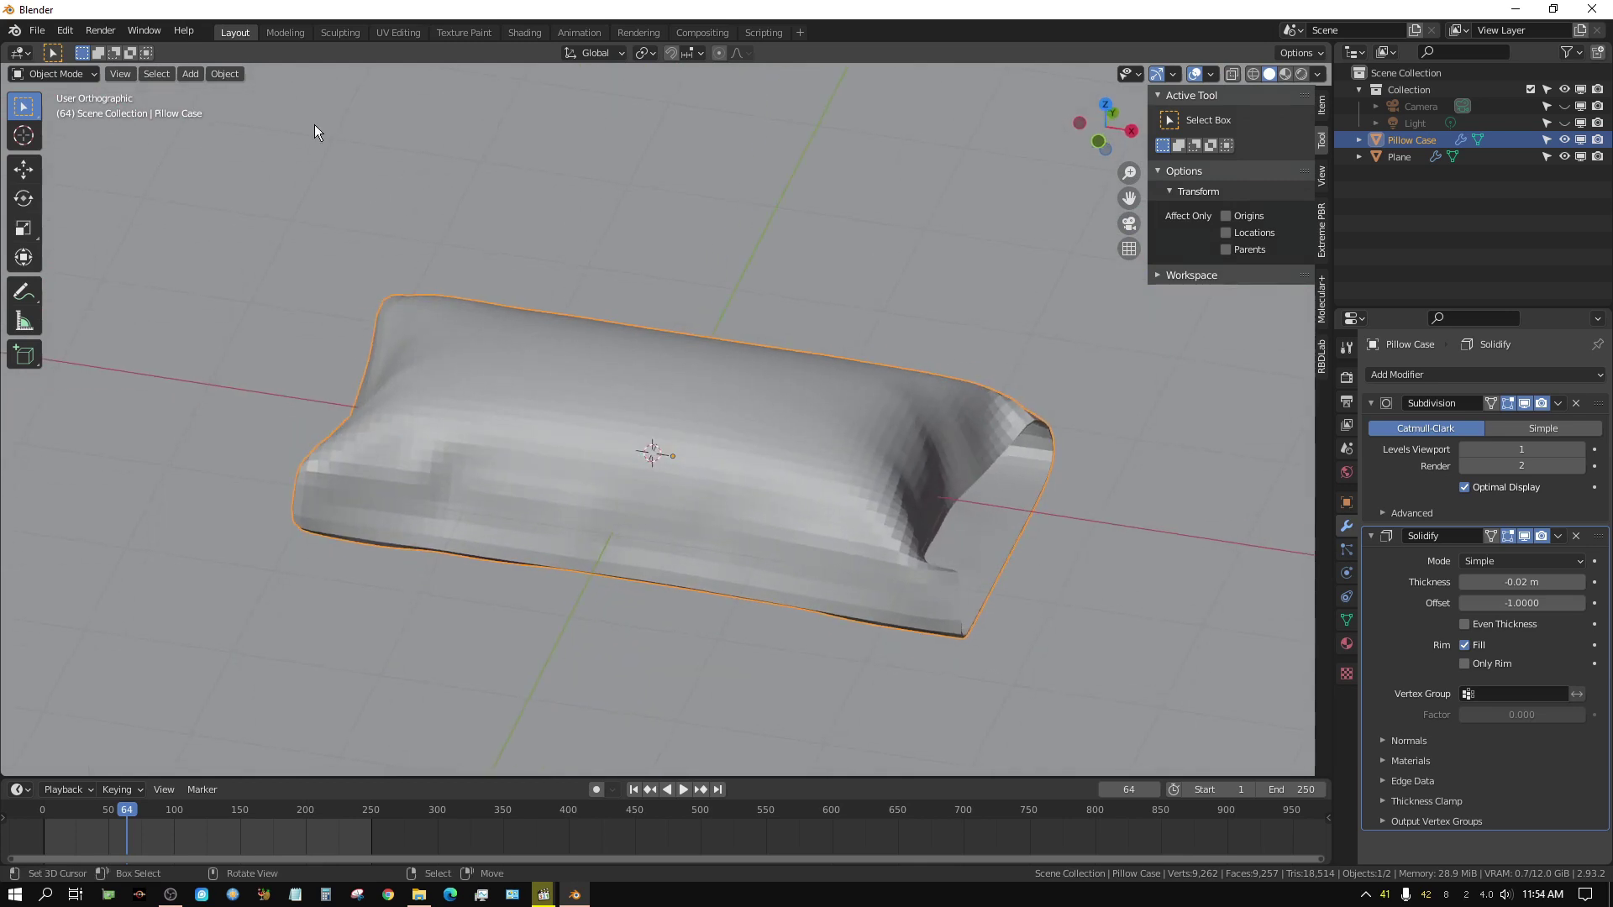
Apply Shade Smooth to the Pillow Case and orbit to view the result.
{"action": "left_click", "coordinate": [227, 77]}
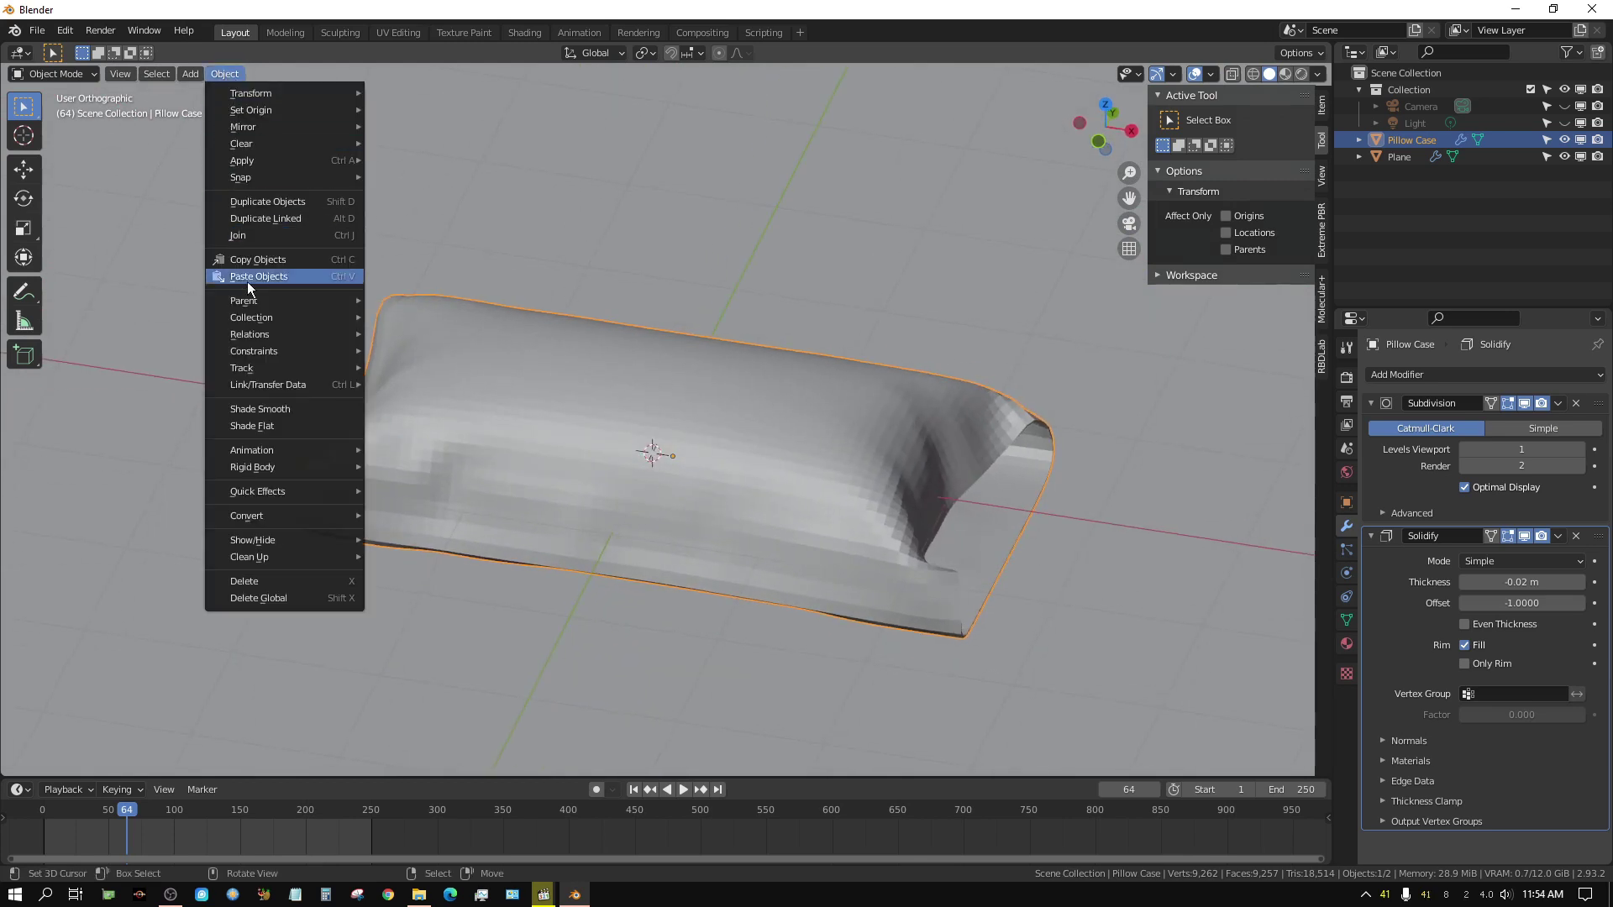
{"action": "left_click", "coordinate": [278, 409]}
{"action": "middle_click_drag", "start_coordinate": [503, 502], "coordinate": [708, 491]}
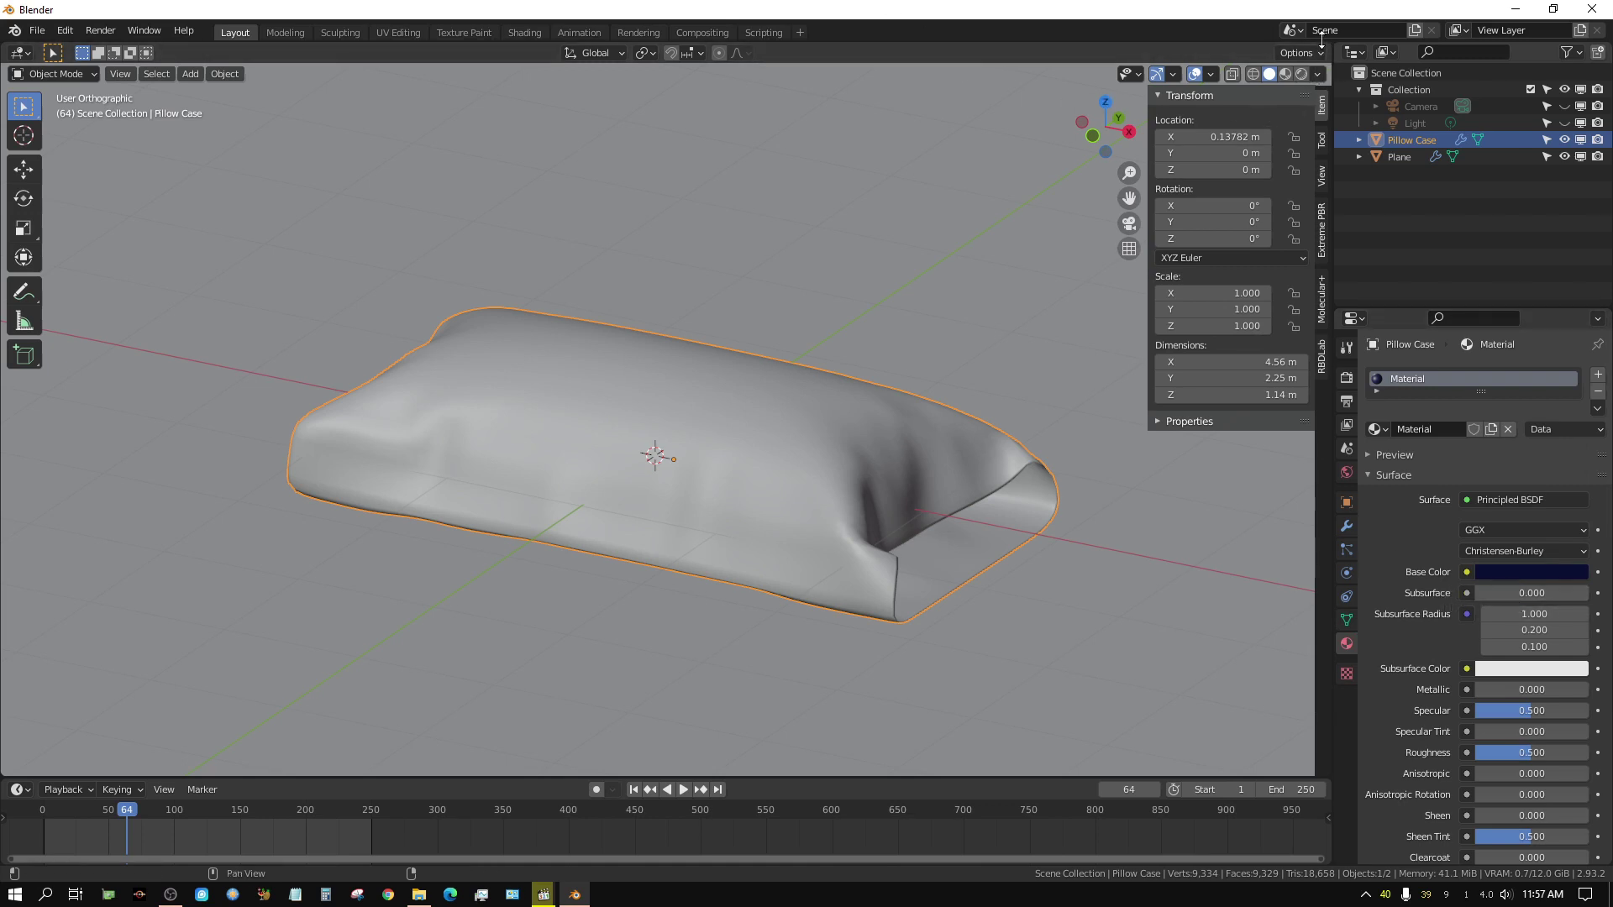
Split the 3D view and show the pillow material's node tree in a Shader Editor on top.
{"action": "left_click_drag", "start_coordinate": [3, 66], "coordinate": [34, 342]}
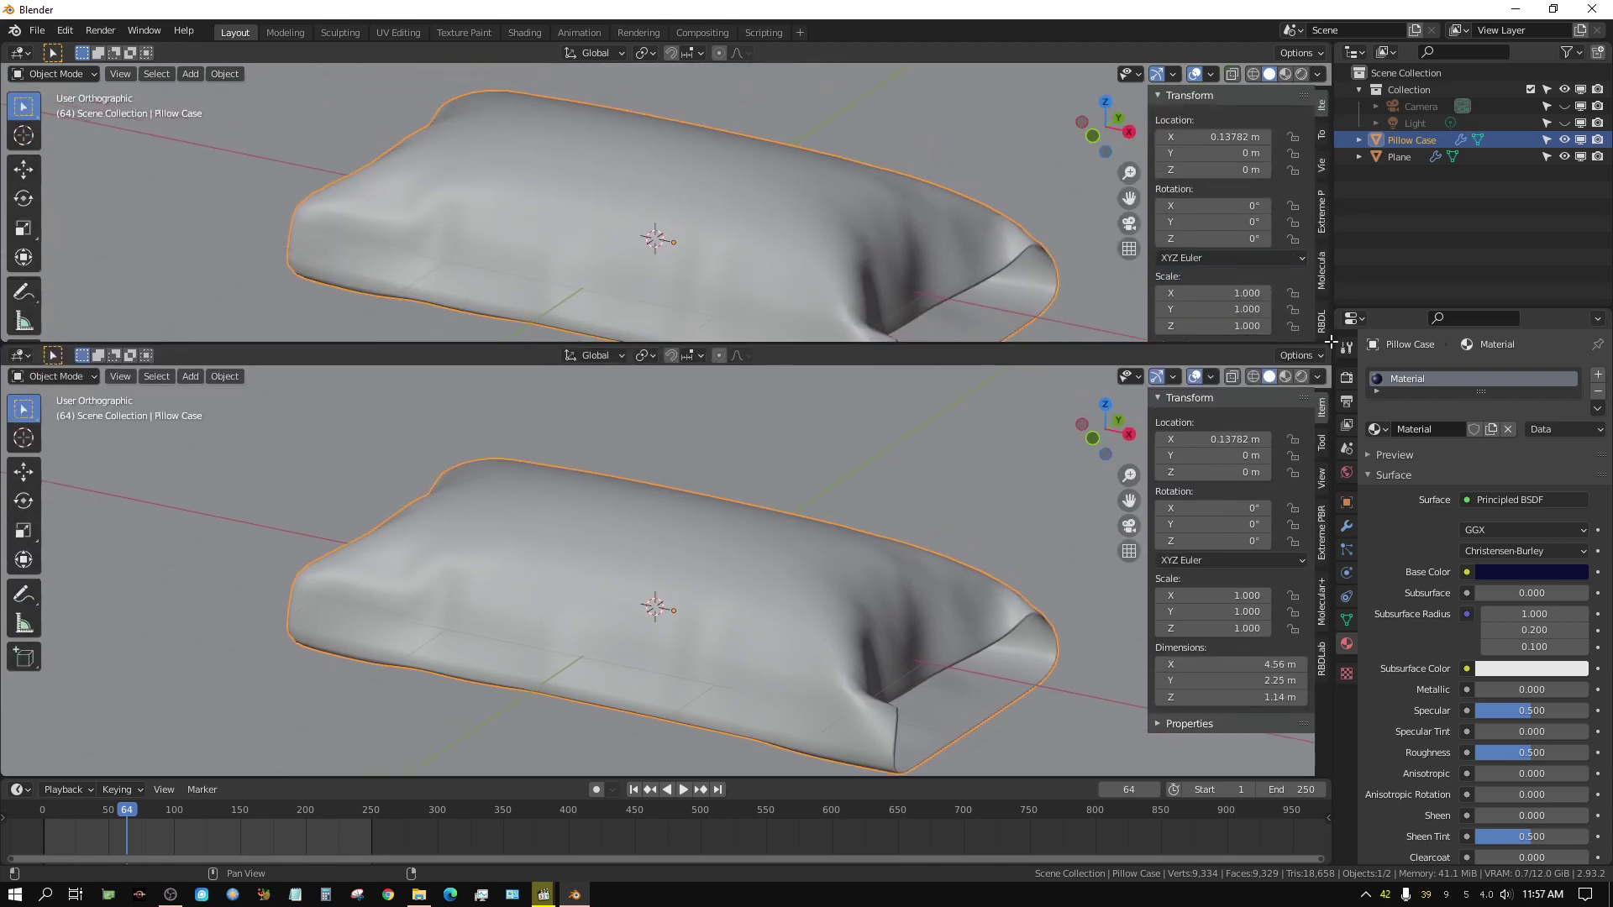
{"action": "left_click", "coordinate": [23, 57]}
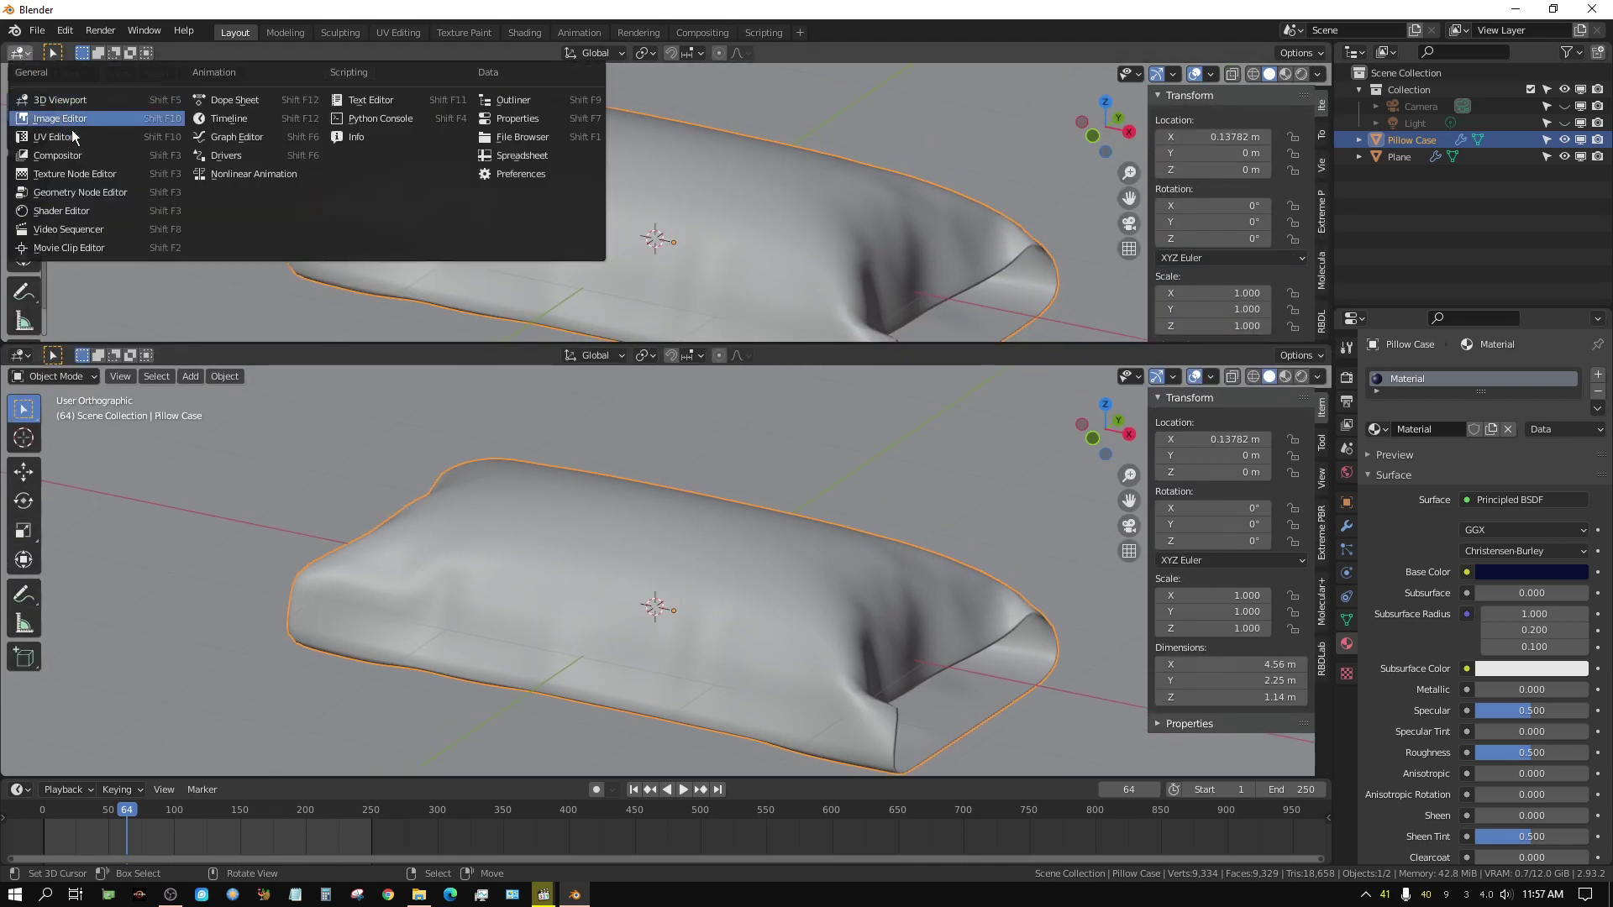
{"action": "left_click", "coordinate": [80, 212]}
{"action": "scroll", "coordinate": [405, 277], "scroll_direction": "up", "scroll_amount": 5}
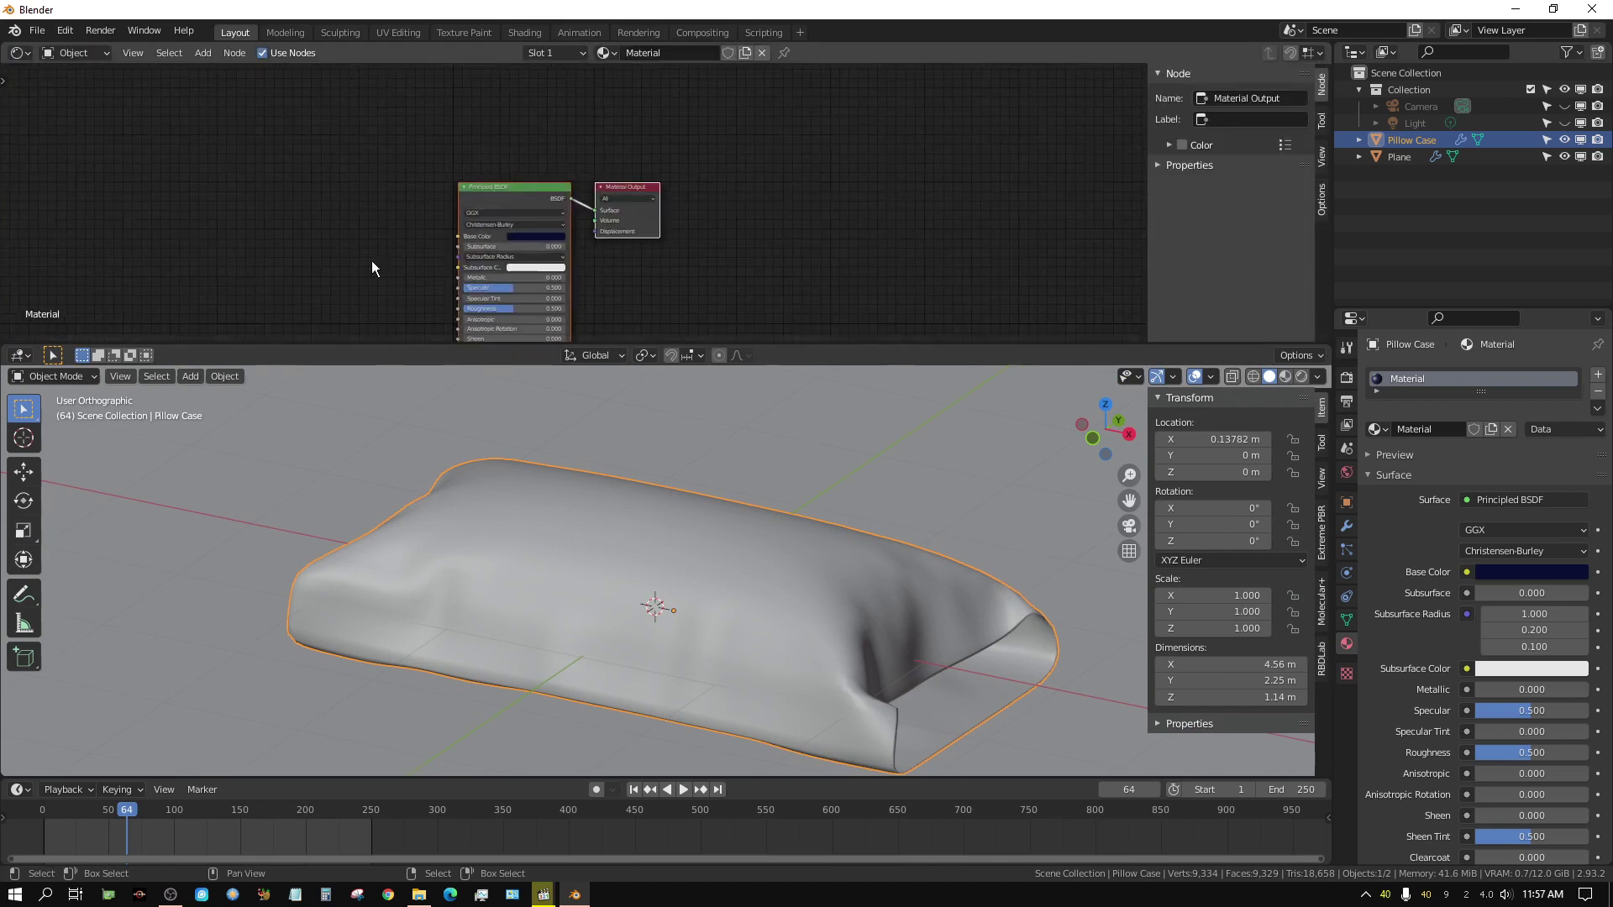
{"action": "middle_click_drag", "start_coordinate": [335, 284], "coordinate": [559, 192]}
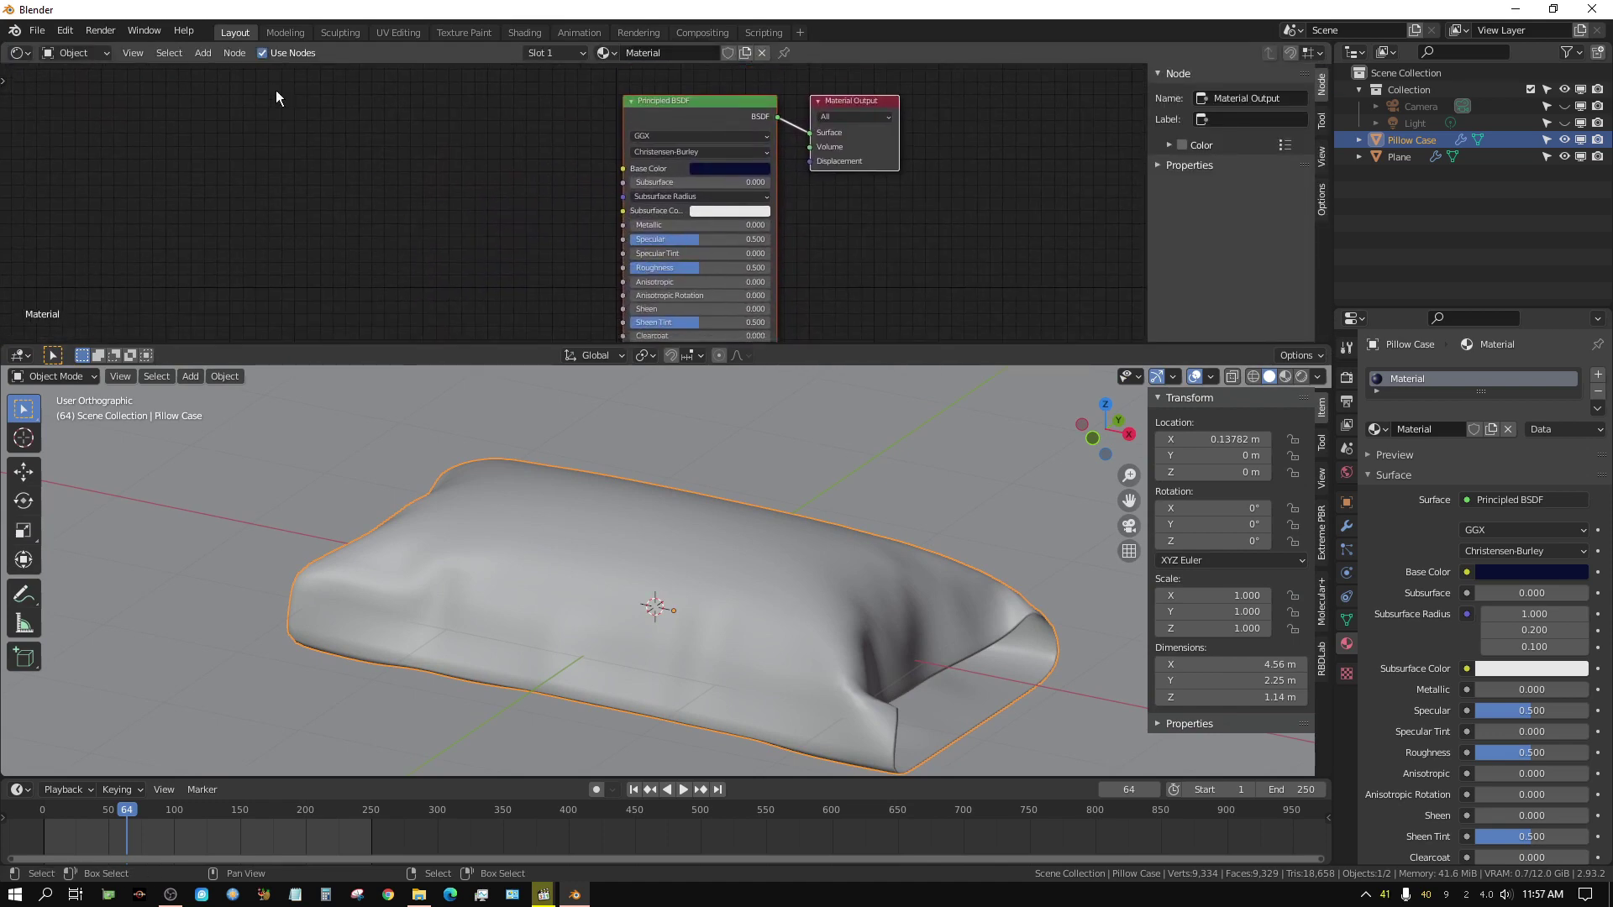
Add a Noise Texture node and position it left of the material nodes.
{"action": "left_click", "coordinate": [199, 54]}
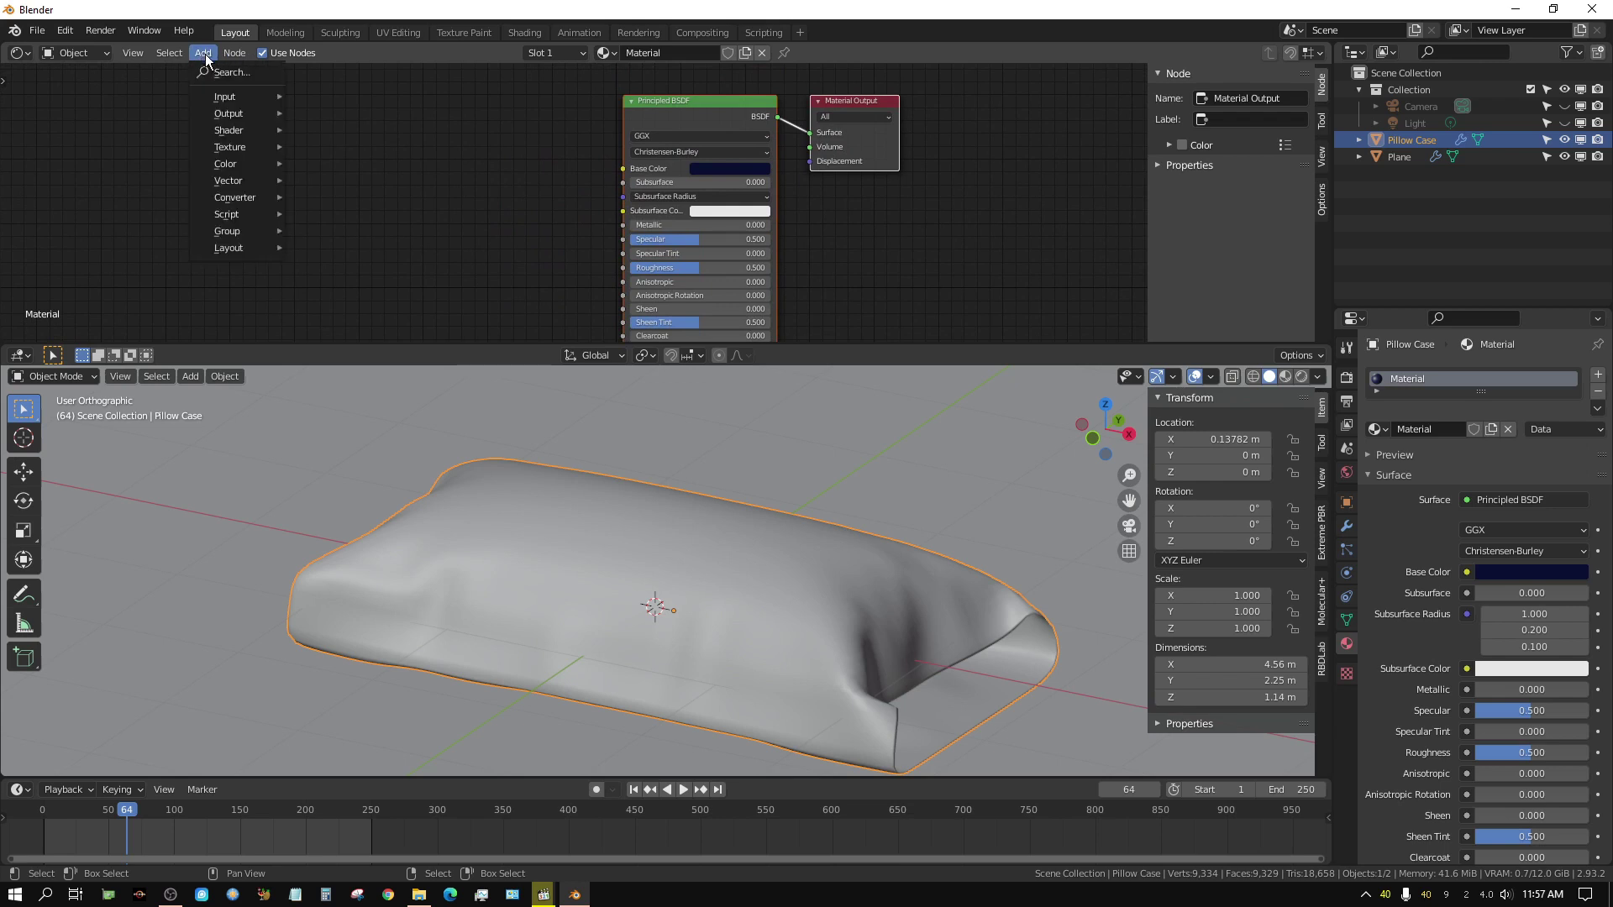
{"action": "mouse_move", "coordinate": [223, 126]}
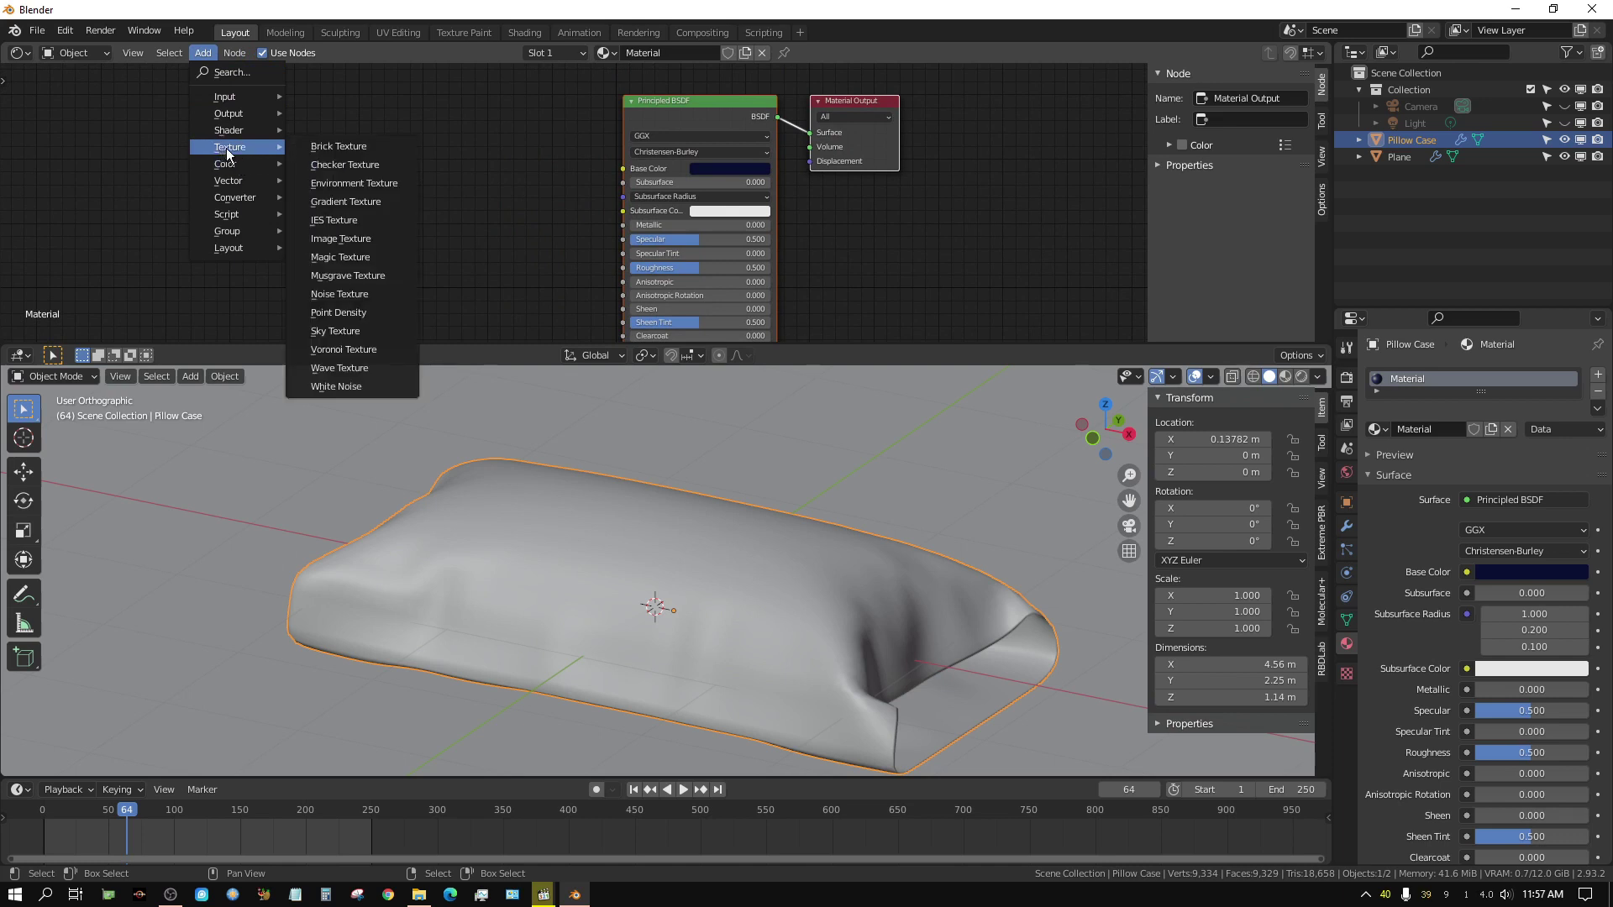
{"action": "left_click", "coordinate": [362, 295]}
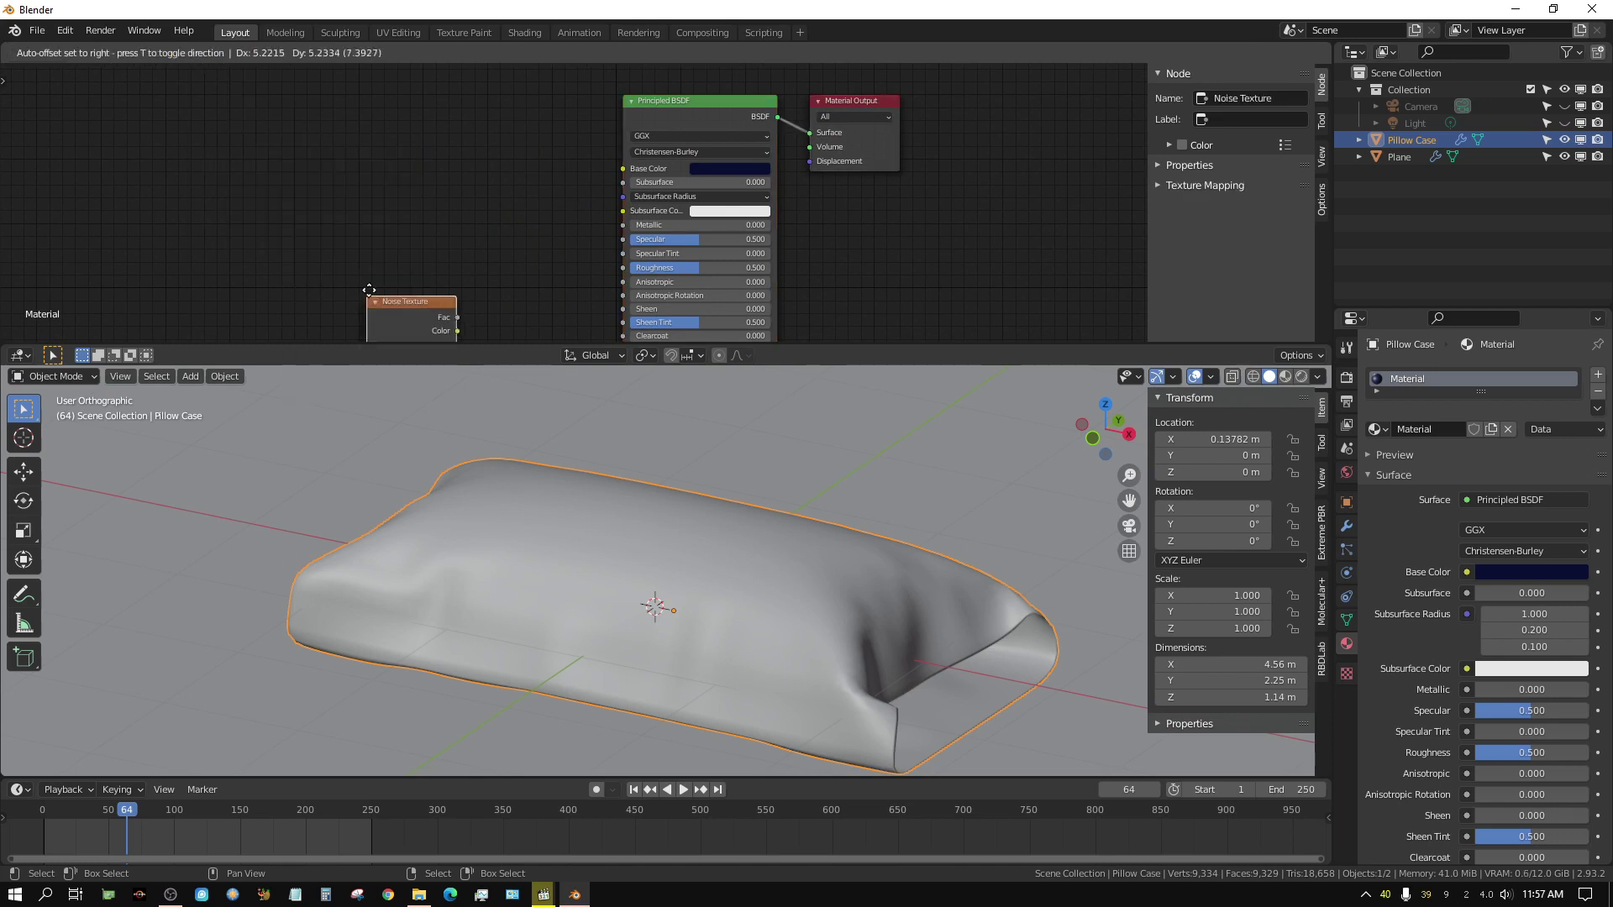
{"action": "left_click", "coordinate": [333, 149]}
{"action": "middle_click_drag", "start_coordinate": [392, 173], "coordinate": [364, 114]}
{"action": "key", "text": "b"}
{"action": "key", "text": "Escape"}
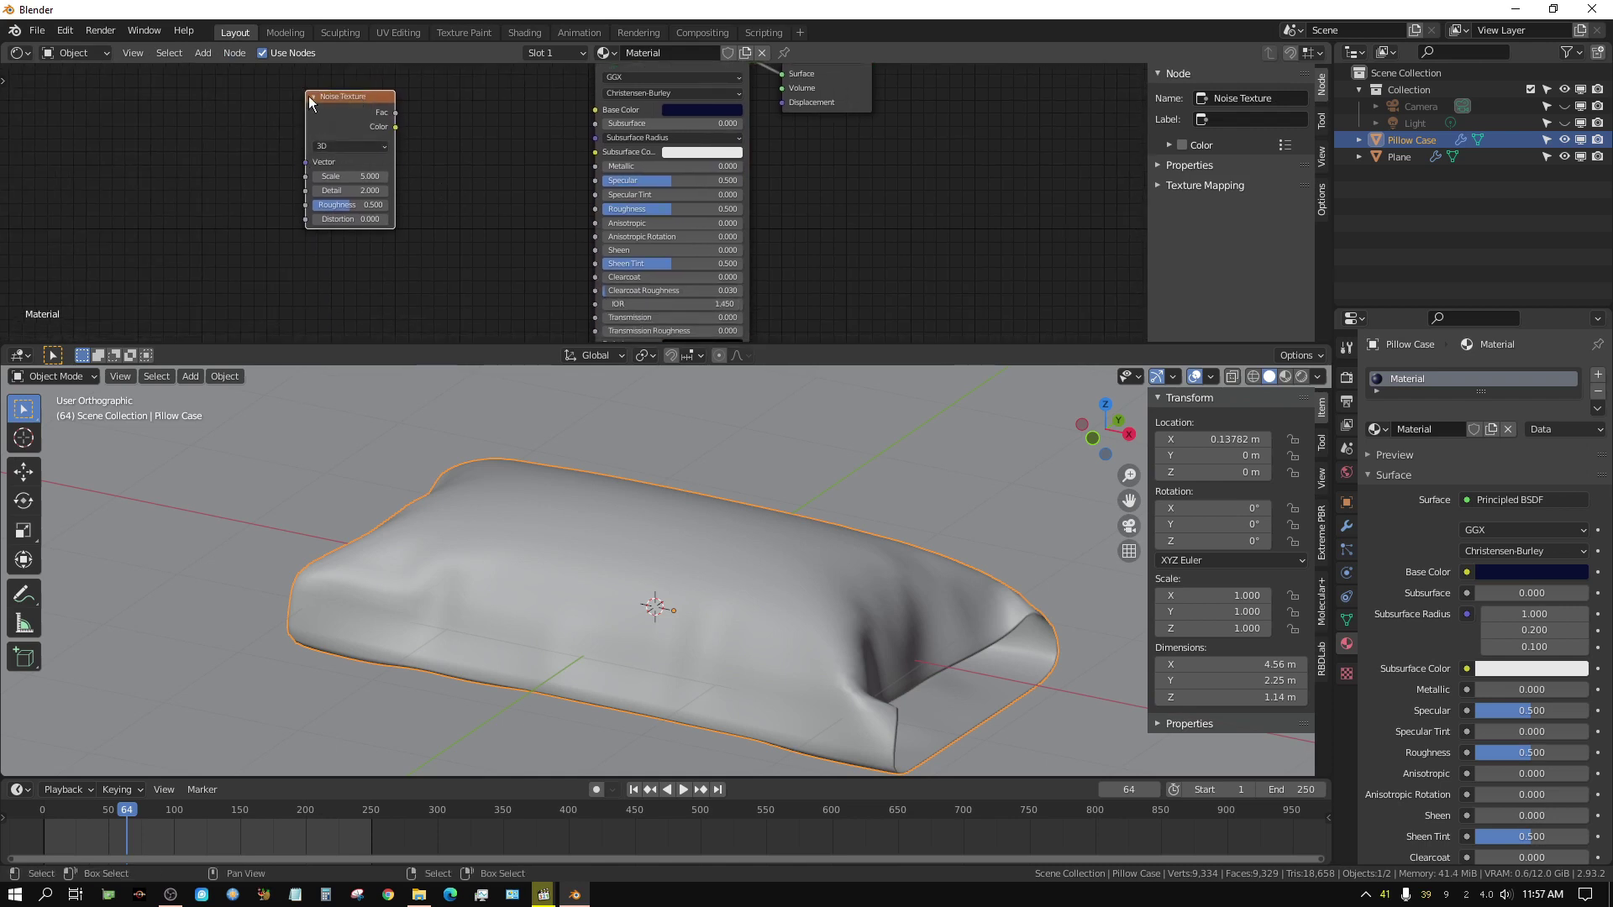
{"action": "left_click_drag", "start_coordinate": [365, 99], "coordinate": [275, 220]}
{"action": "middle_click_drag", "start_coordinate": [379, 253], "coordinate": [387, 147]}
Add a Bump node beside the Noise Texture.
{"action": "left_click", "coordinate": [206, 56]}
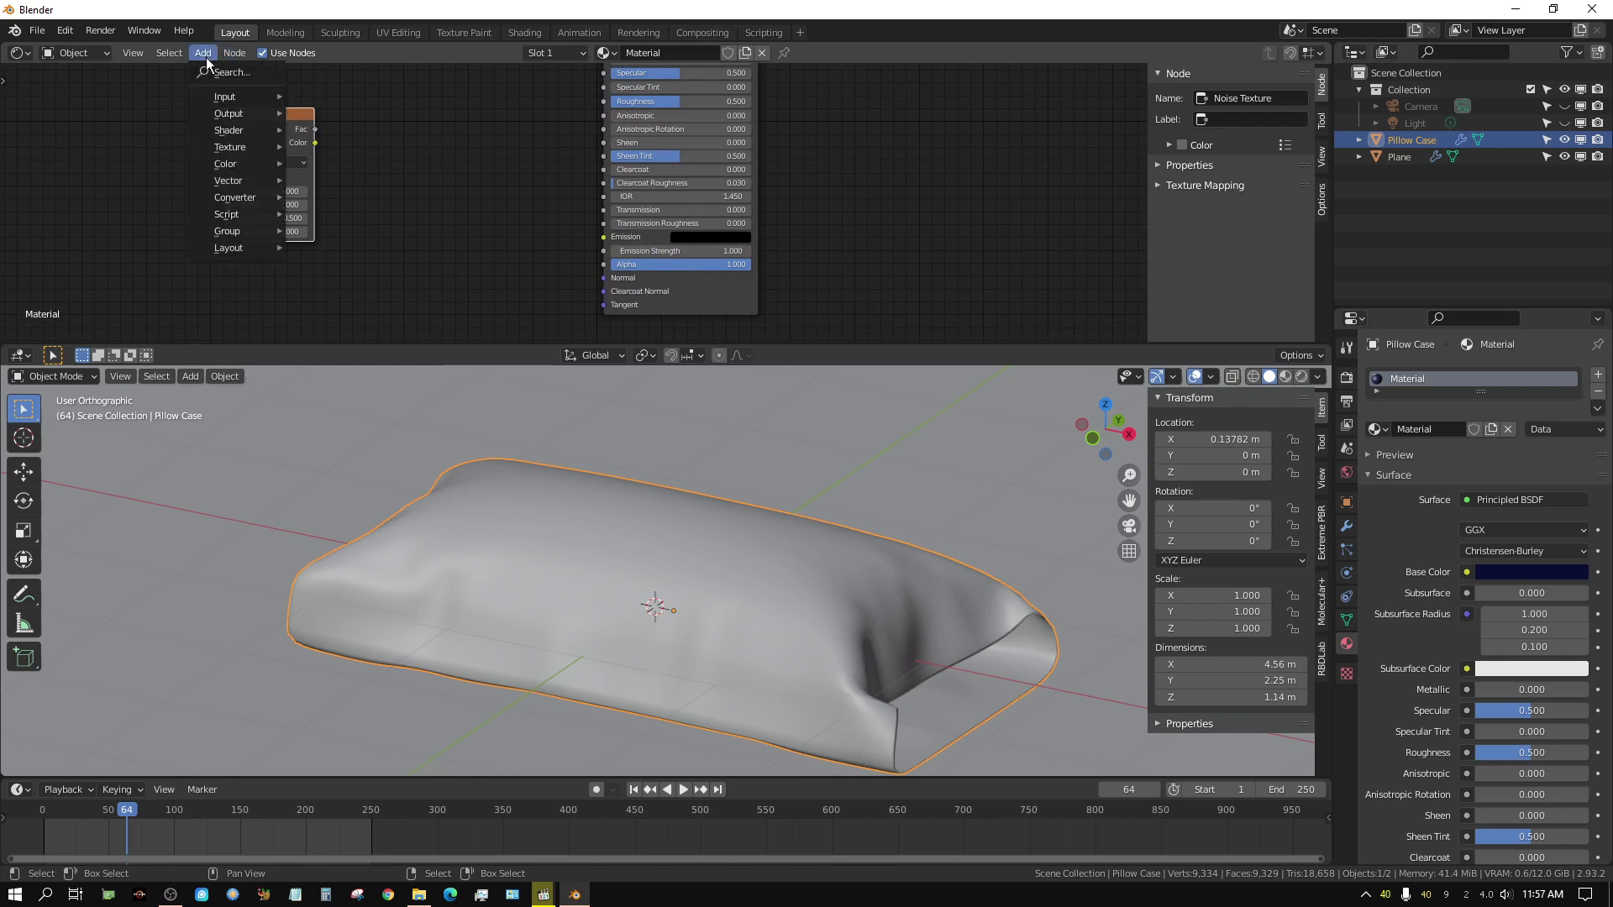
{"action": "left_click", "coordinate": [220, 96]}
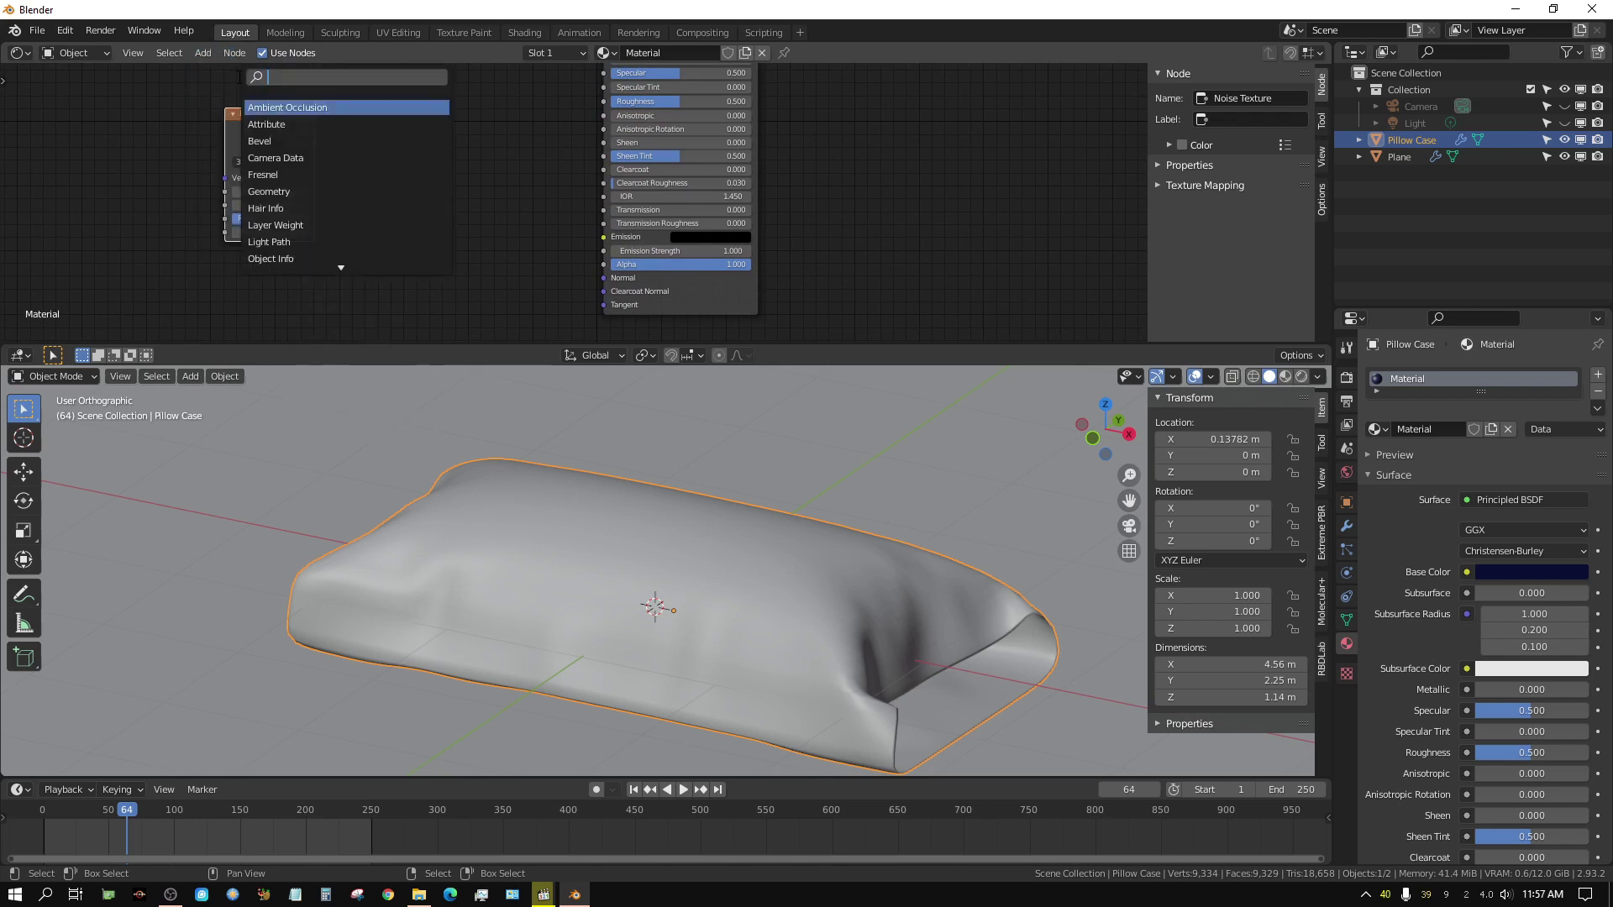
{"action": "type", "text": "bum"}
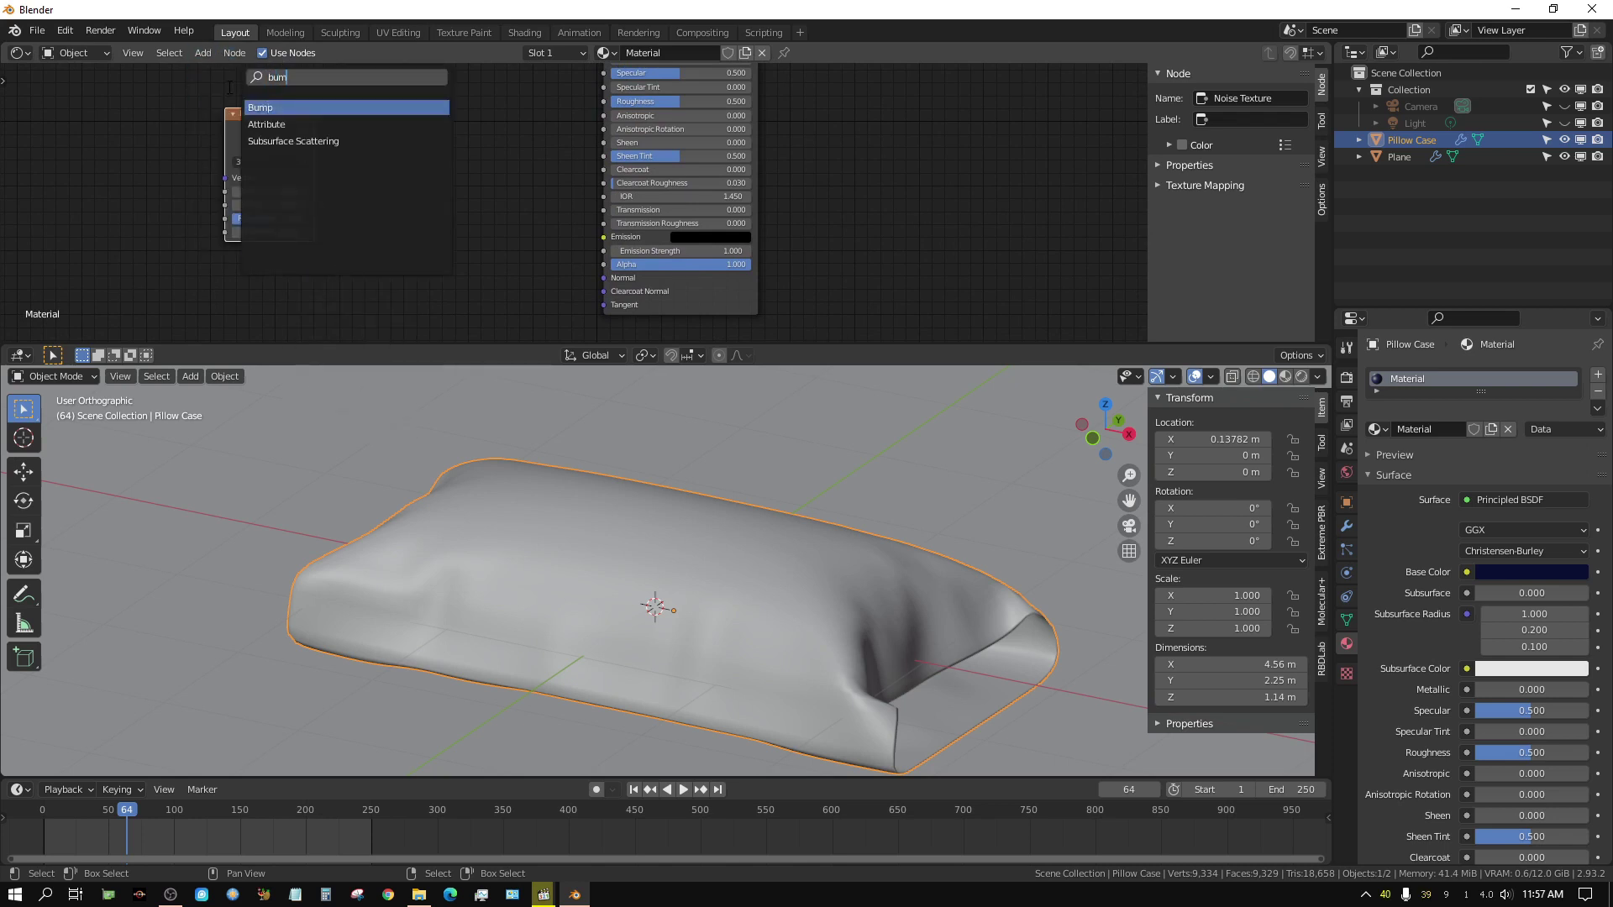
{"action": "left_click", "coordinate": [273, 107]}
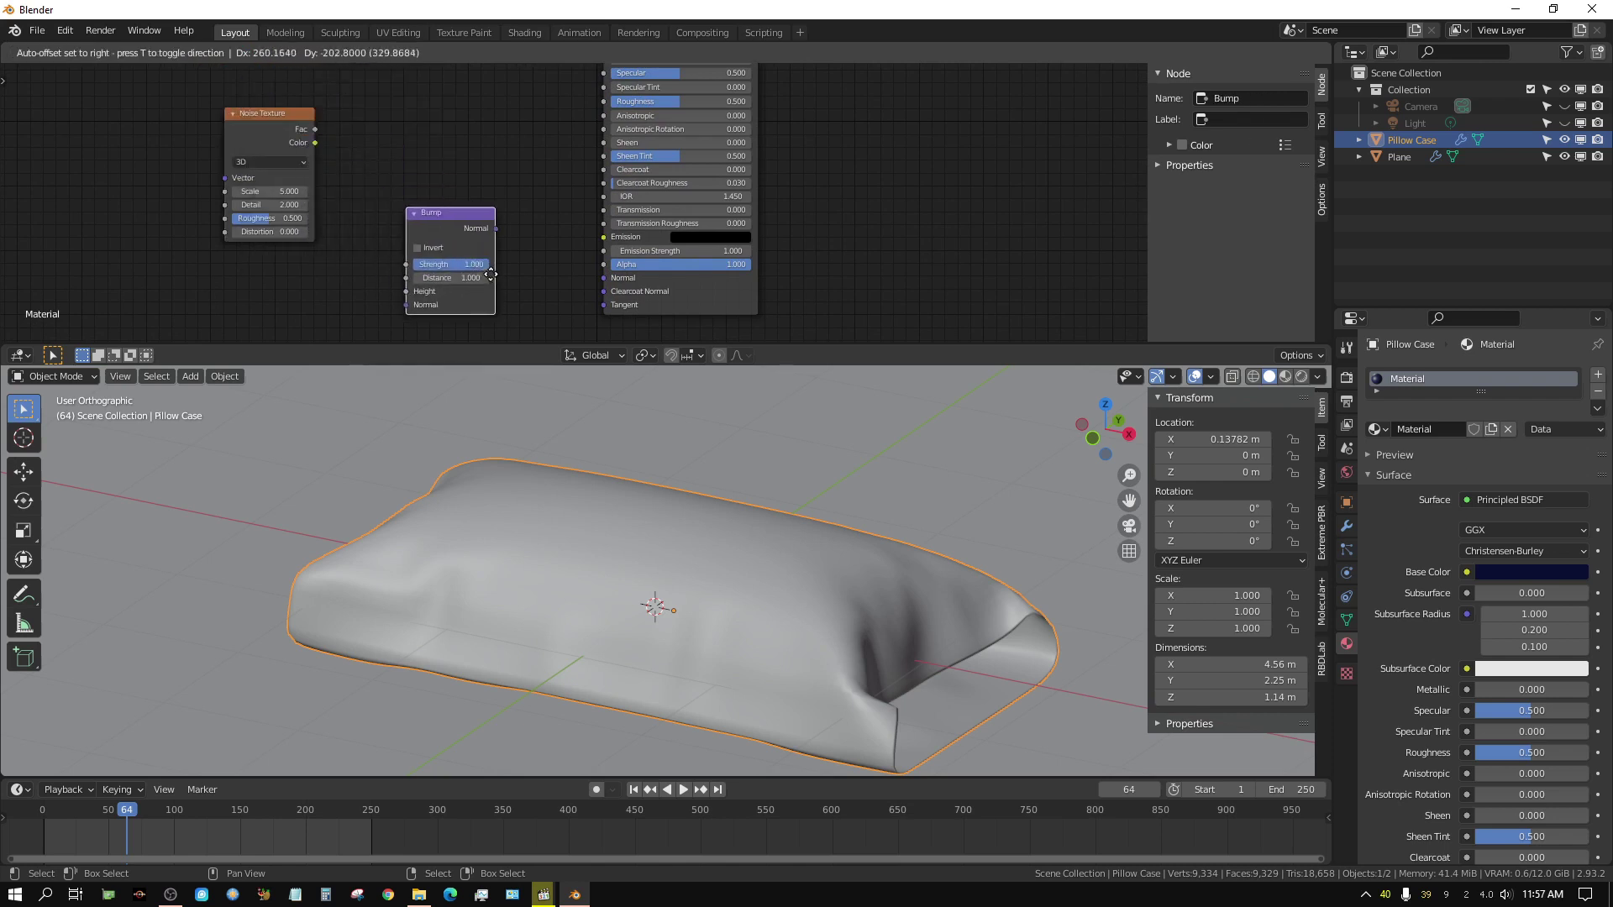
{"action": "left_click", "coordinate": [473, 240]}
Link noise Fac to Bump Height and Bump Normal to the Principled BSDF Normal.
{"action": "left_click_drag", "start_coordinate": [315, 129], "coordinate": [329, 148]}
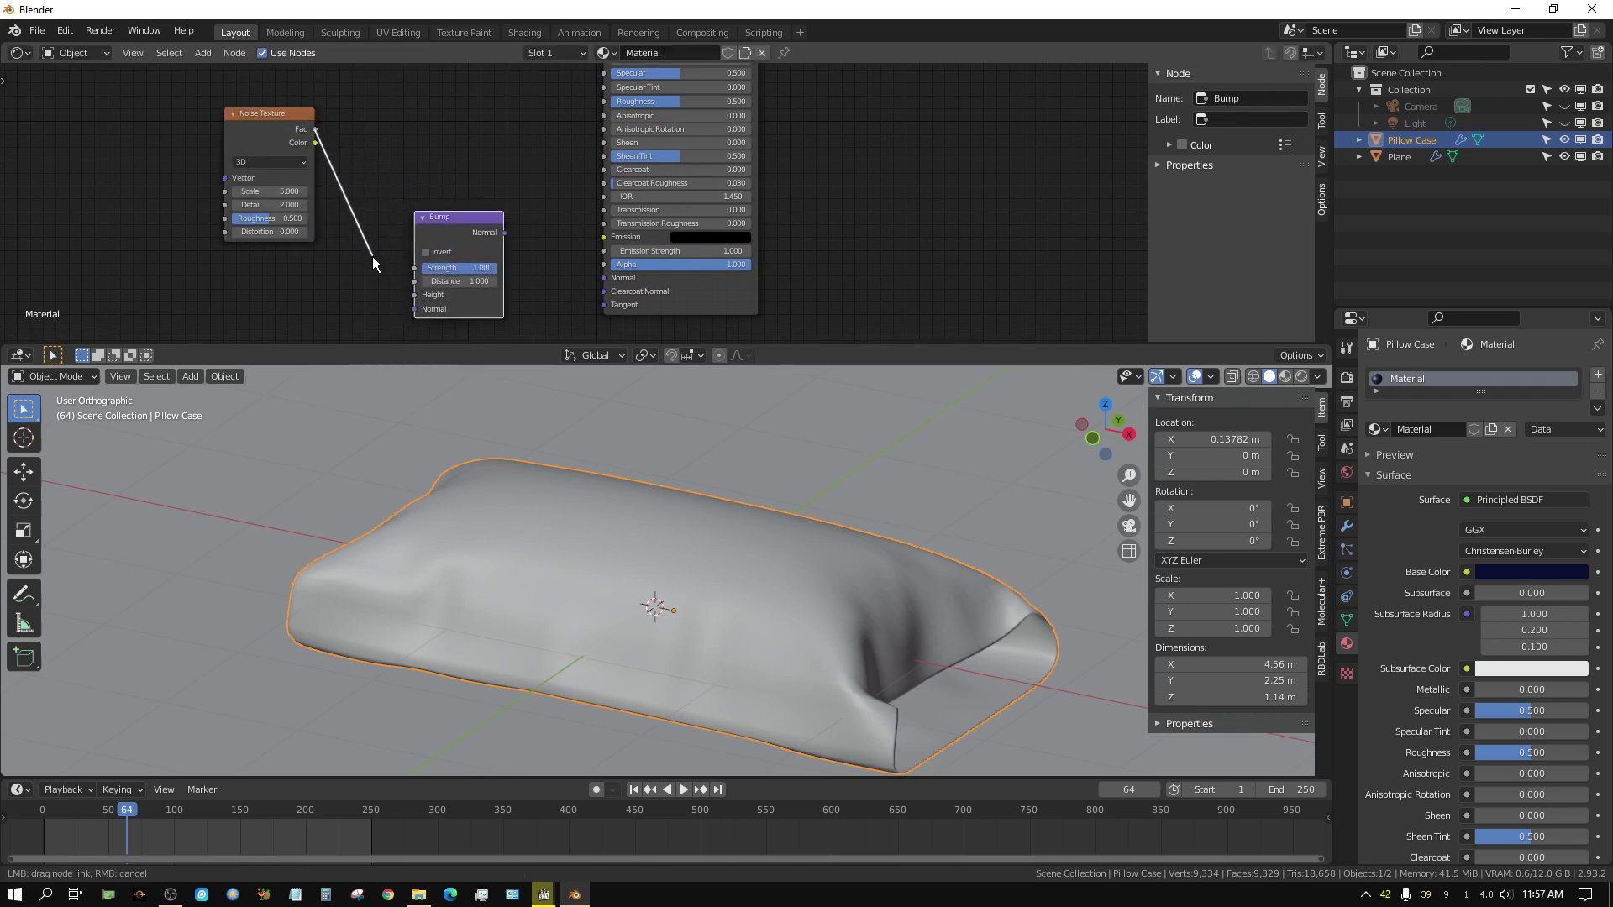
{"action": "left_click_drag", "start_coordinate": [373, 263], "coordinate": [412, 295]}
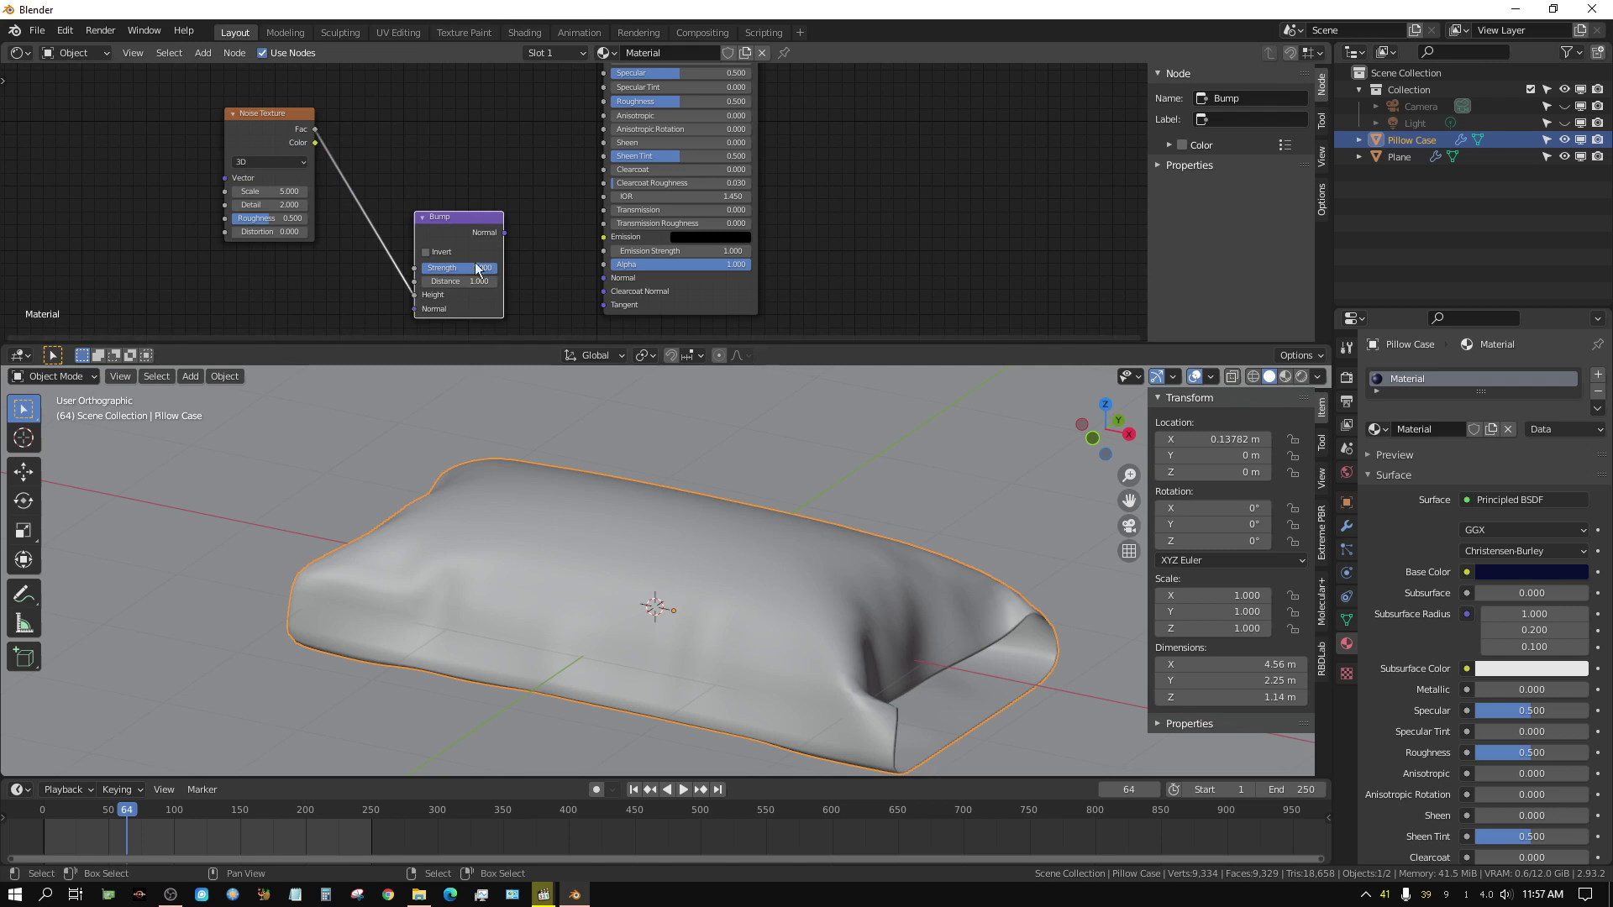
{"action": "left_click_drag", "start_coordinate": [504, 233], "coordinate": [602, 278]}
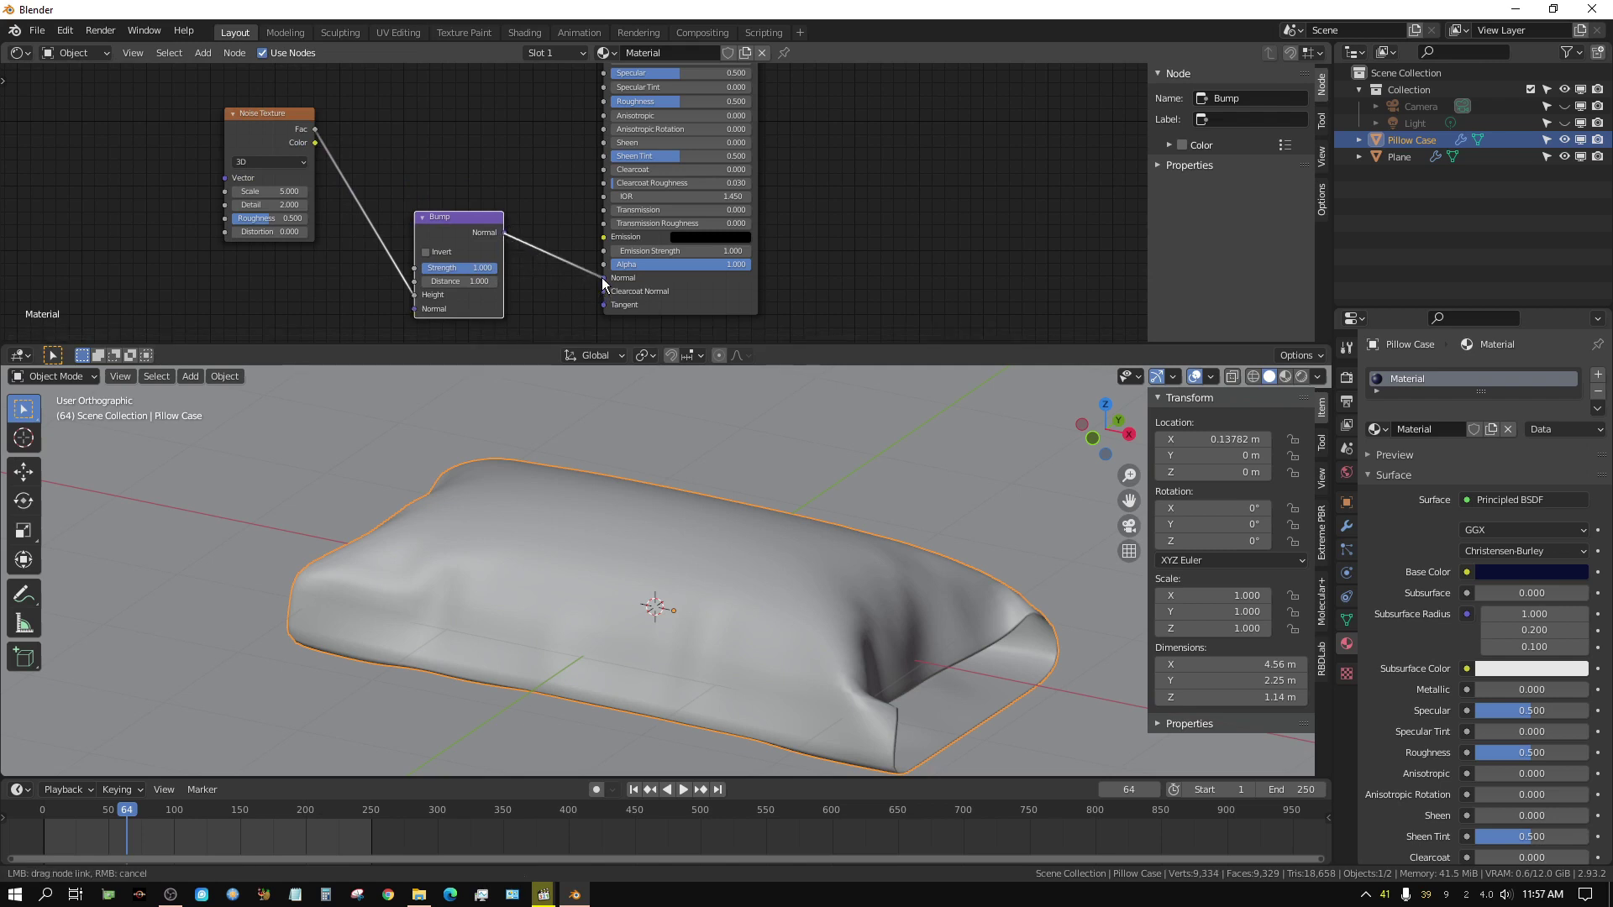
Switch the viewport to Rendered shading, set Roughness to 1.000 and noise Scale to 67.500.
{"action": "left_click", "coordinate": [1301, 376]}
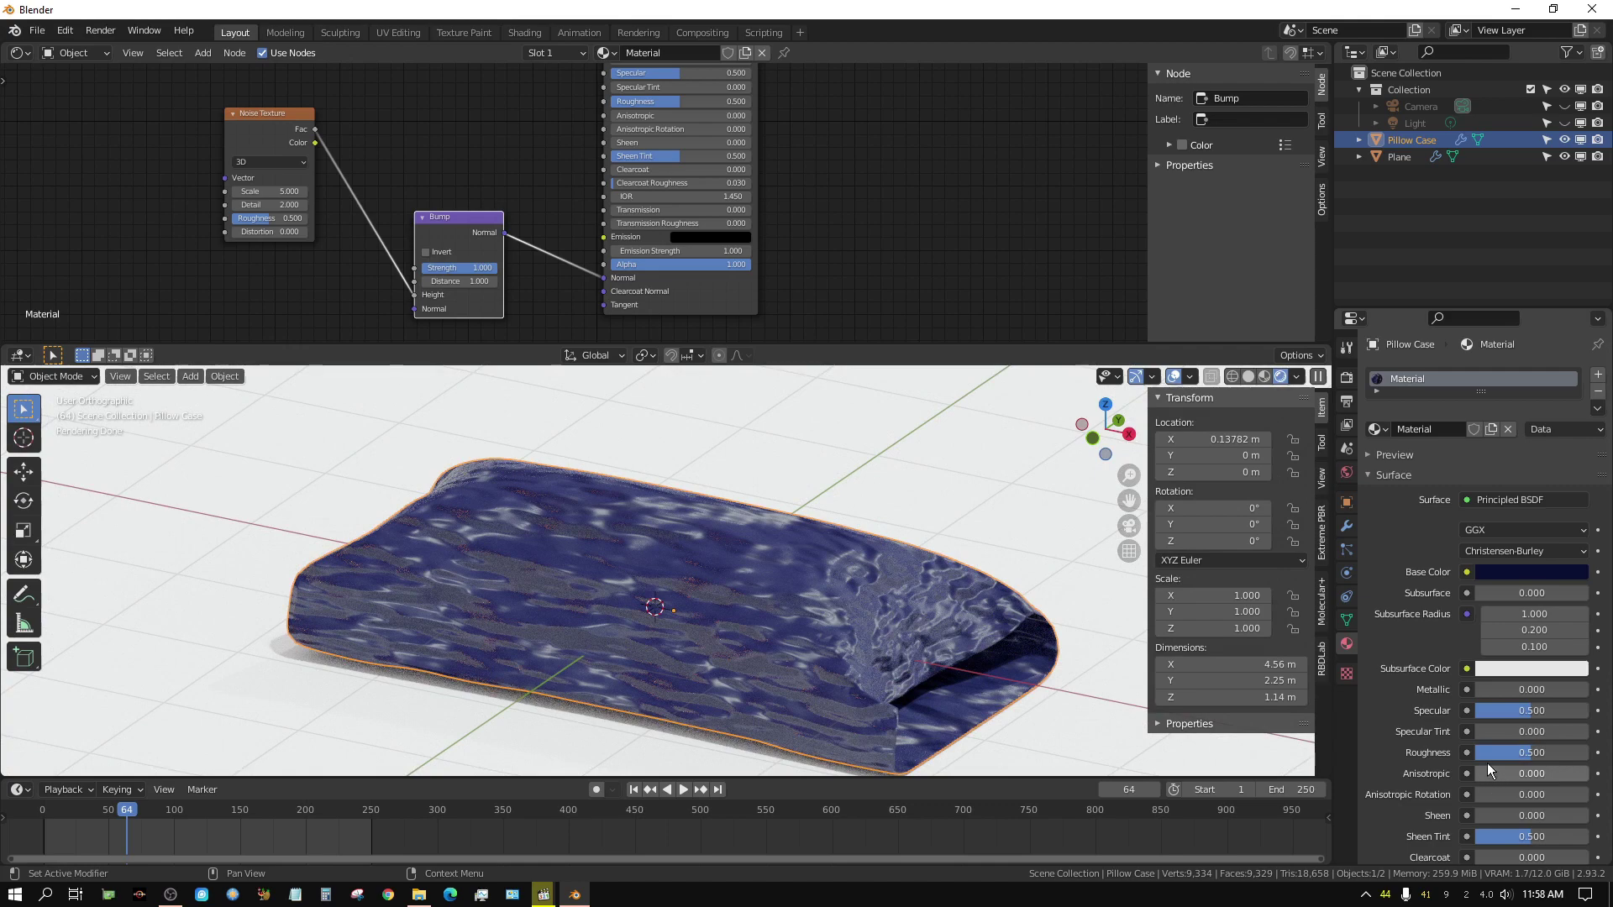
{"action": "left_click_drag", "start_coordinate": [1512, 753], "coordinate": [1579, 753]}
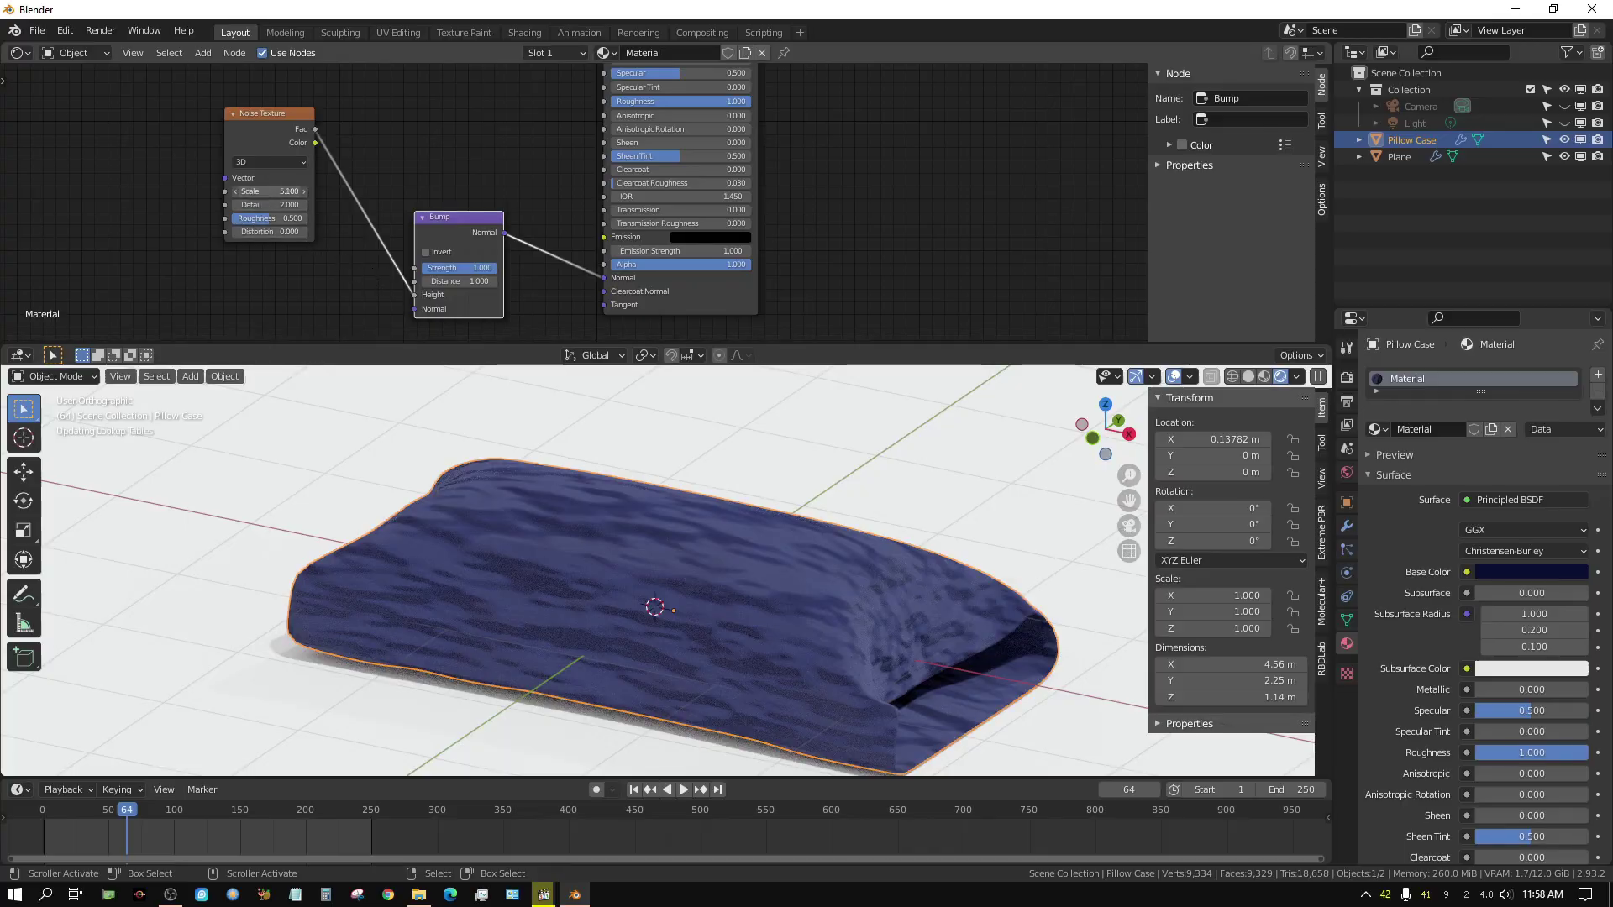
{"action": "left_click_drag", "start_coordinate": [270, 192], "coordinate": [353, 192]}
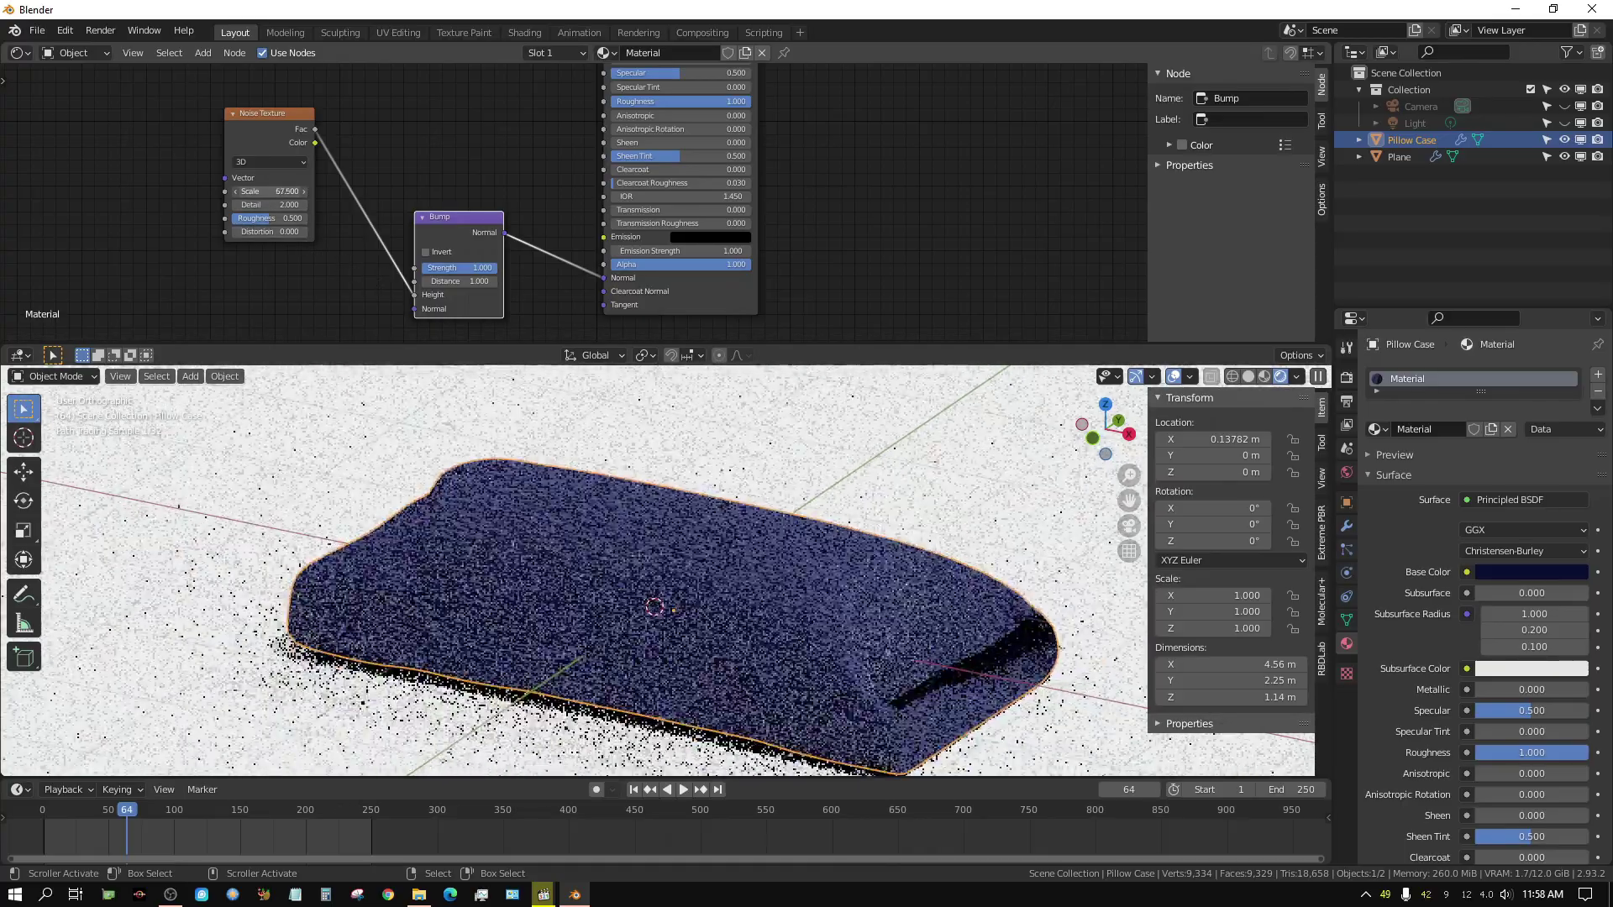
Lower Bump Strength to 0.050 and set noise Detail to 16.000.
{"action": "left_click", "coordinate": [475, 268]}
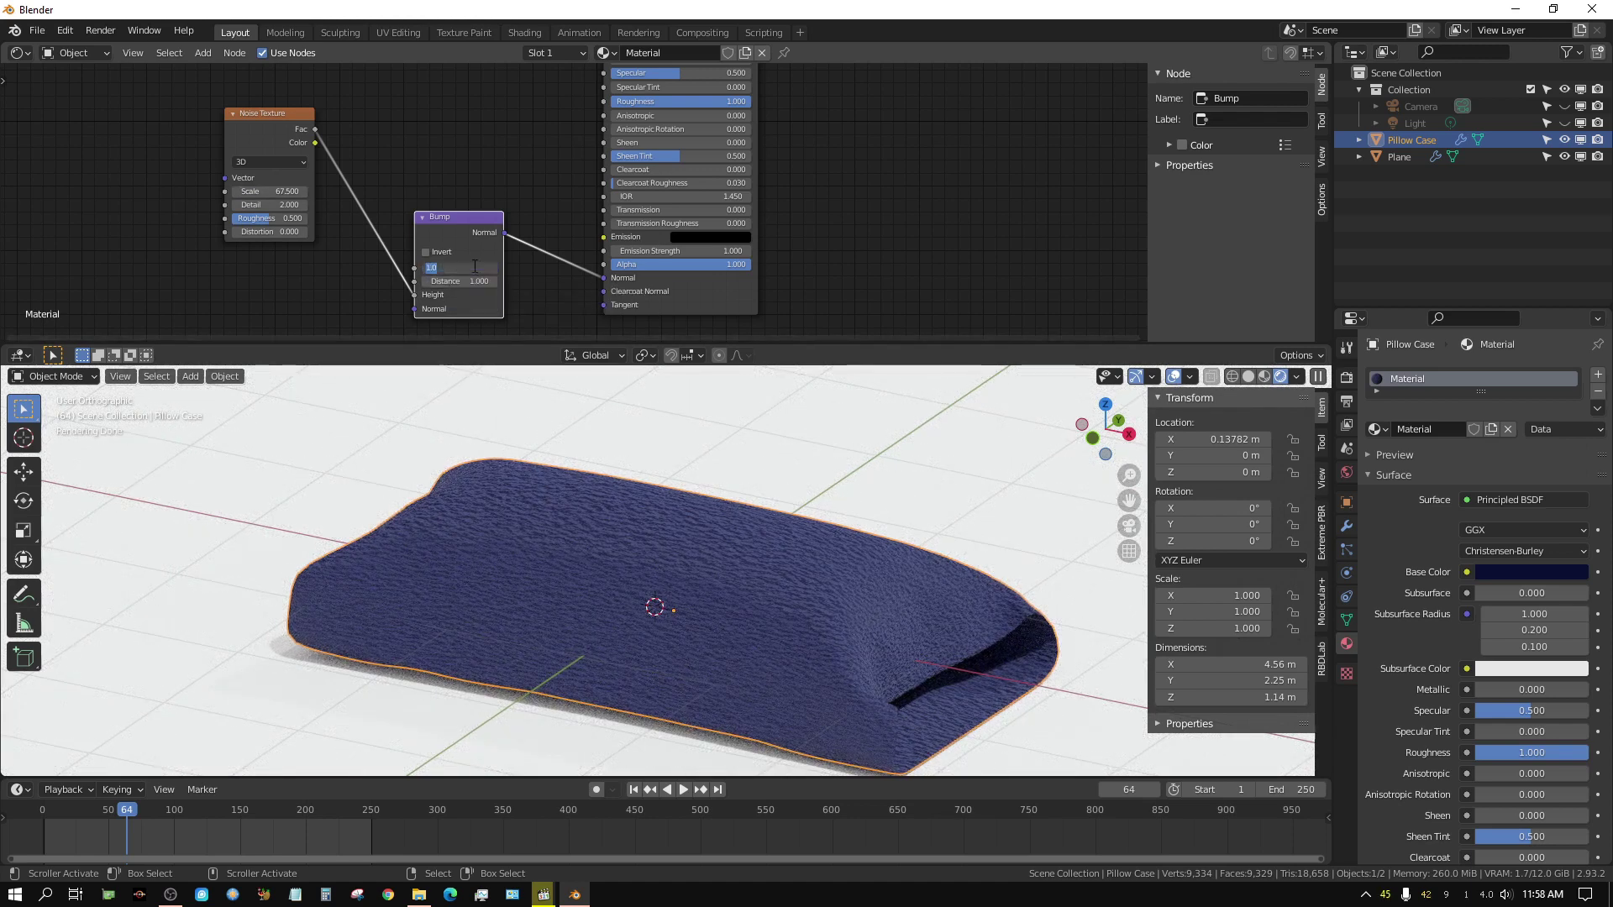
{"action": "type", "text": "0.1"}
{"action": "key", "text": "Return"}
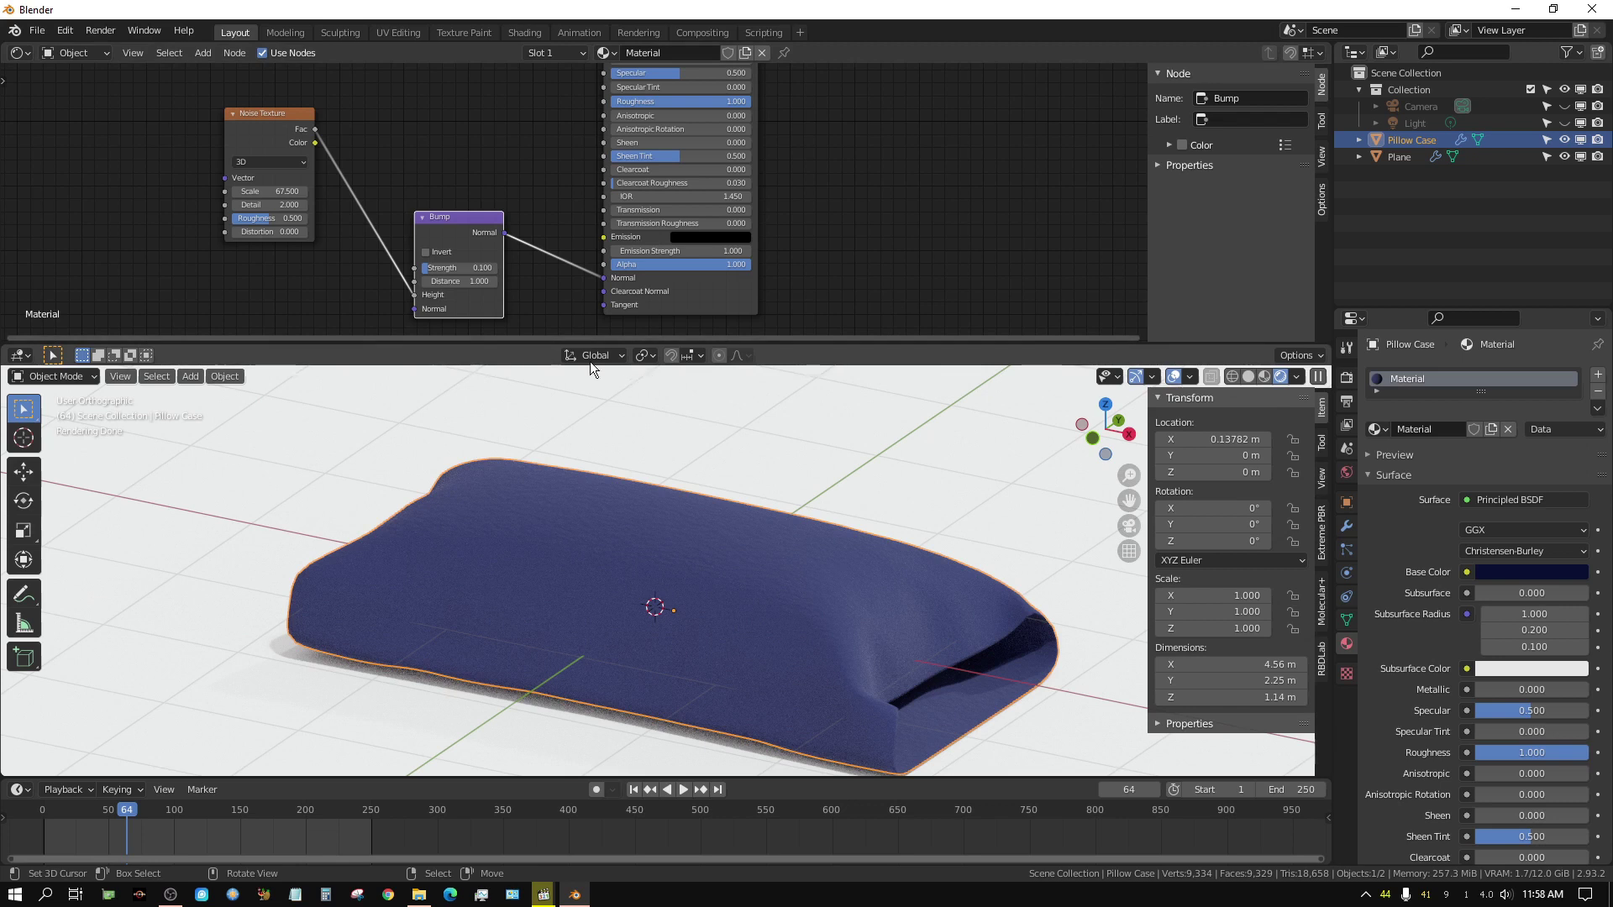
{"action": "left_click", "coordinate": [464, 268]}
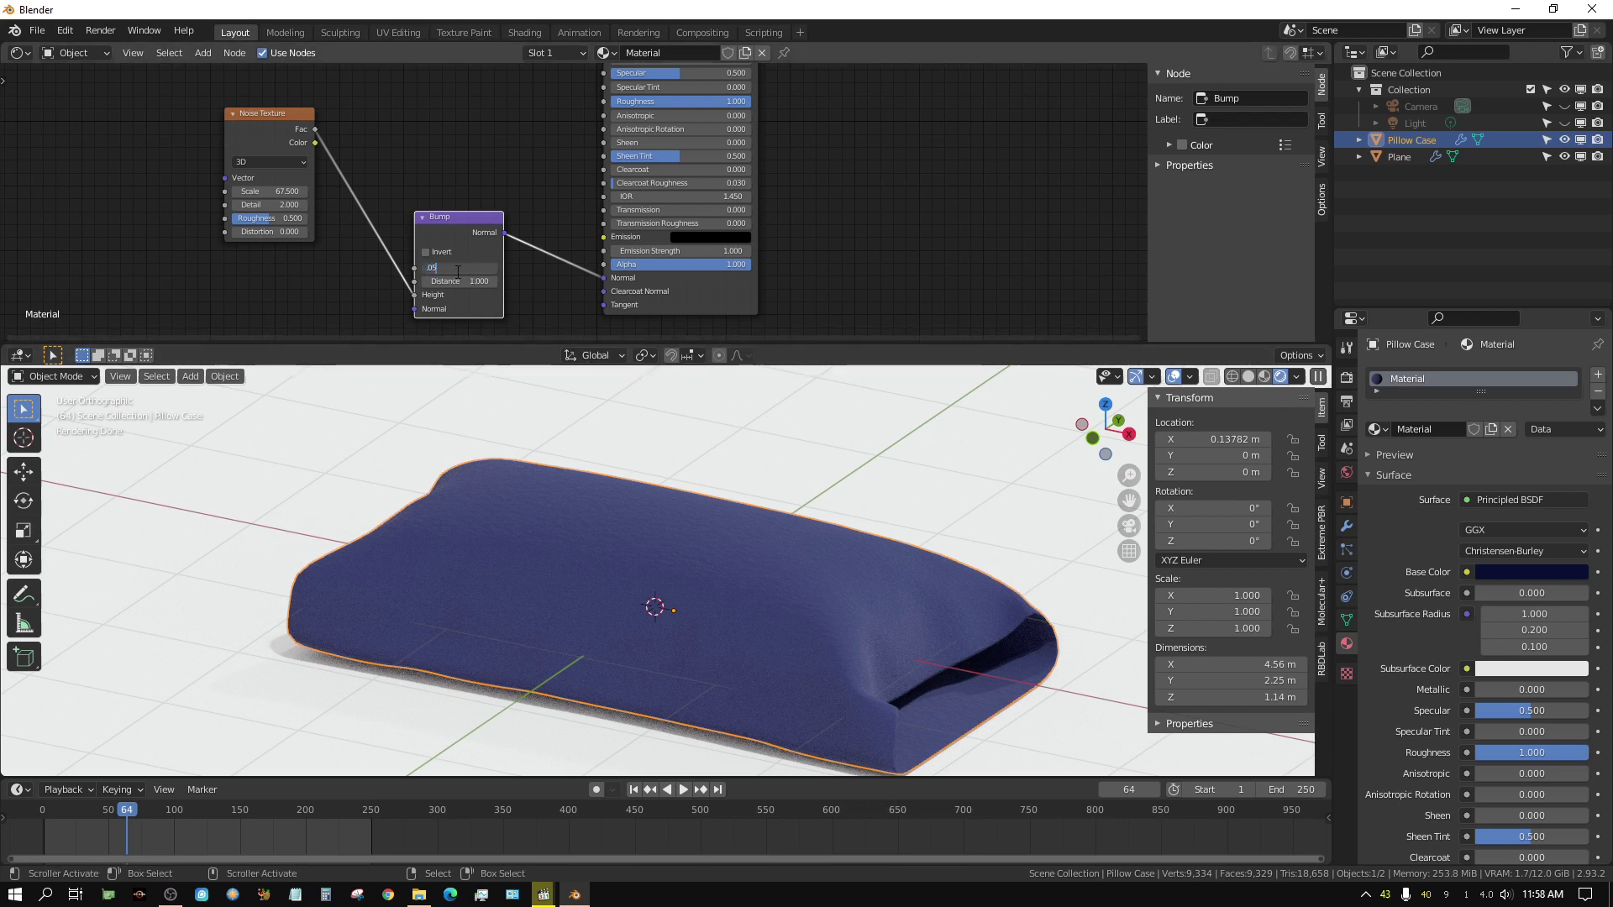
{"action": "type", "text": ".05"}
{"action": "key", "text": "Return"}
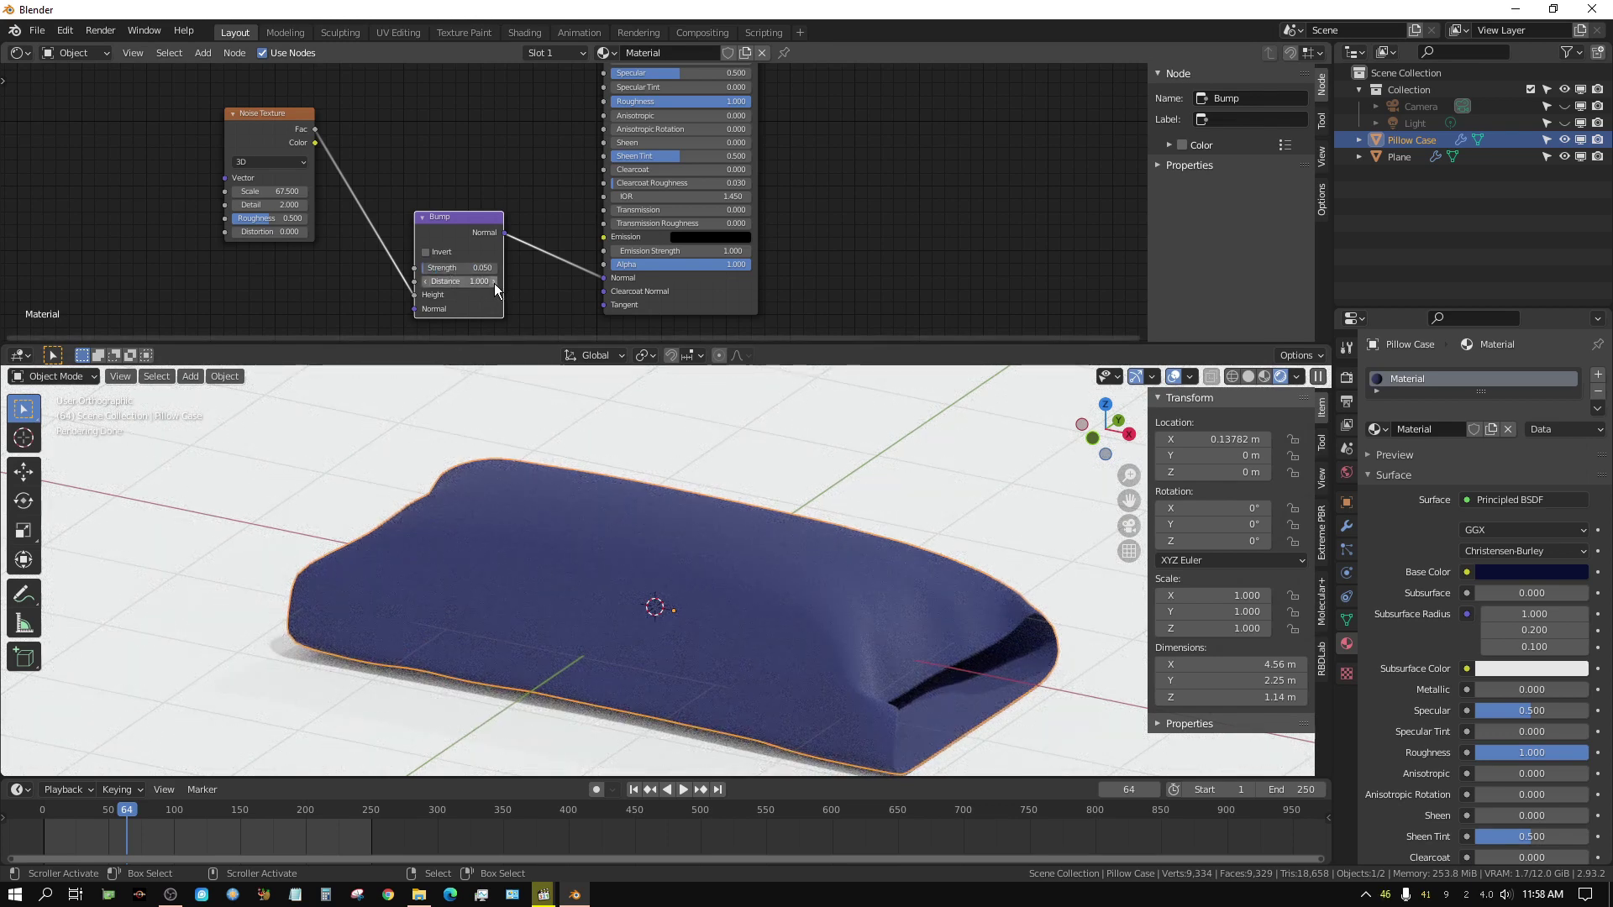
{"action": "left_click", "coordinate": [269, 205]}
{"action": "type", "text": "16"}
{"action": "key", "text": "Return"}
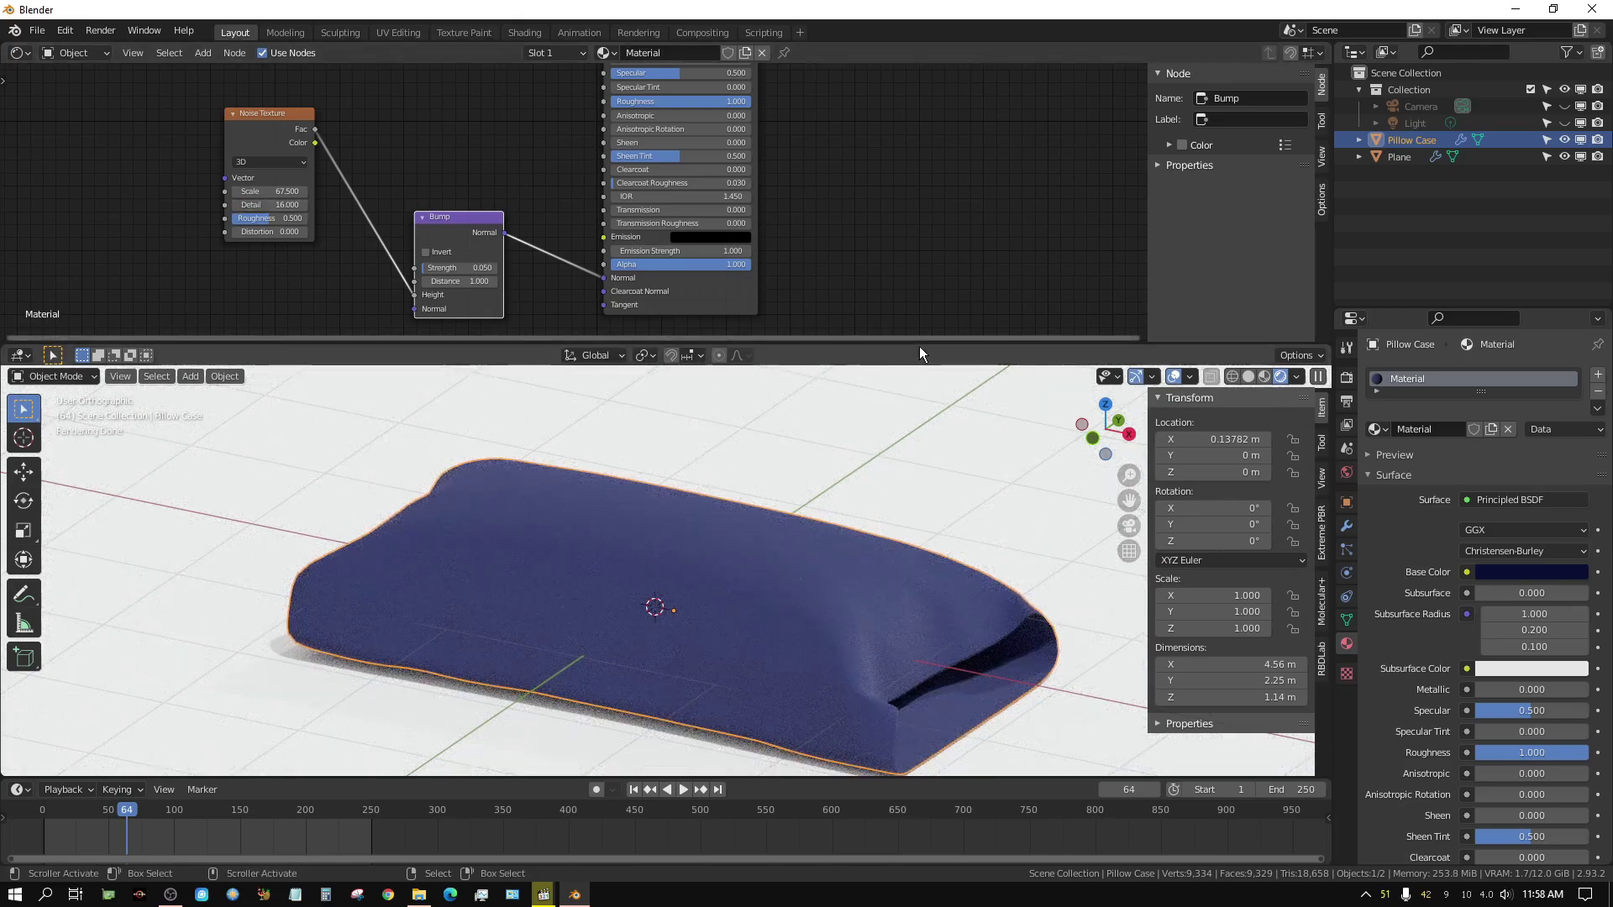
Expand the 3D viewport over the node editor and orbit closely around the rendered blue pillow.
{"action": "left_click_drag", "start_coordinate": [919, 346], "coordinate": [919, 67]}
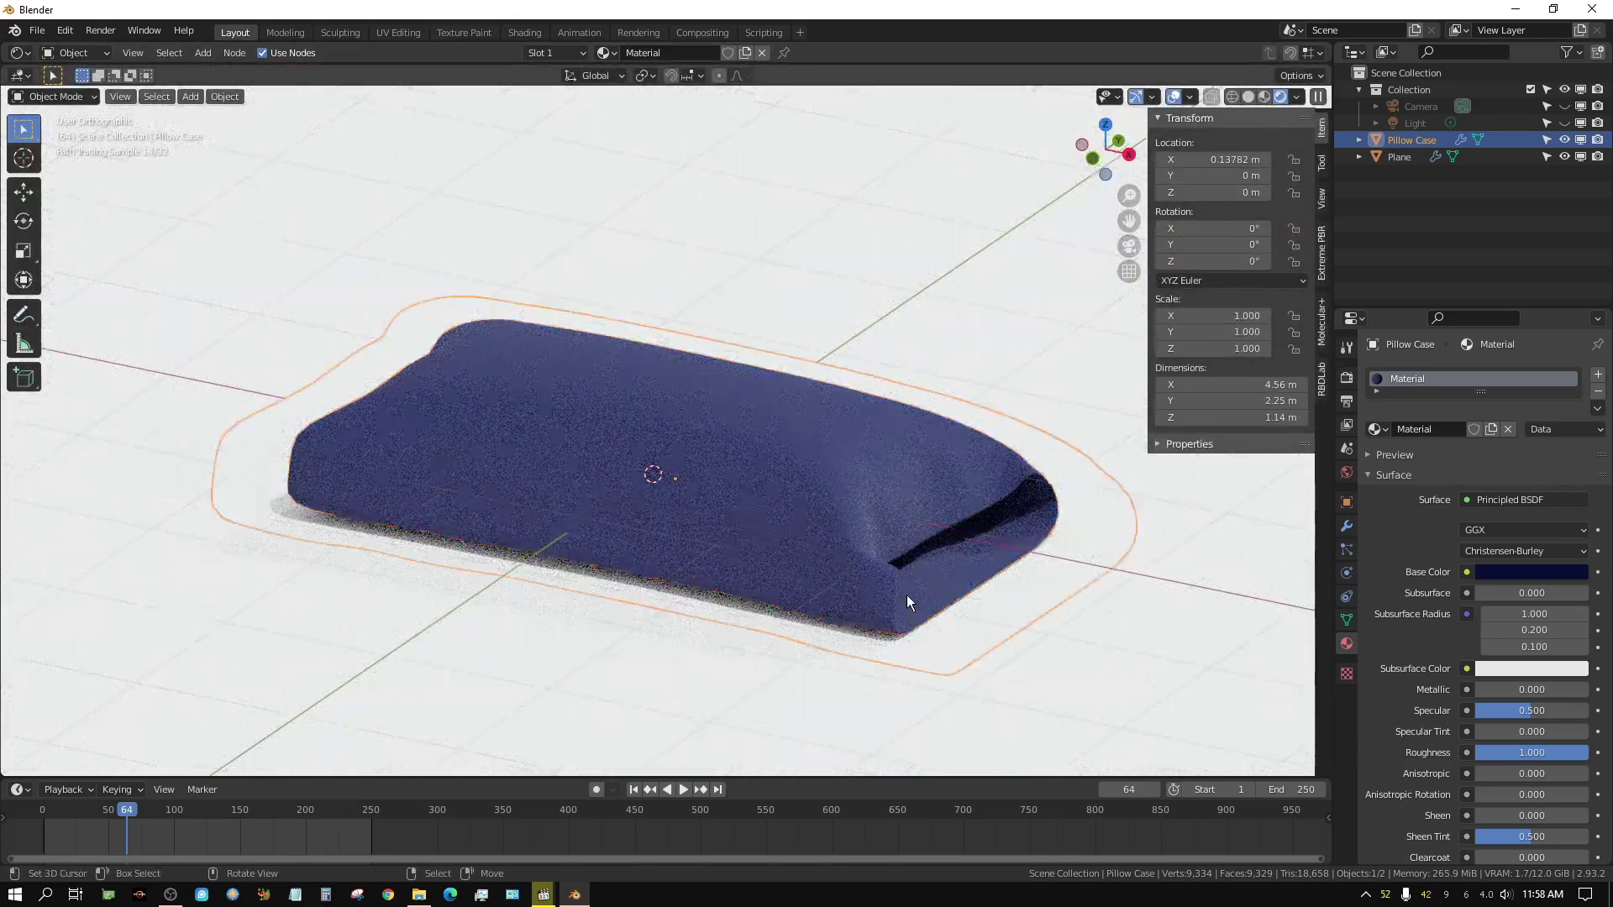
{"action": "scroll", "coordinate": [905, 594], "scroll_direction": "up", "scroll_amount": 3}
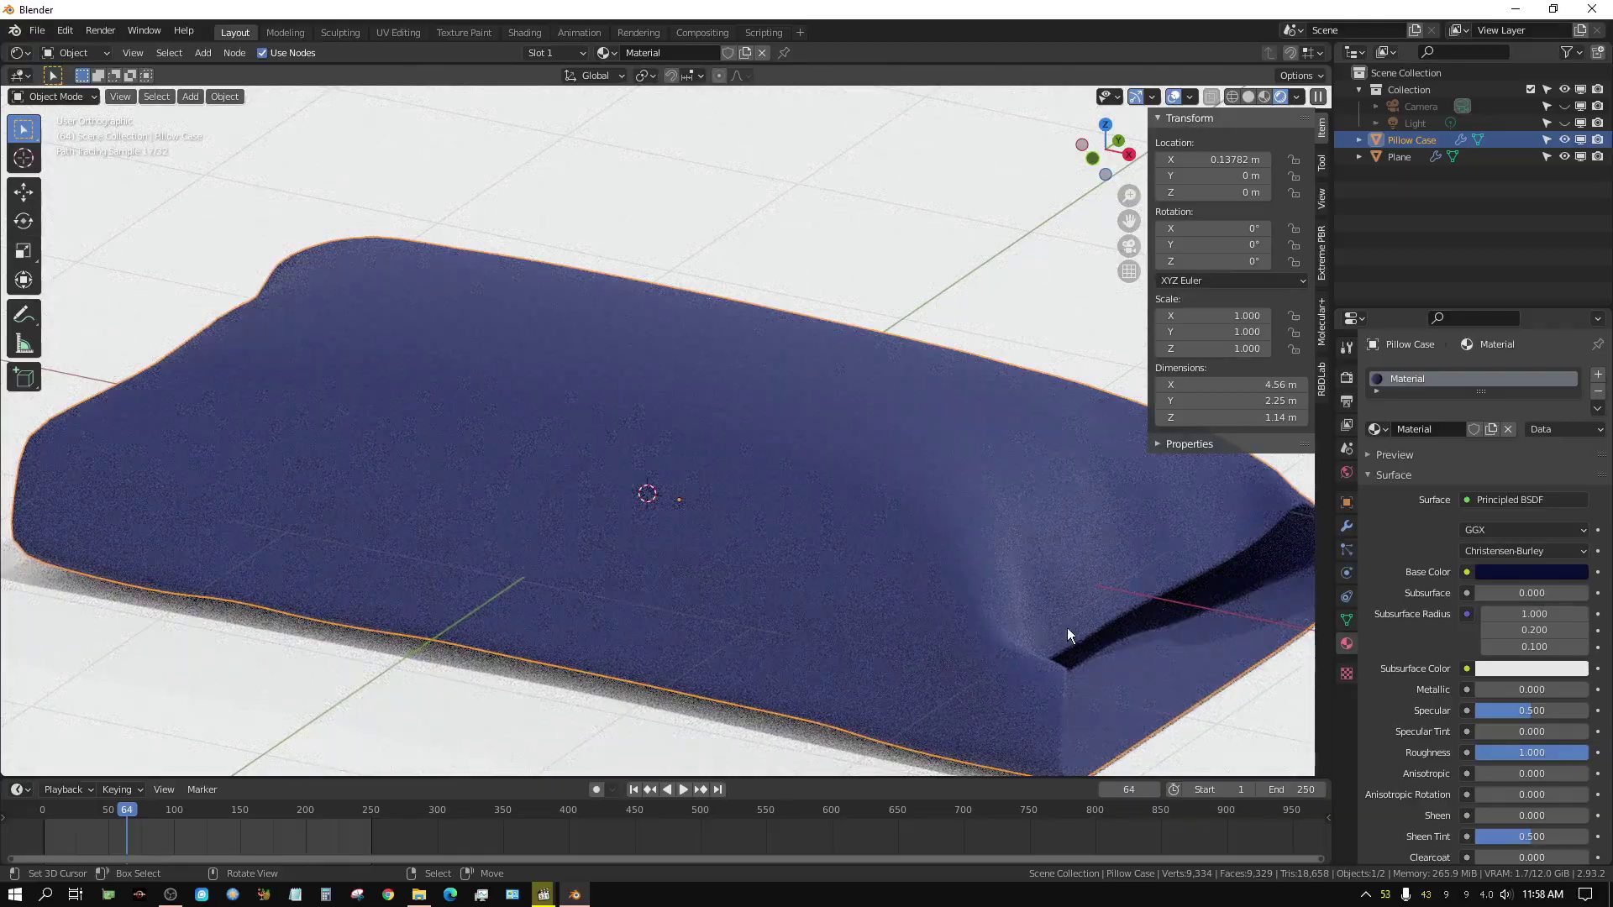
{"action": "middle_click_drag", "start_coordinate": [1067, 627], "coordinate": [1008, 628]}
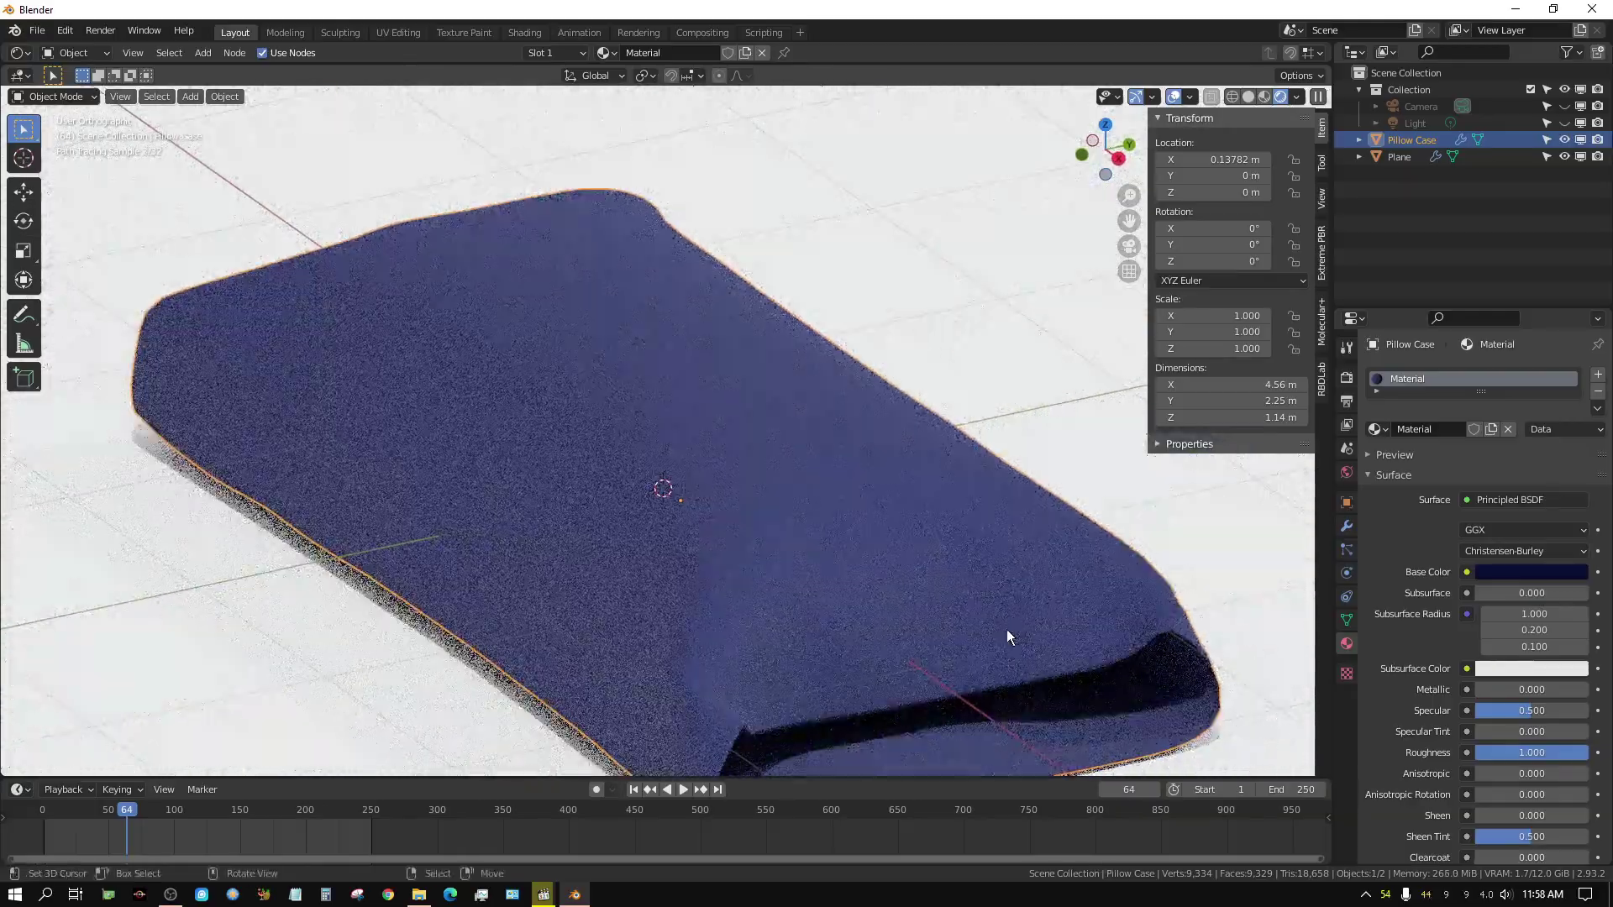
{"action": "middle_click_drag", "start_coordinate": [825, 603], "coordinate": [904, 619]}
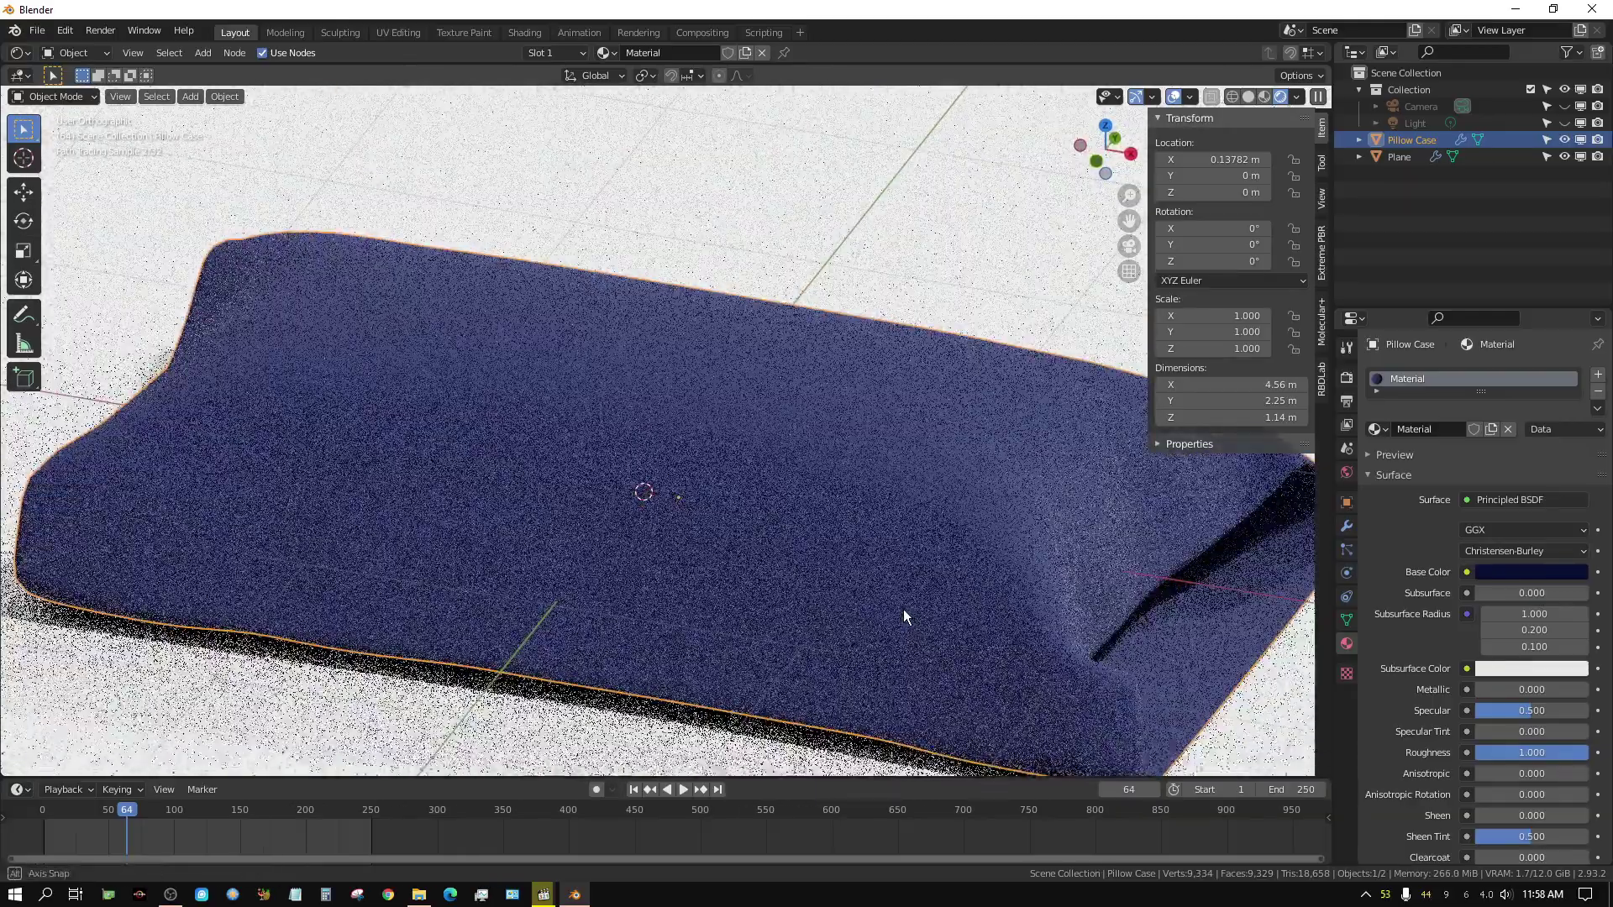
{"action": "mouse_move", "coordinate": [547, 540]}
{"action": "middle_mouse_down"}
{"action": "mouse_move", "coordinate": [729, 538]}
{"action": "mouse_move", "coordinate": [475, 502]}
{"action": "middle_mouse_up"}
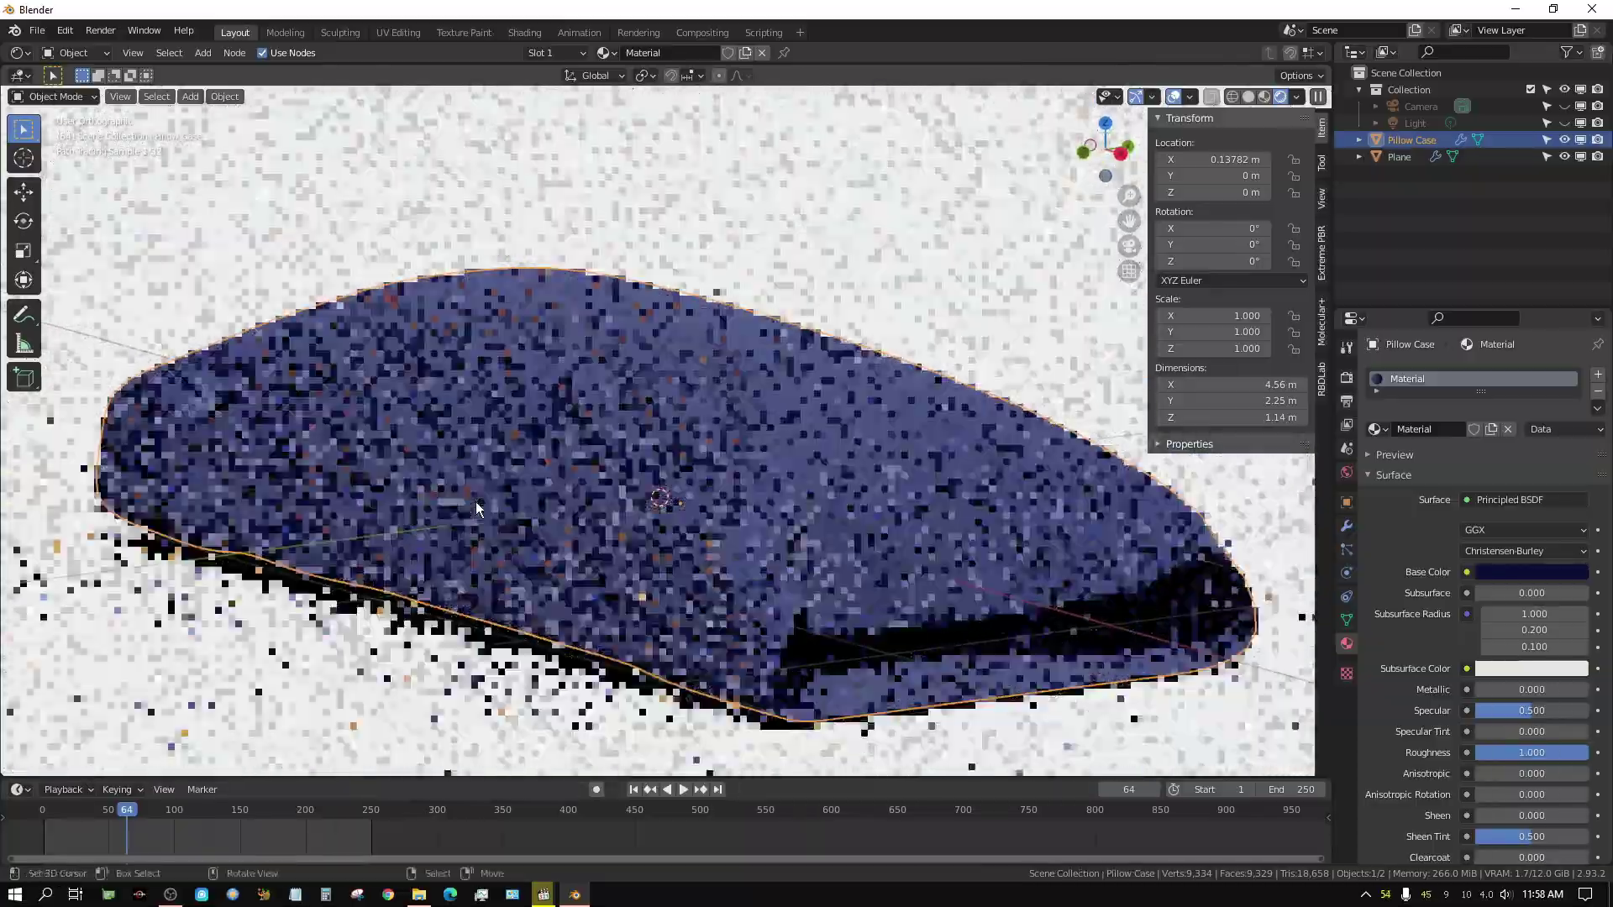
{"action": "mouse_move", "coordinate": [645, 531]}
{"action": "middle_mouse_down"}
{"action": "mouse_move", "coordinate": [557, 510]}
{"action": "mouse_move", "coordinate": [514, 524]}
{"action": "mouse_move", "coordinate": [601, 555]}
{"action": "mouse_move", "coordinate": [673, 555]}
{"action": "middle_mouse_up"}
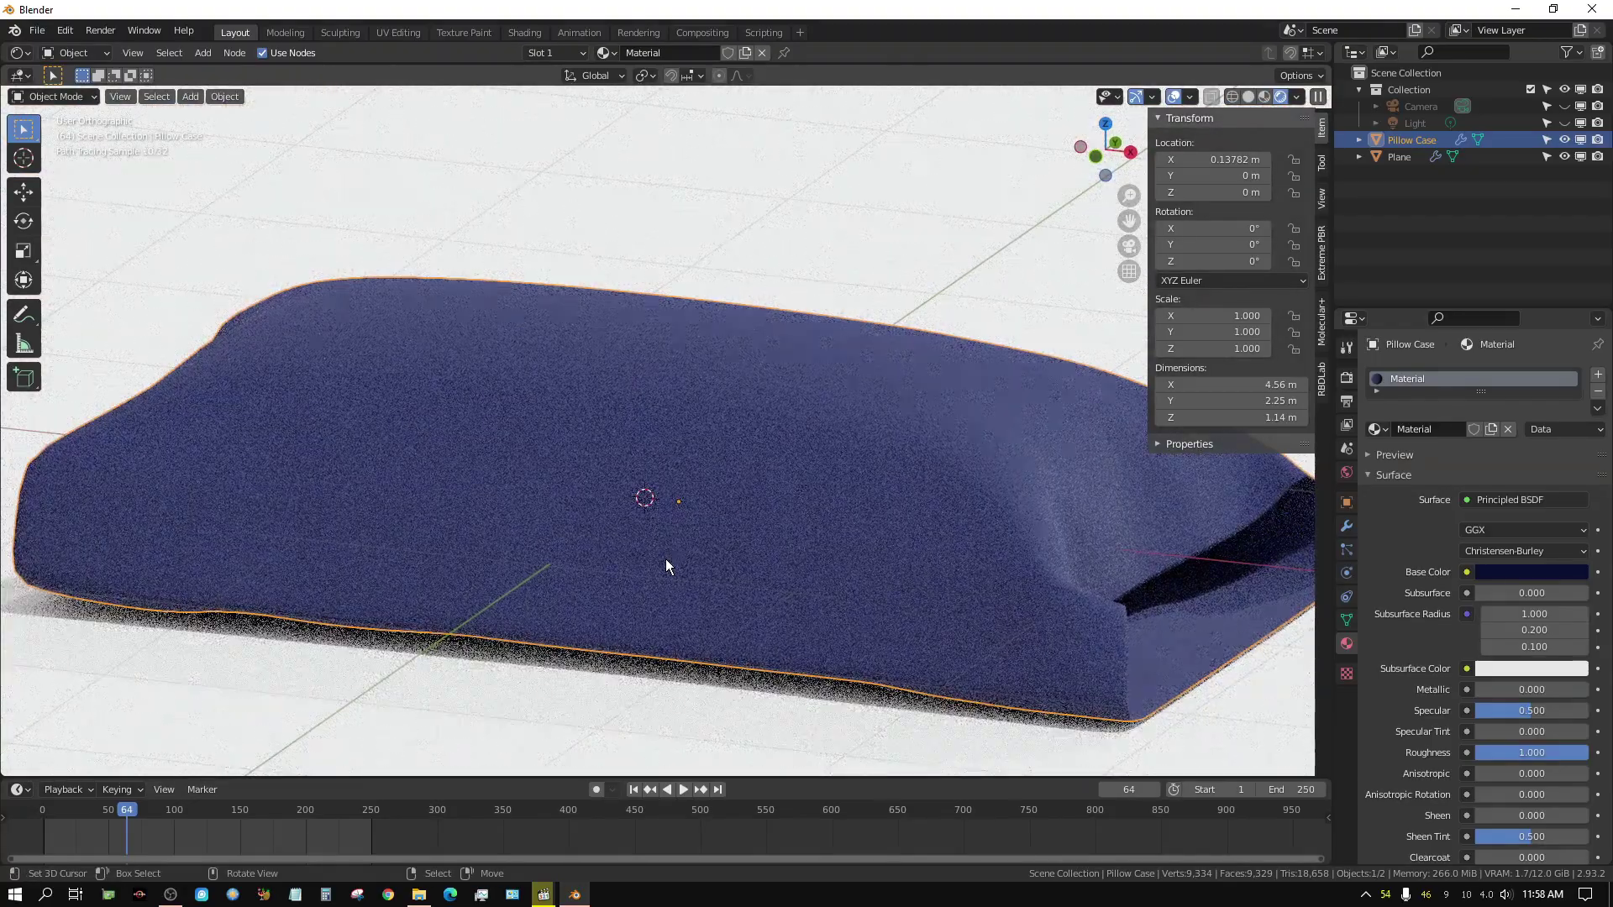